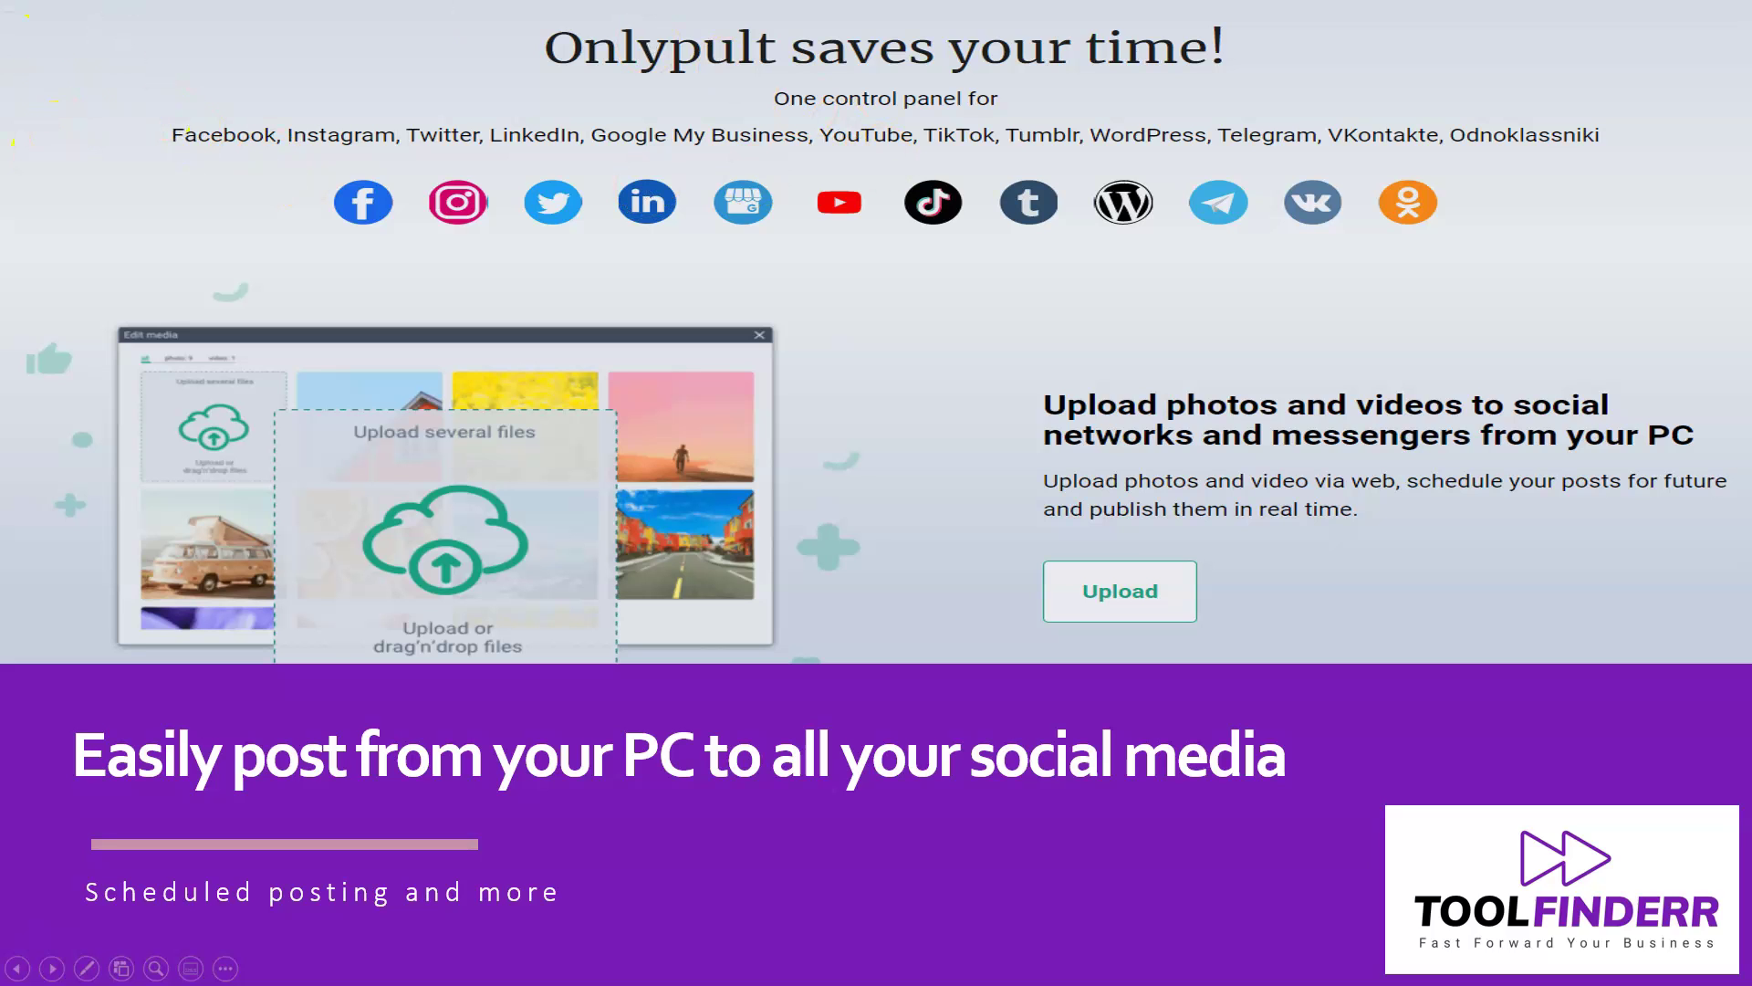
- Advance to slide 2, 'Why did I need this?', which lists the Instagram posting frustrations
click(1302, 547)
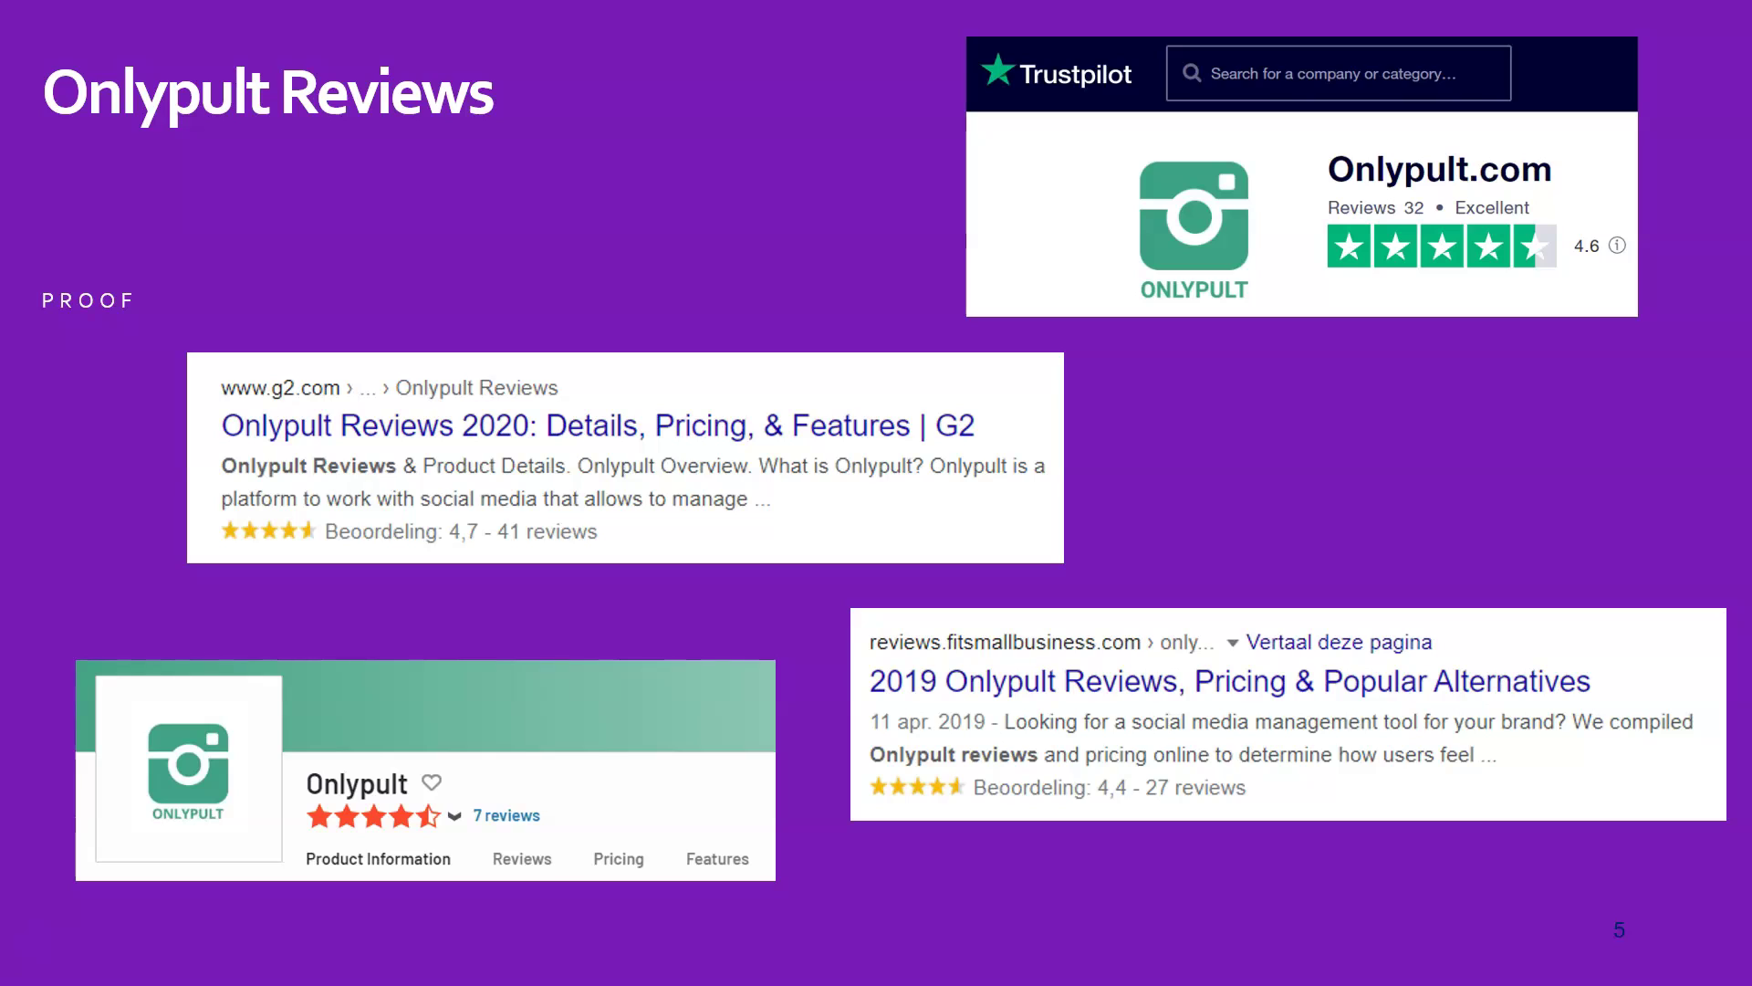
- Move on from the time-saved slide to the rijnweb.nl 'Onlypult saves your time!' page in the browser
click(1059, 909)
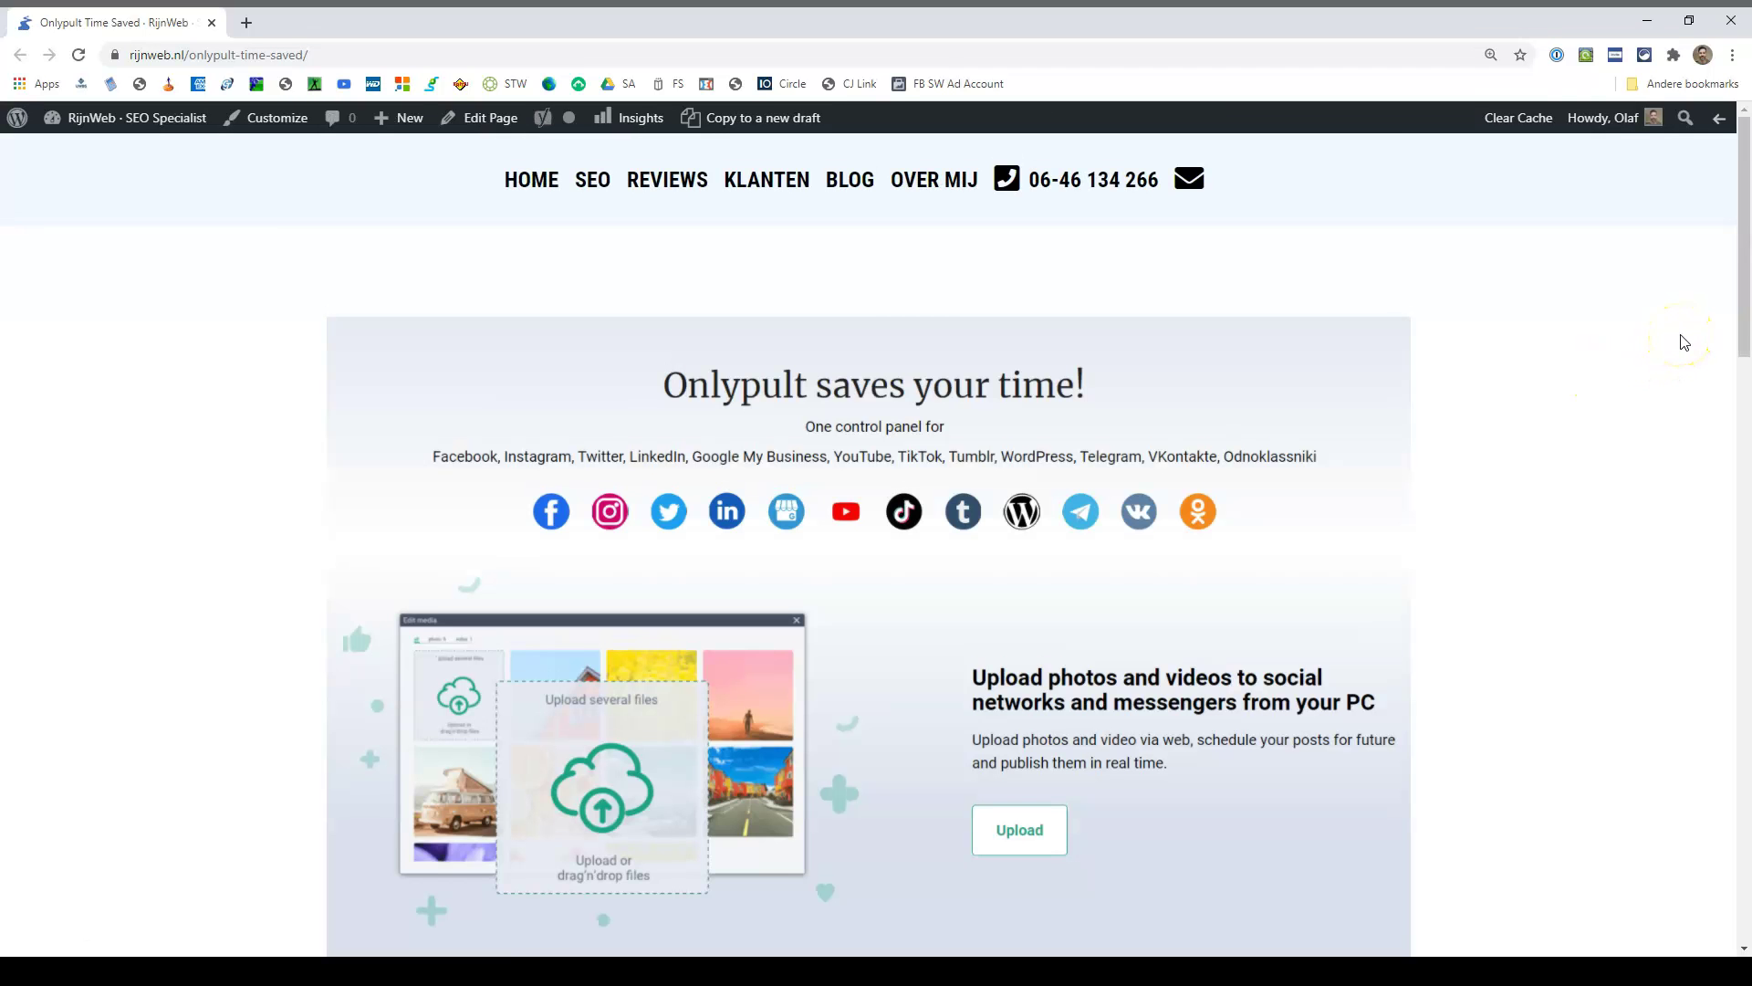
- Make the page full screen, scroll to the calculator, and set 10 posts per week at 6 minutes each
key(F11)
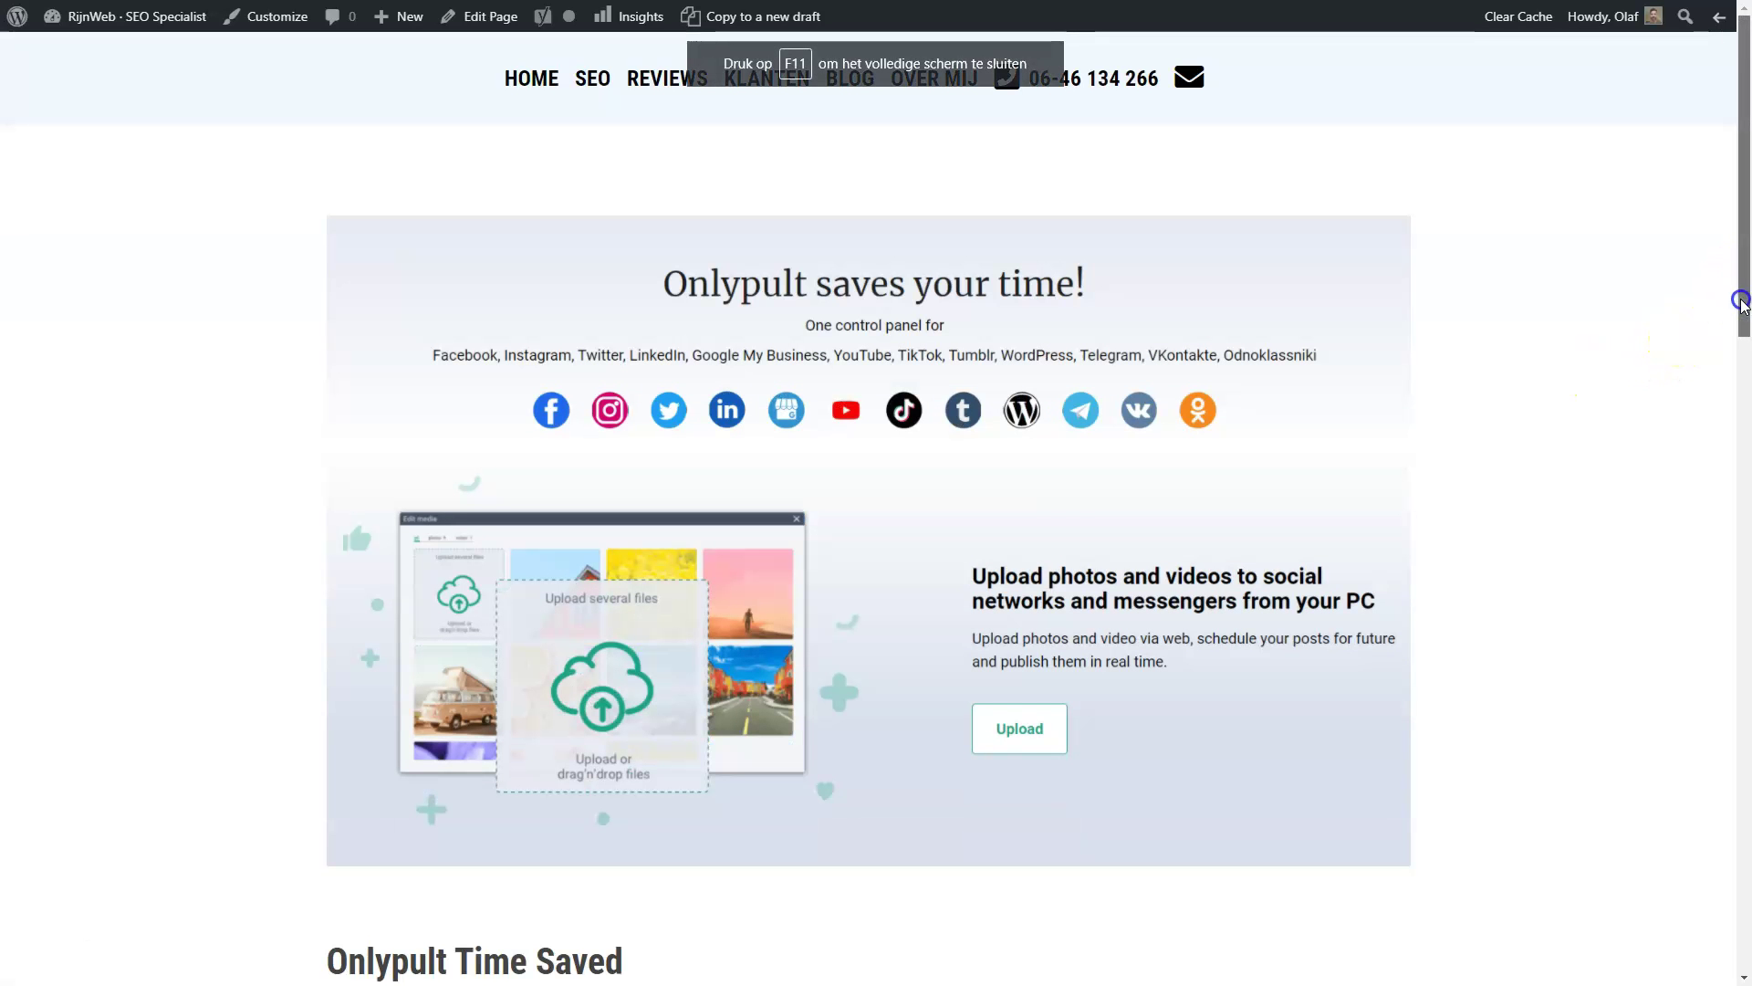
drag(1742, 294, 1741, 636)
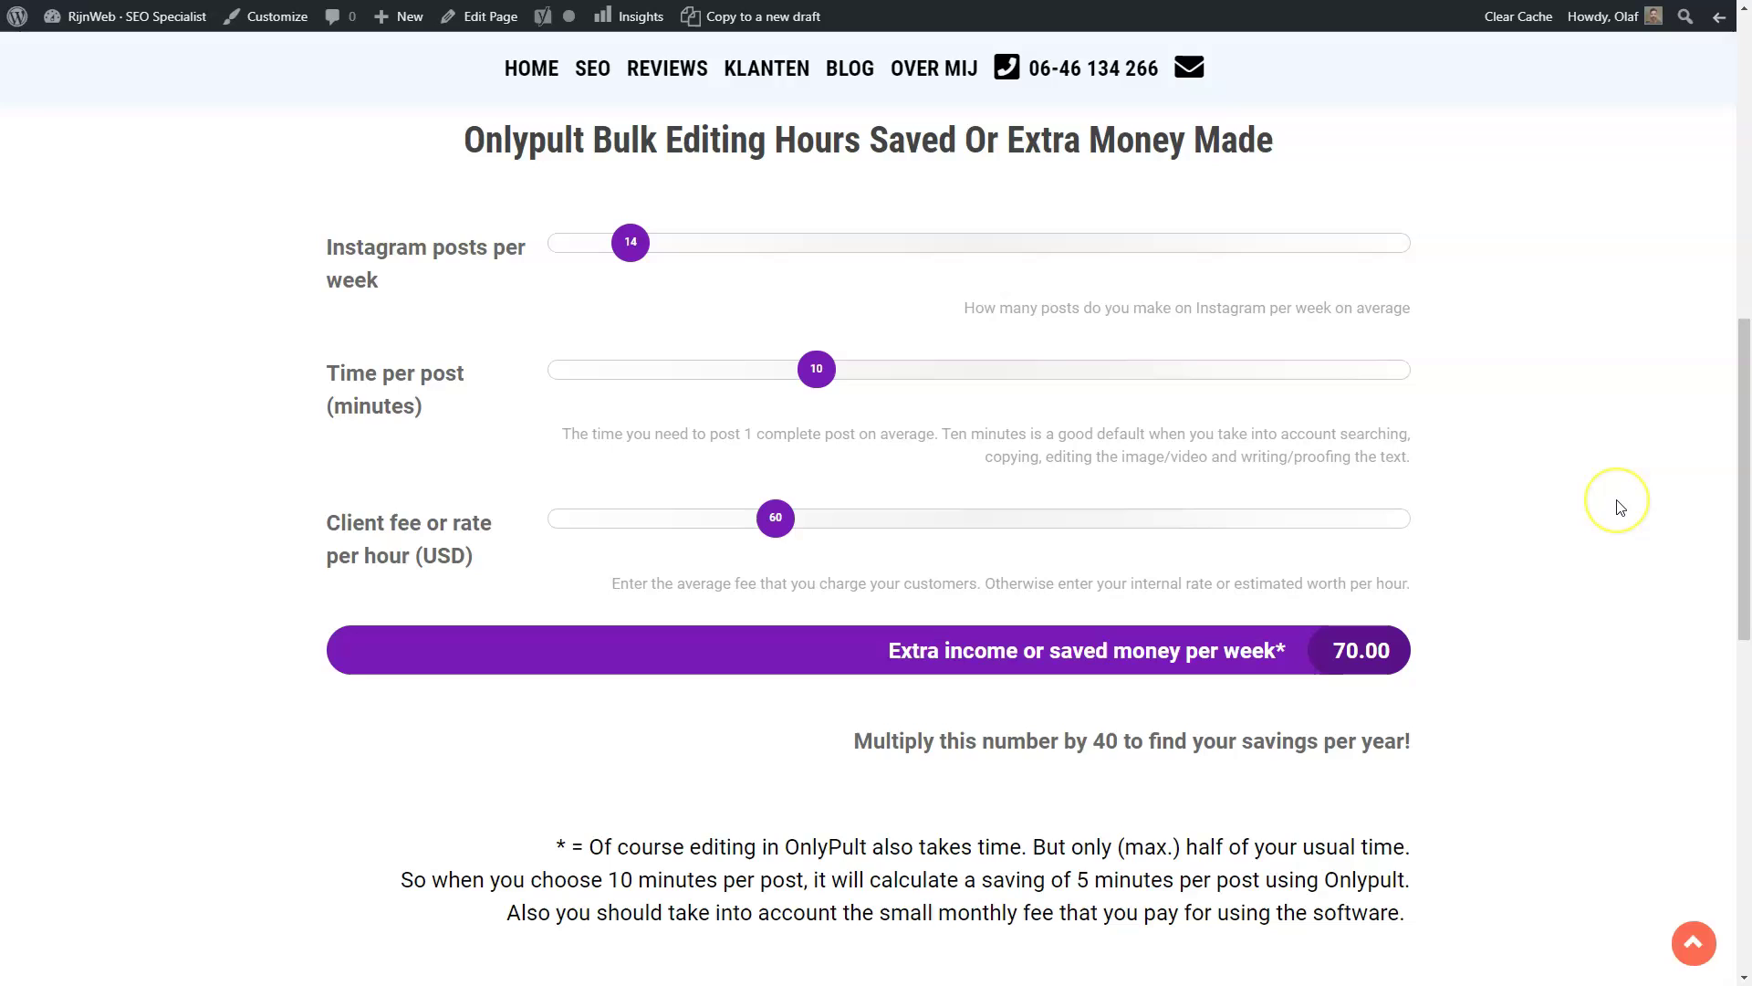
click(631, 242)
drag(631, 242, 594, 247)
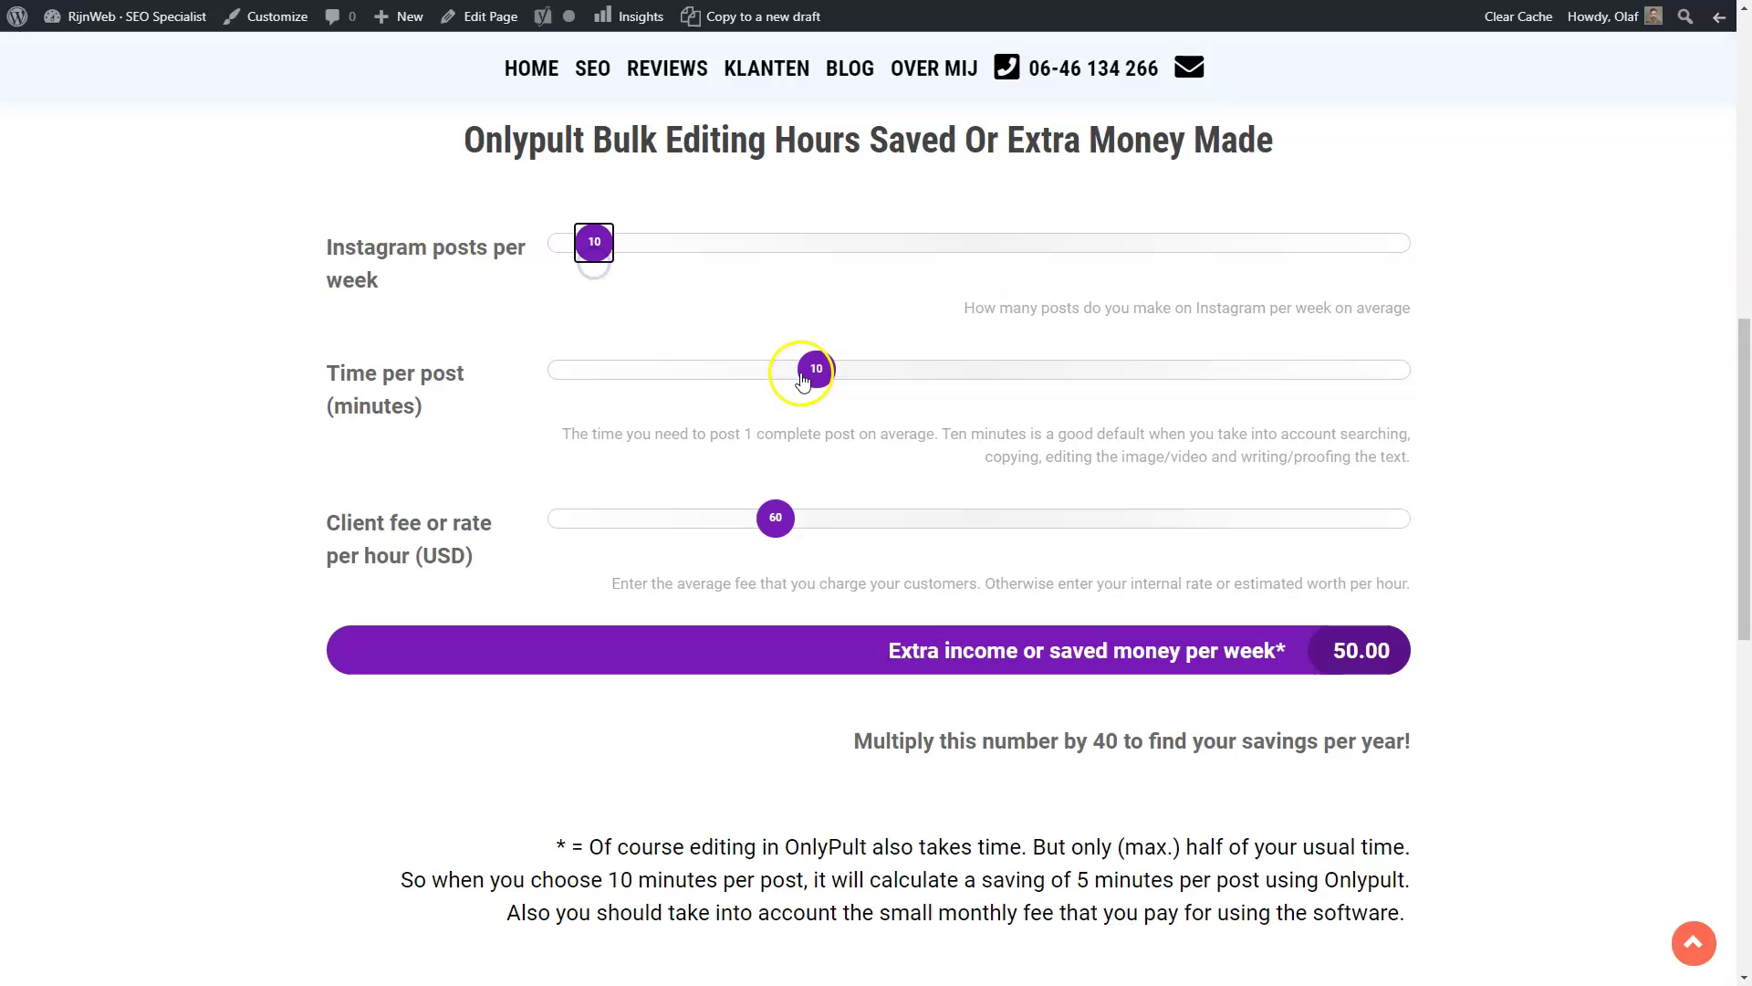
drag(802, 380, 708, 384)
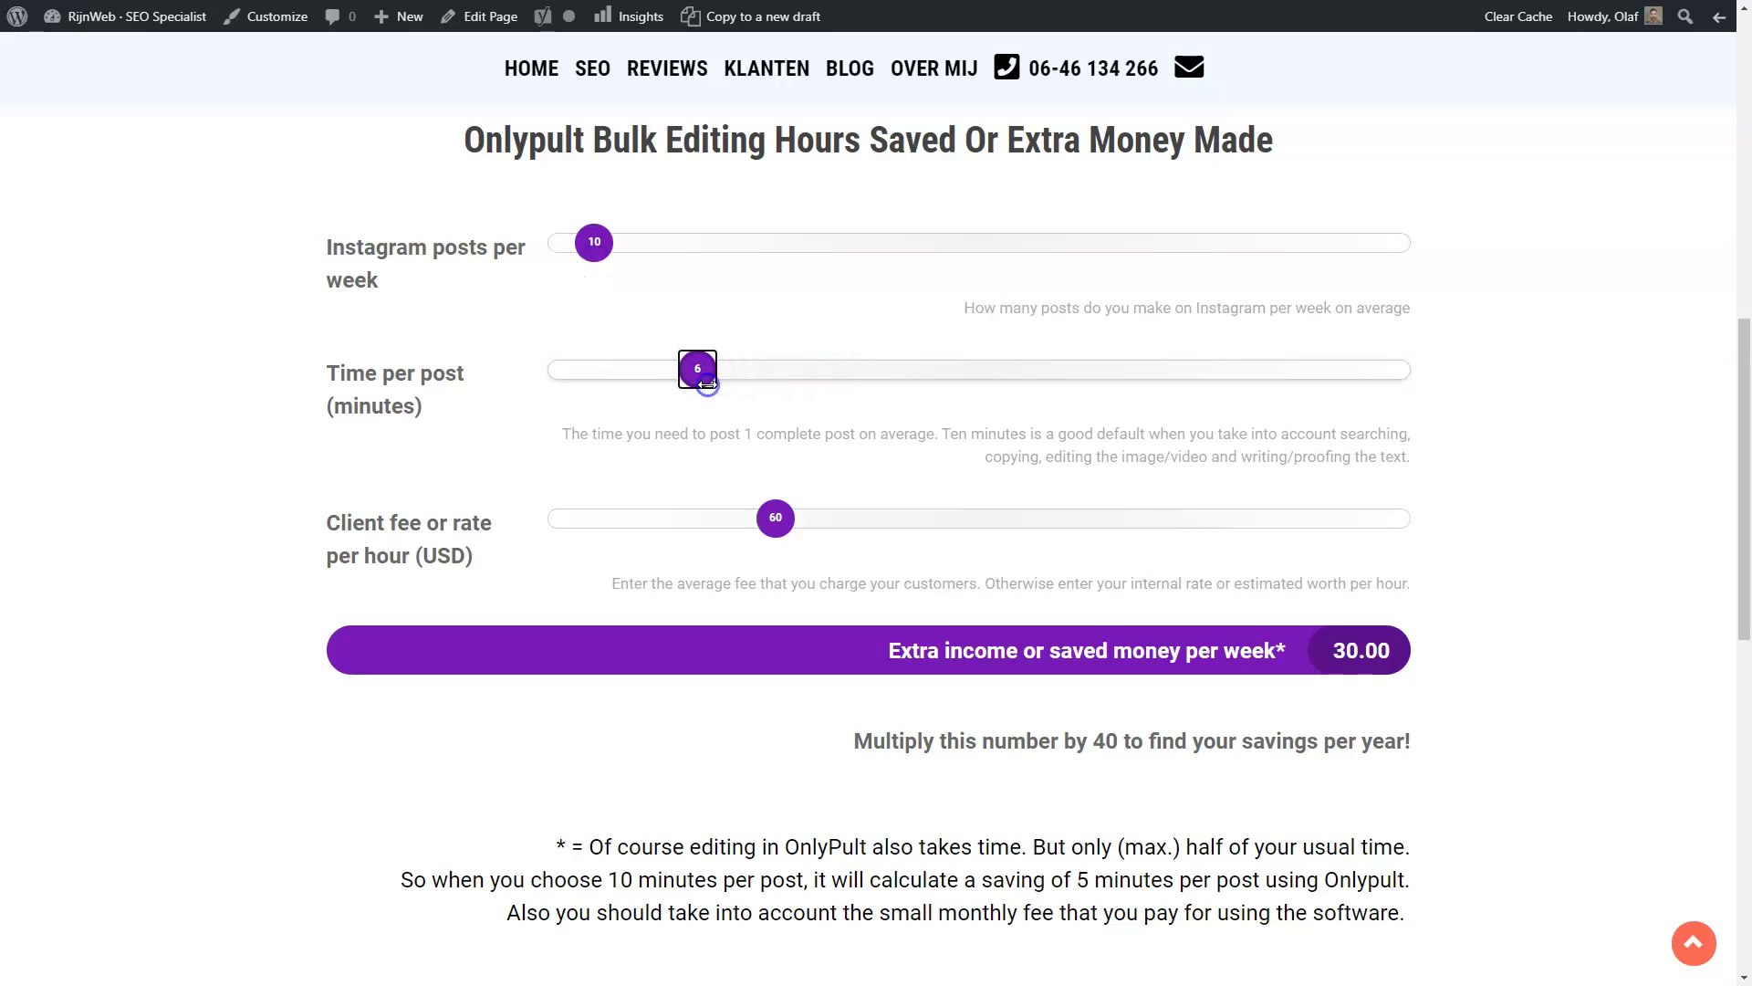
click(1553, 414)
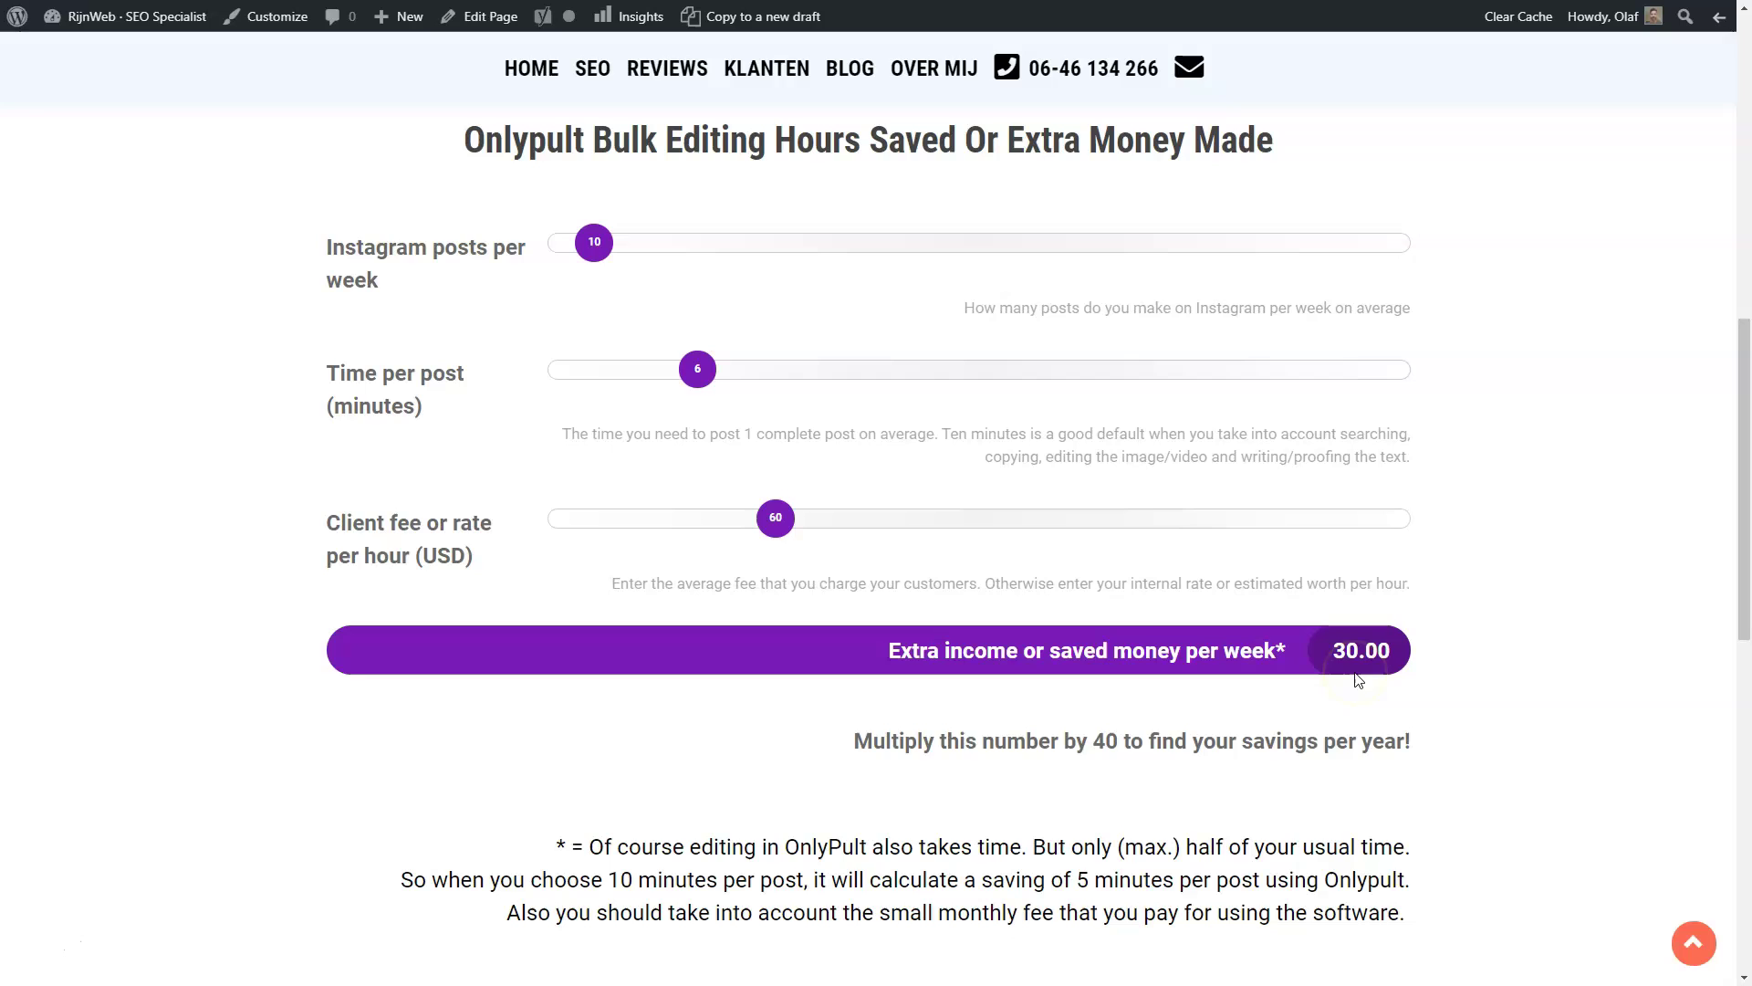
- Set 14 posts at 10 minutes per post, try several hourly fees, and settle on 30 USD
drag(594, 242, 627, 260)
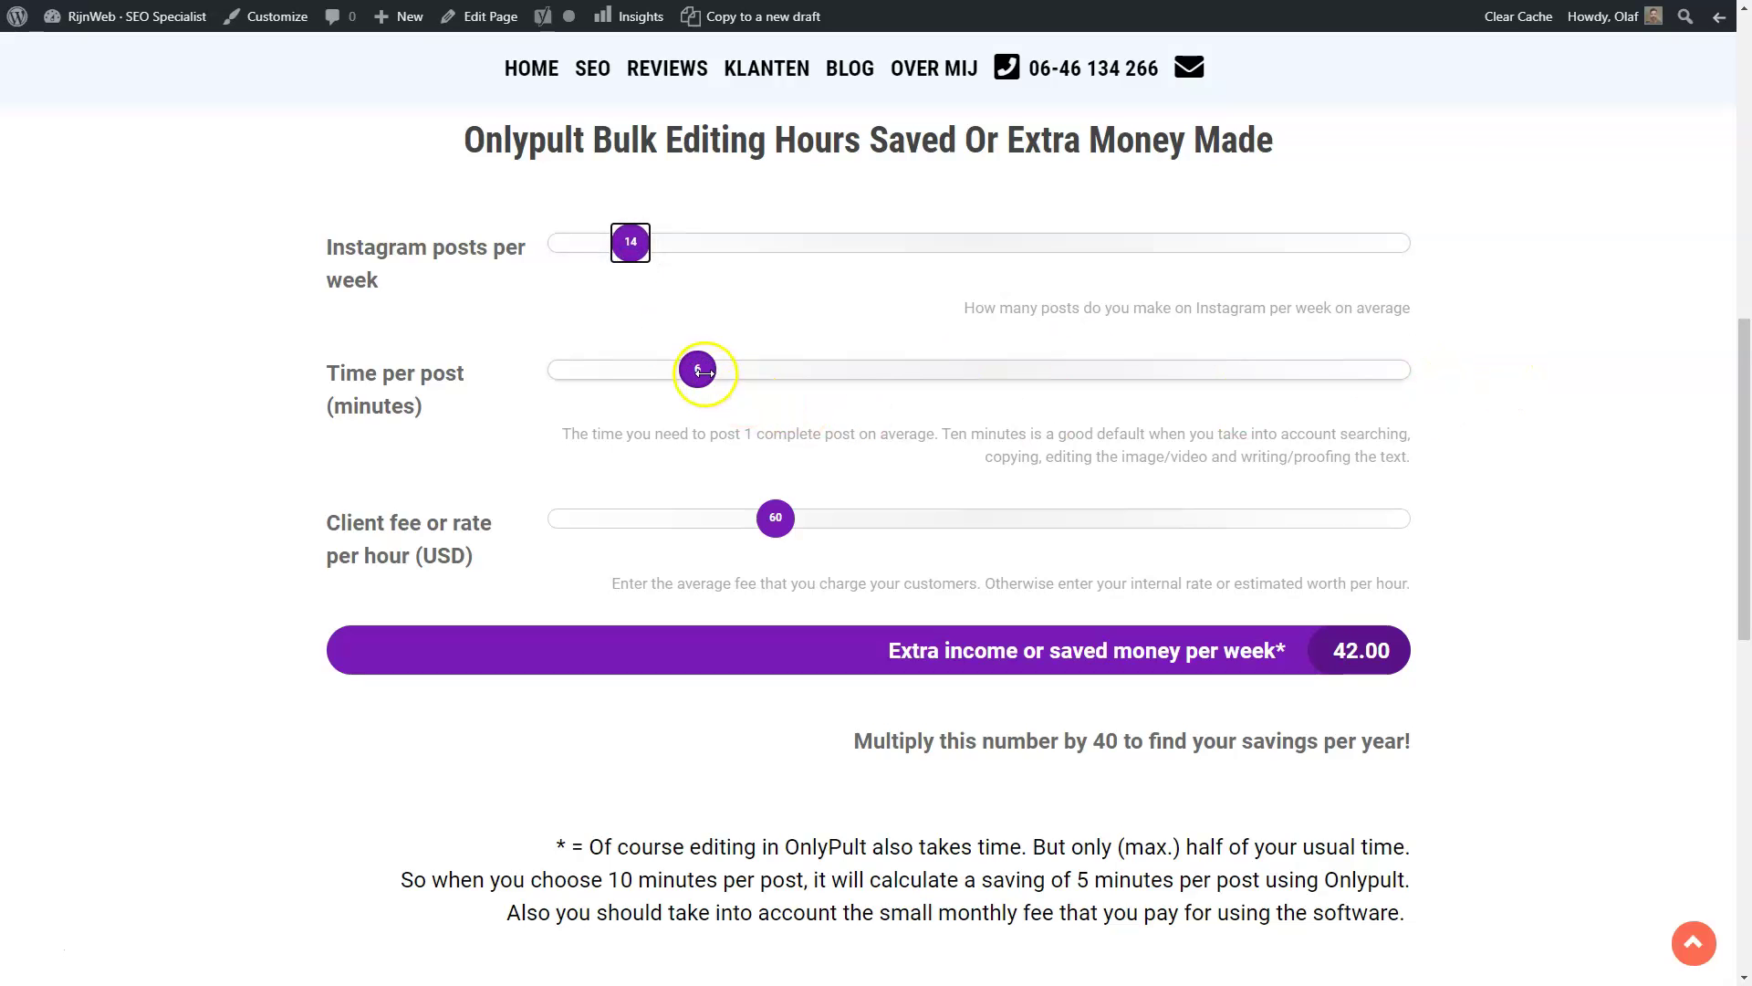
drag(697, 368, 815, 400)
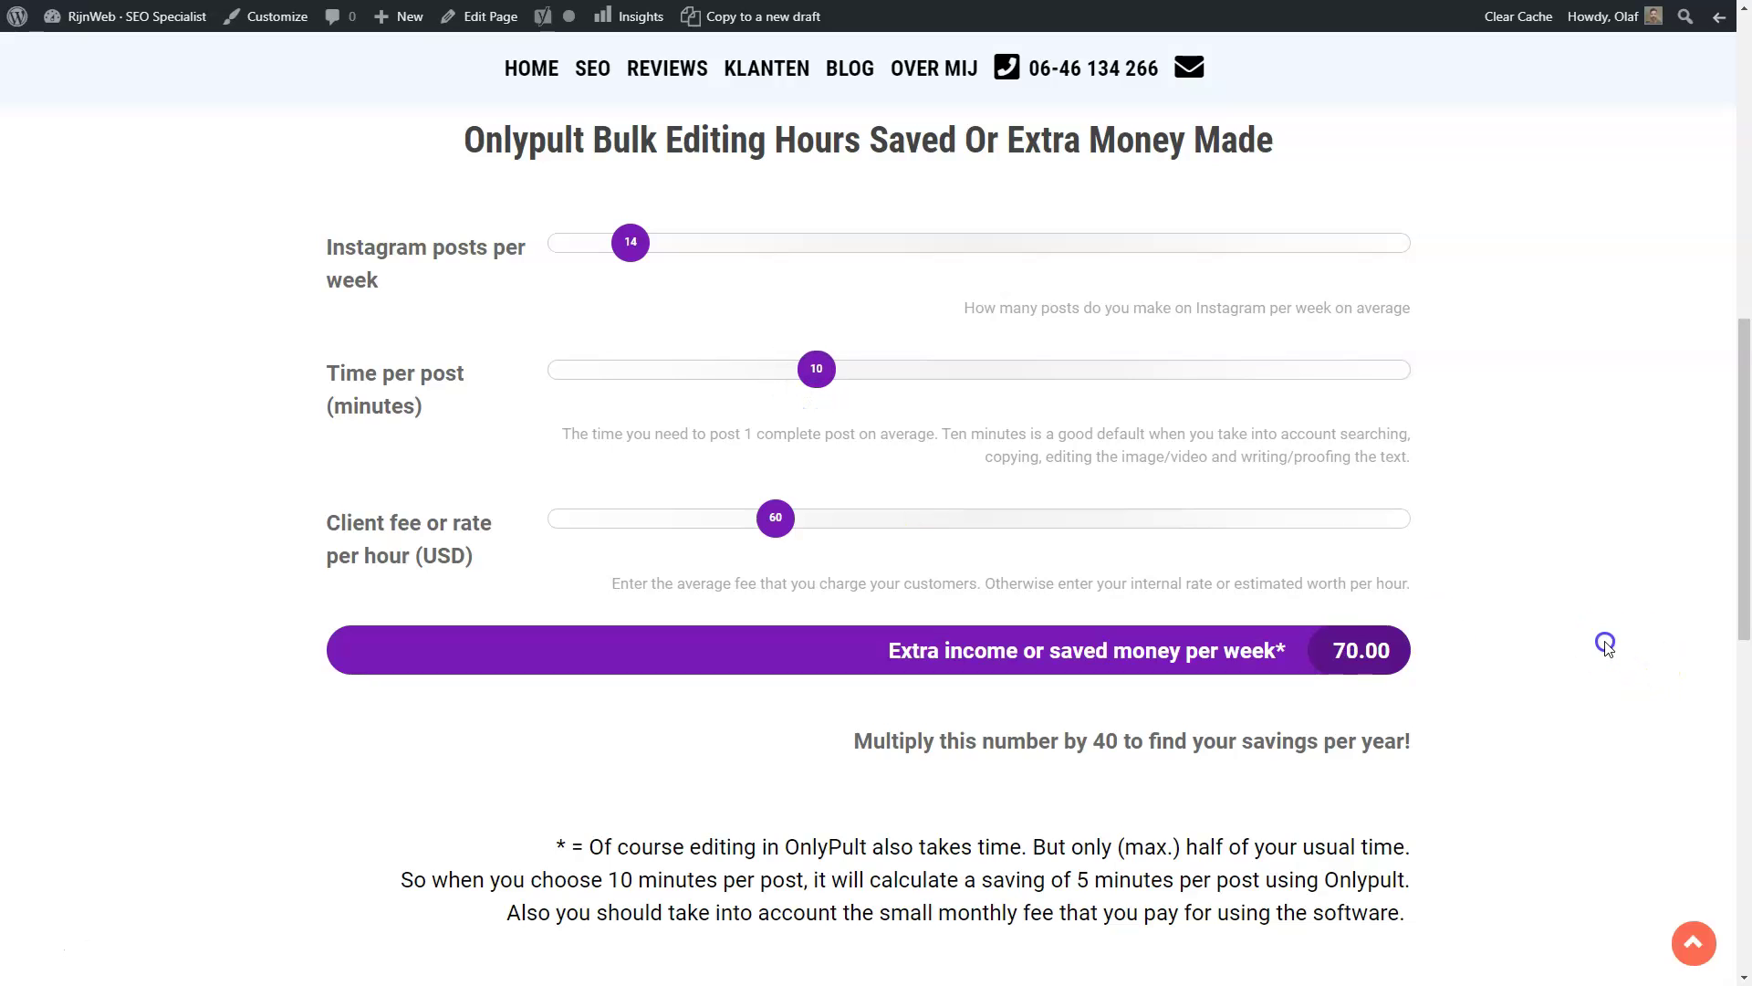
drag(777, 523, 956, 548)
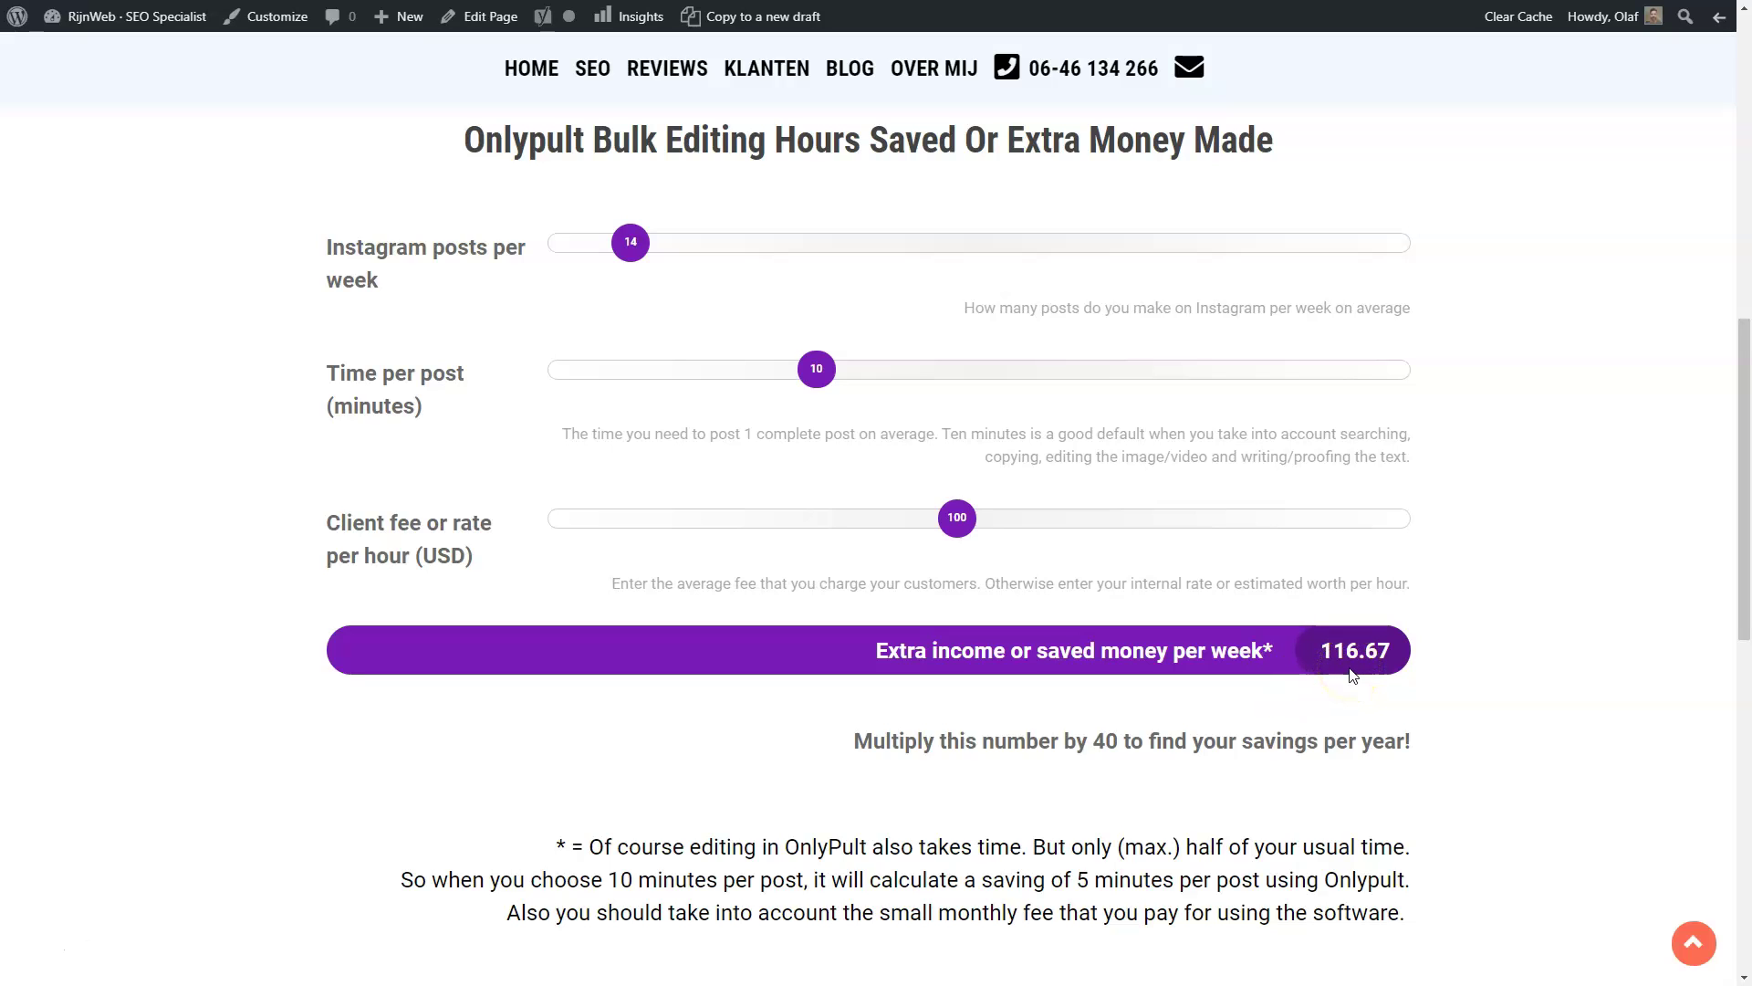
drag(956, 520, 787, 533)
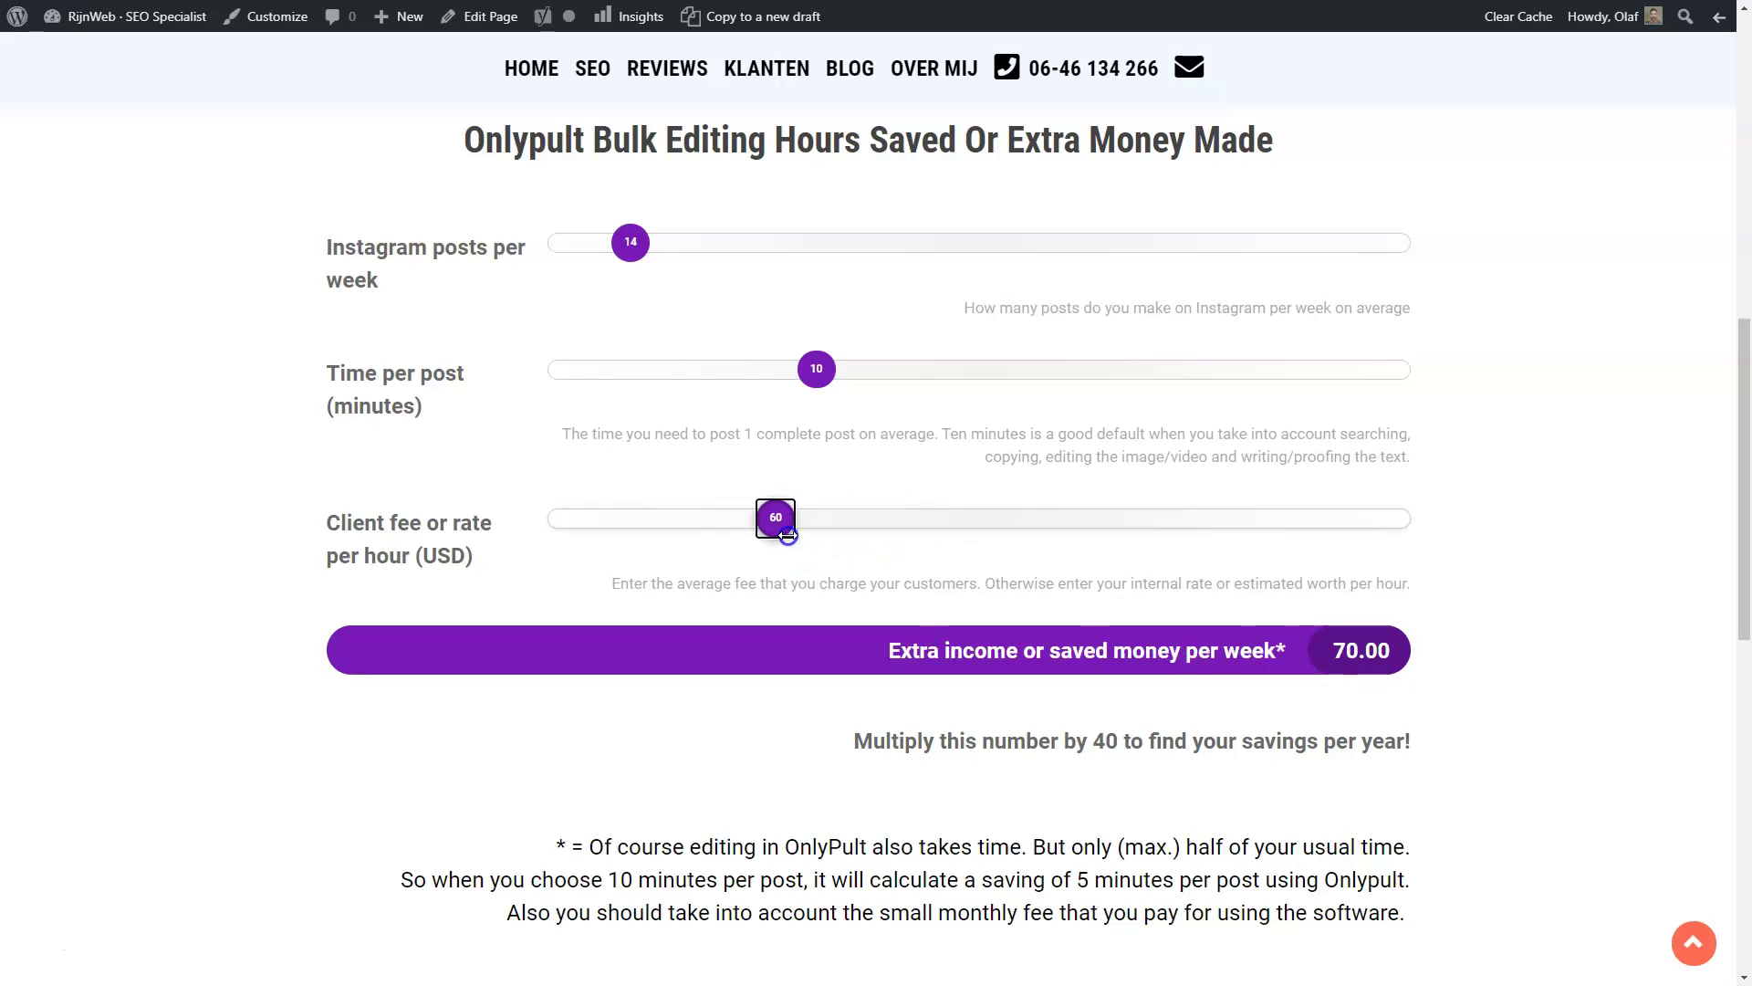
click(1566, 652)
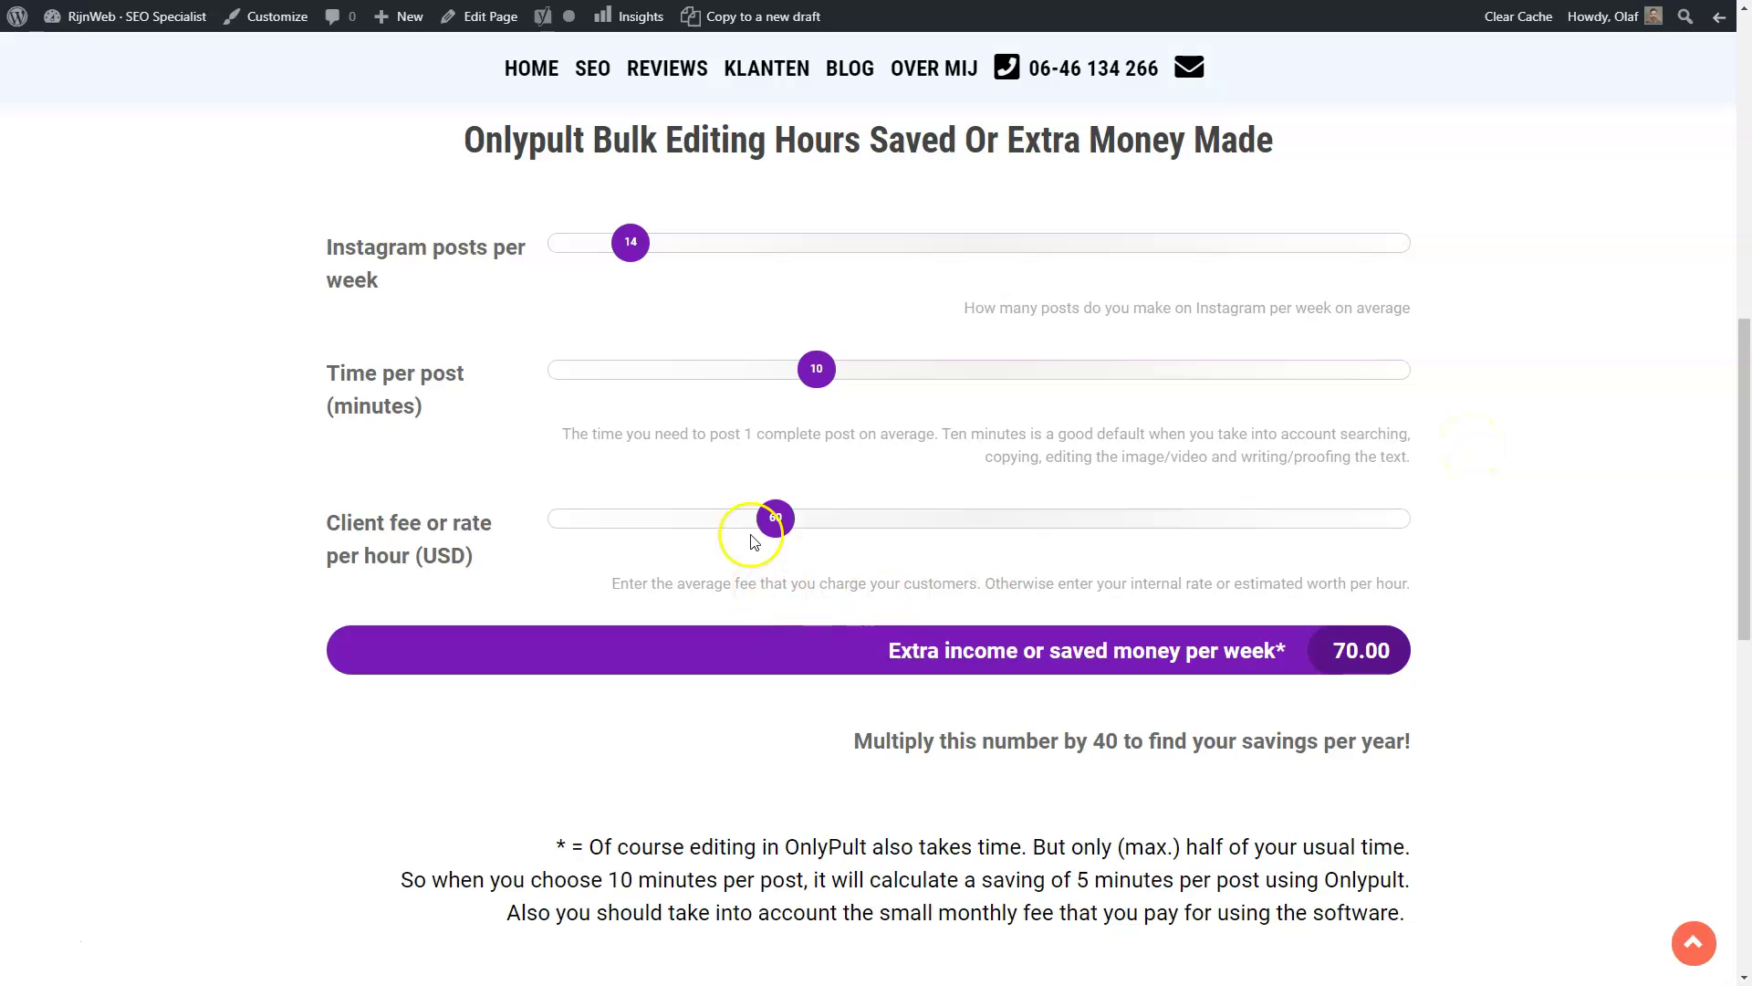
drag(774, 518, 654, 533)
click(1570, 517)
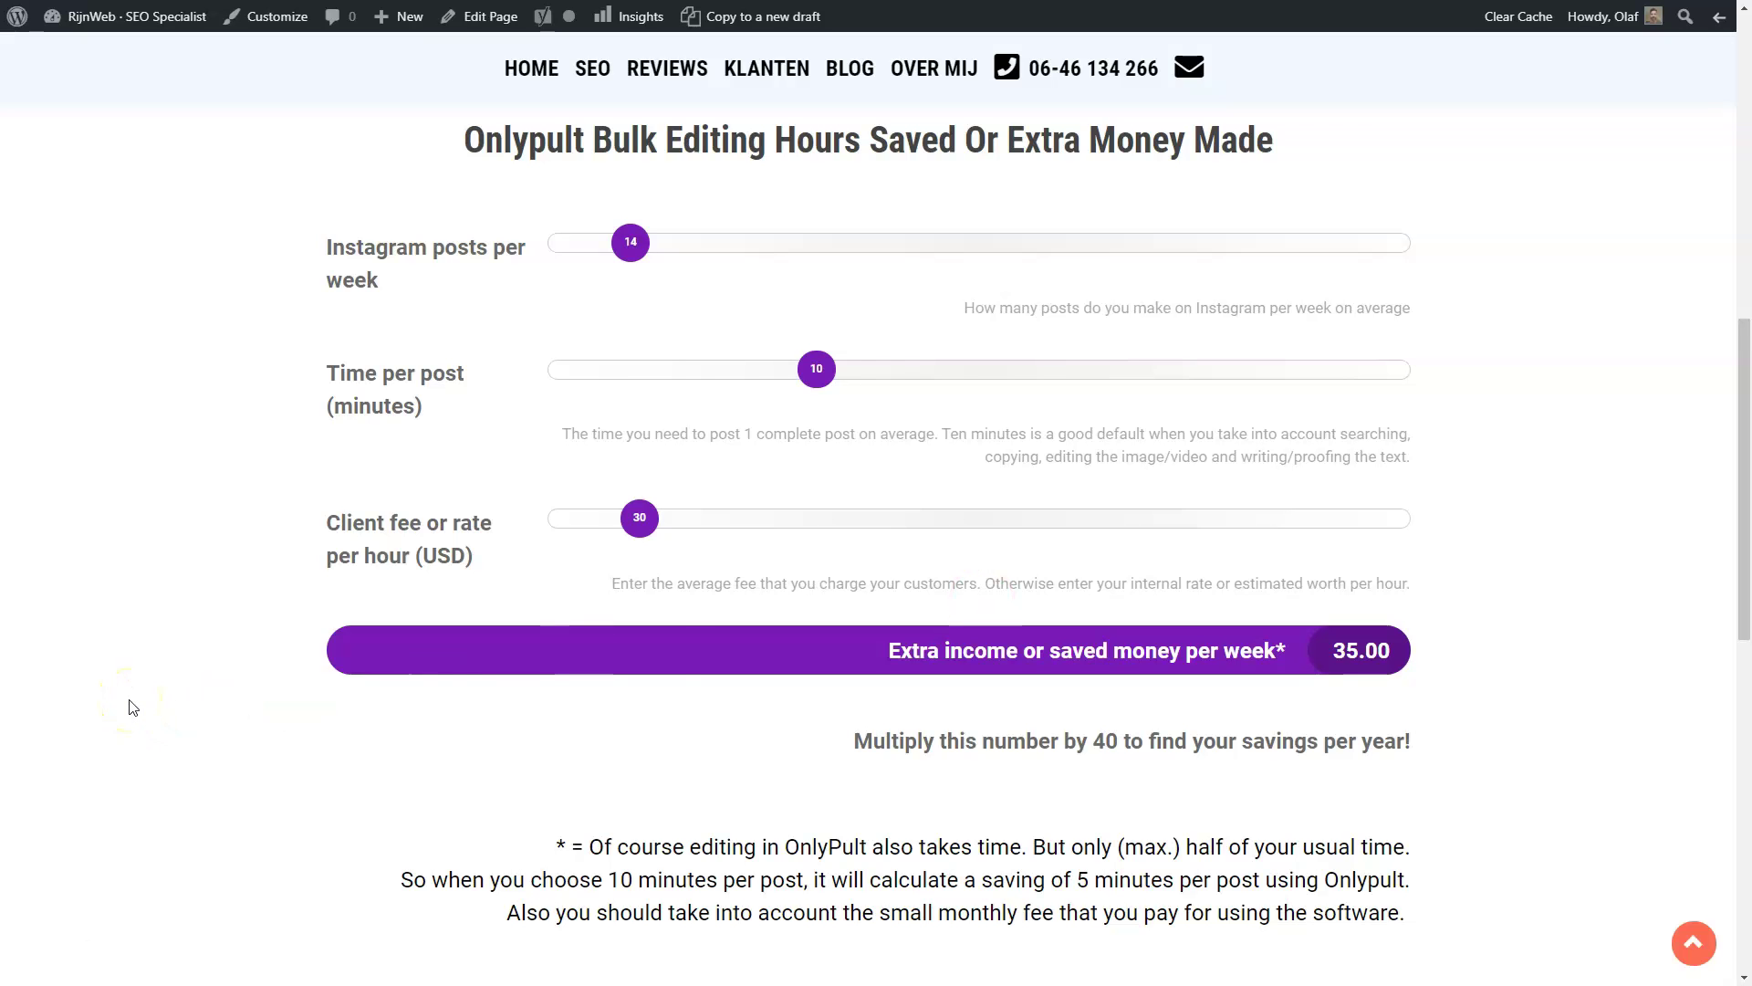
- Return to the slideshow, take the calculator browser out of full screen, then bring the Onlypult dashboard forward
key(super)
click(429, 960)
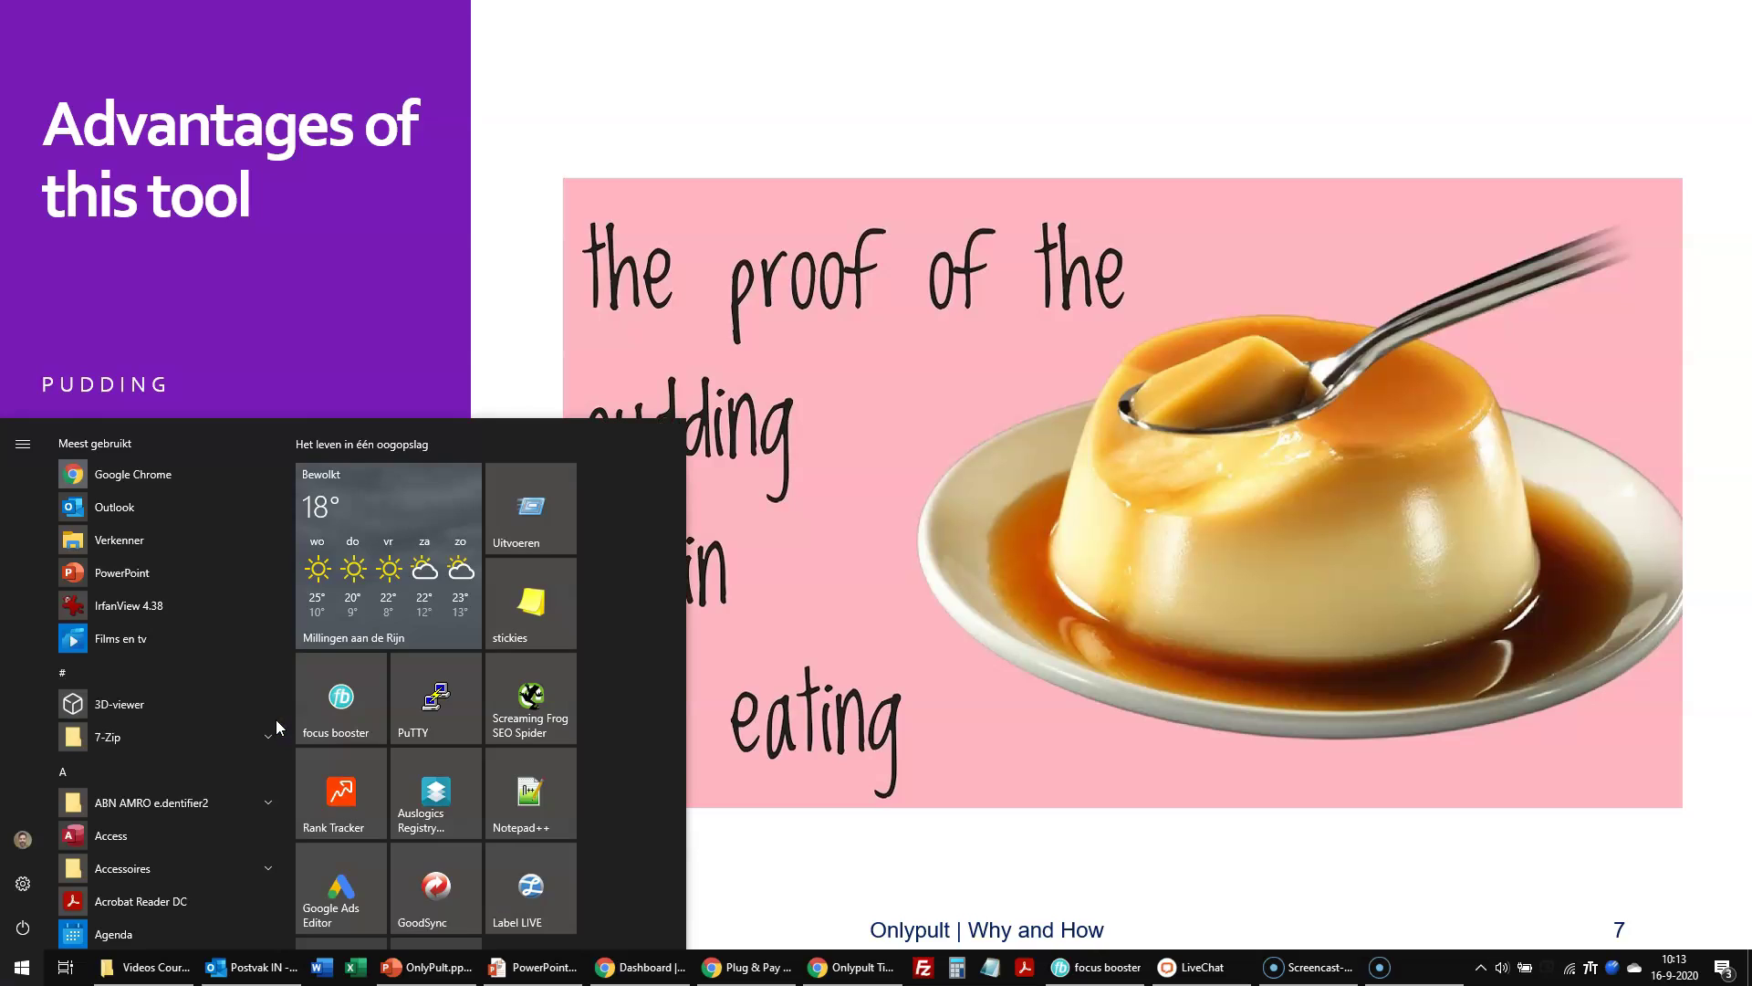
click(846, 967)
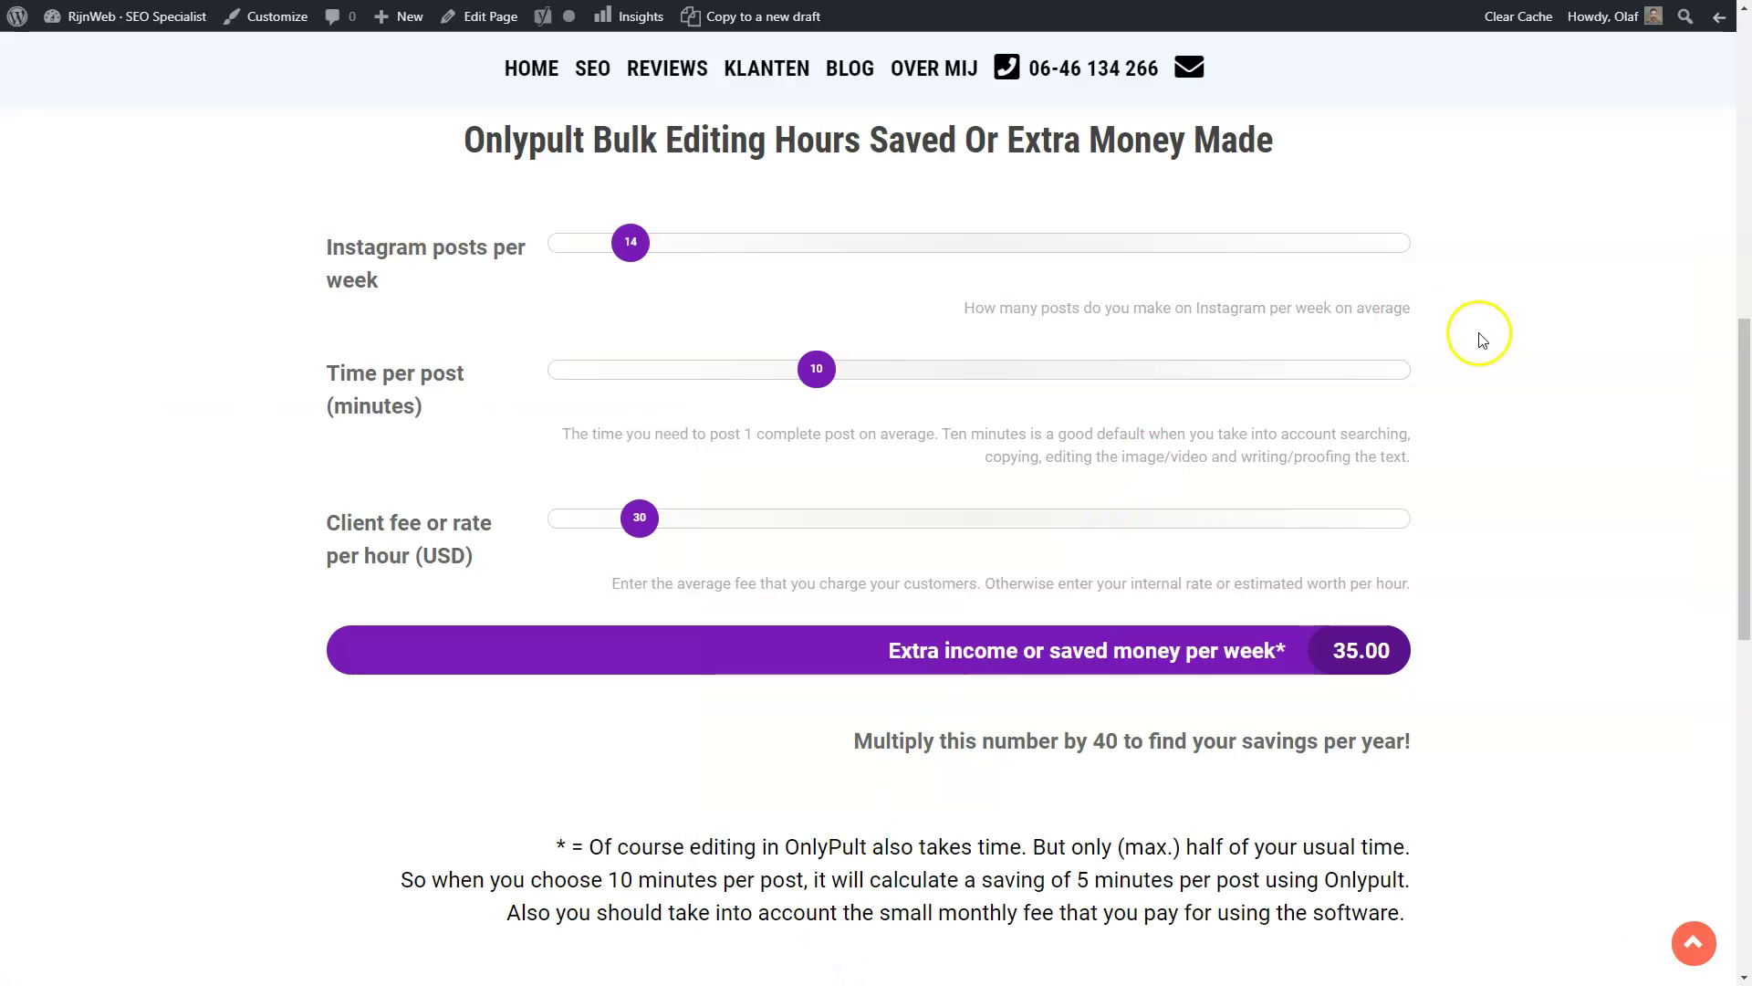
key(F11)
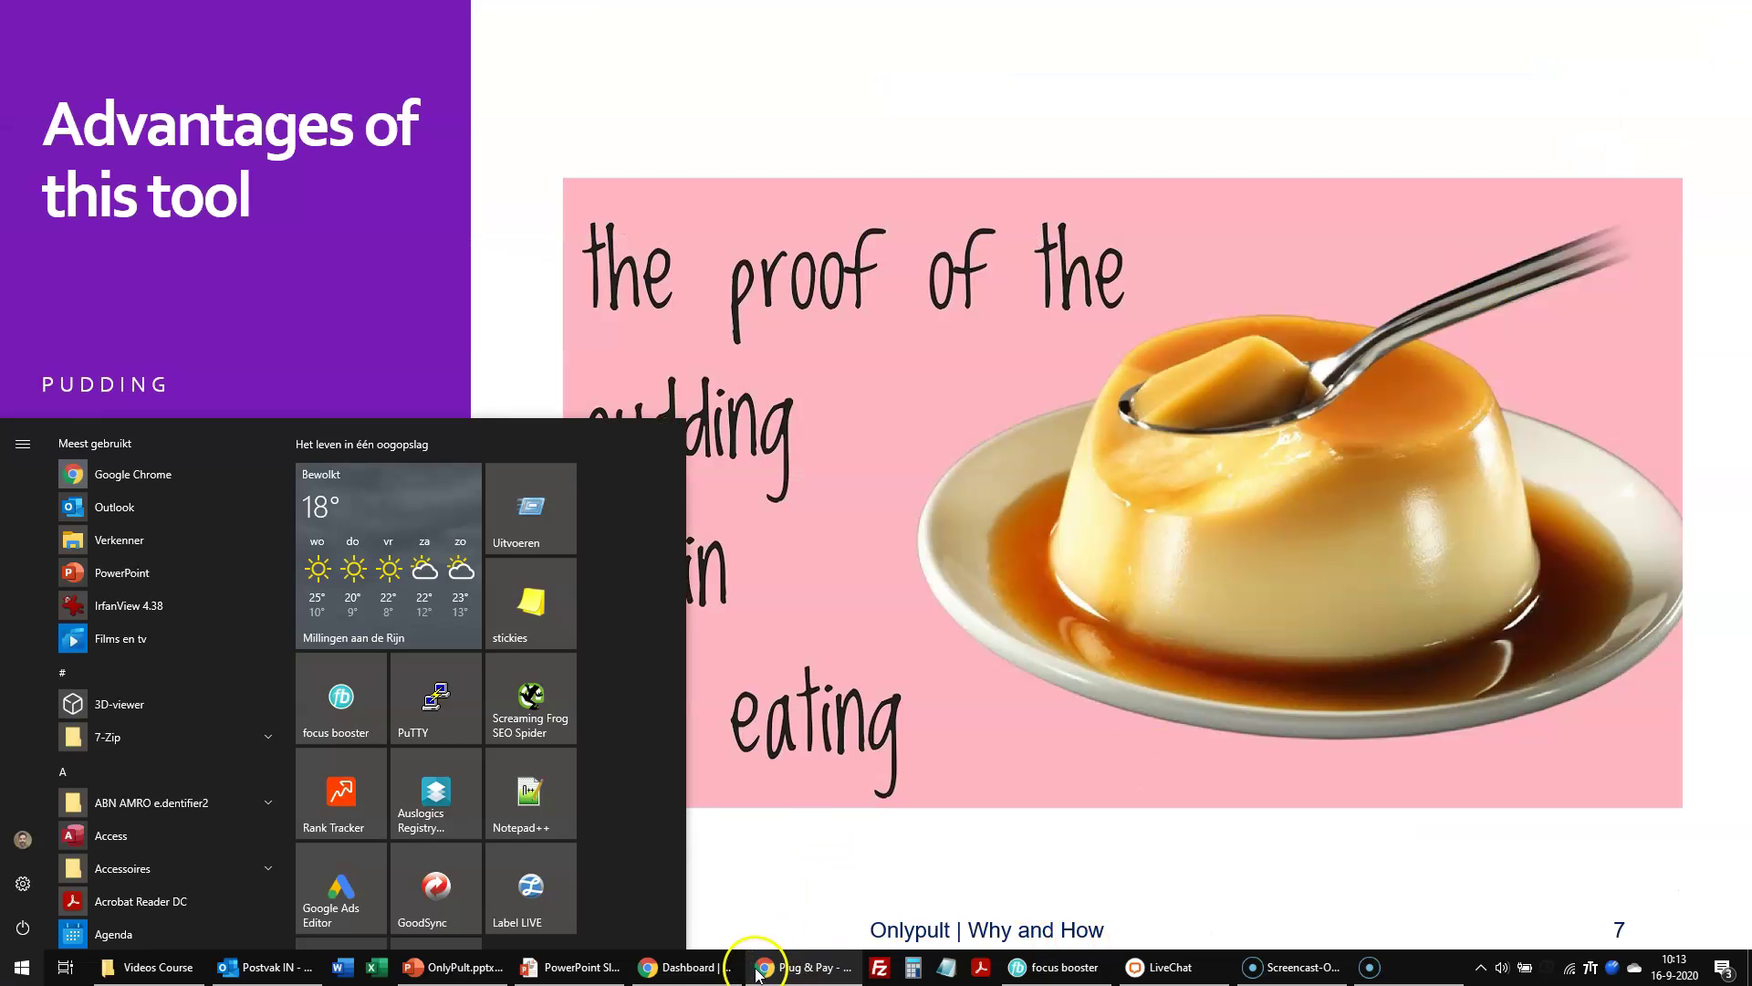
click(702, 966)
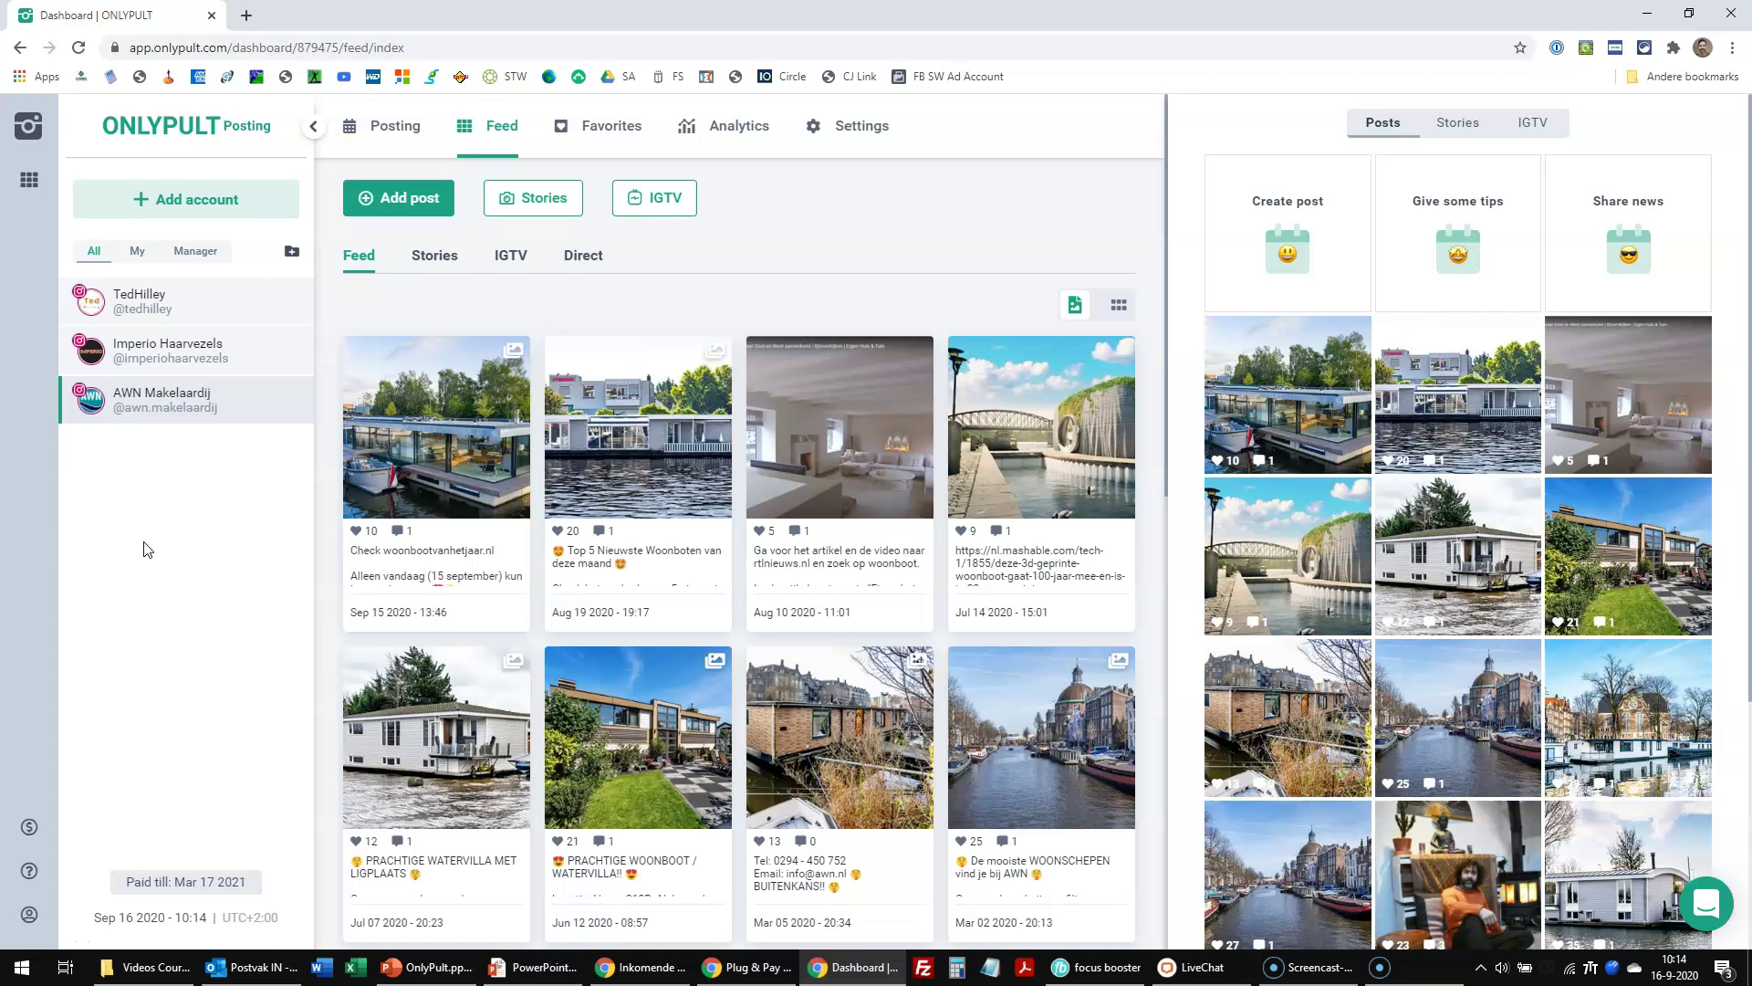
- In full screen, look through the dashboard's Favorites, Analytics and Settings tabs, then begin adding a post
key(F11)
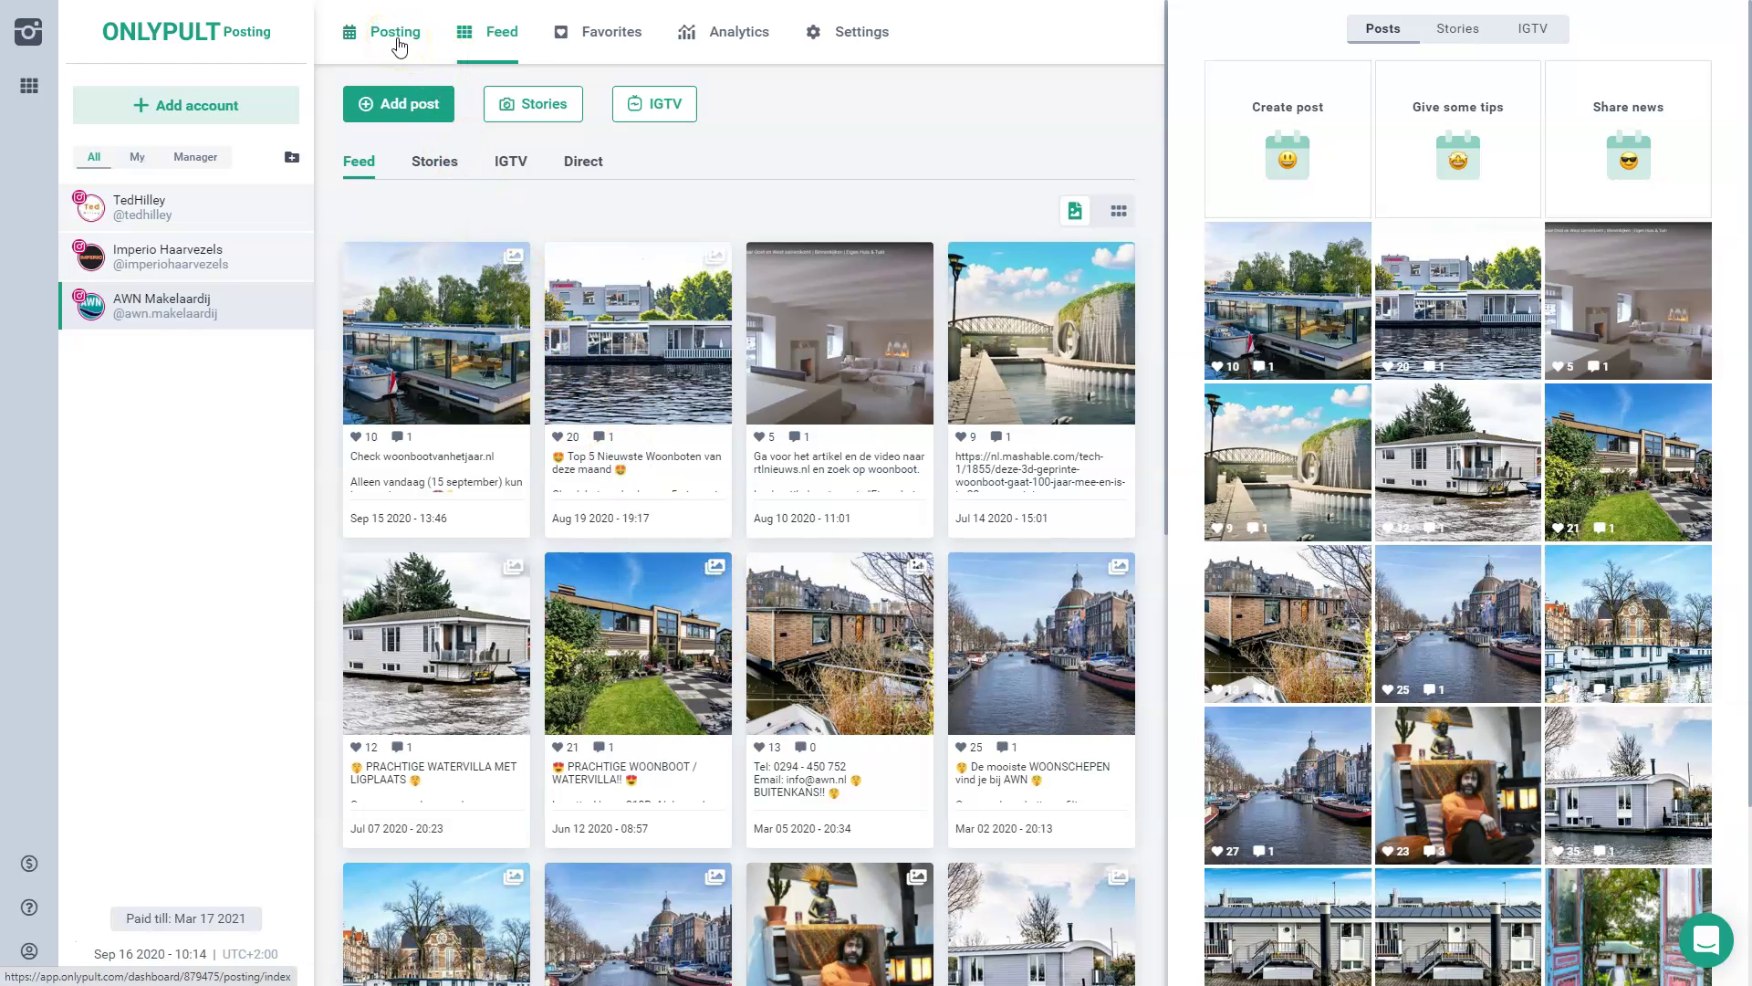
click(492, 46)
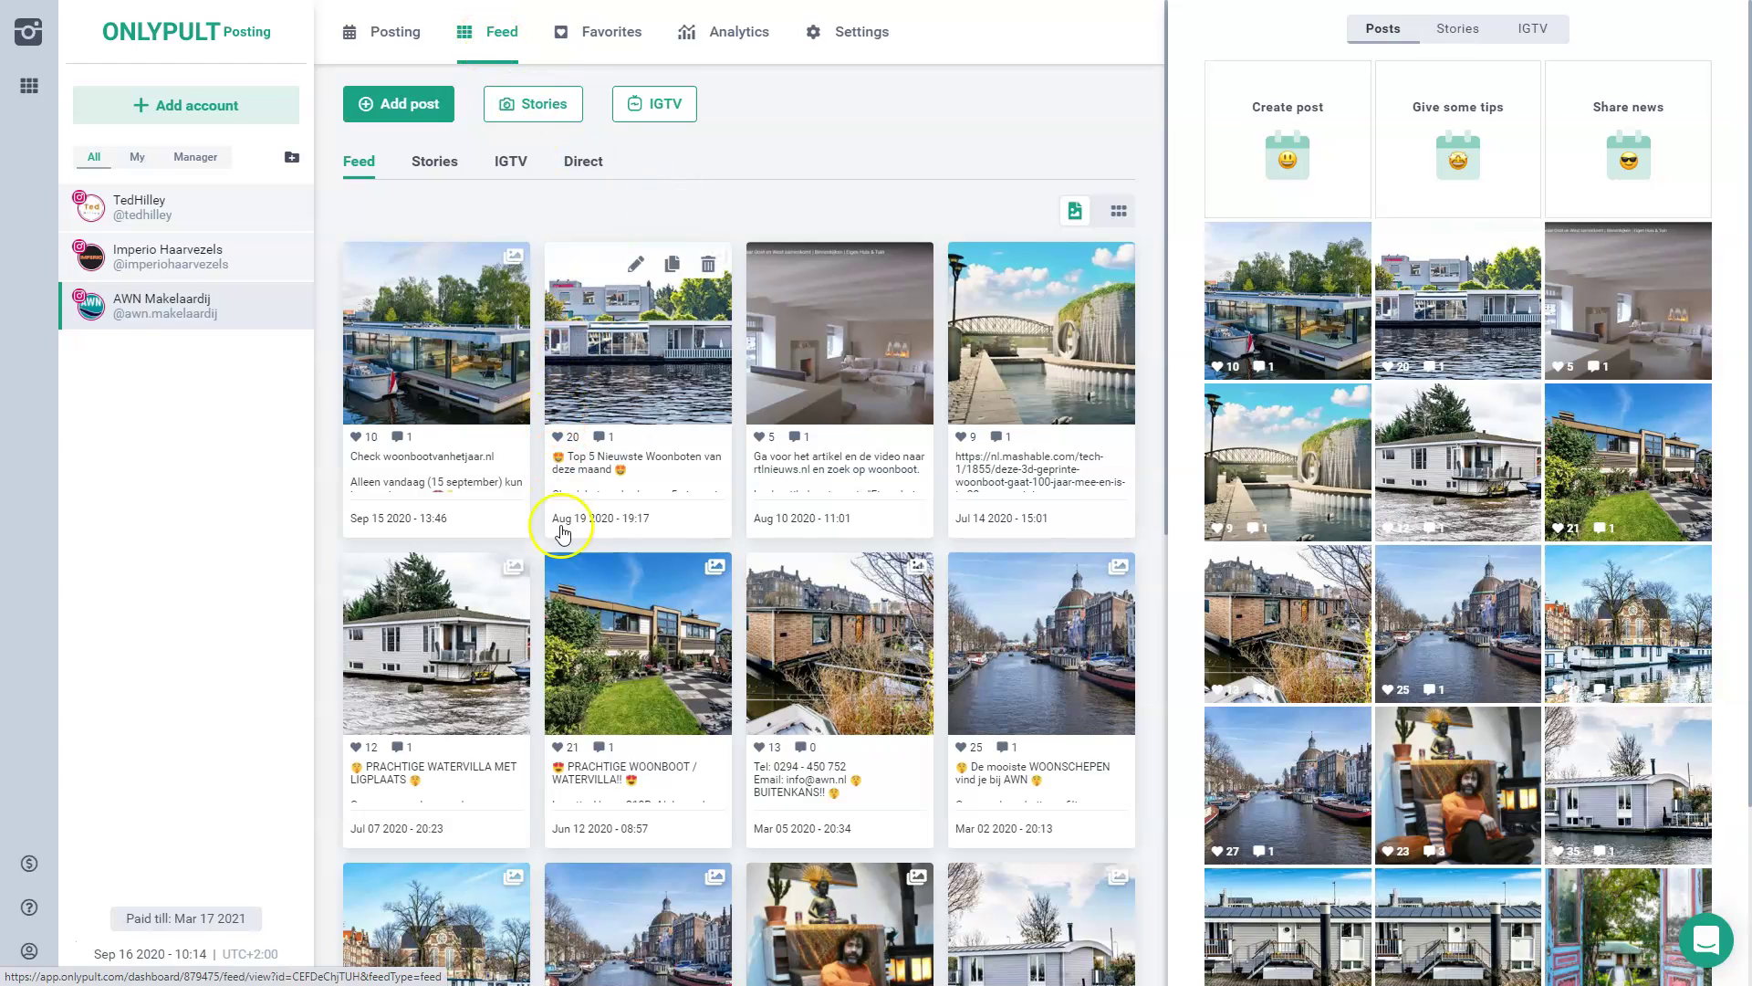
click(608, 37)
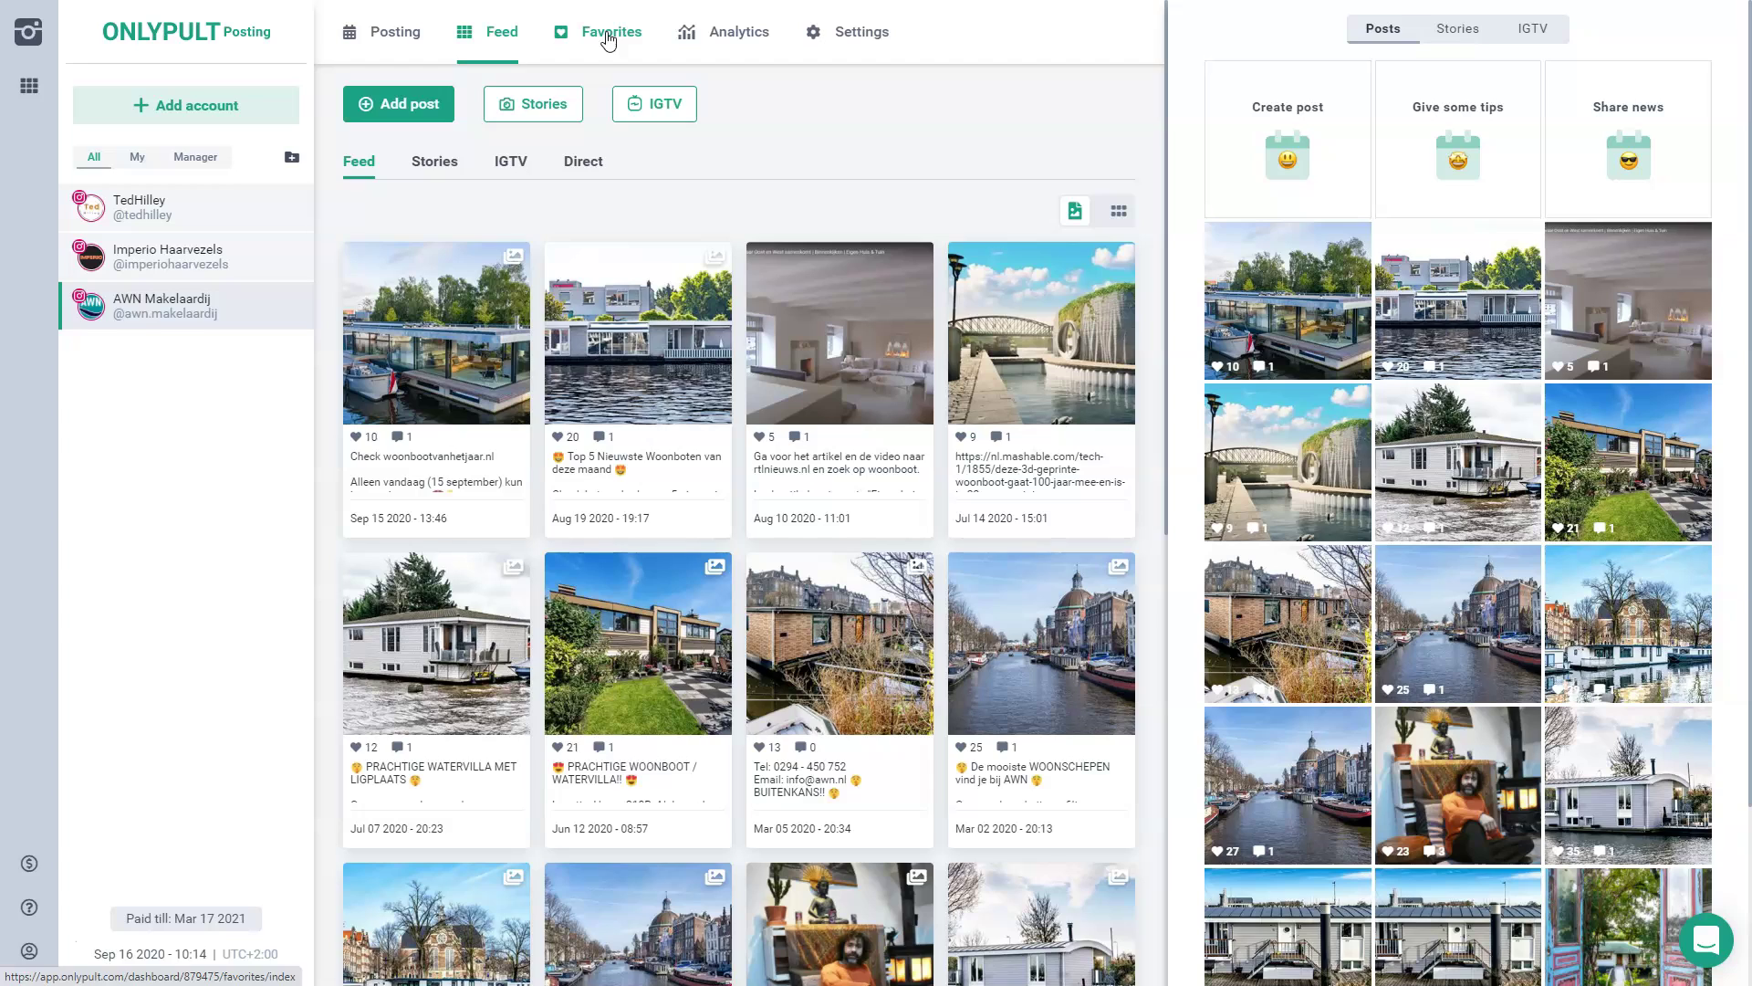
click(733, 39)
click(383, 100)
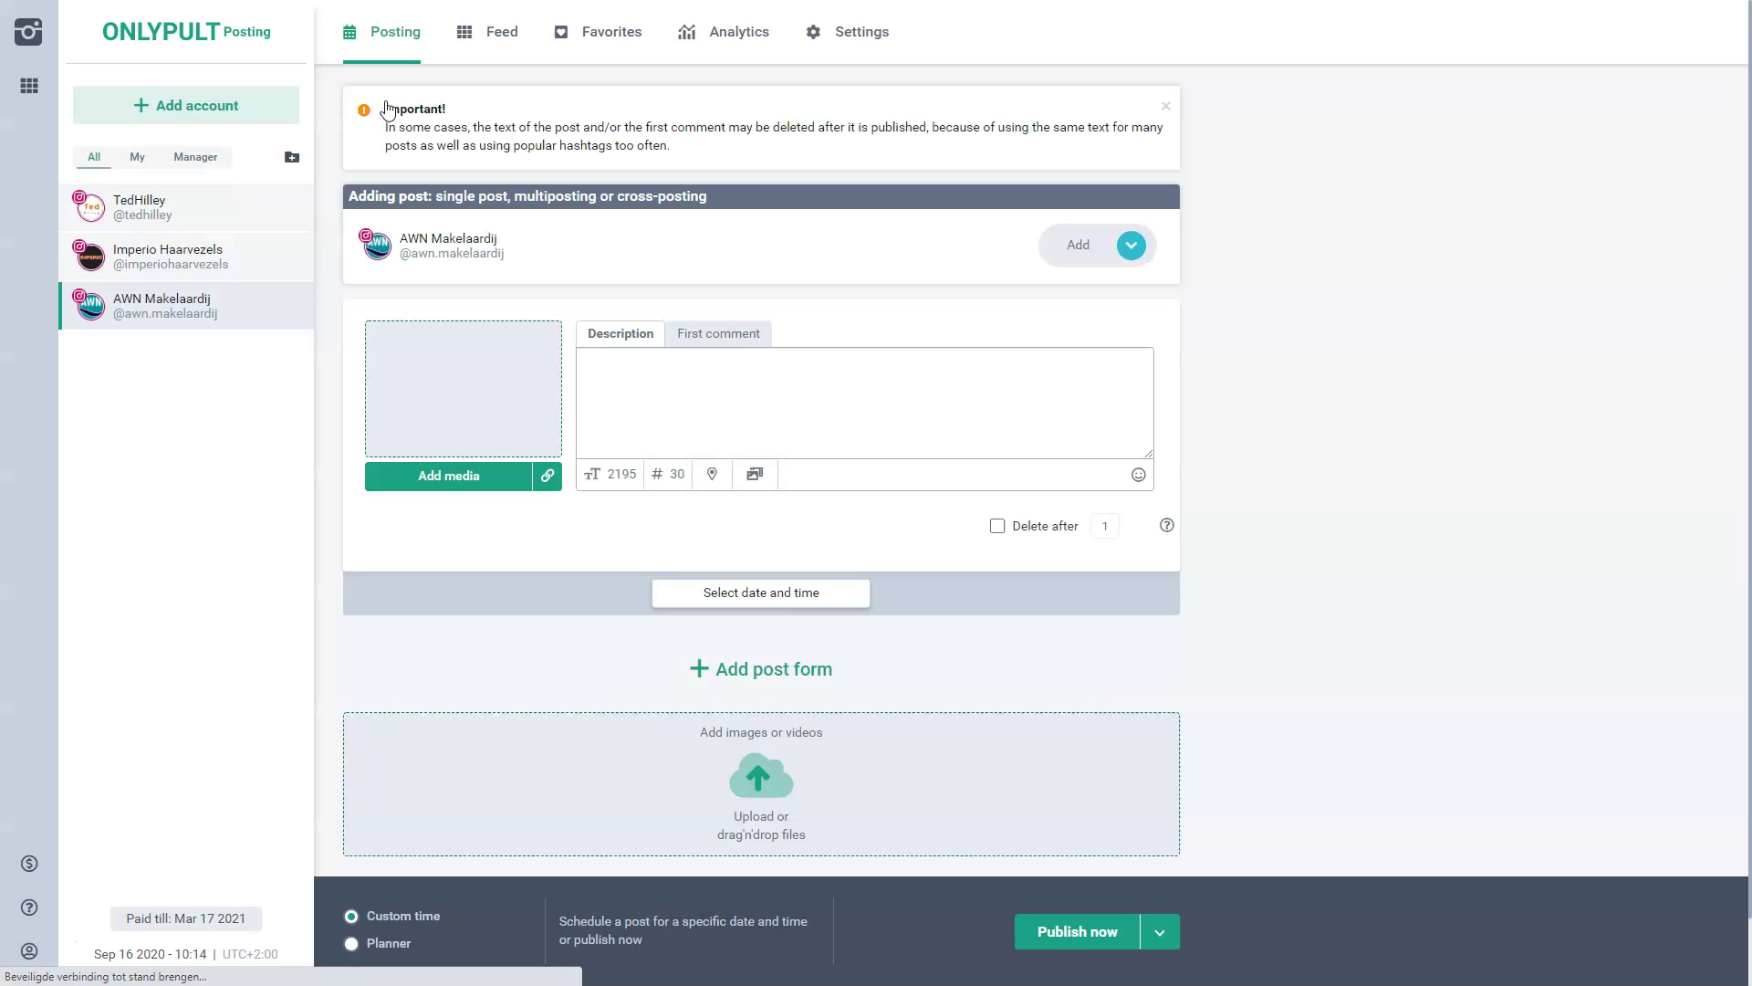
- Dismiss the Important notice about post text above the Adding post form
click(1166, 106)
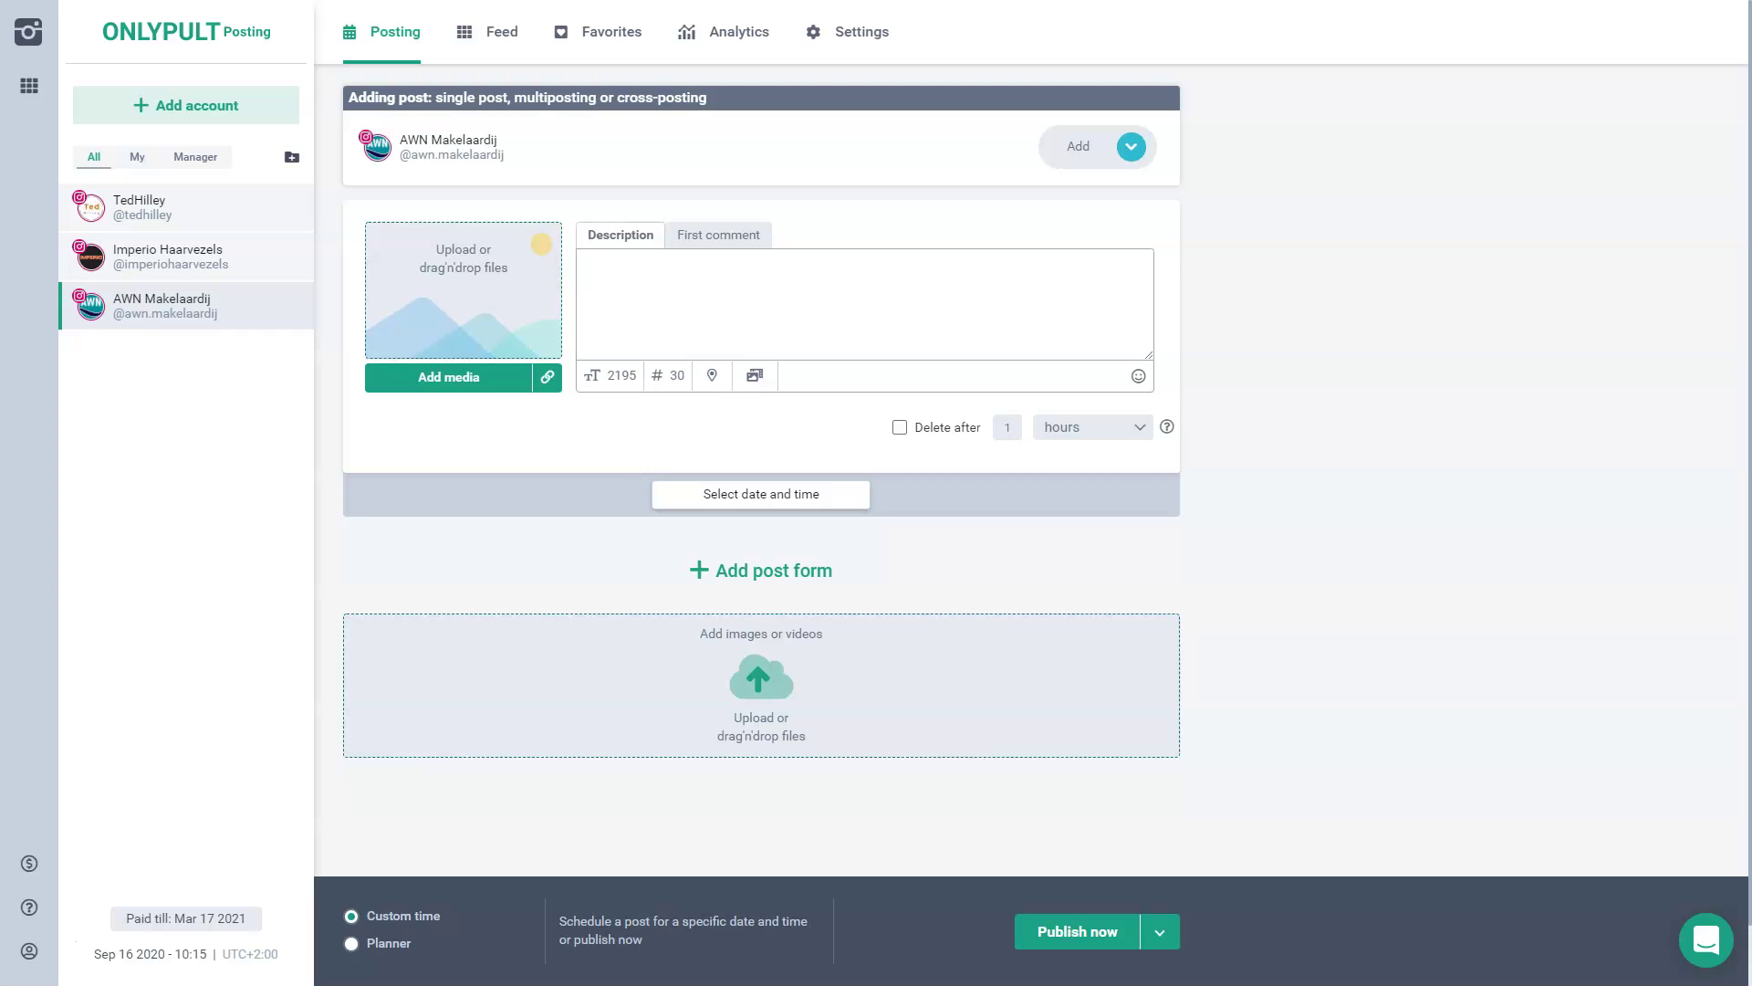
- Maximise Google Images, copy the Nomadream 1100 preview's image address, and return to Onlypult
key(alt+Tab)
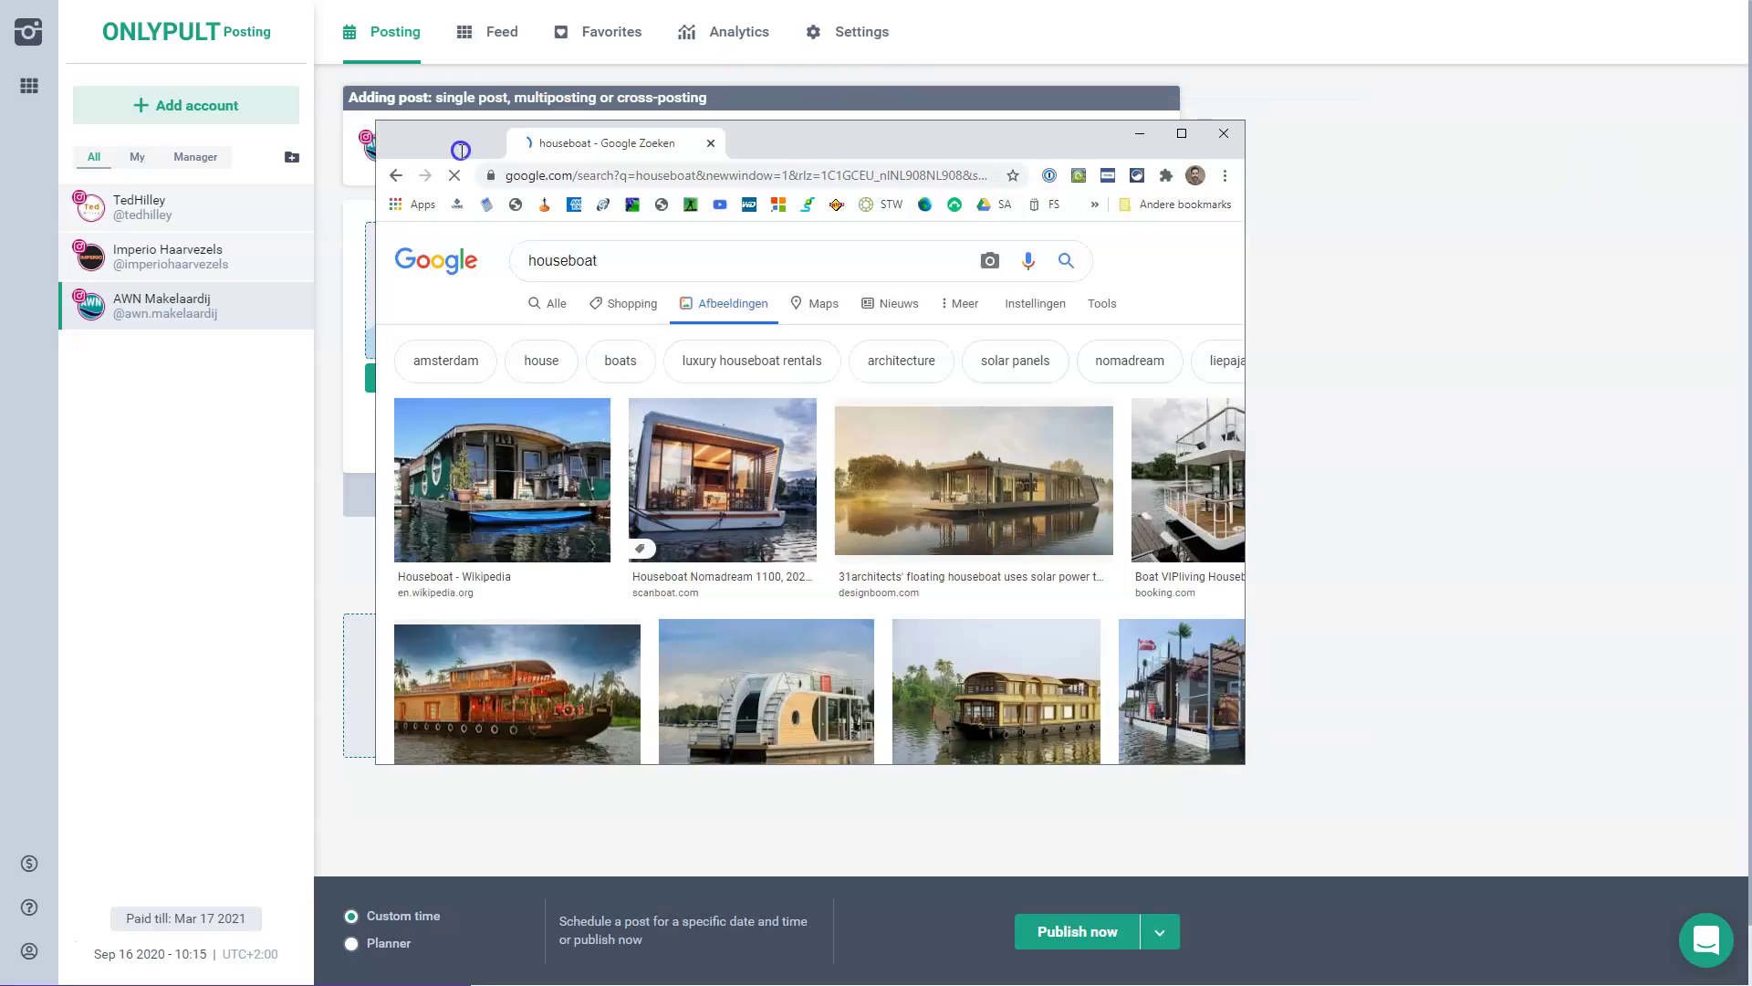
double_click(457, 144)
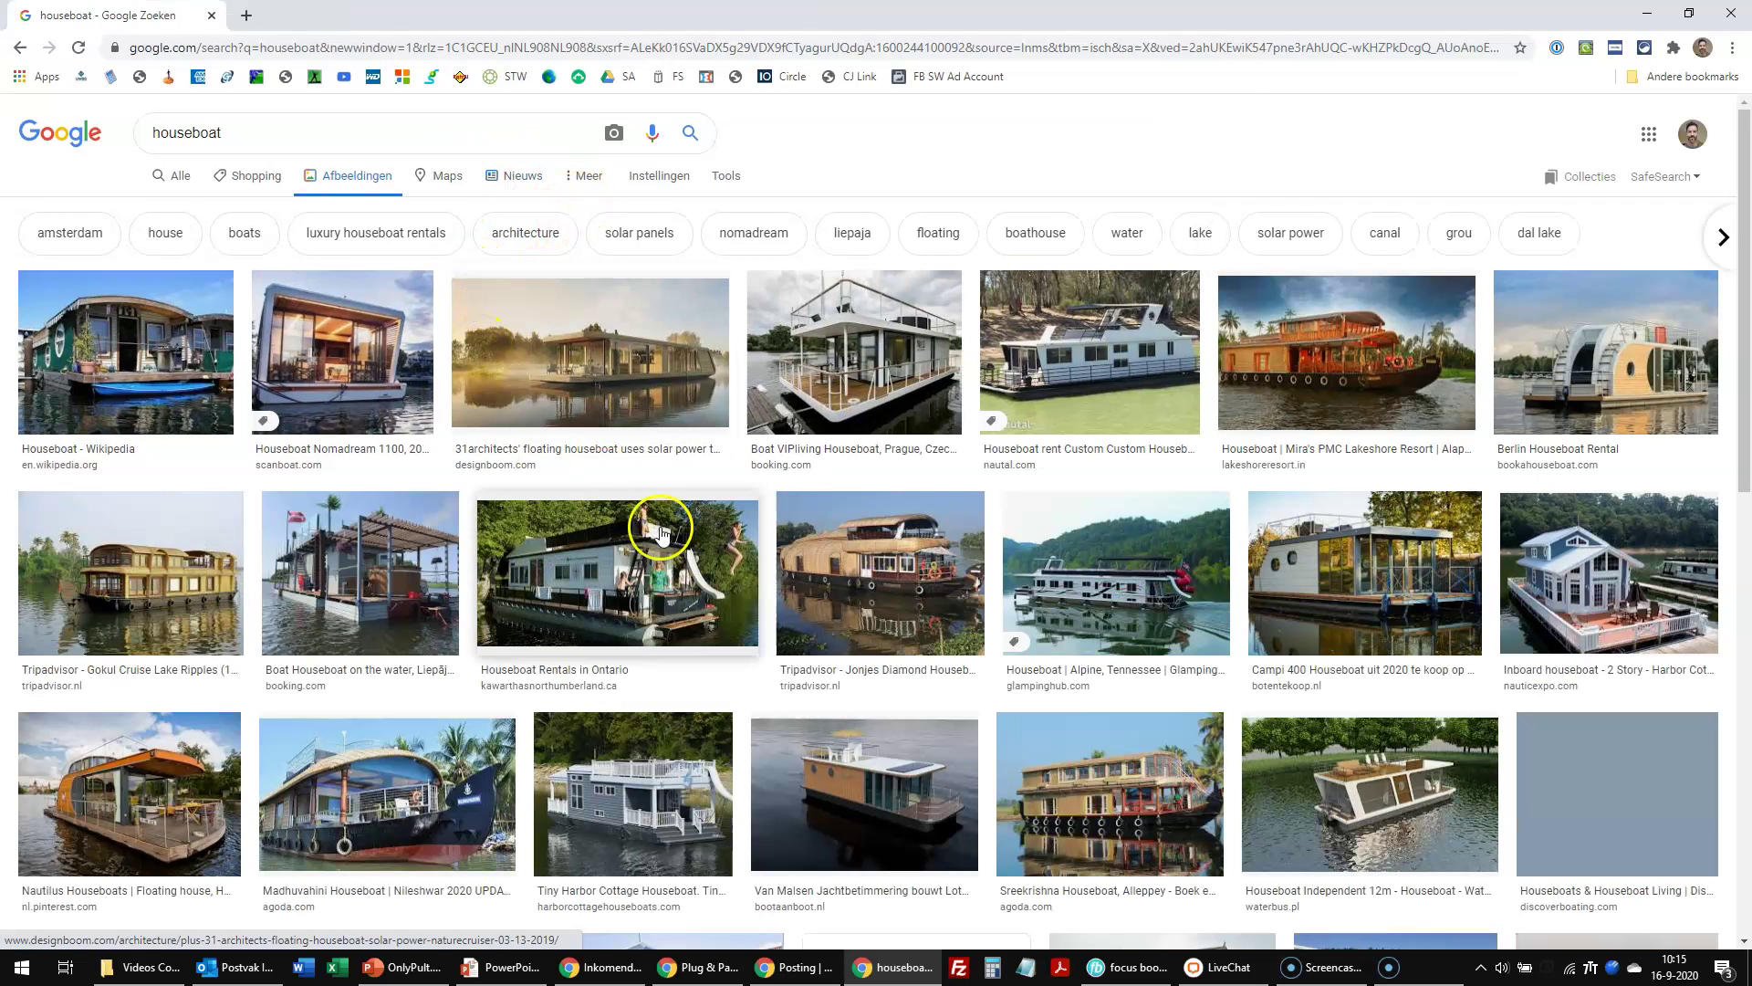
click(379, 372)
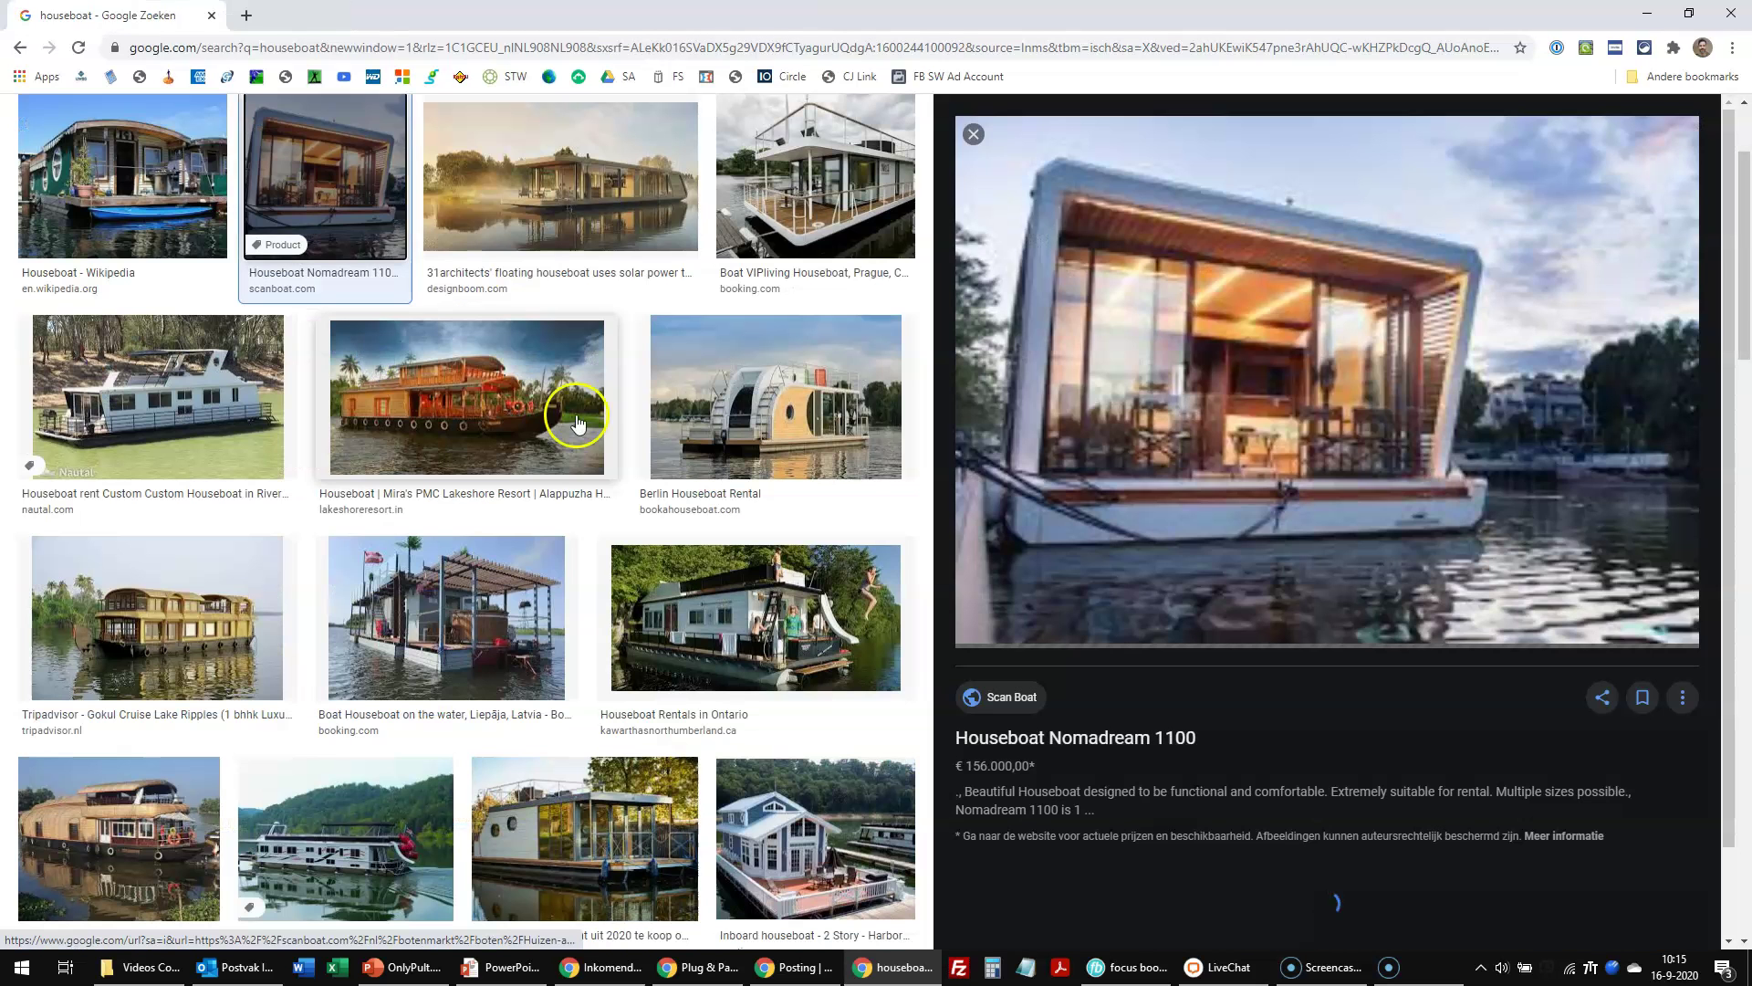
right_click(1420, 504)
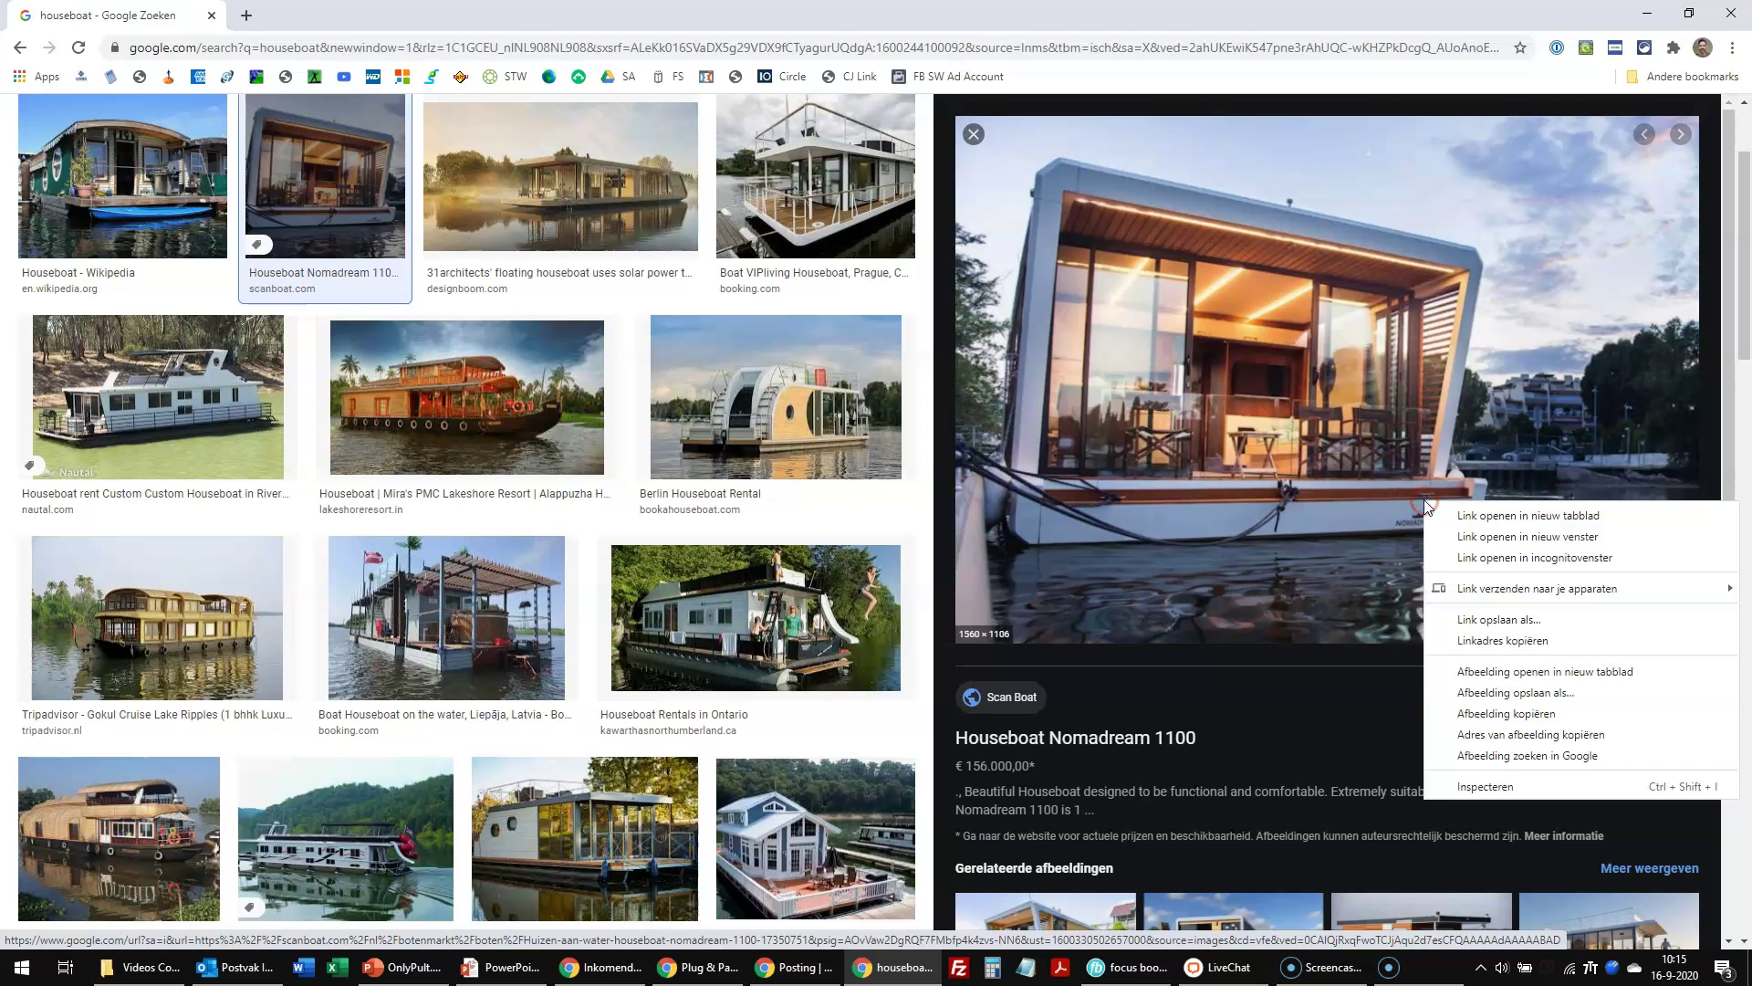
click(1500, 742)
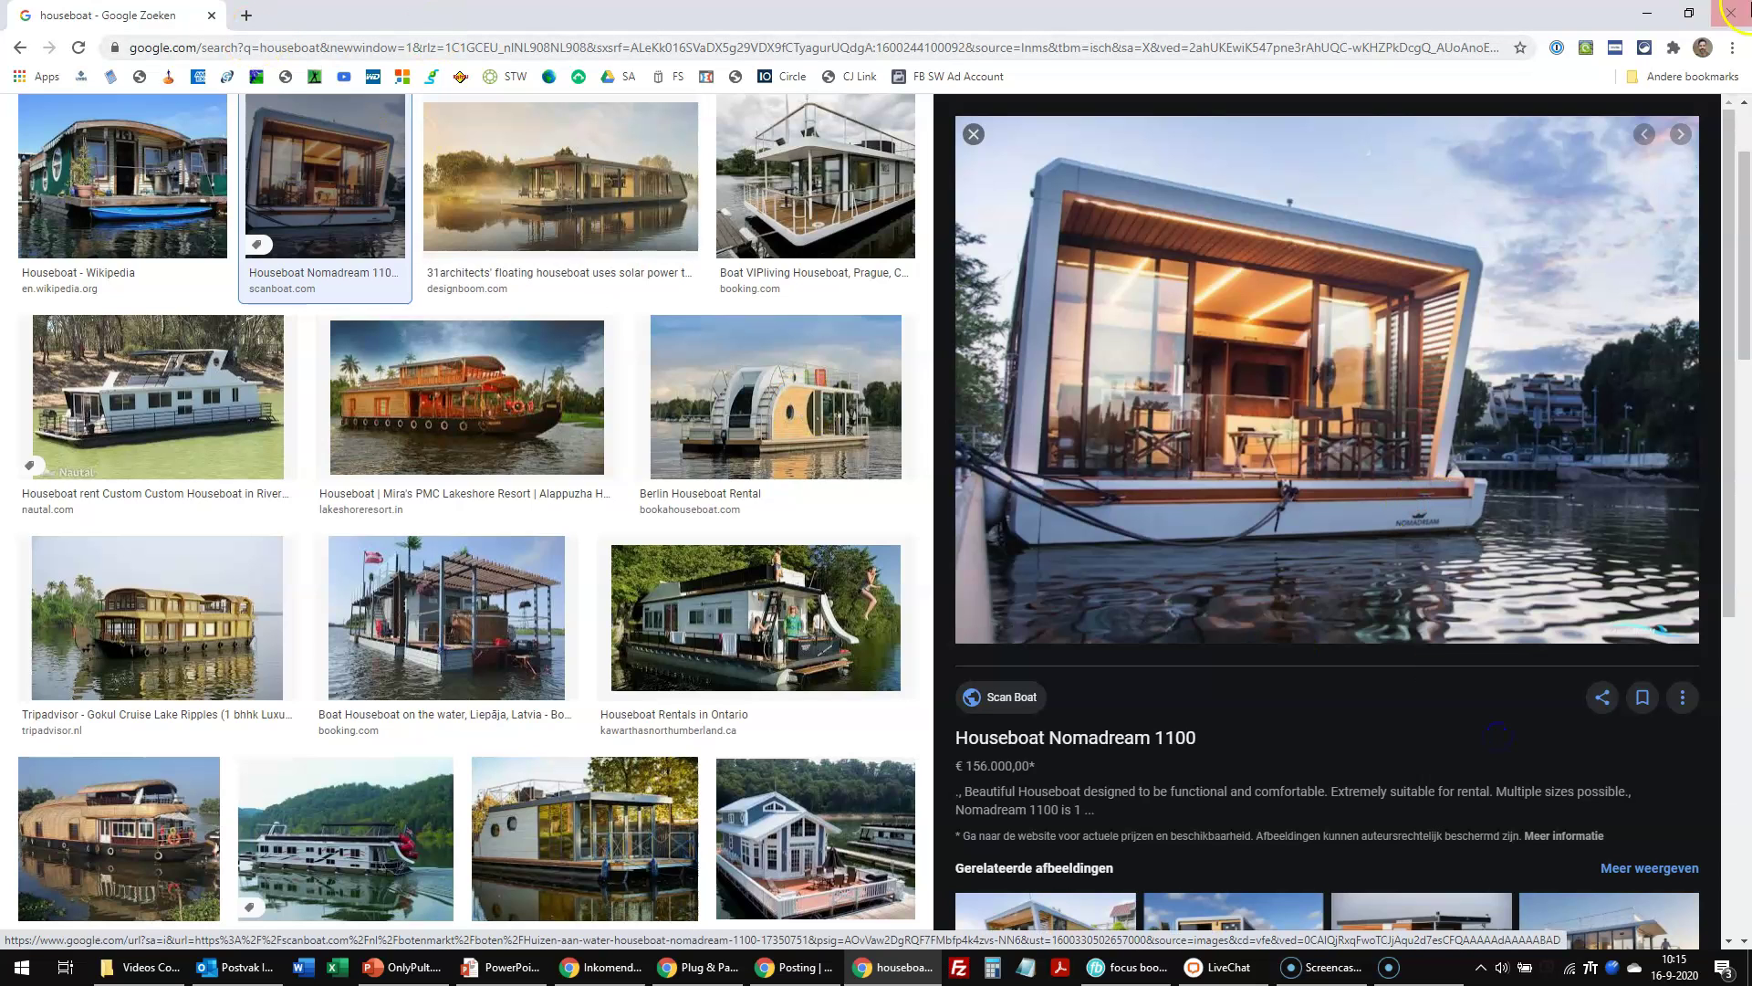
click(1647, 12)
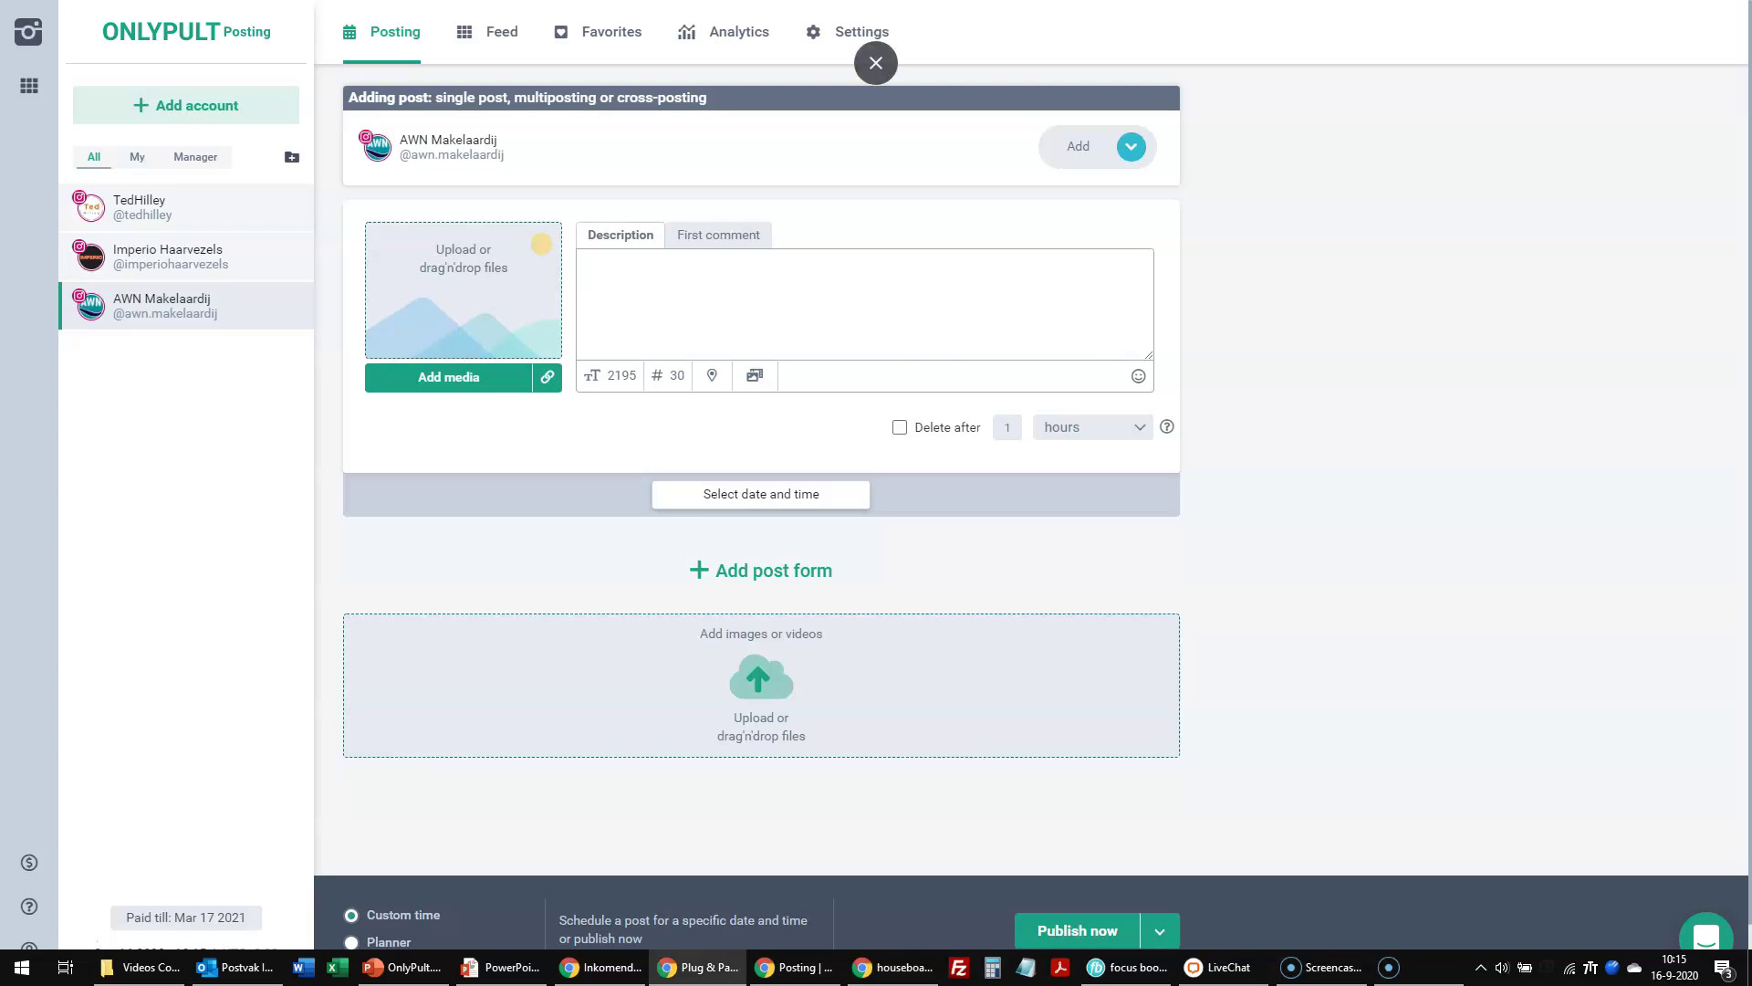
- Upload the Nomadream photo to the post from its pasted image URL, then open Edit media
click(548, 376)
click(522, 415)
key(ctrl+v)
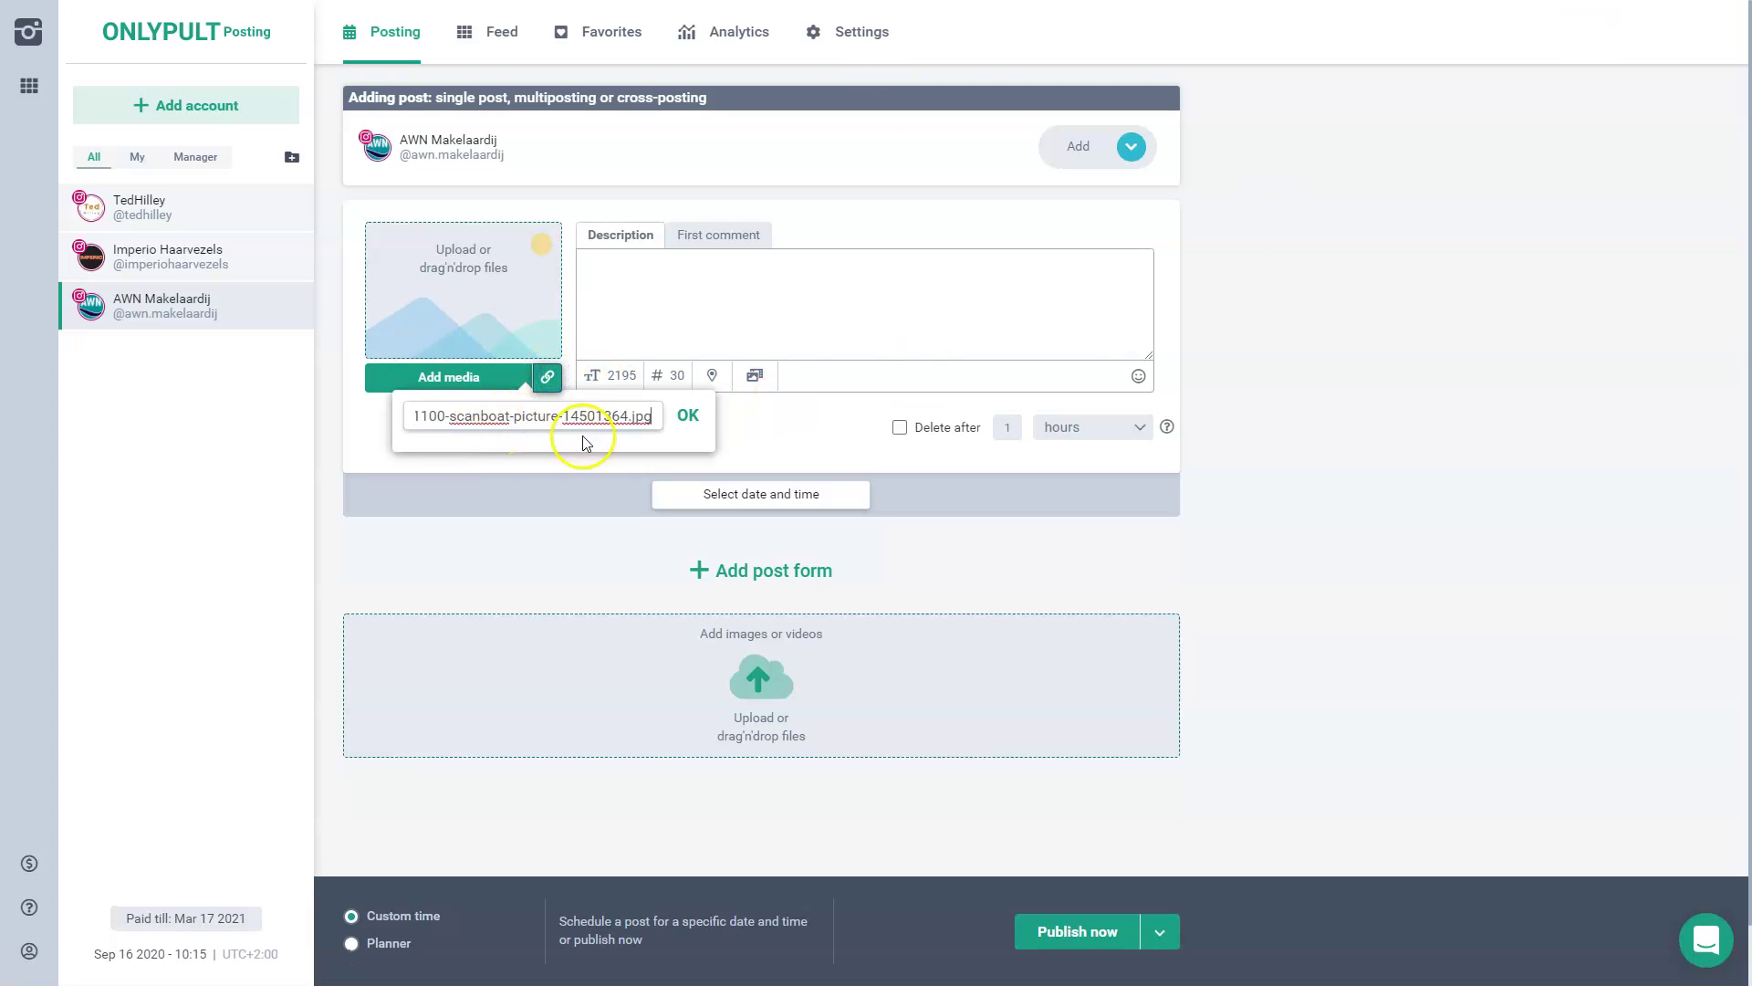
click(687, 415)
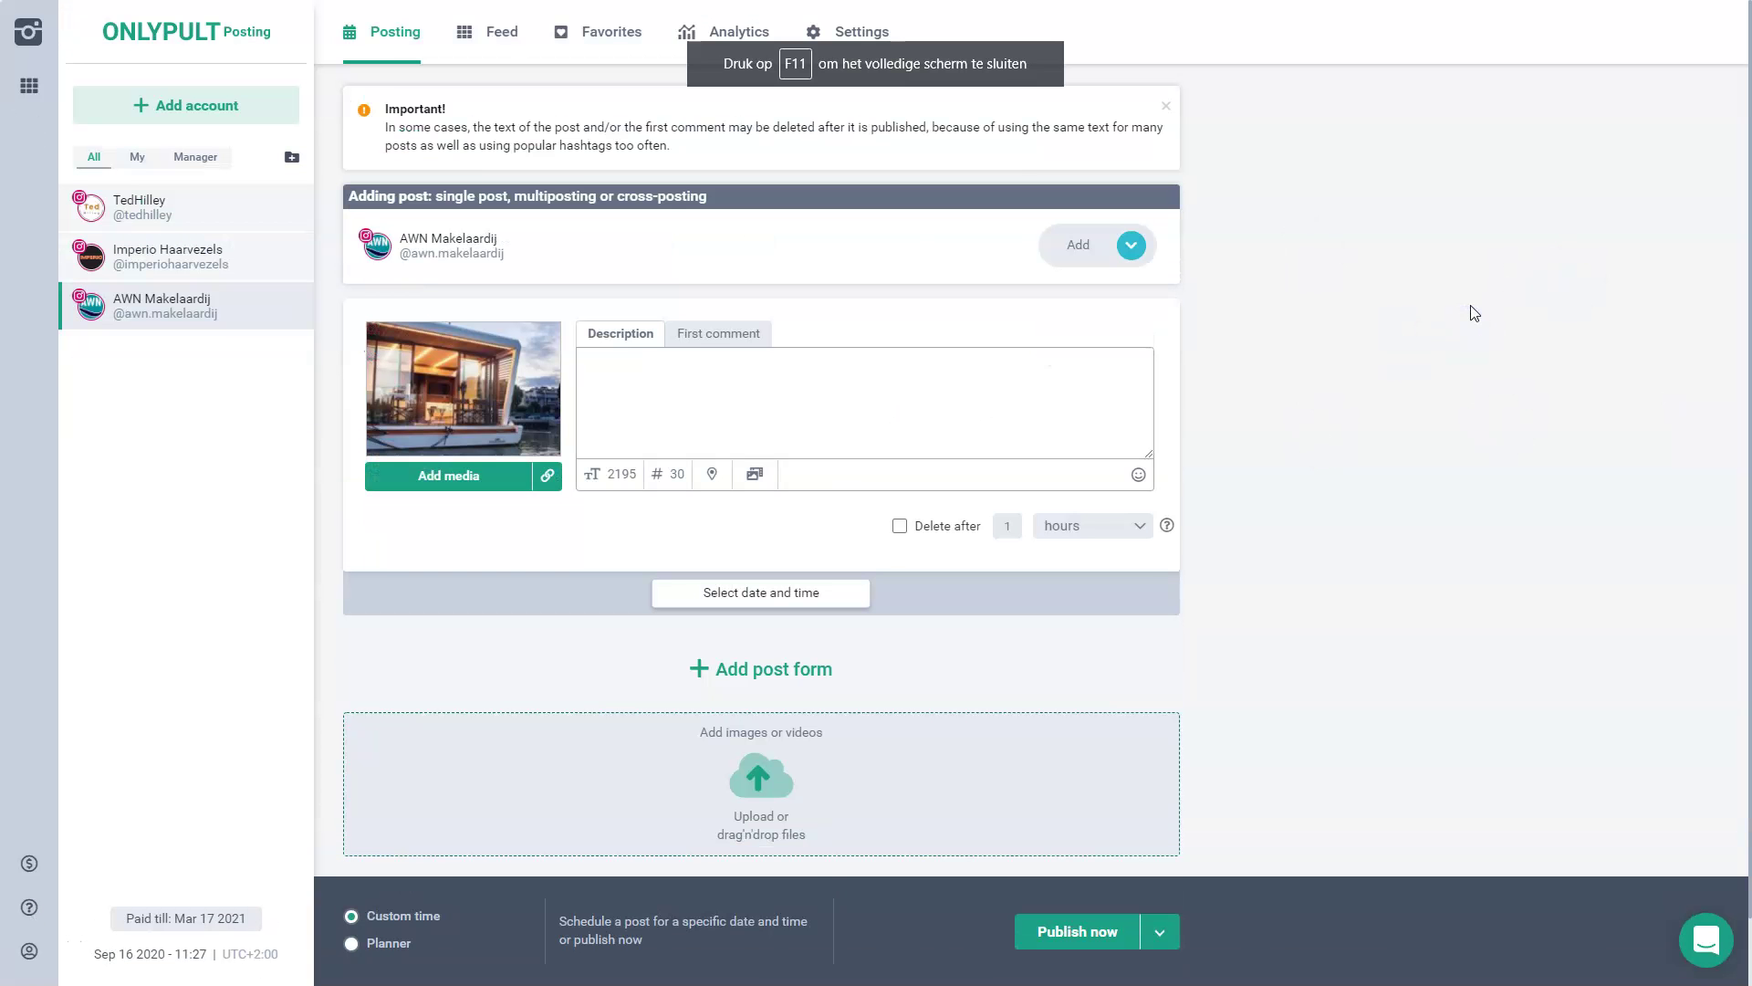
click(493, 401)
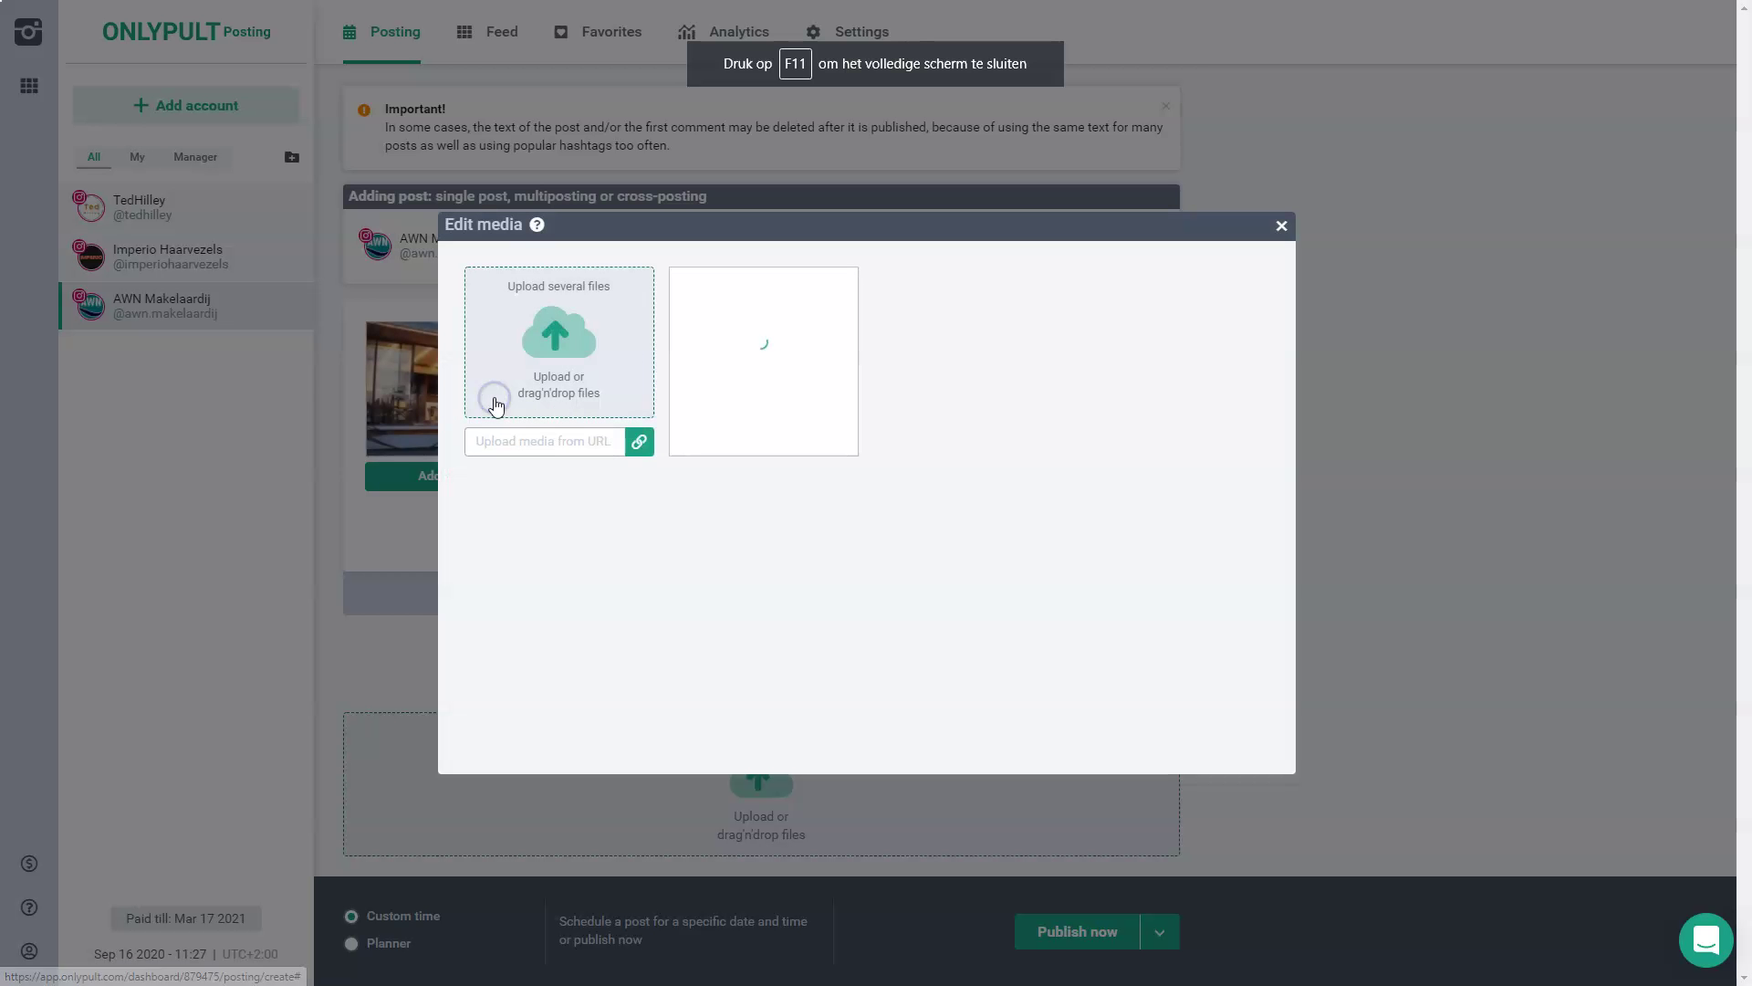
- Crop the houseboat photo to 5:4, shifting the crop to its left edge, and save it
mouse_move(756, 362)
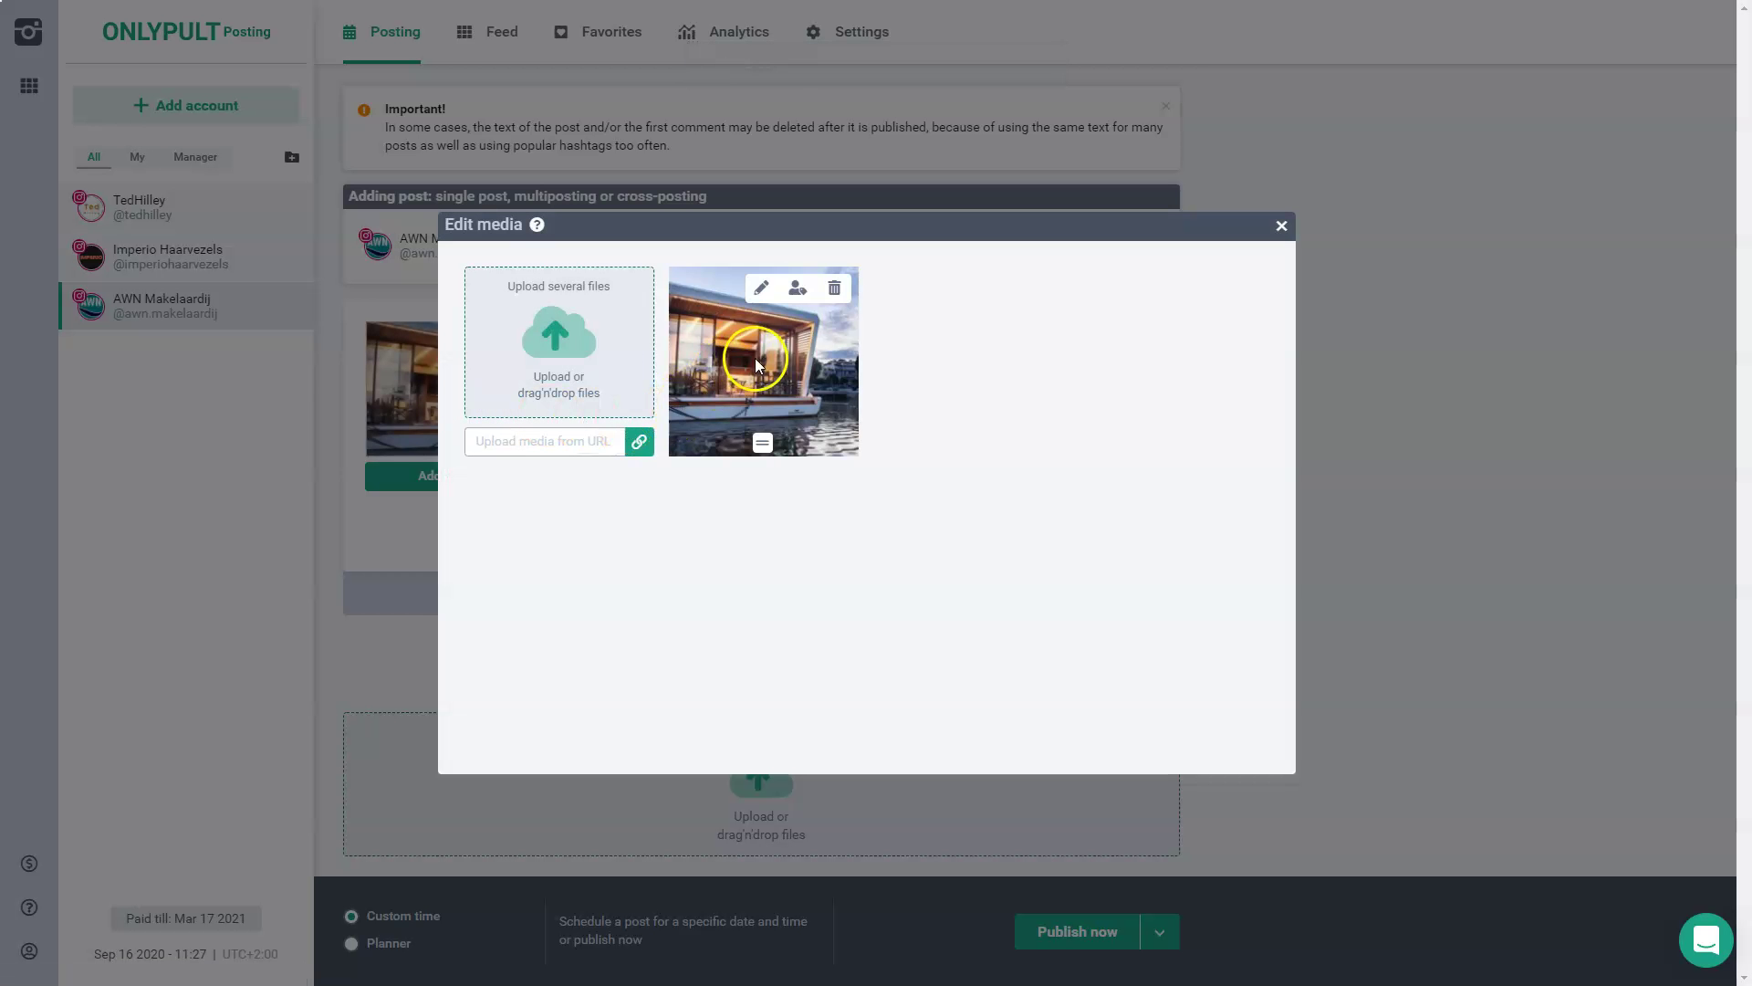
click(761, 288)
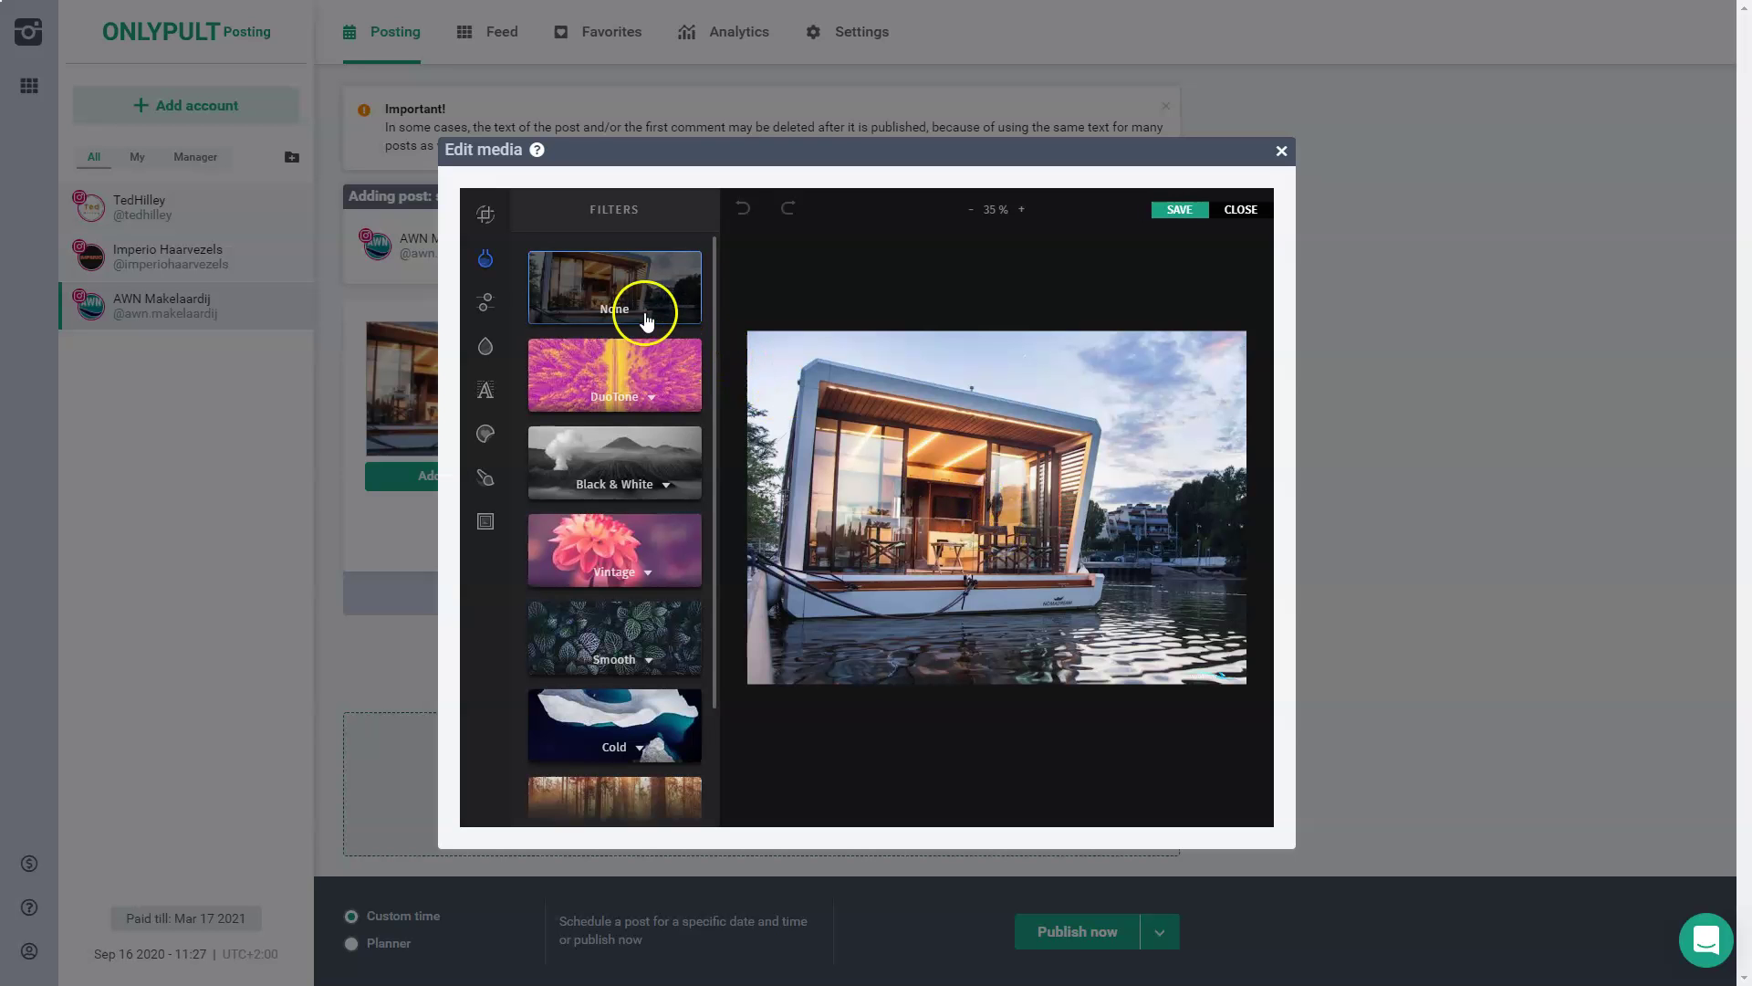
mouse_move(487, 241)
click(478, 211)
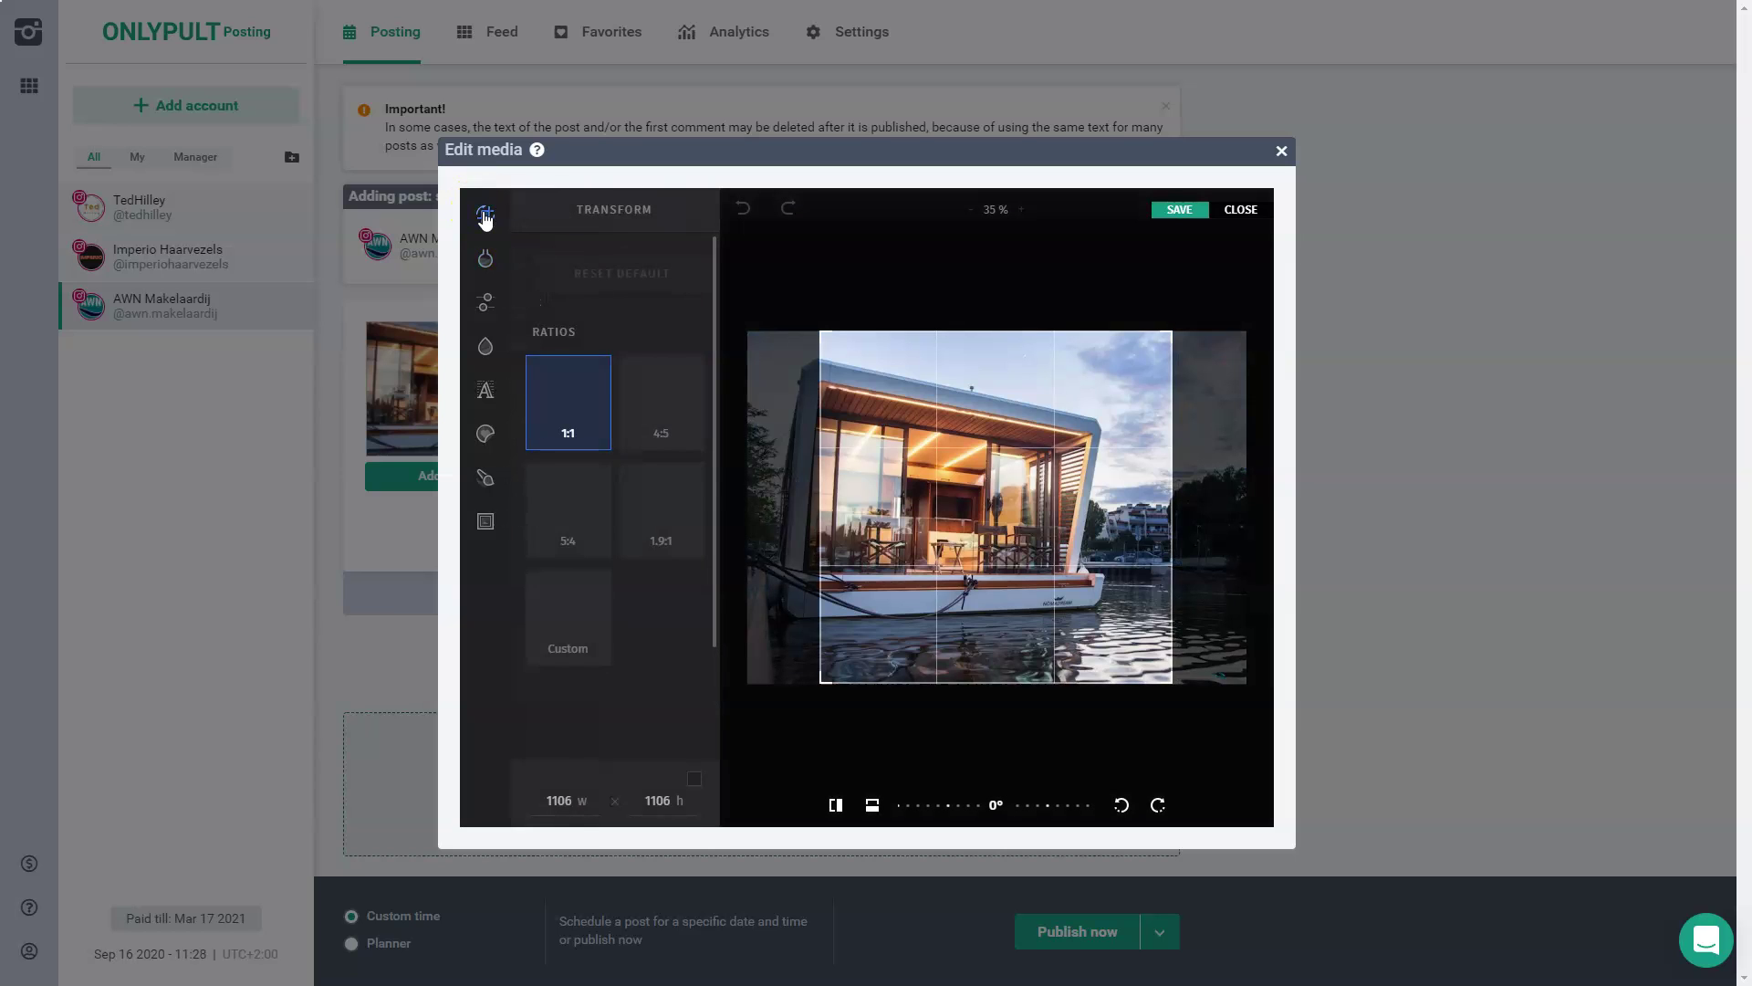
click(560, 540)
drag(915, 591, 871, 602)
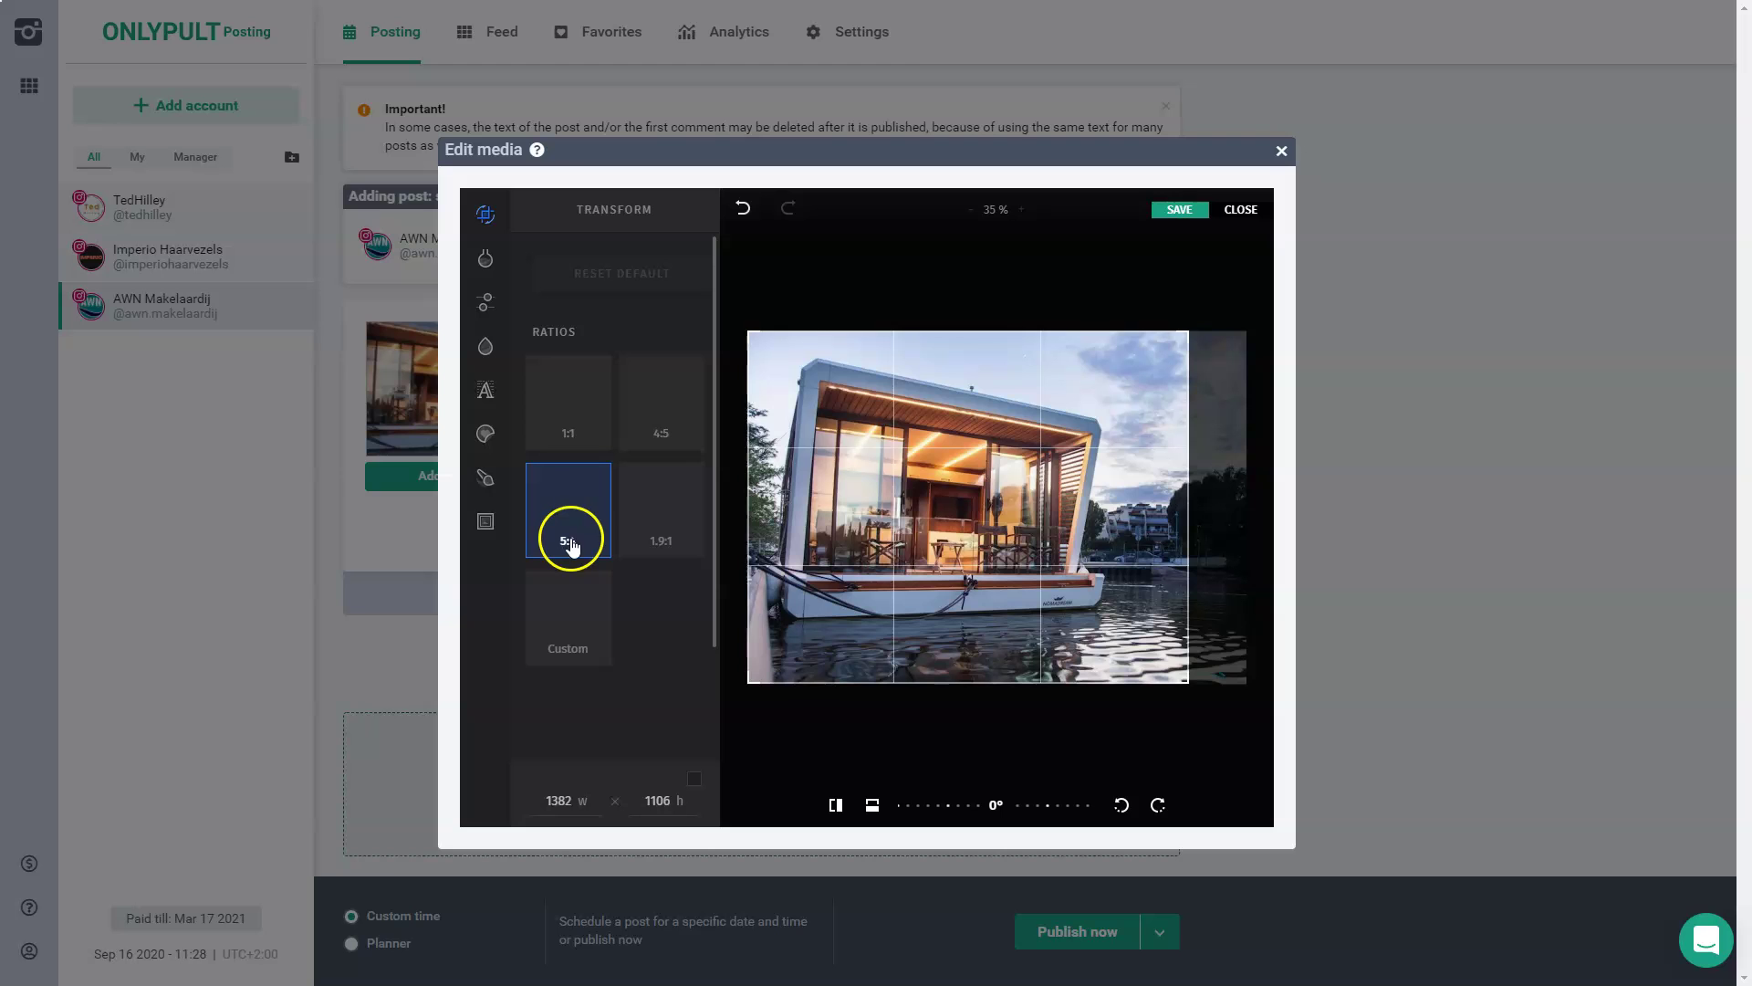
click(1180, 210)
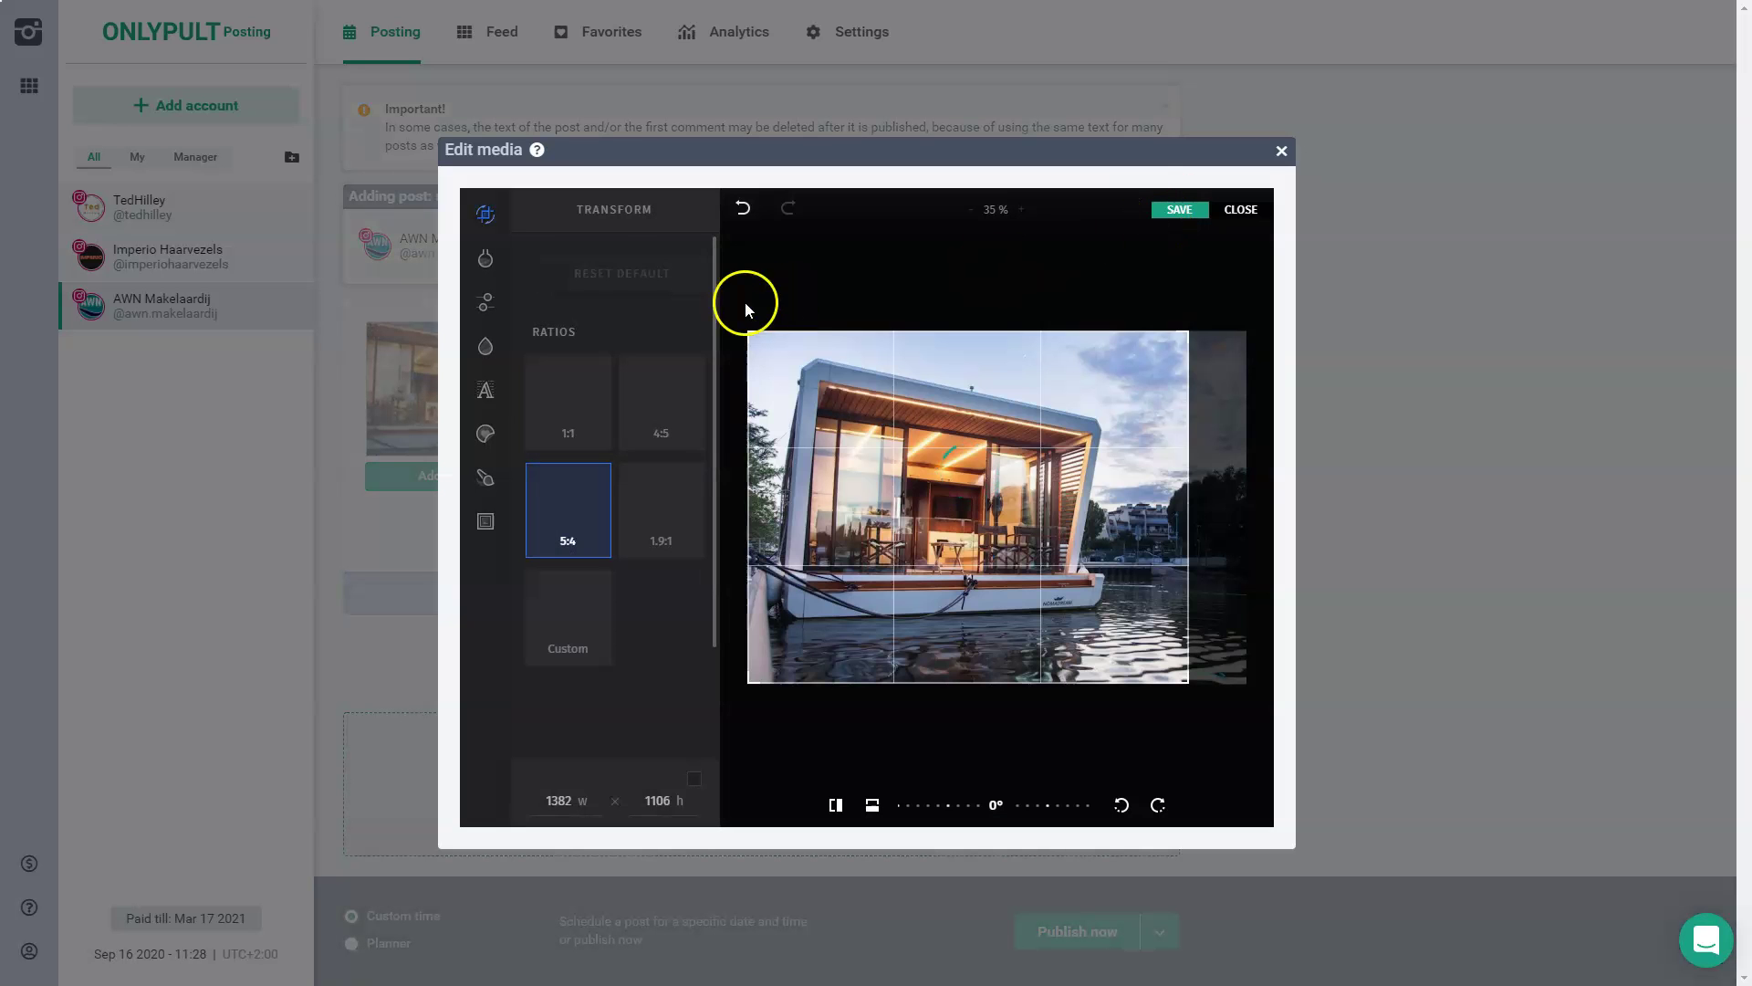
click(478, 261)
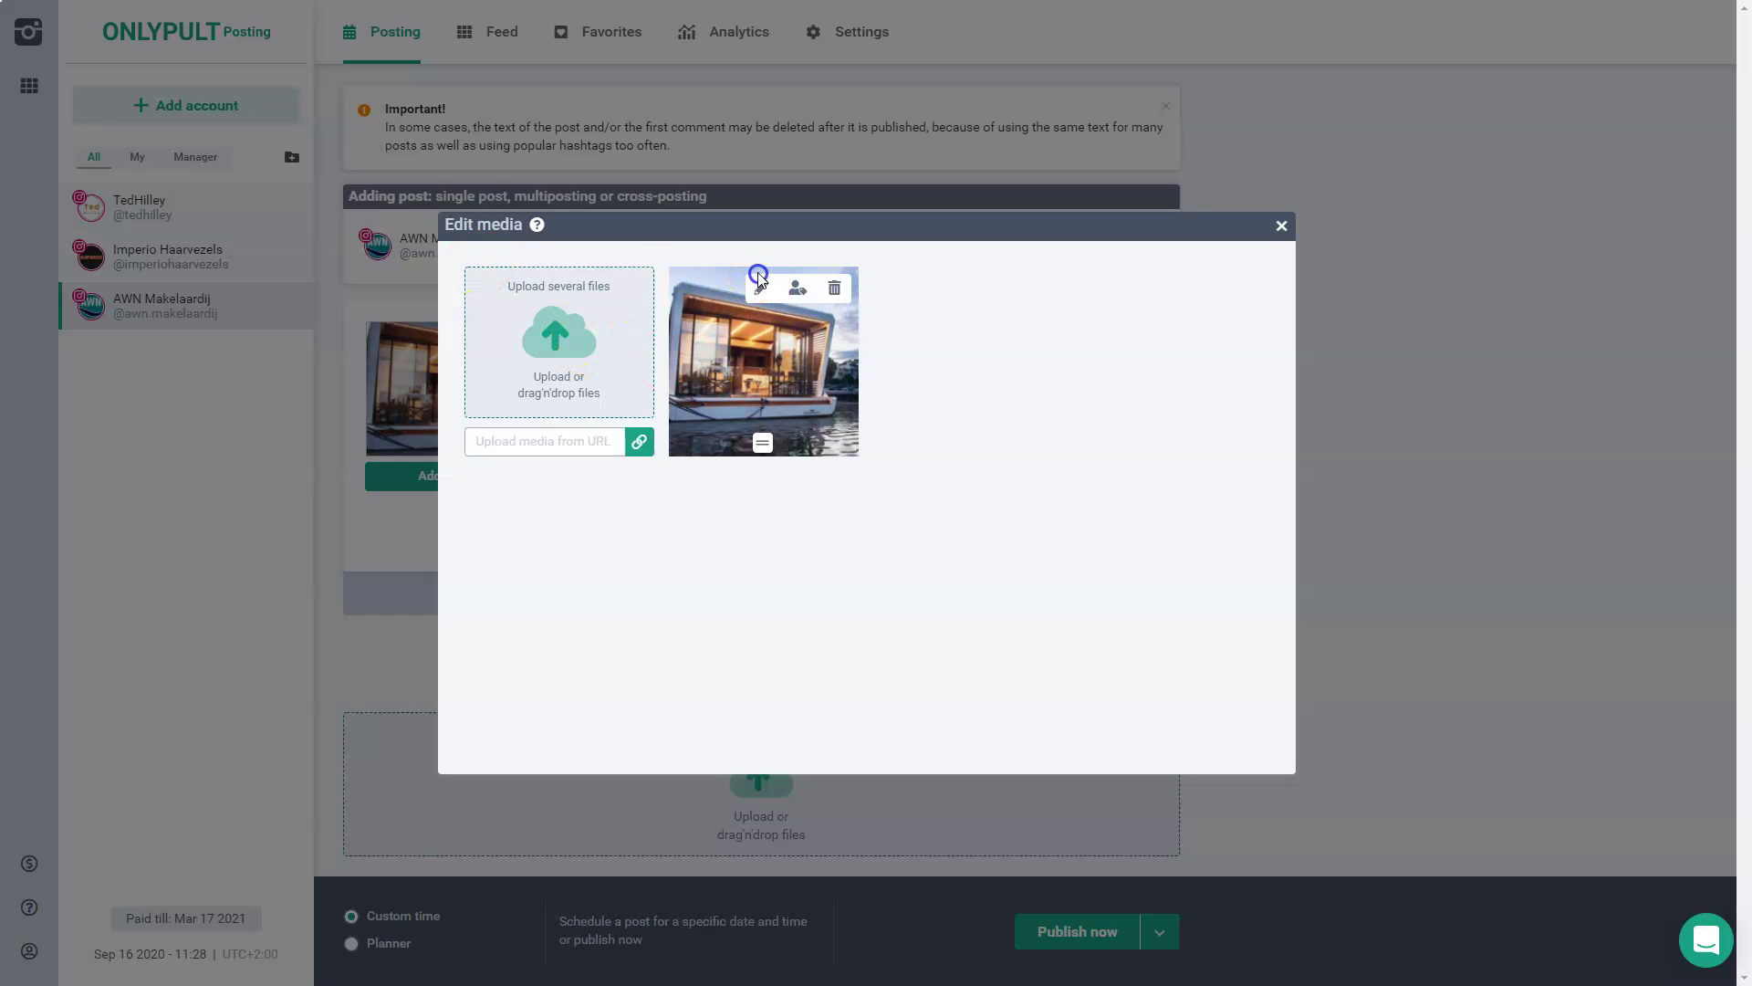
- Reopen the photo editor and preview the DuoTone variants and the B & W filter
click(761, 289)
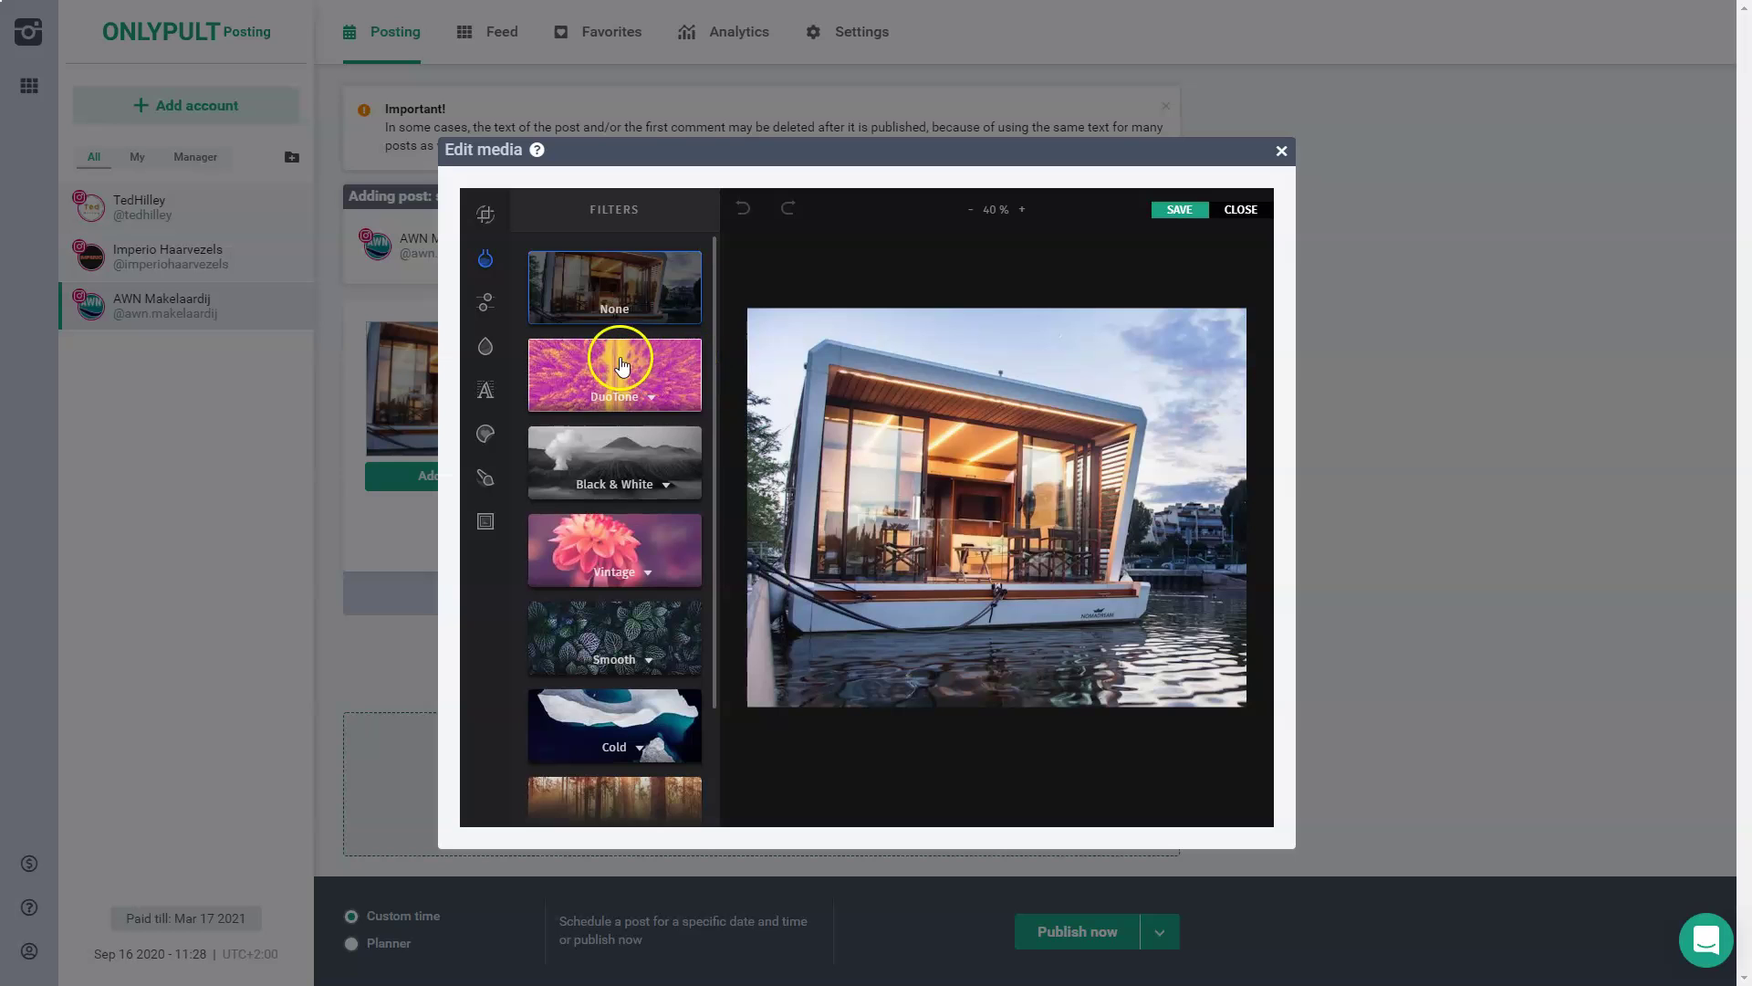
click(611, 369)
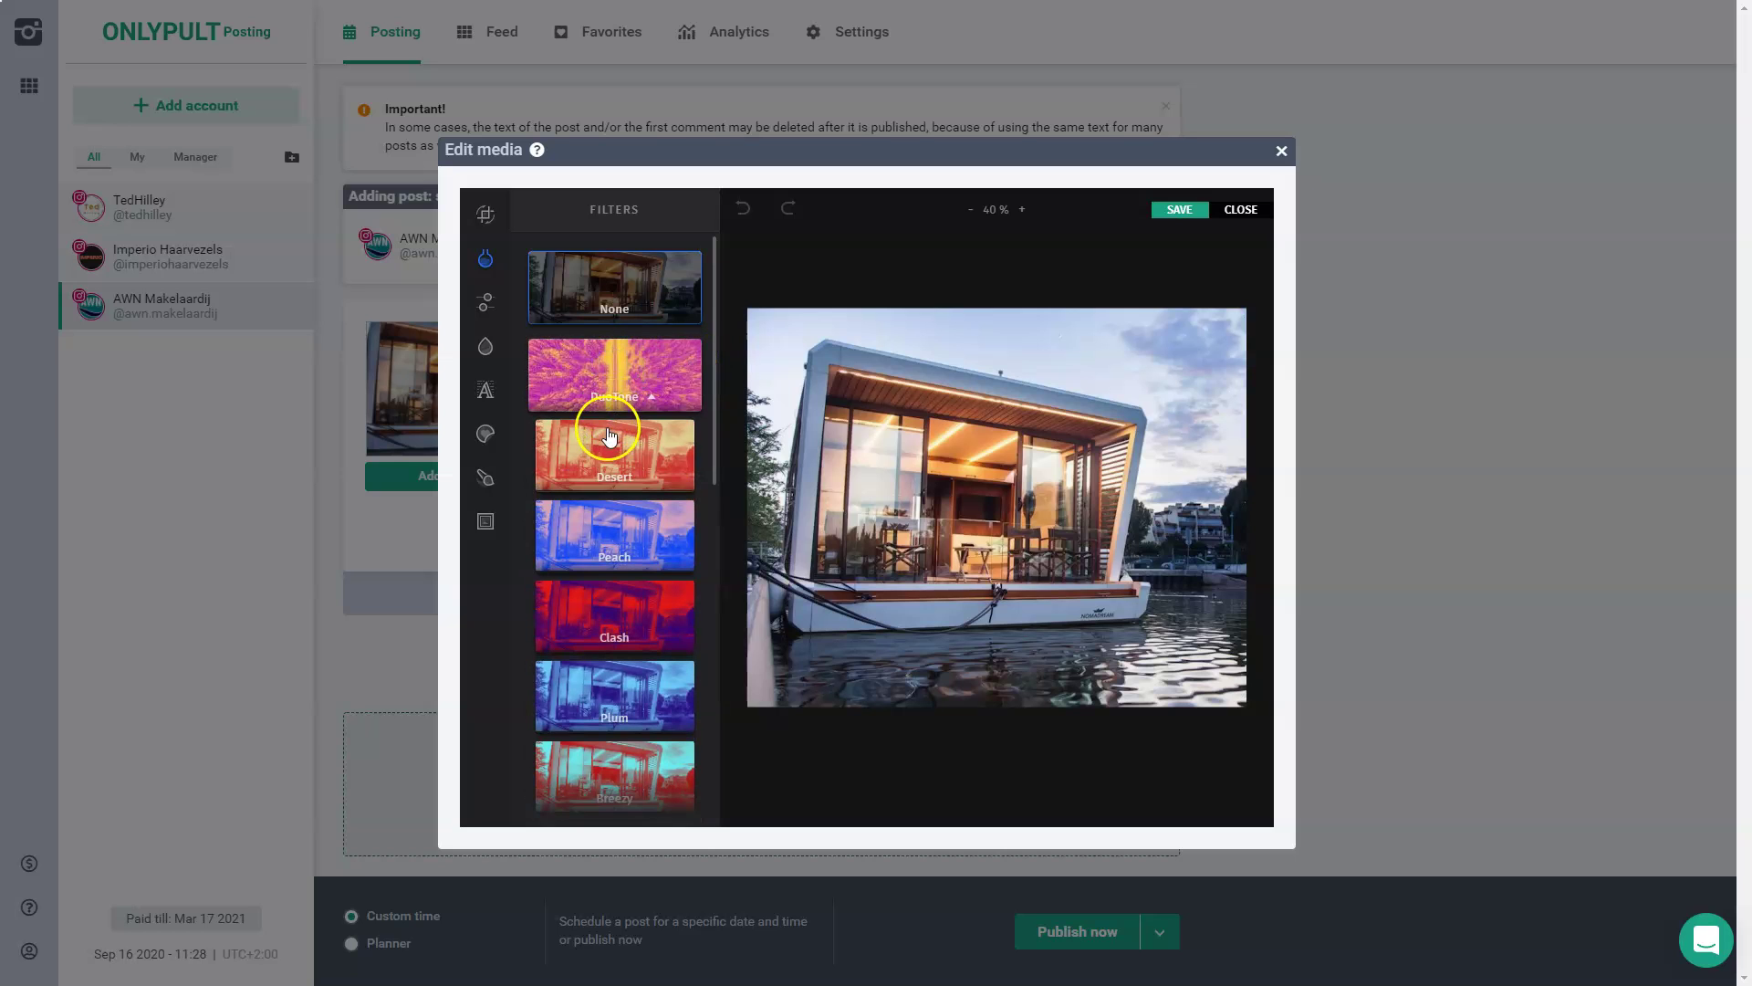
click(594, 395)
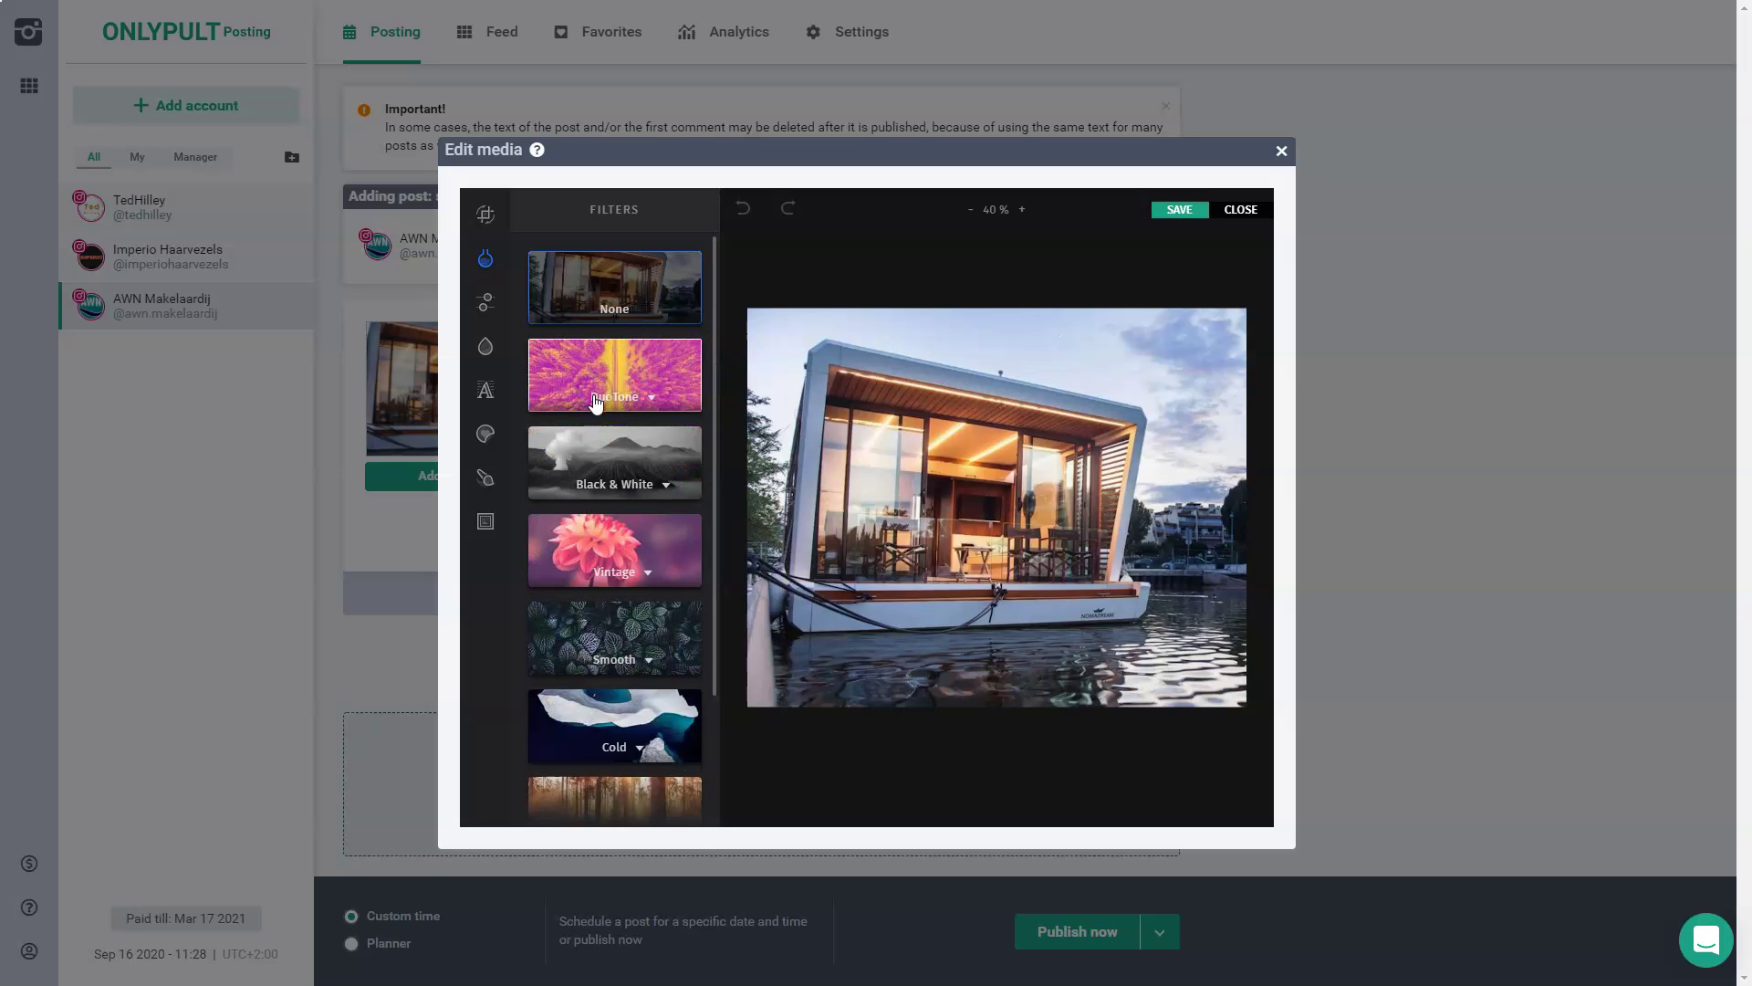
click(664, 493)
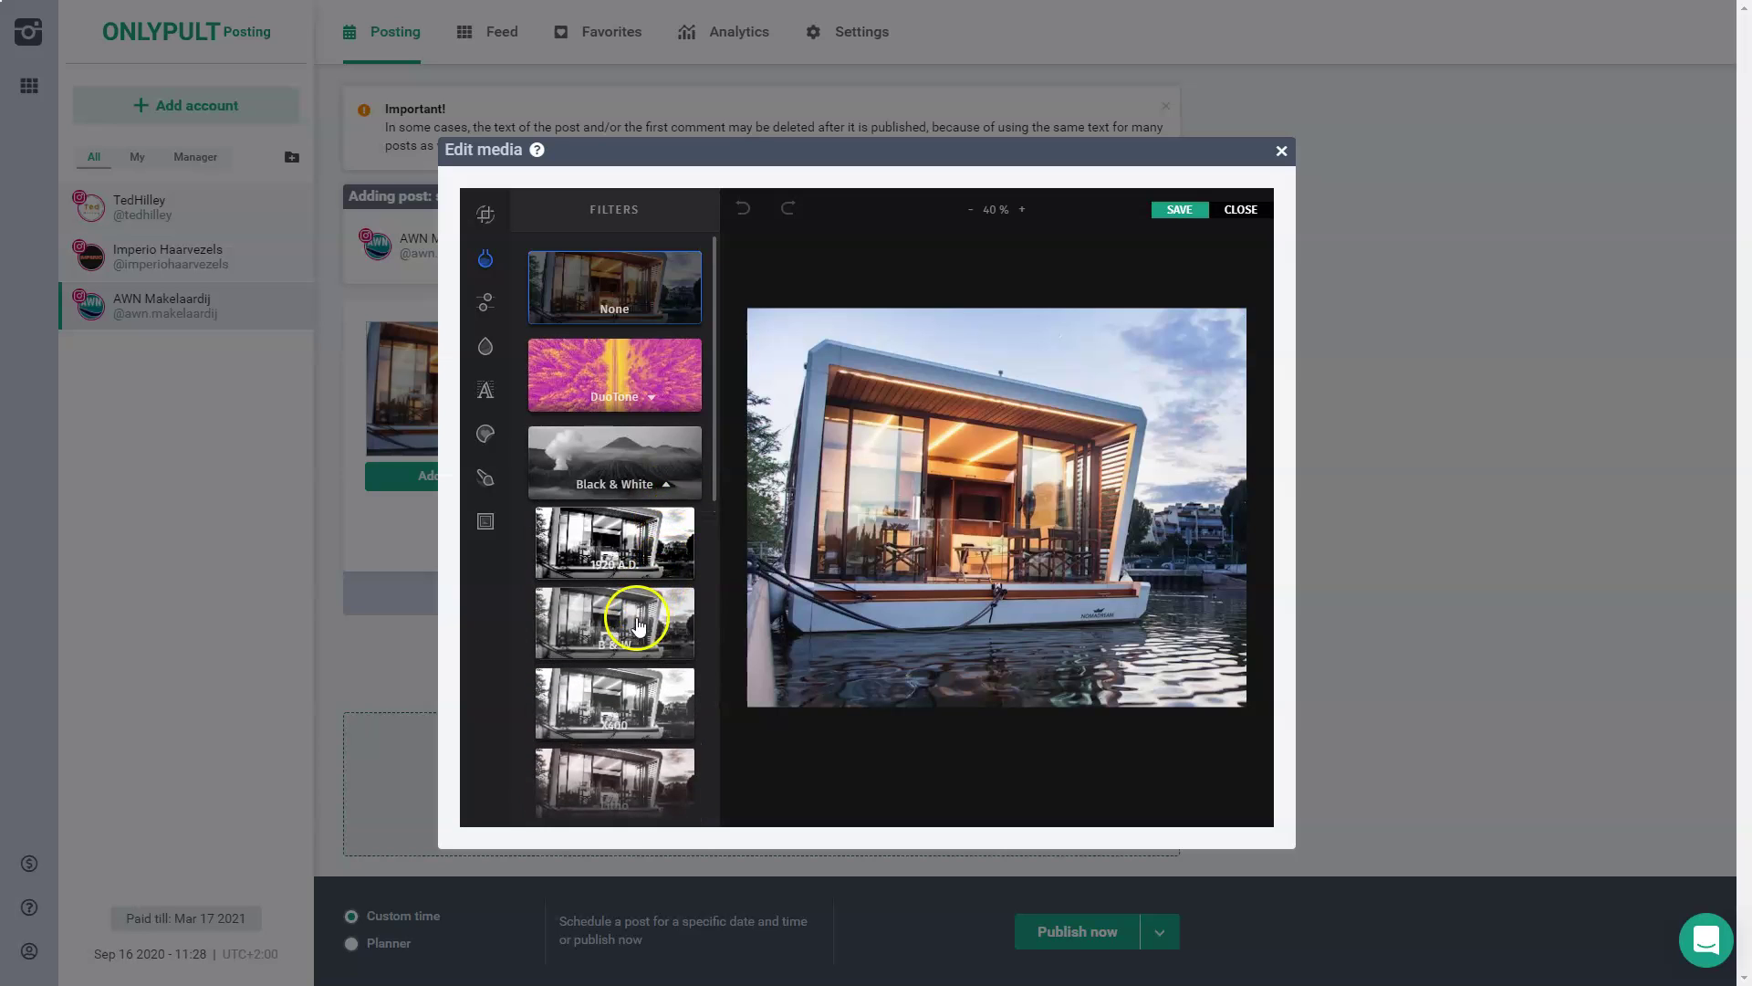
click(621, 627)
- Preview the Plate, Sin and Litho black-and-white filters on the houseboat photo
scroll(624, 638, down, 4)
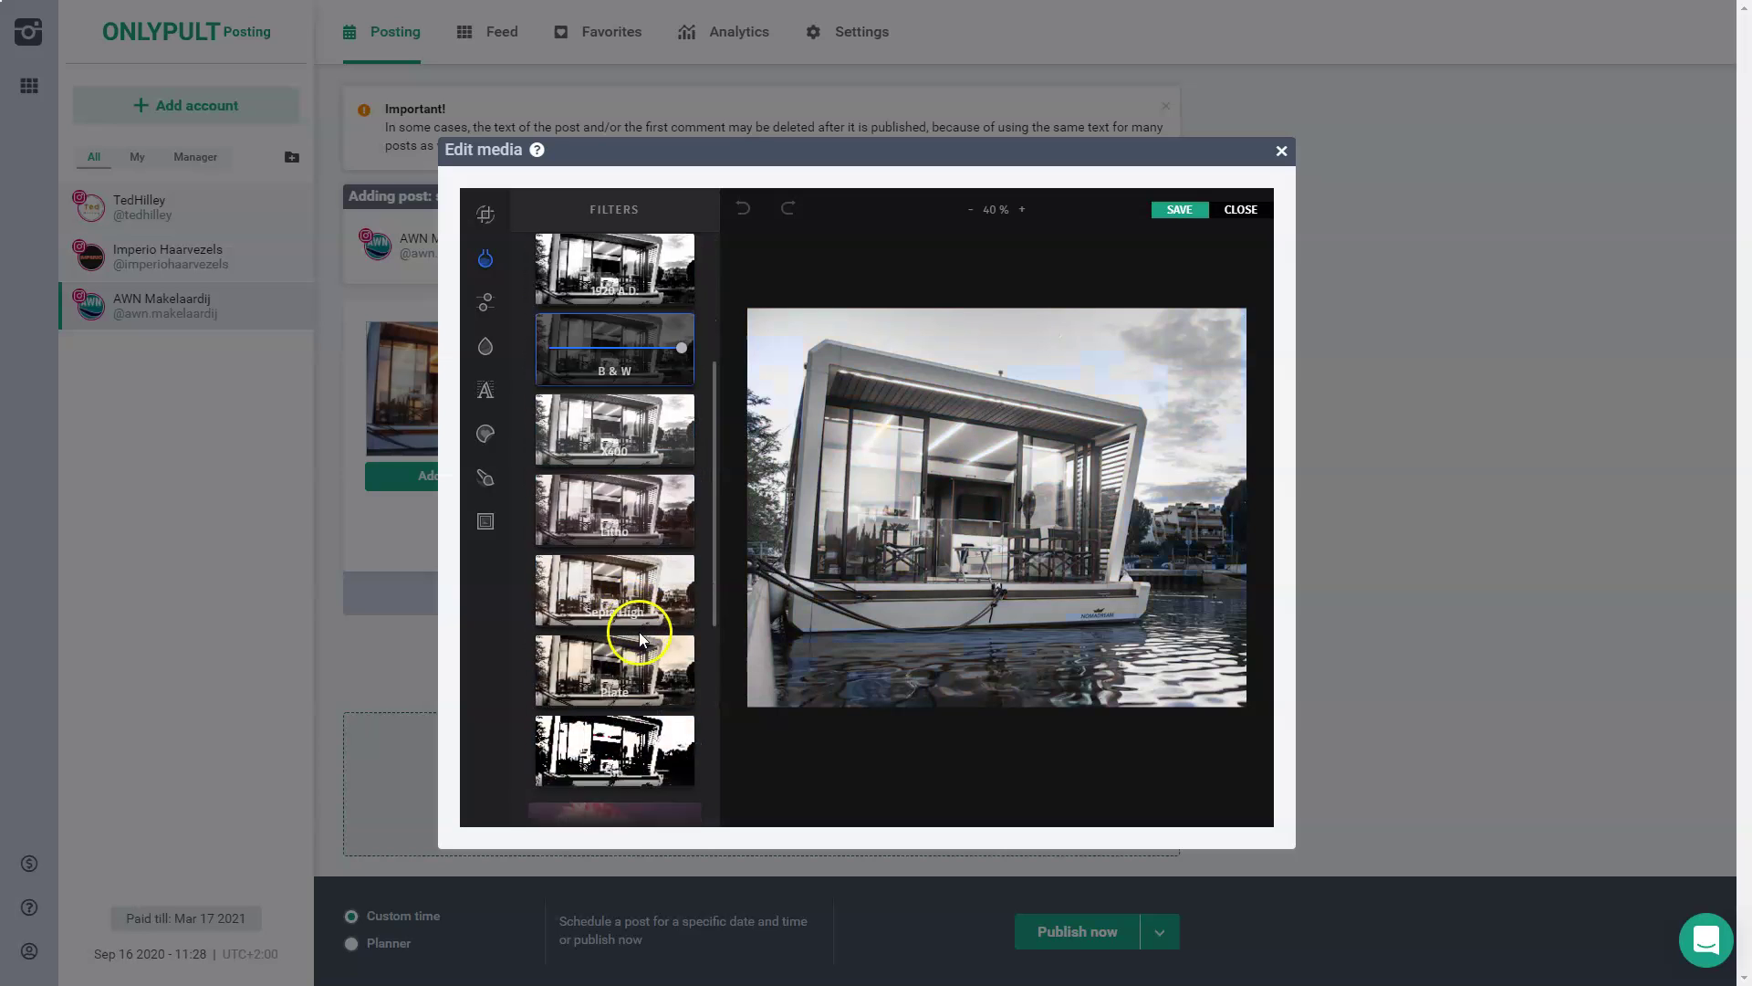
click(612, 597)
click(608, 649)
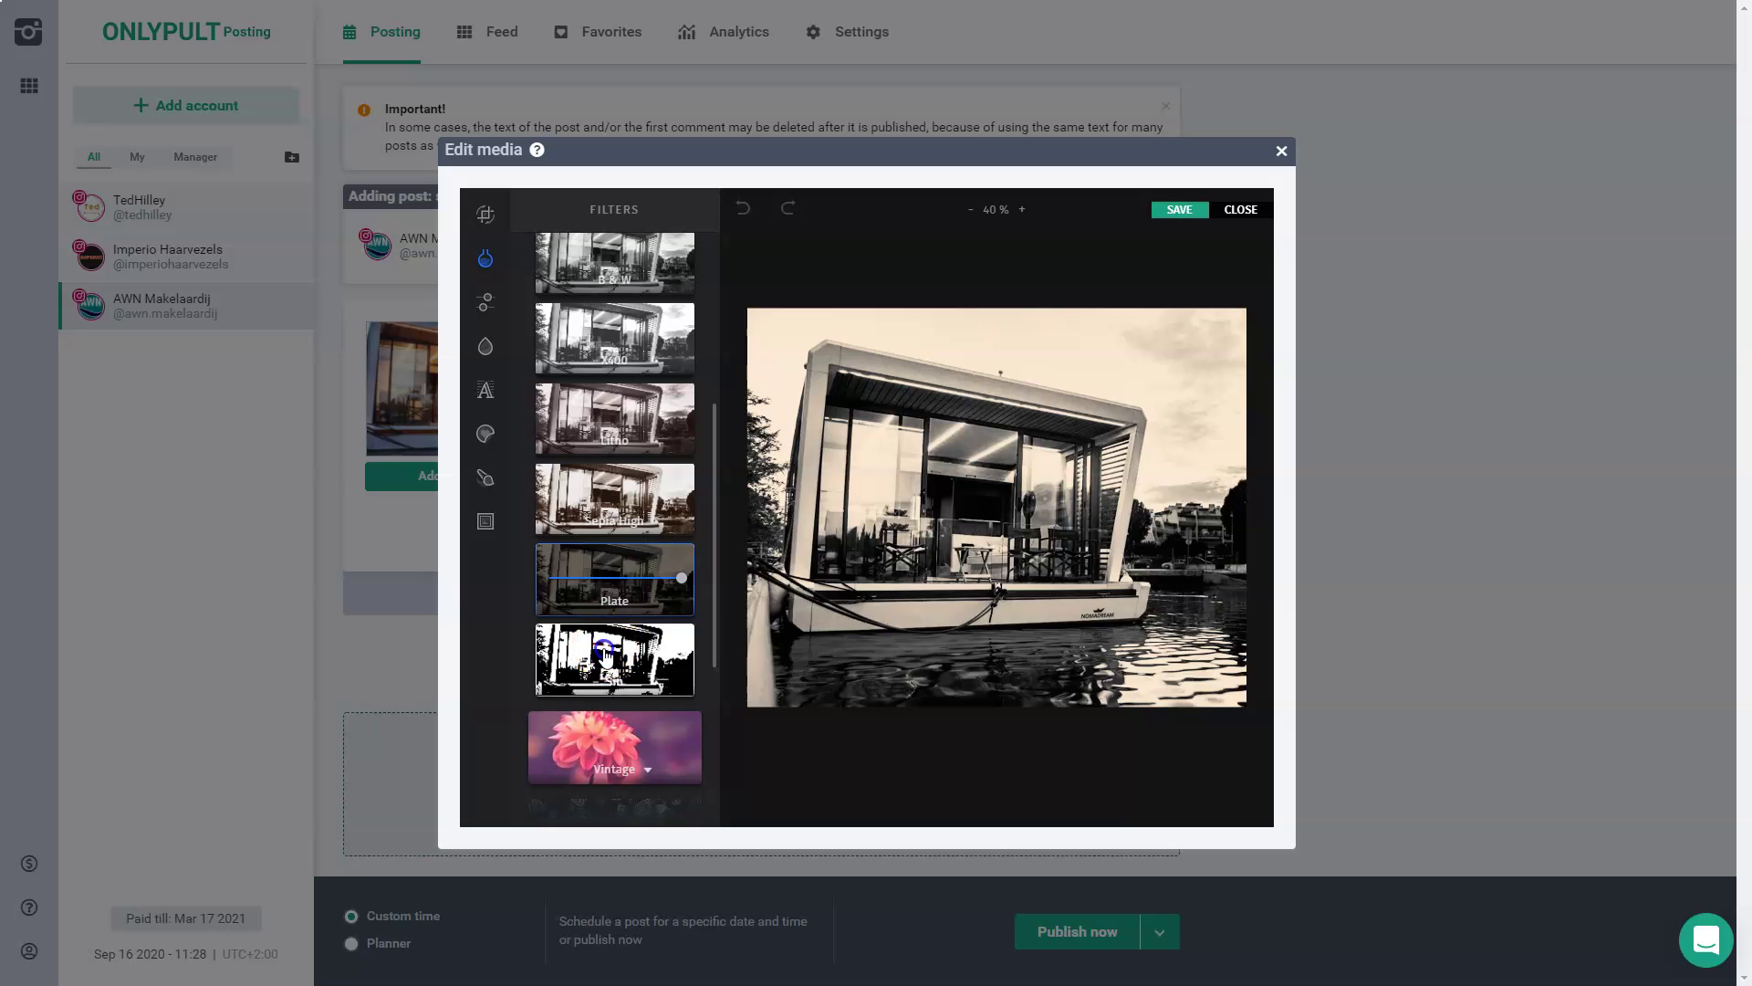
click(597, 418)
scroll(599, 422, down, 3)
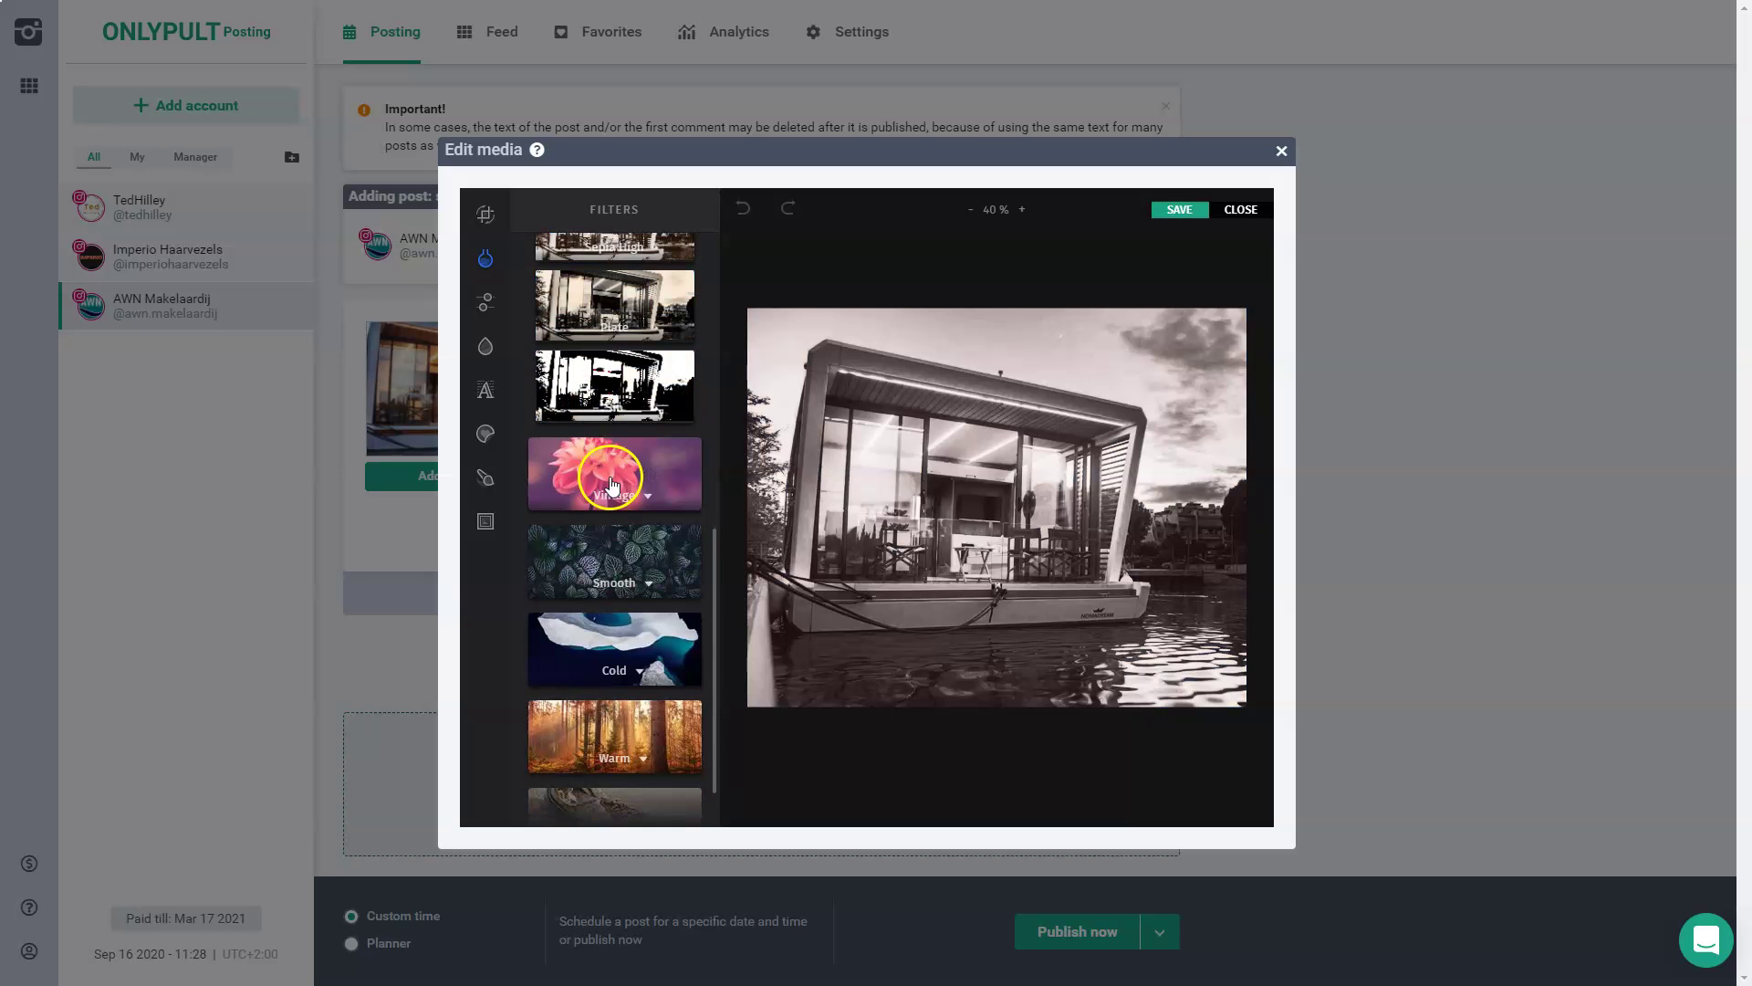
scroll(615, 587, down, 1)
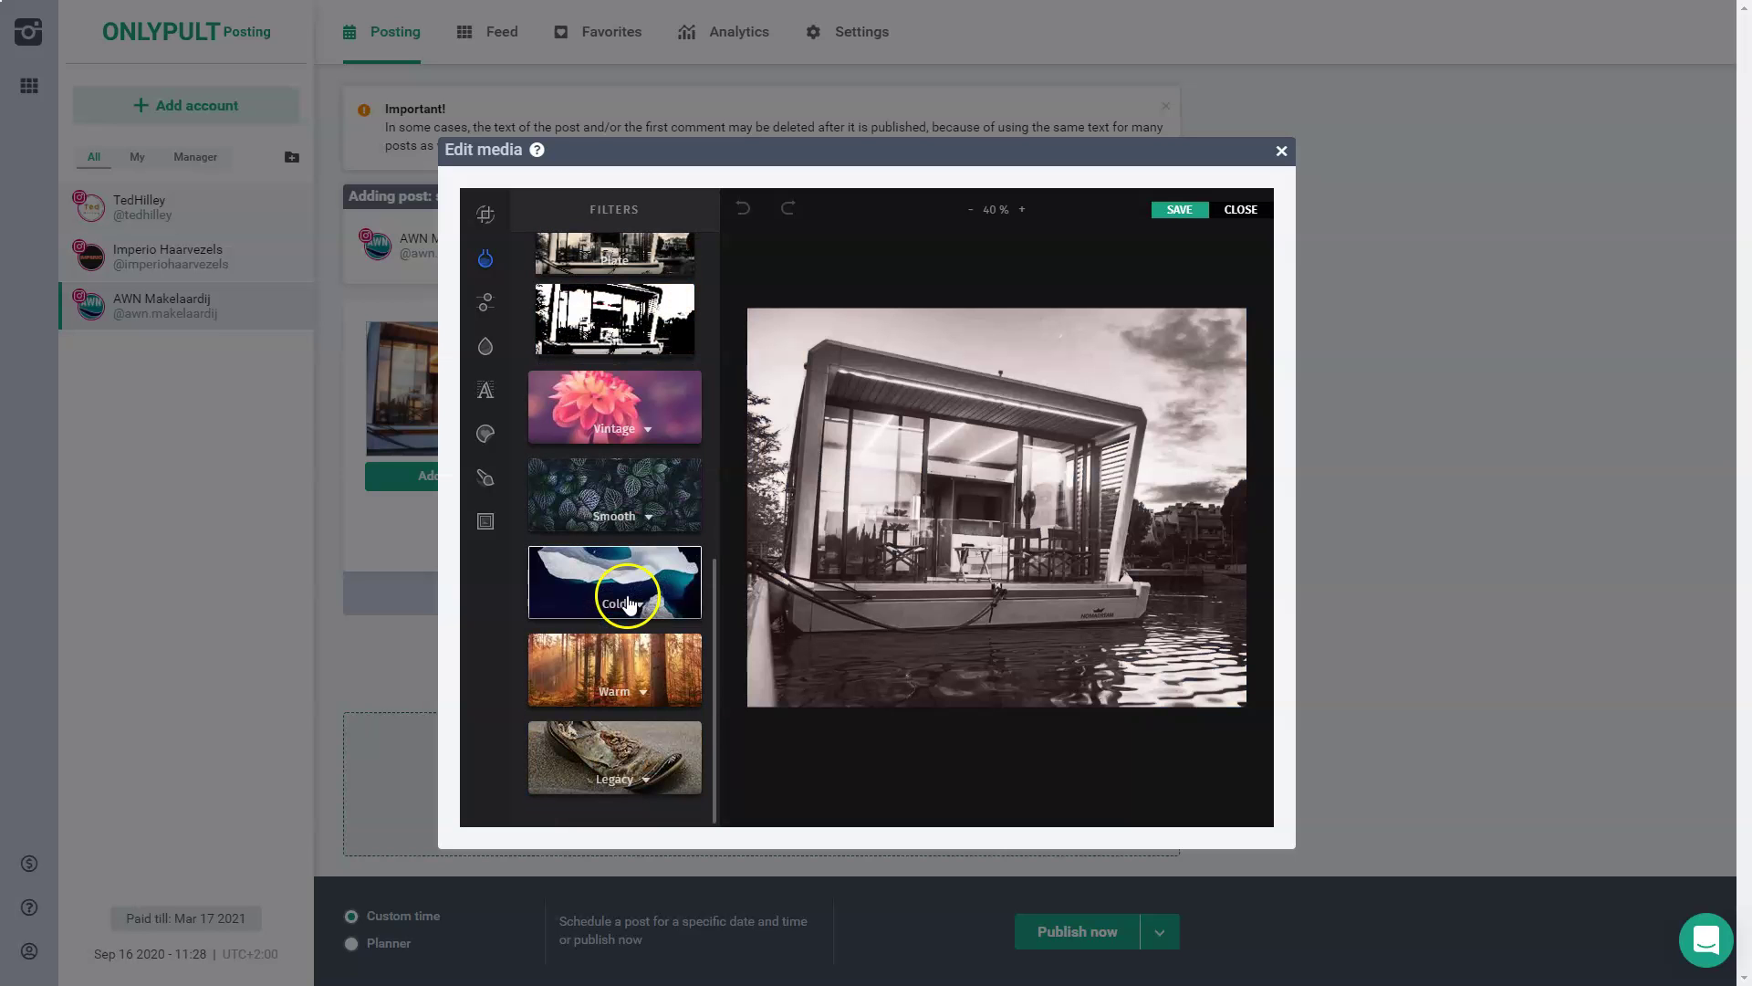
- Expand the Legacy filters and preview Cotton Candy, Colorful, Pixie and Food
click(614, 771)
scroll(620, 676, down, 5)
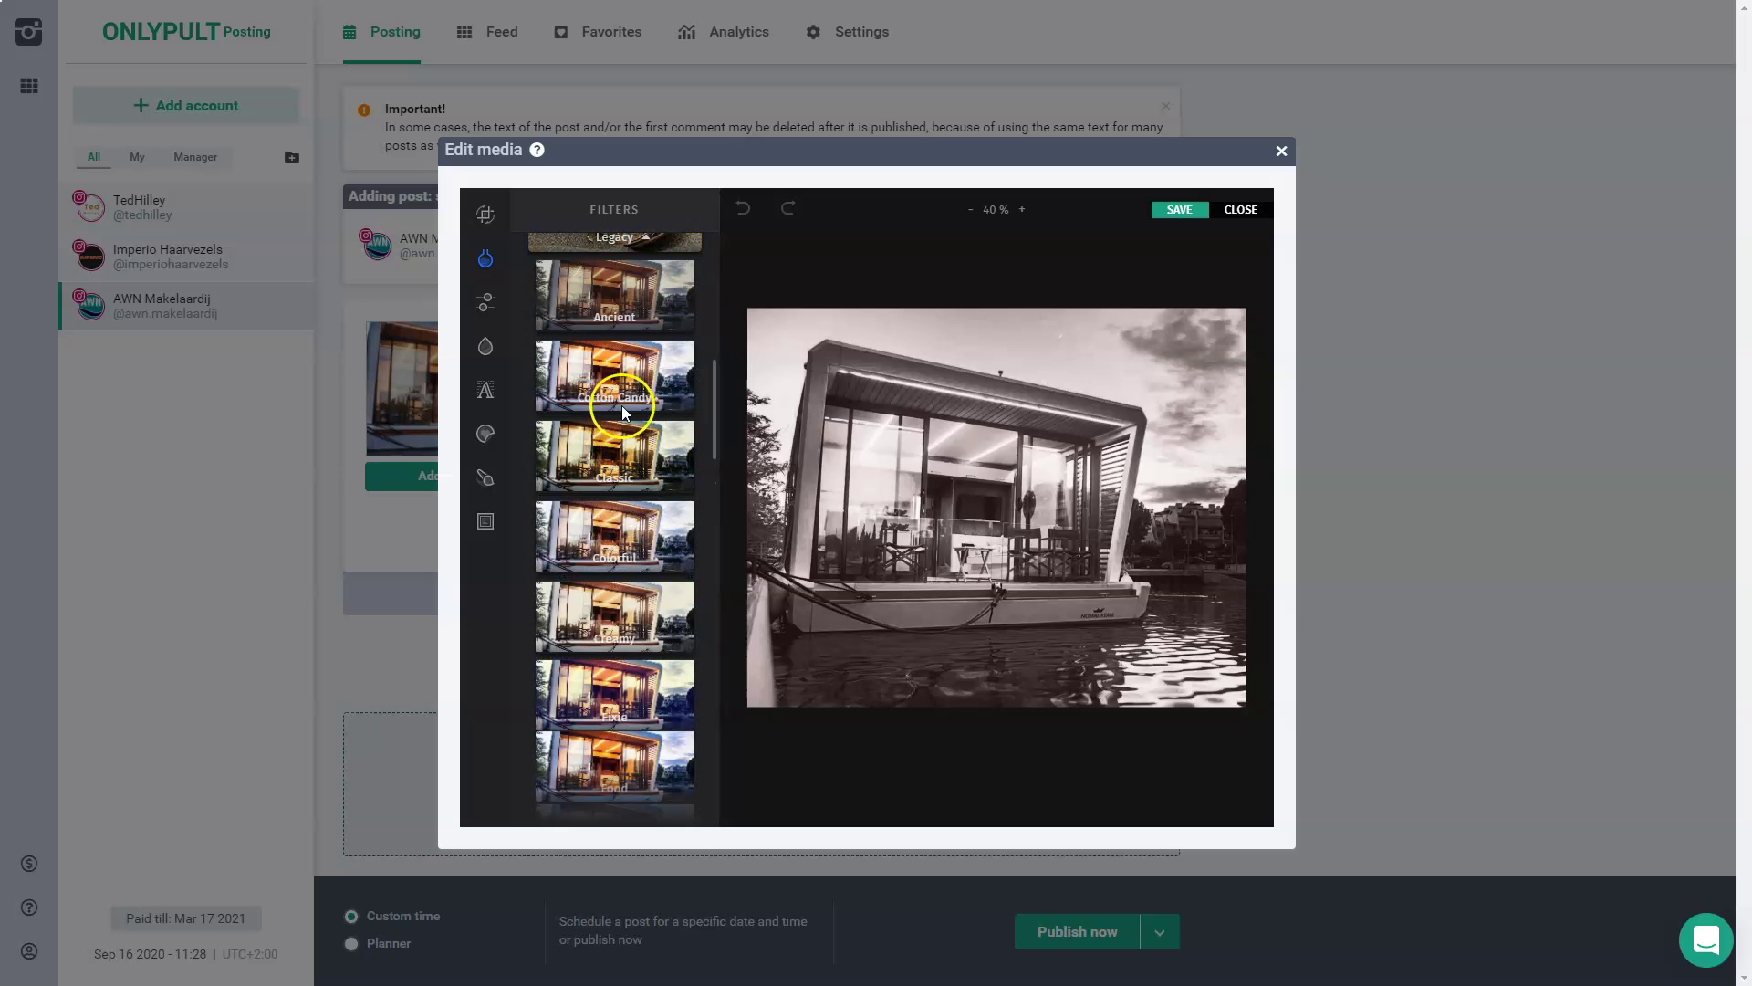
click(623, 392)
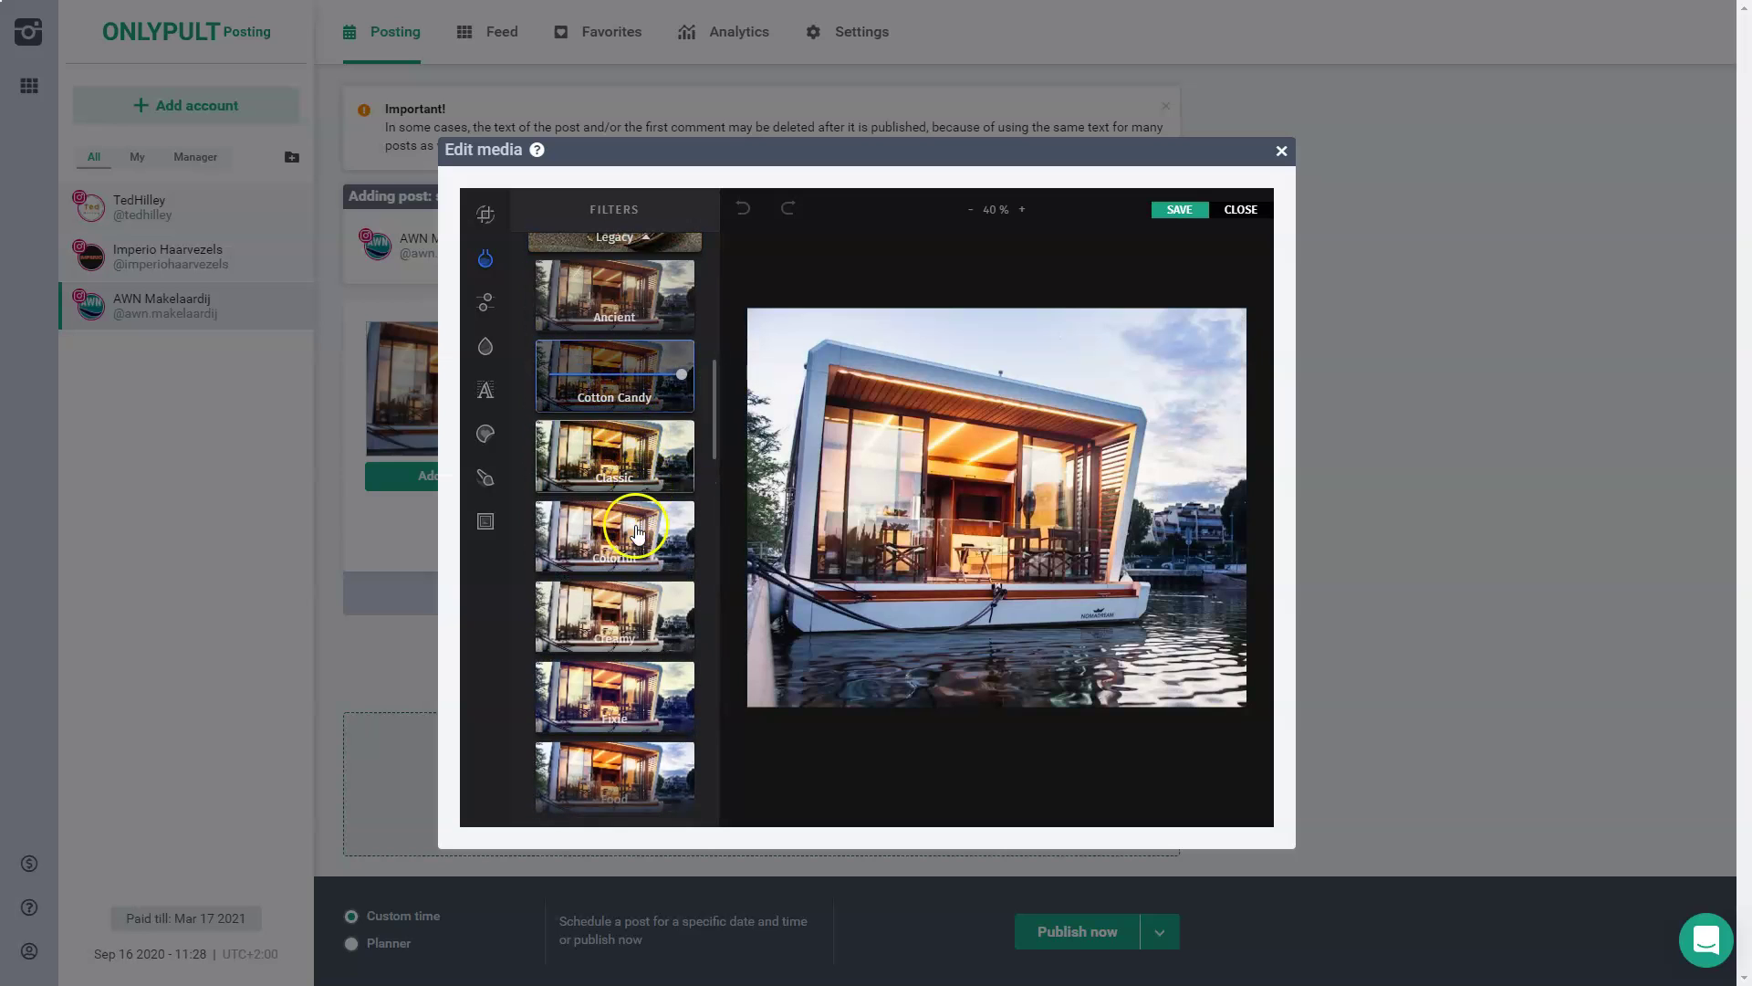
click(625, 556)
click(627, 718)
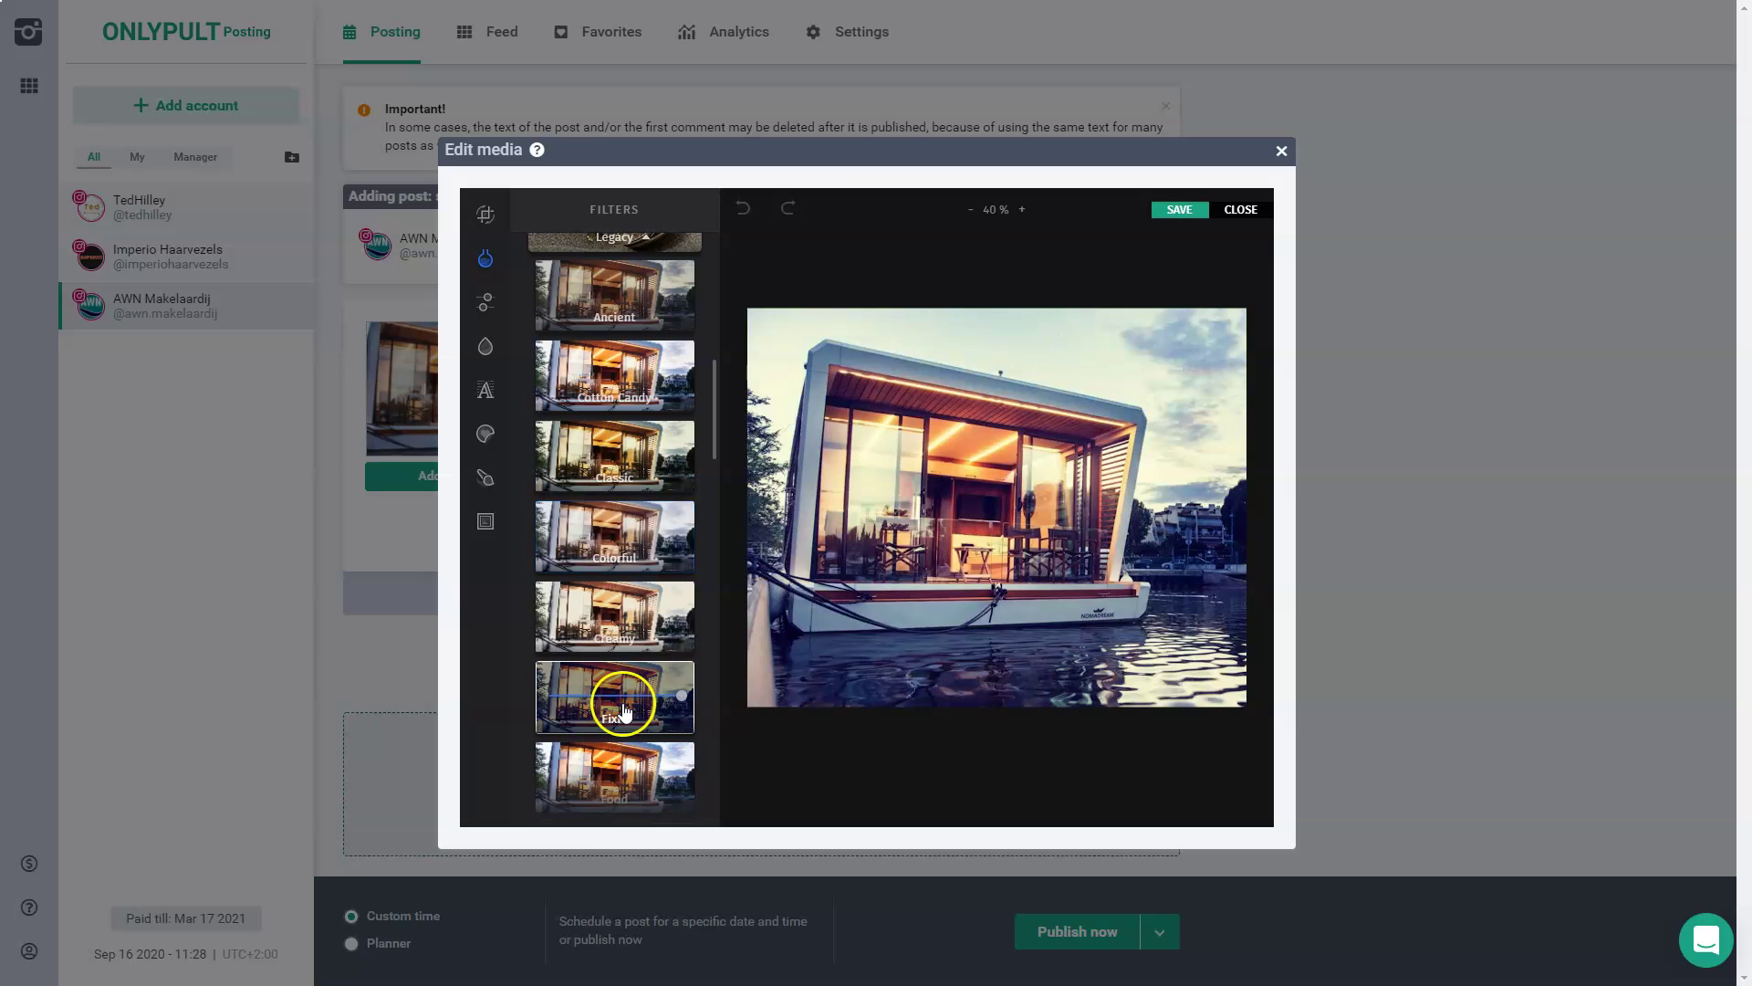
click(631, 790)
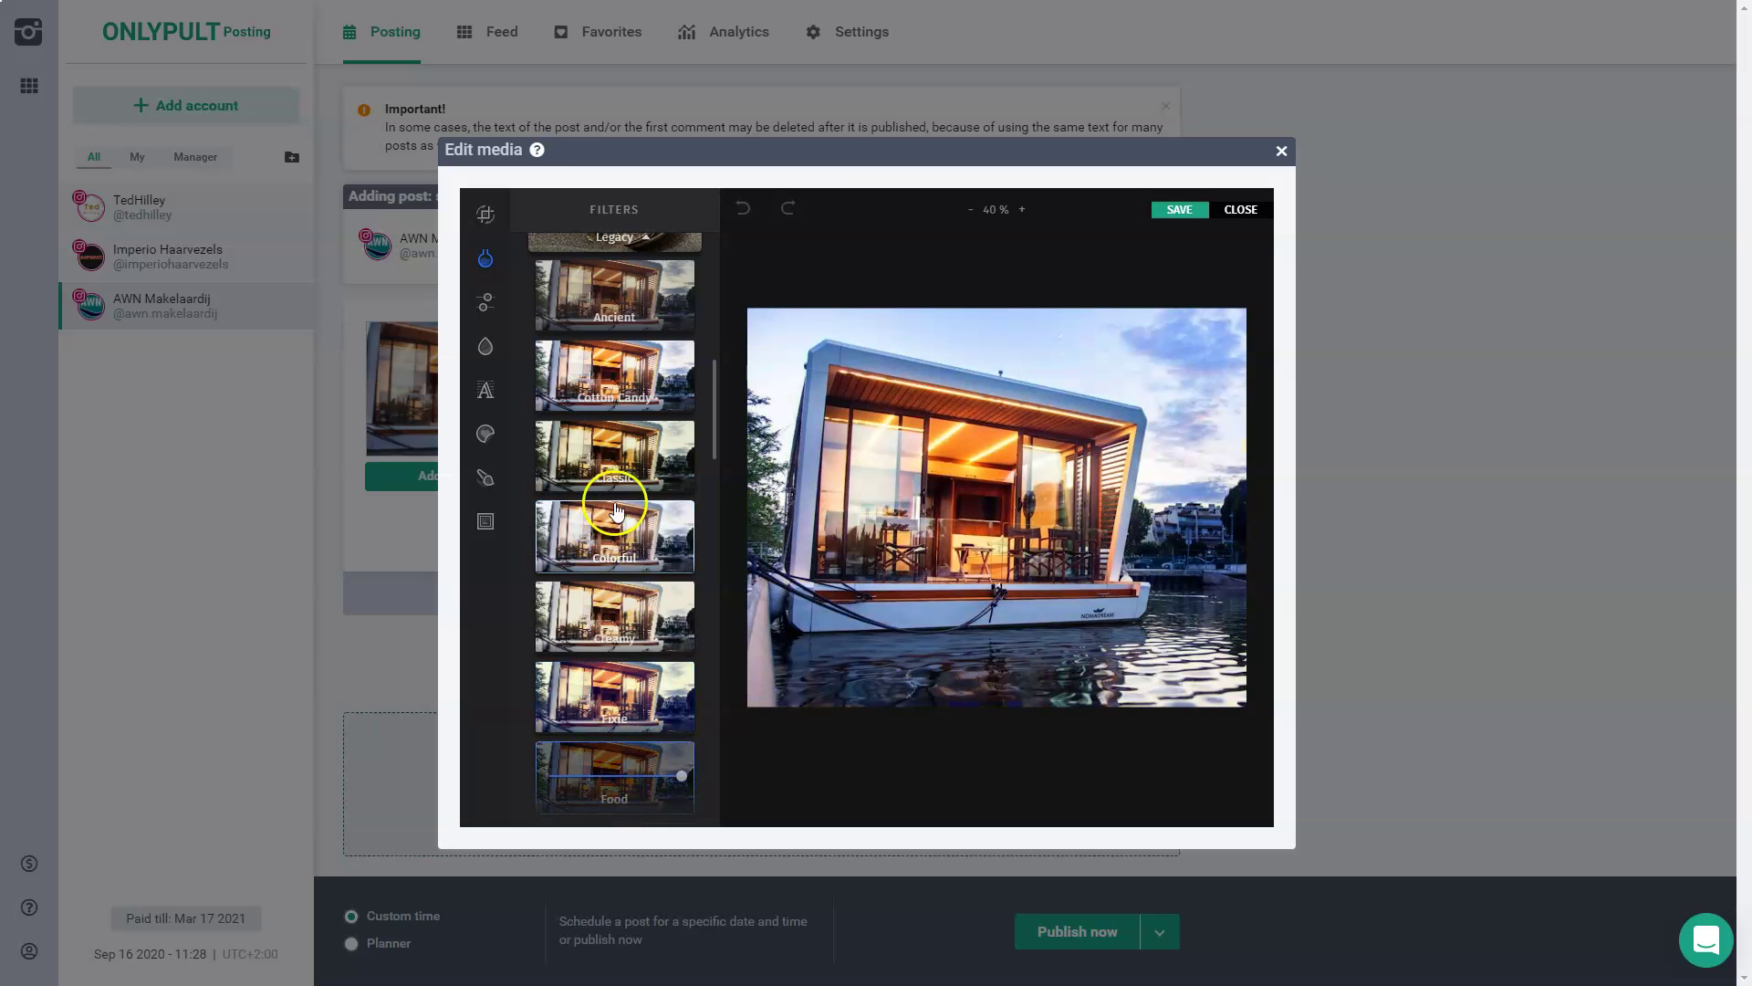
scroll(639, 639, down, 2)
click(629, 570)
scroll(629, 570, down, 5)
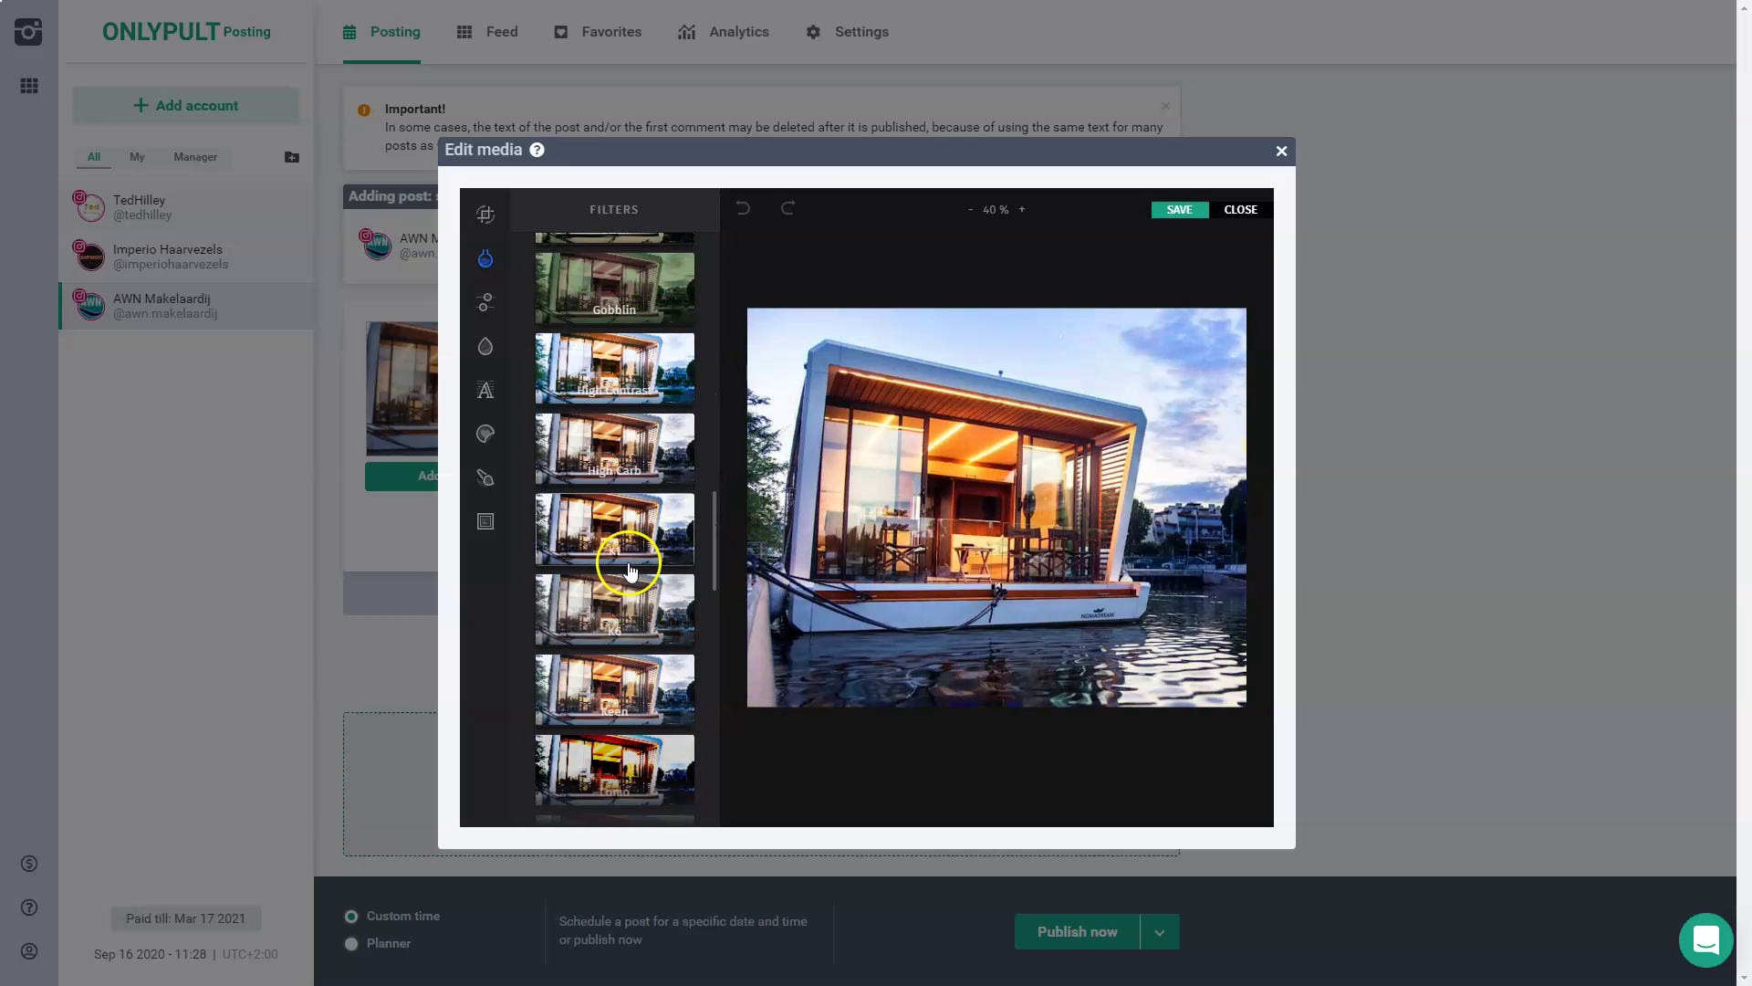
drag(725, 588, 720, 310)
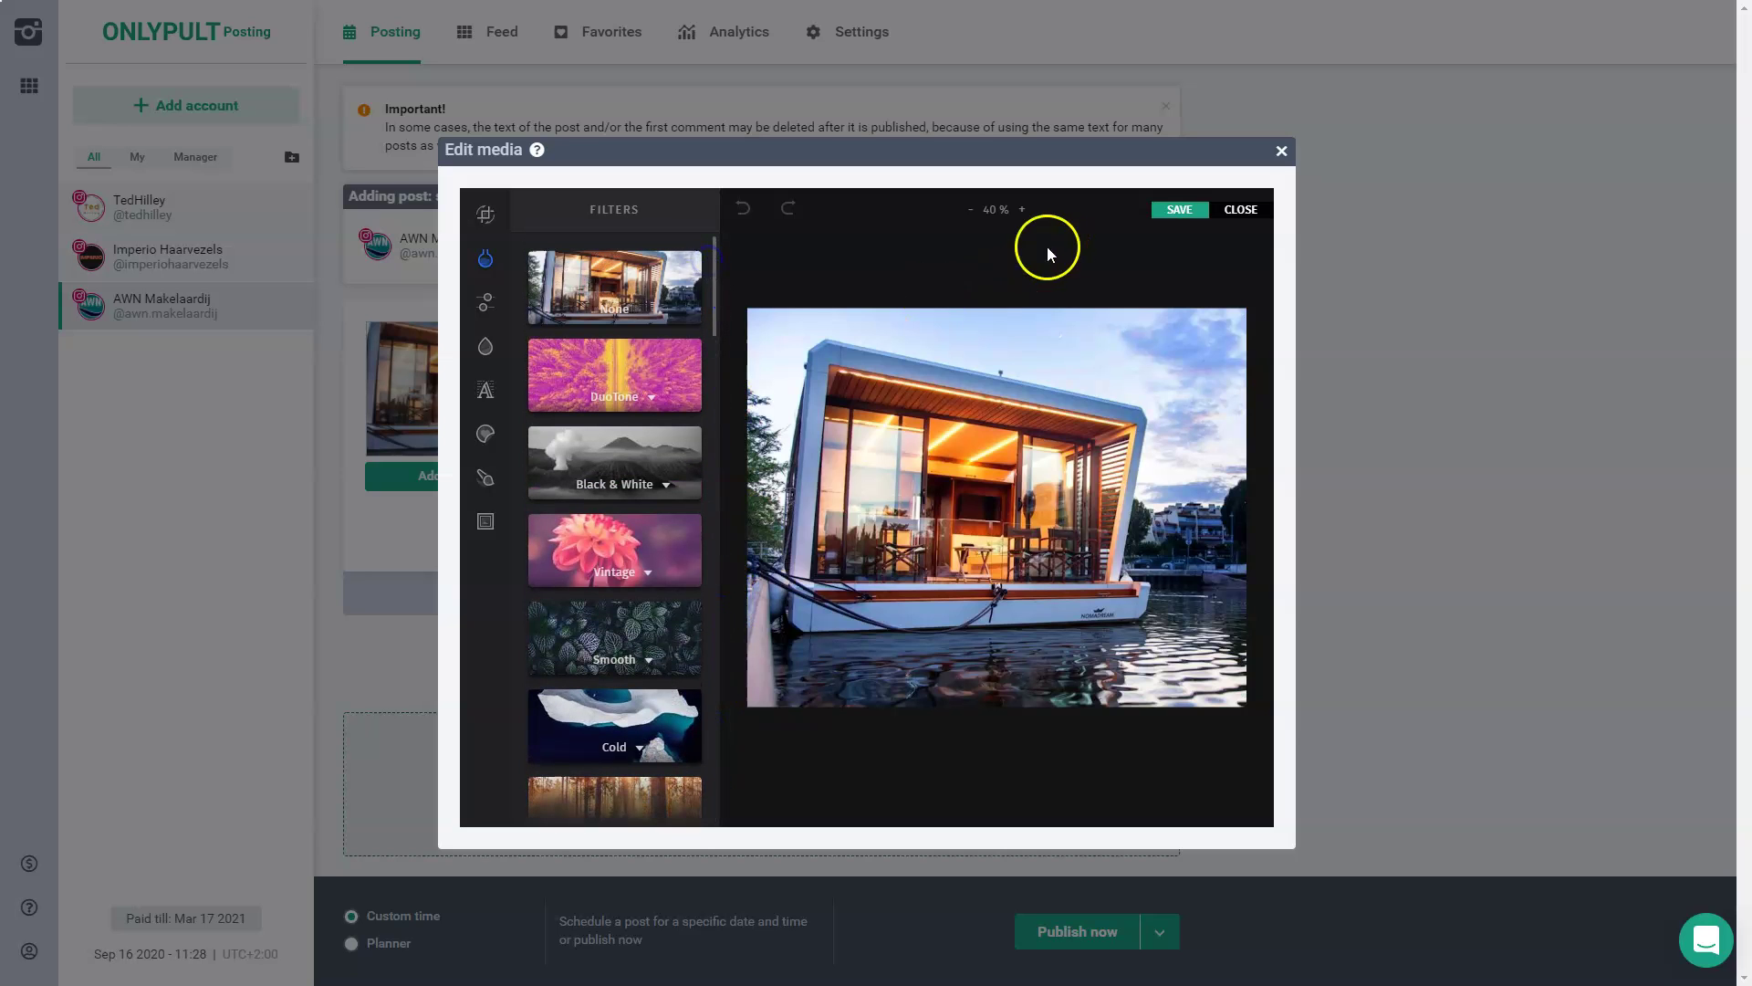
- Look through the editor's Adjust, Focus and Text options for the photo
click(486, 310)
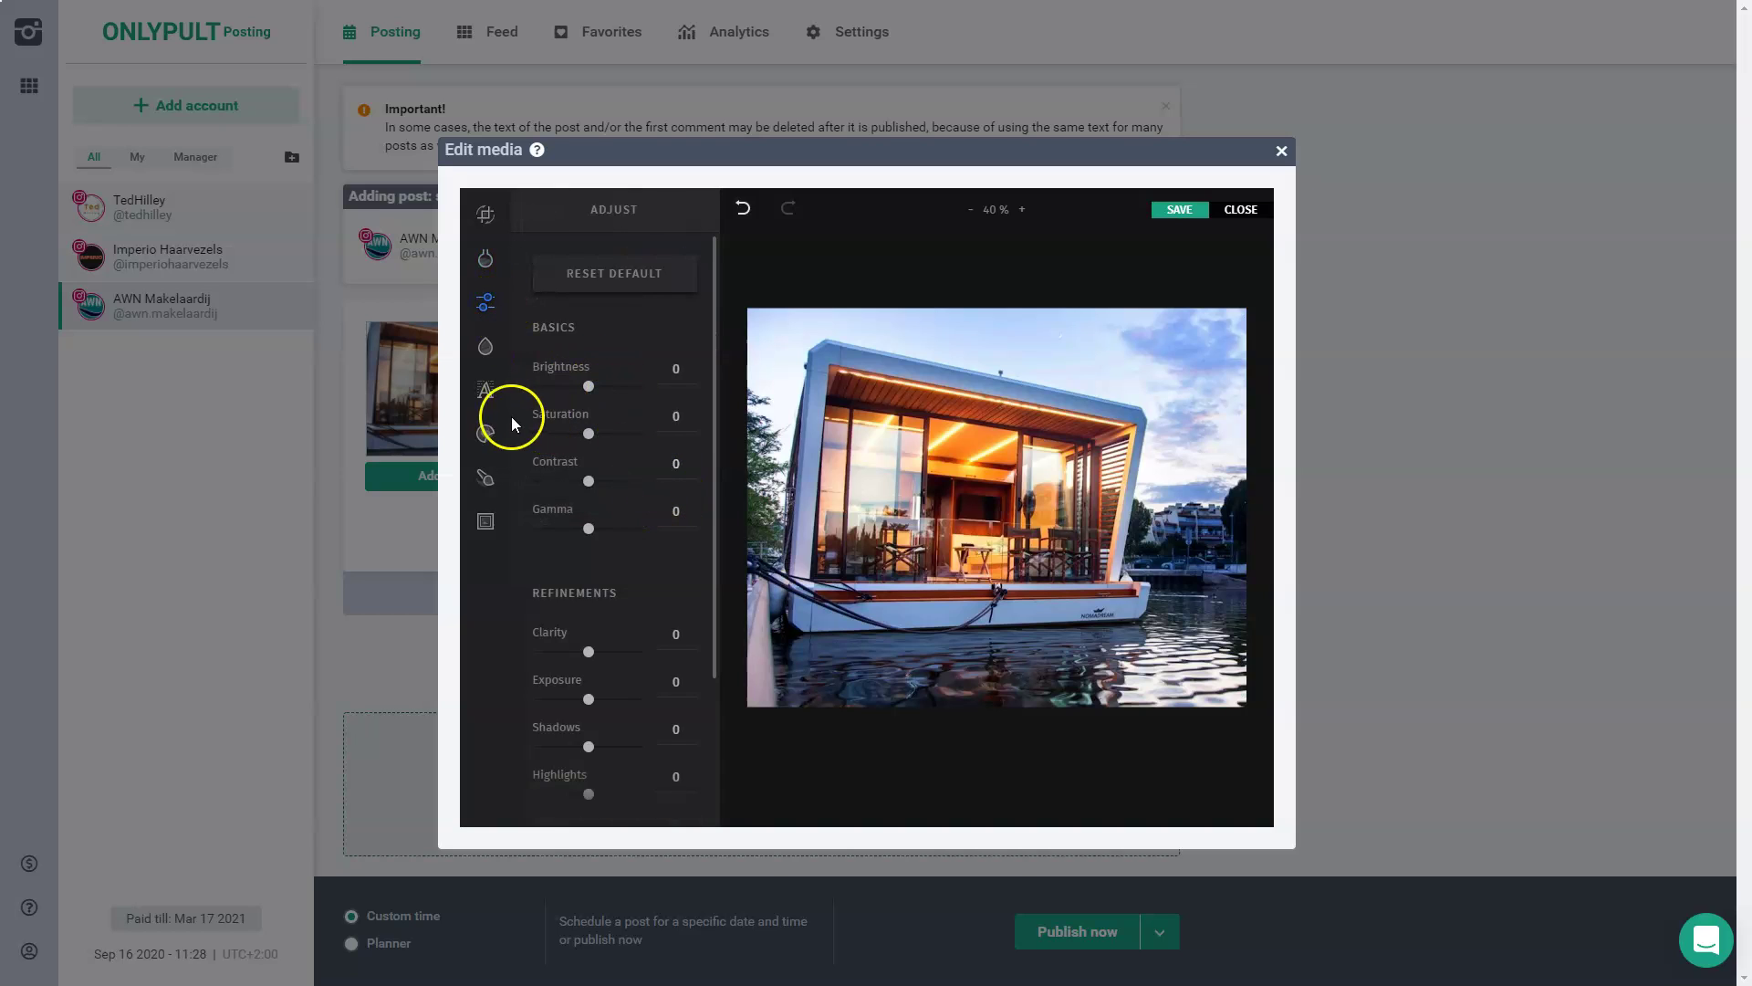
click(491, 362)
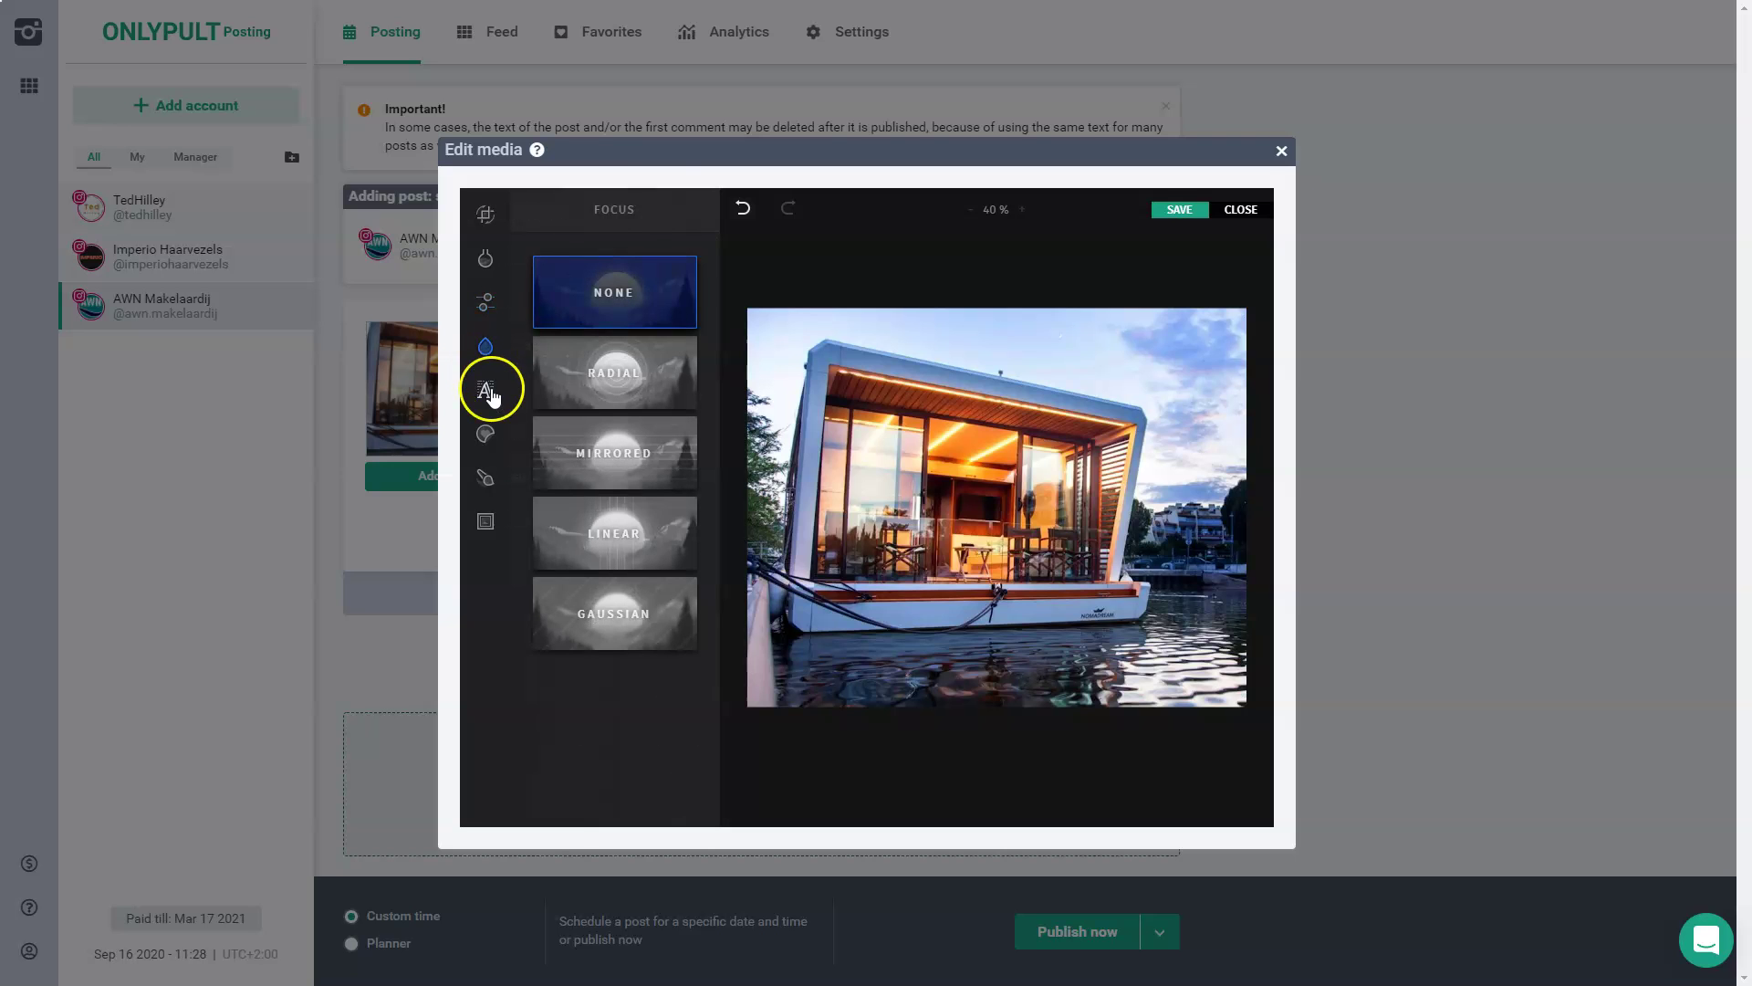
click(487, 391)
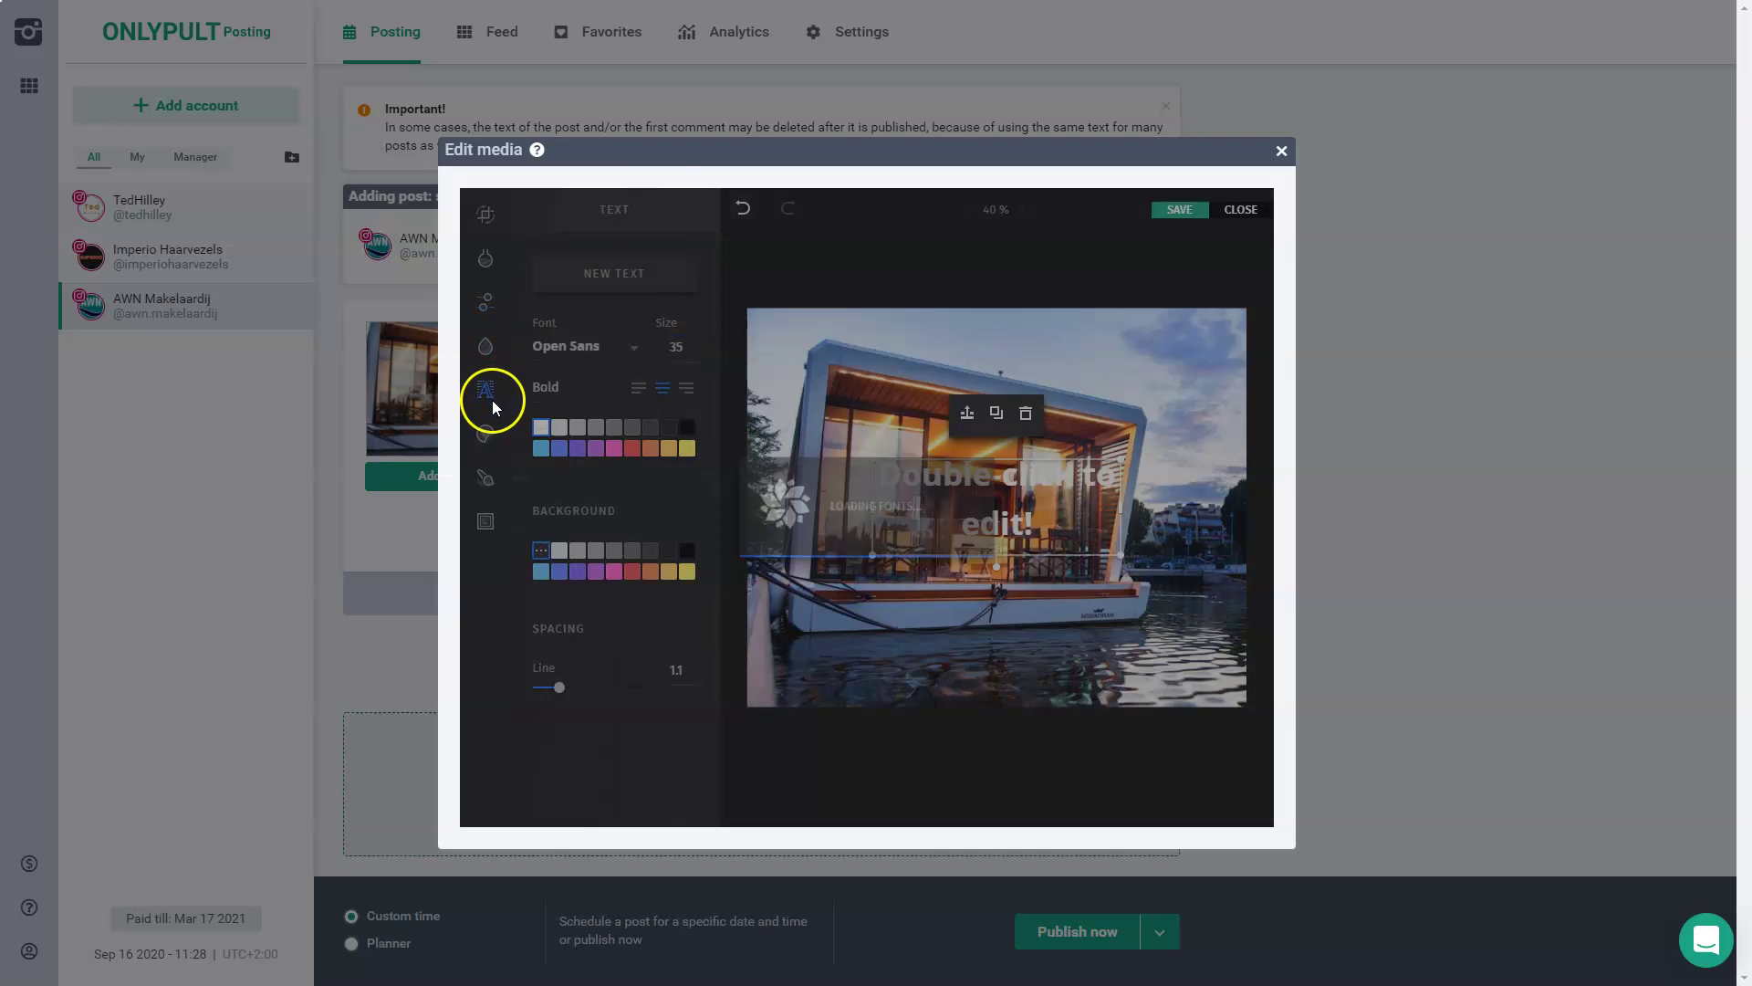
mouse_move(490, 397)
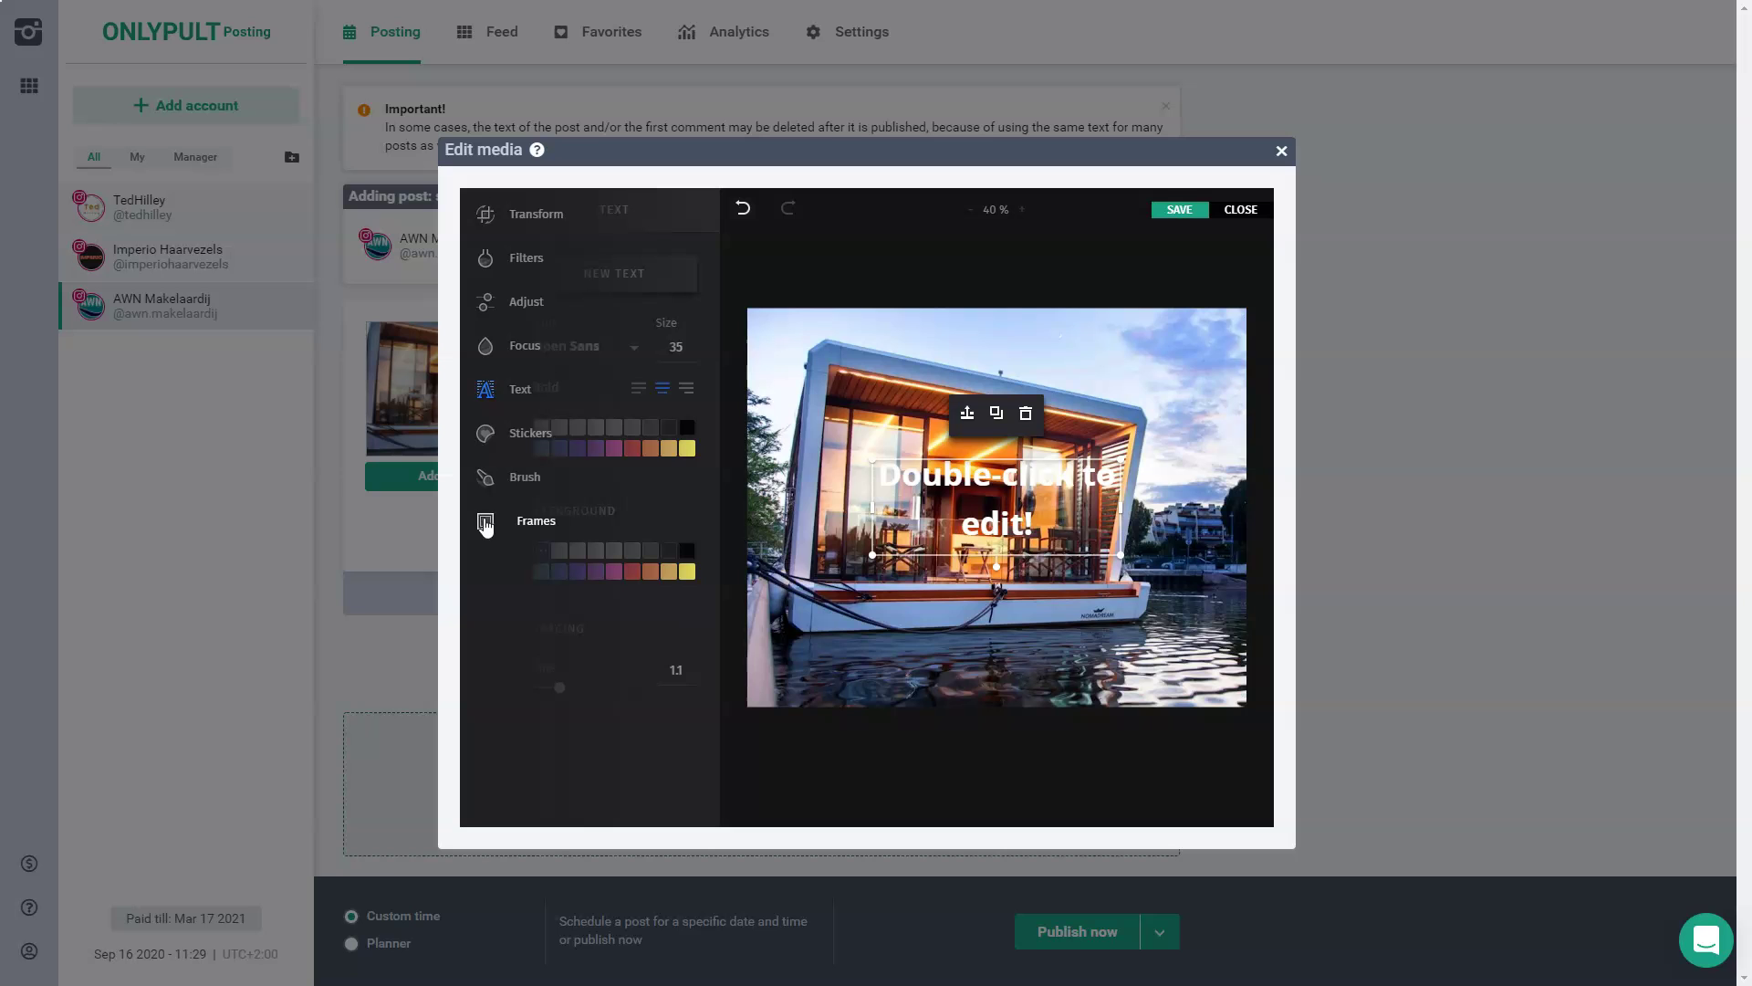
- Try the Low Poly frame, then close the editor without keeping the edits
click(484, 527)
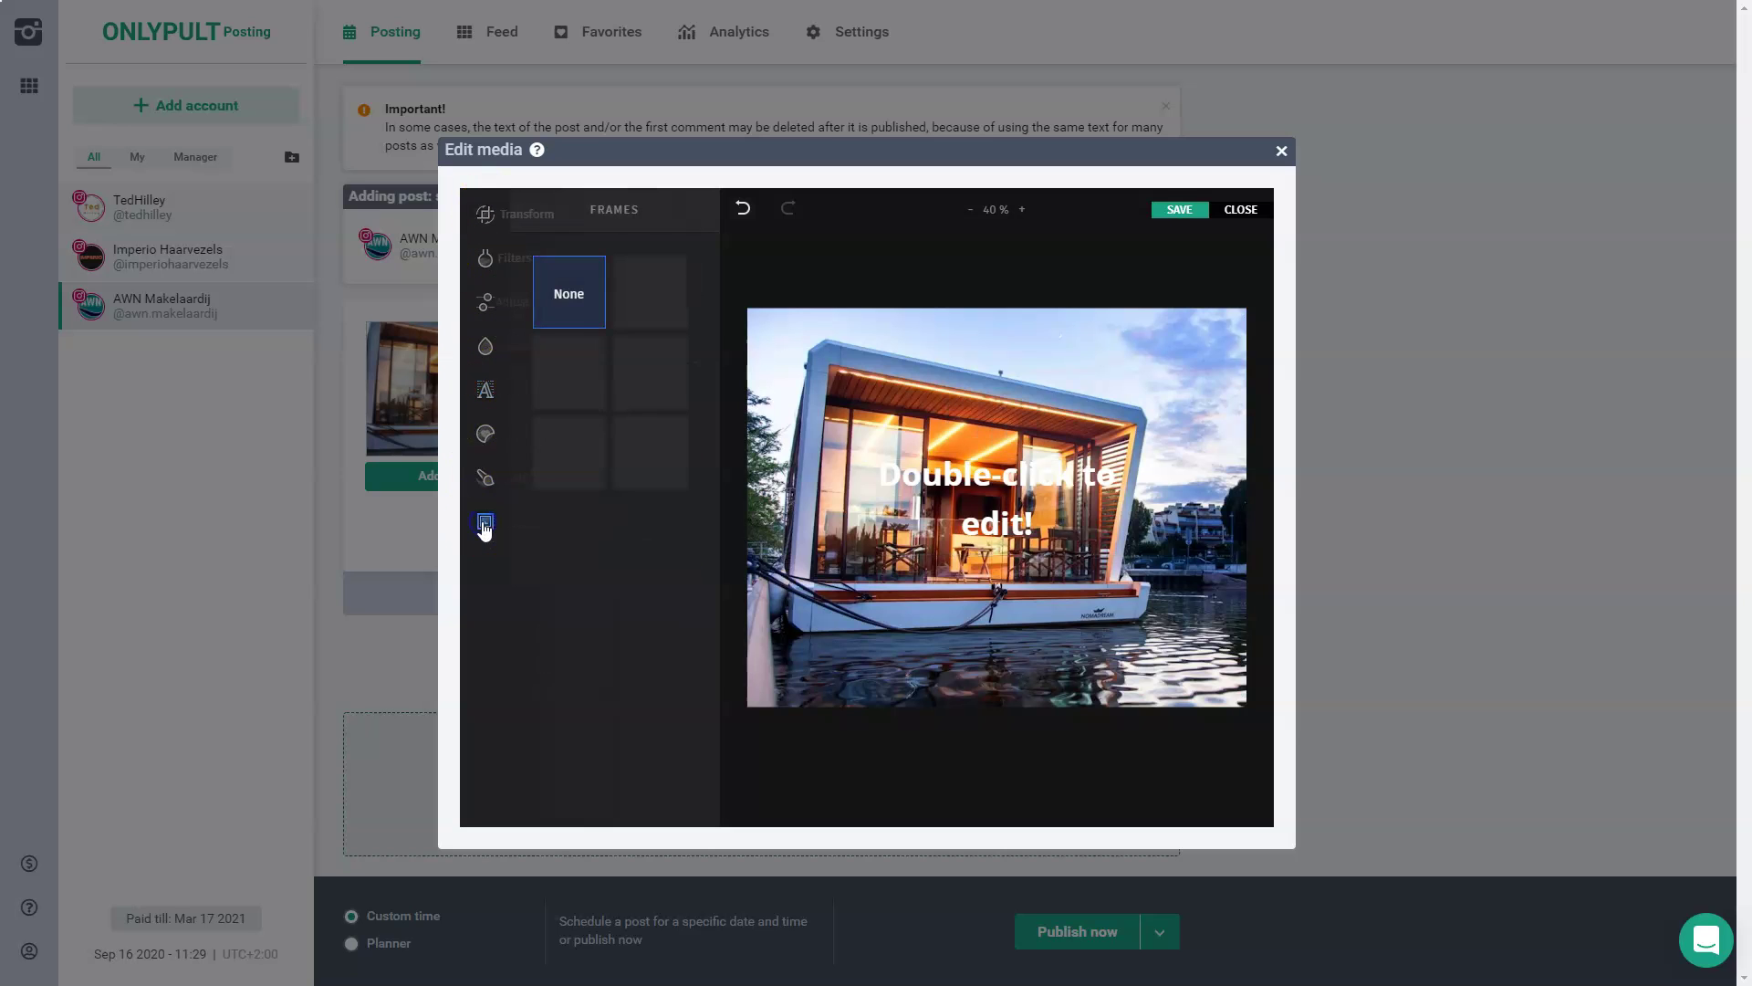
click(570, 449)
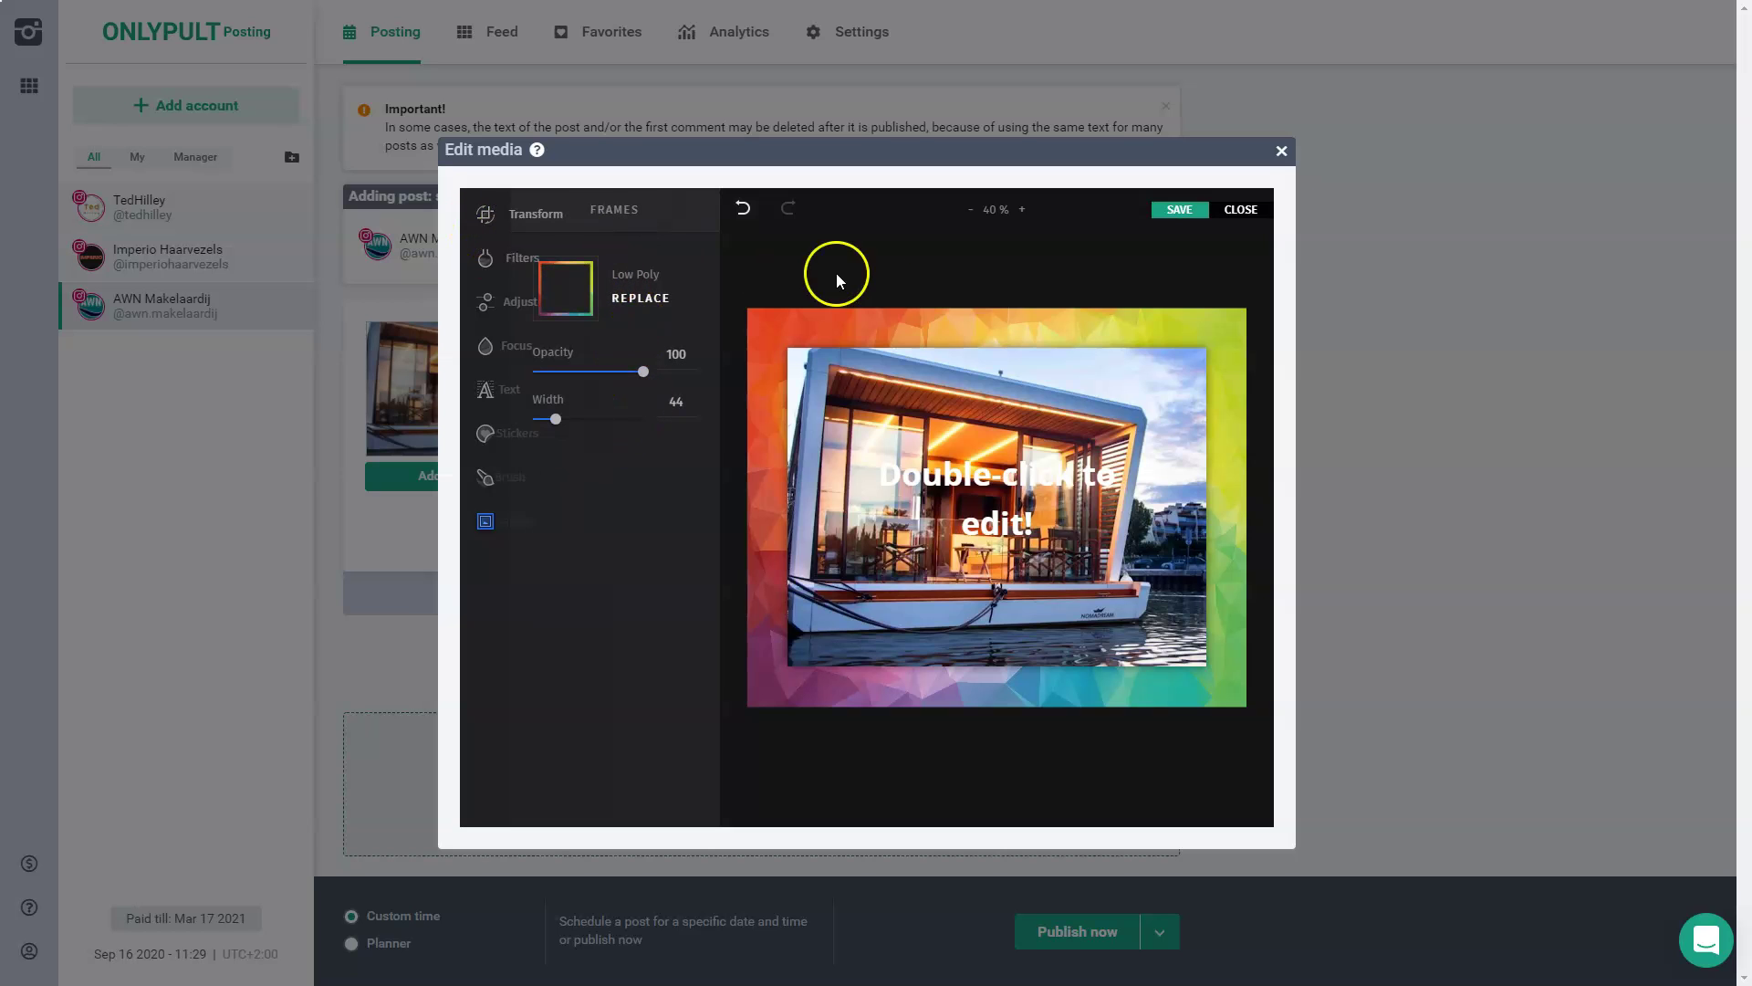
click(1248, 210)
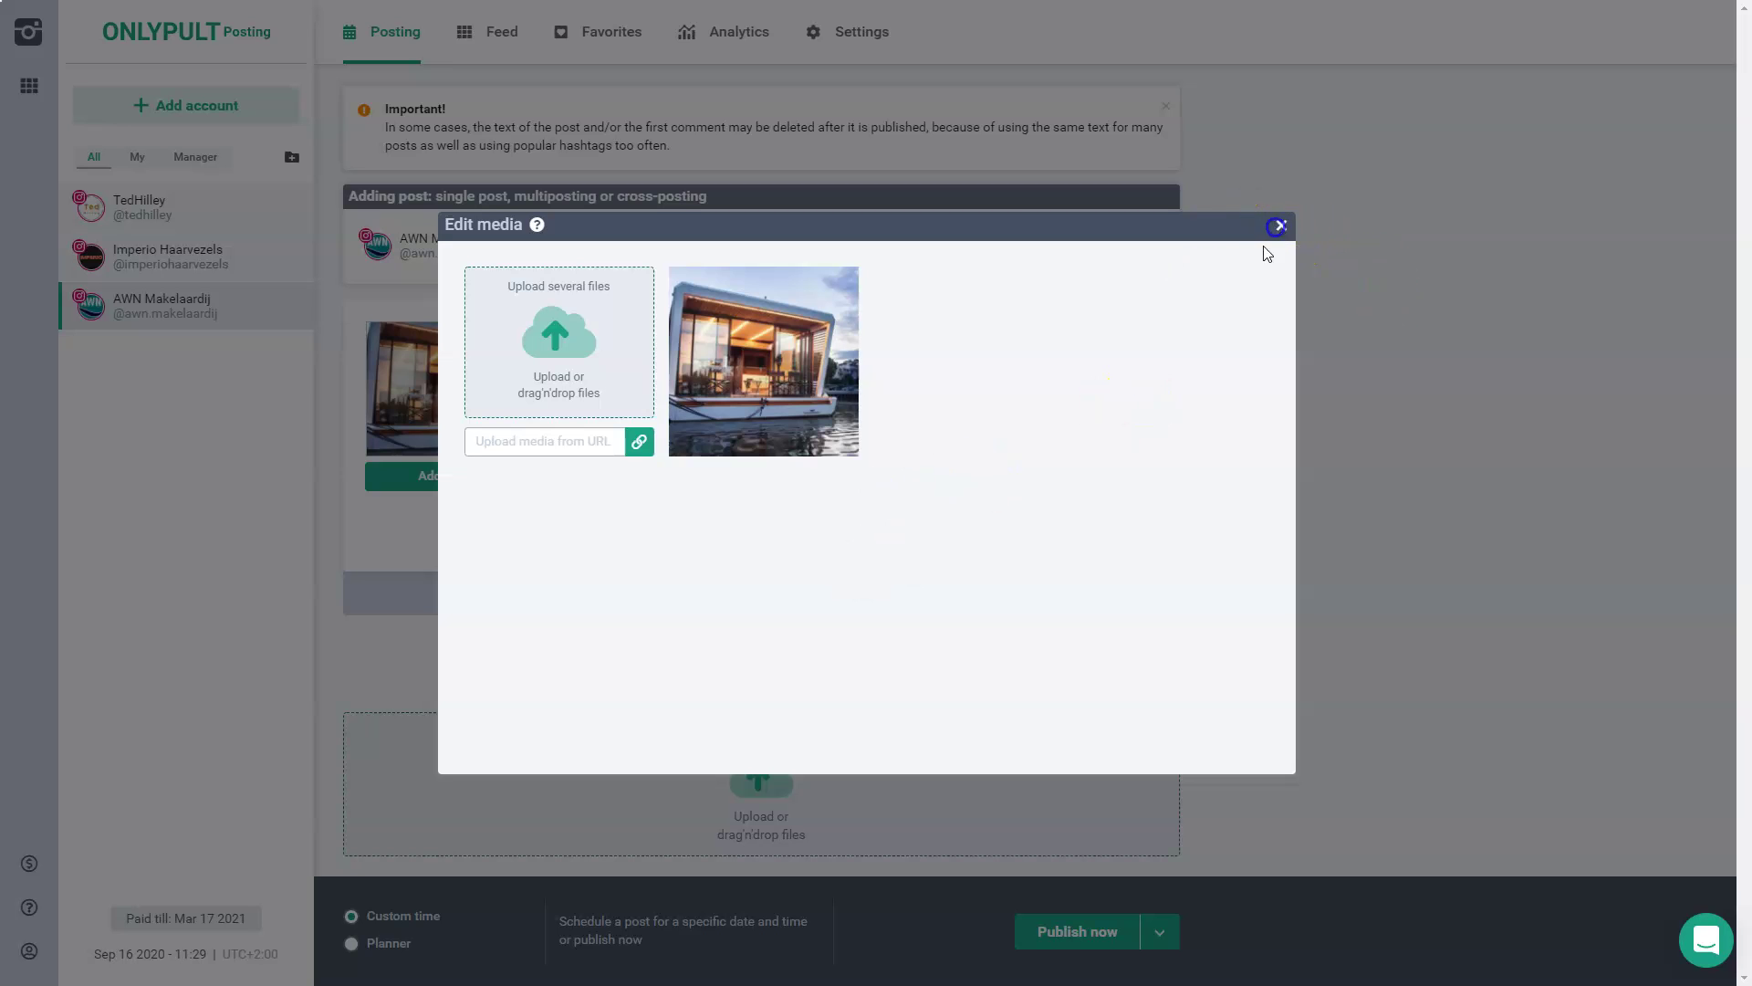
- Leave Edit media and write the description 'Hi take a look at this awesome houseboat'
click(1282, 226)
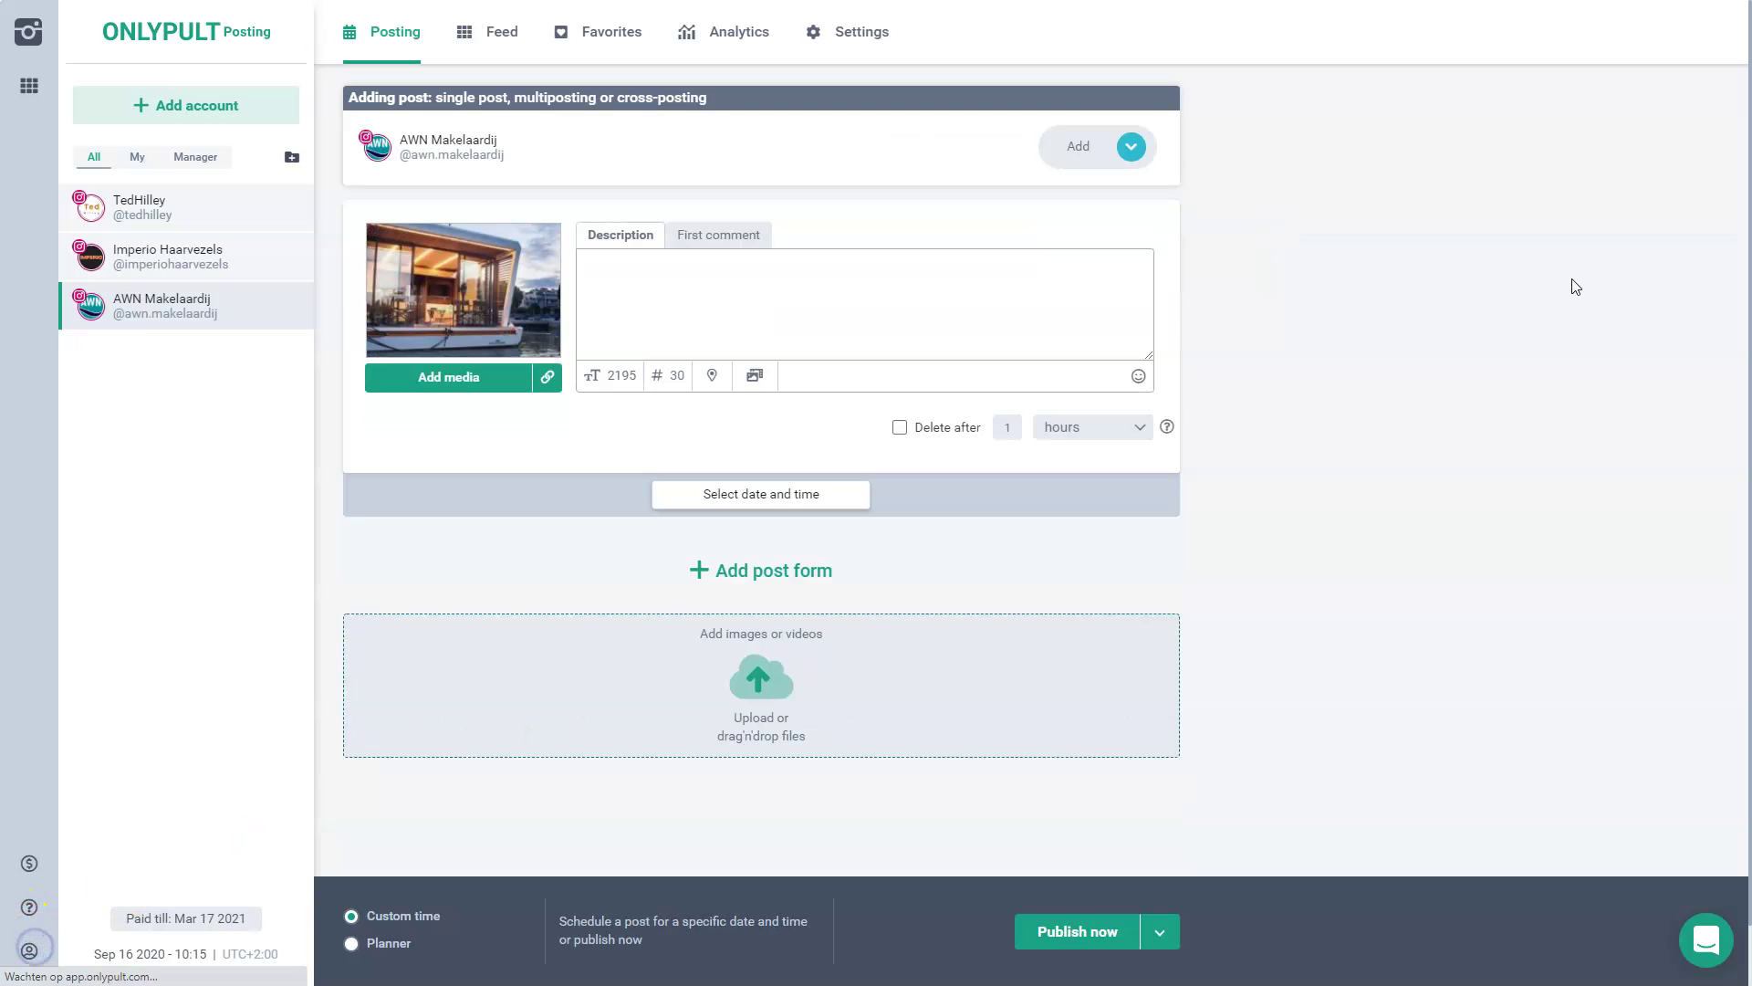
click(547, 377)
click(450, 462)
click(639, 293)
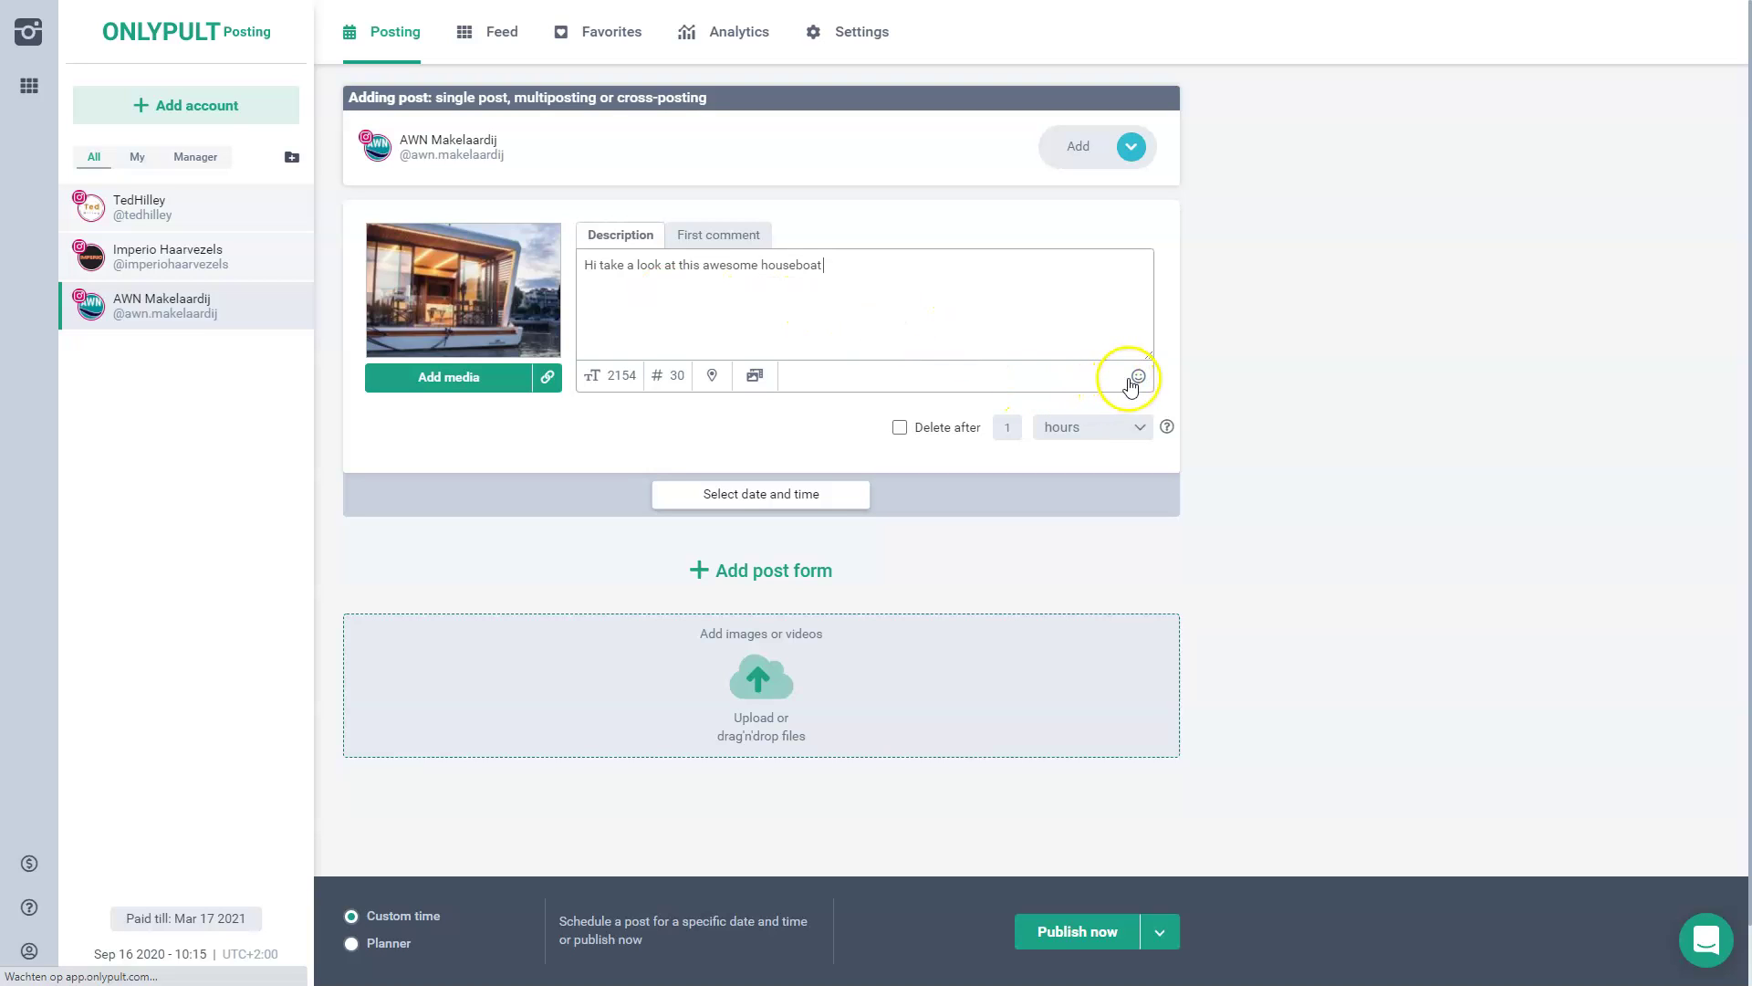
- Append heart-eyes and blowing-kiss emojis to the description, also searching the picker for 'thumb'
click(1138, 376)
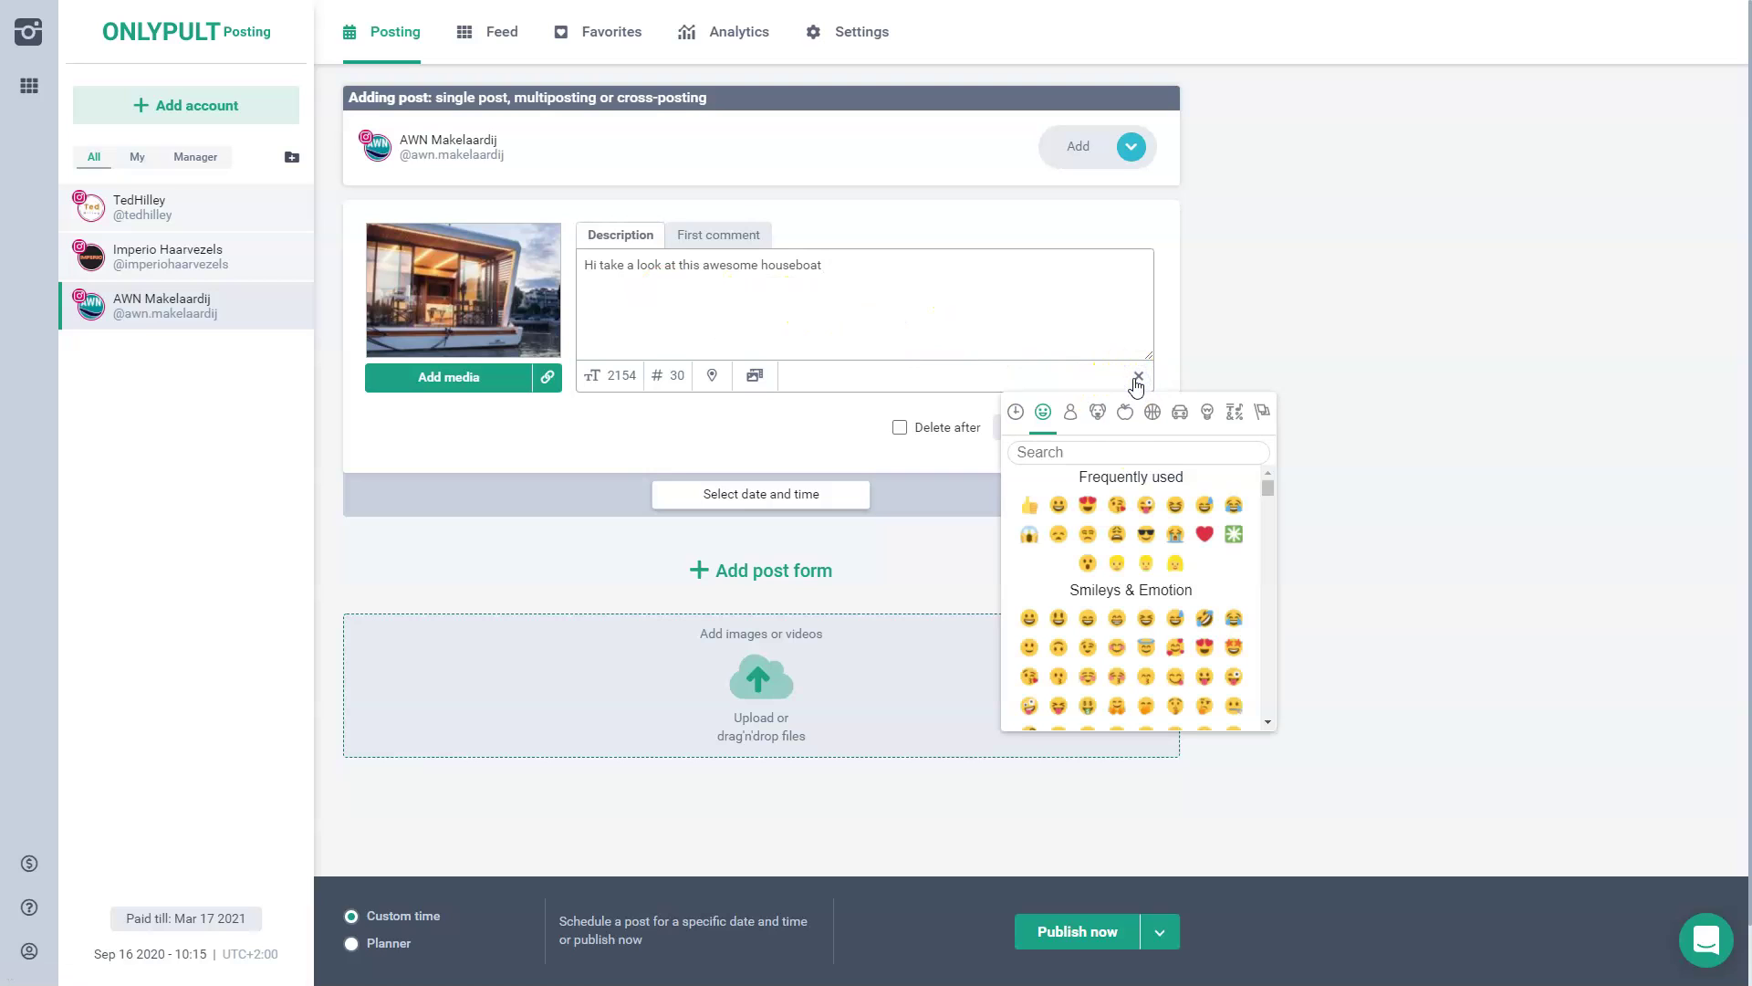
click(1087, 507)
click(1104, 452)
text(thumb)
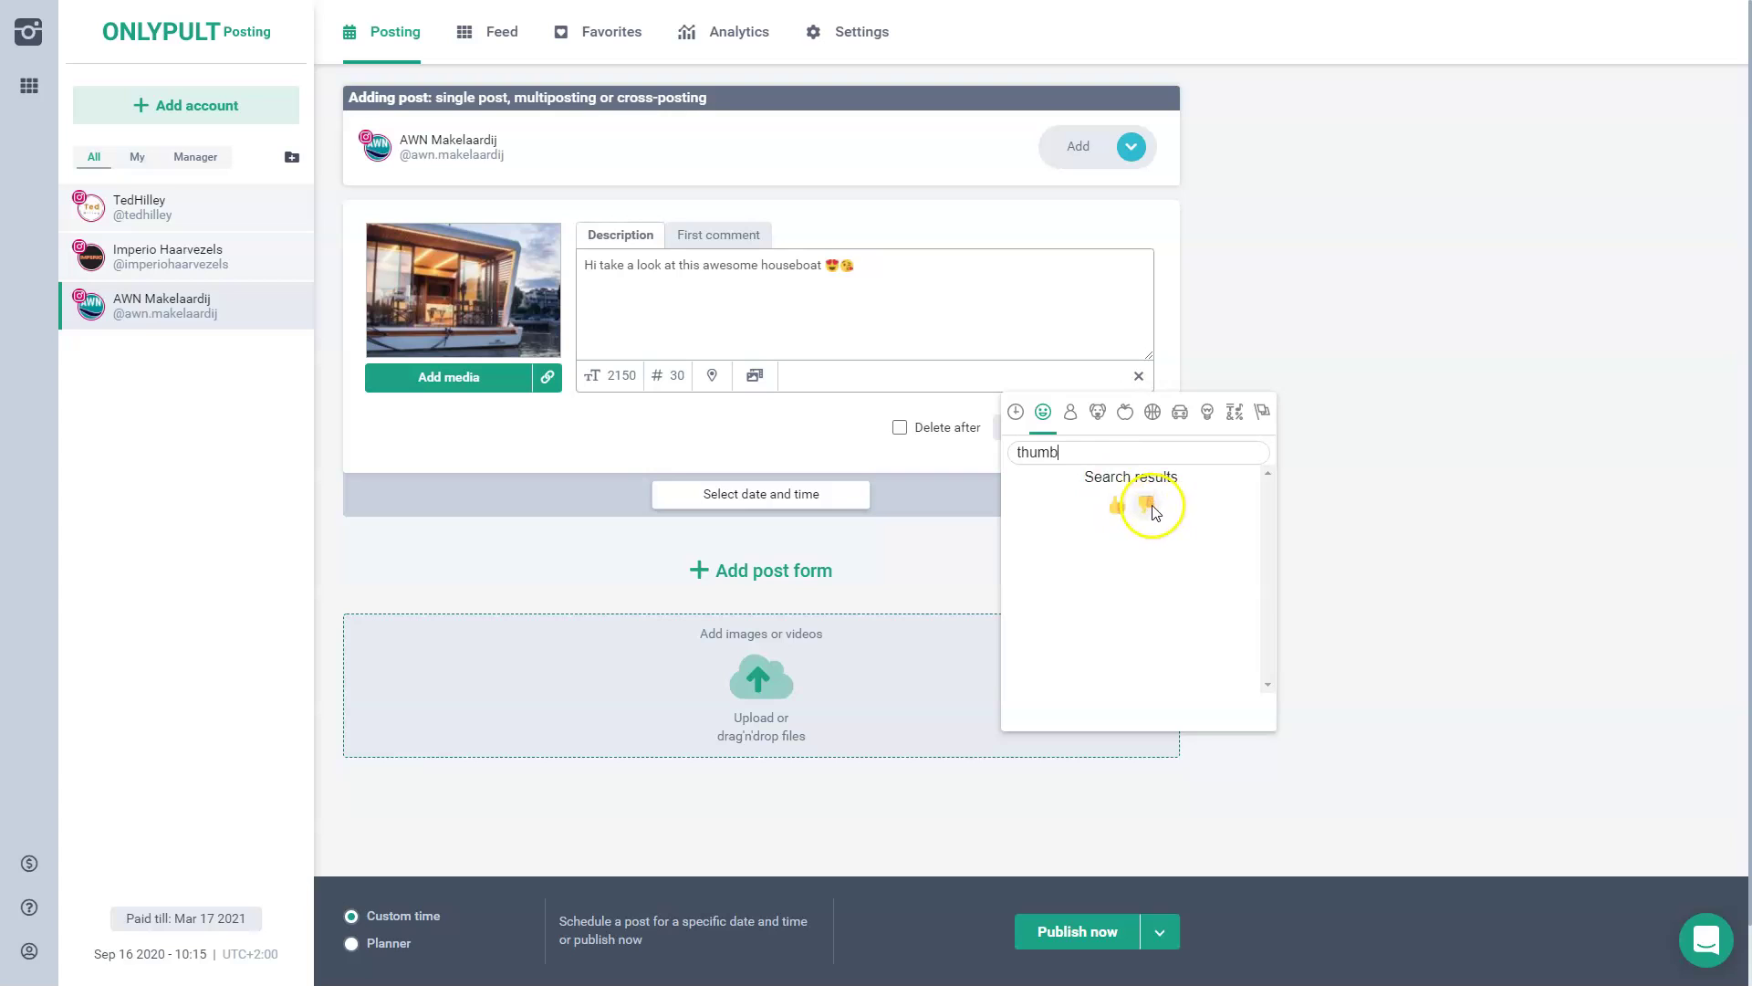
click(893, 263)
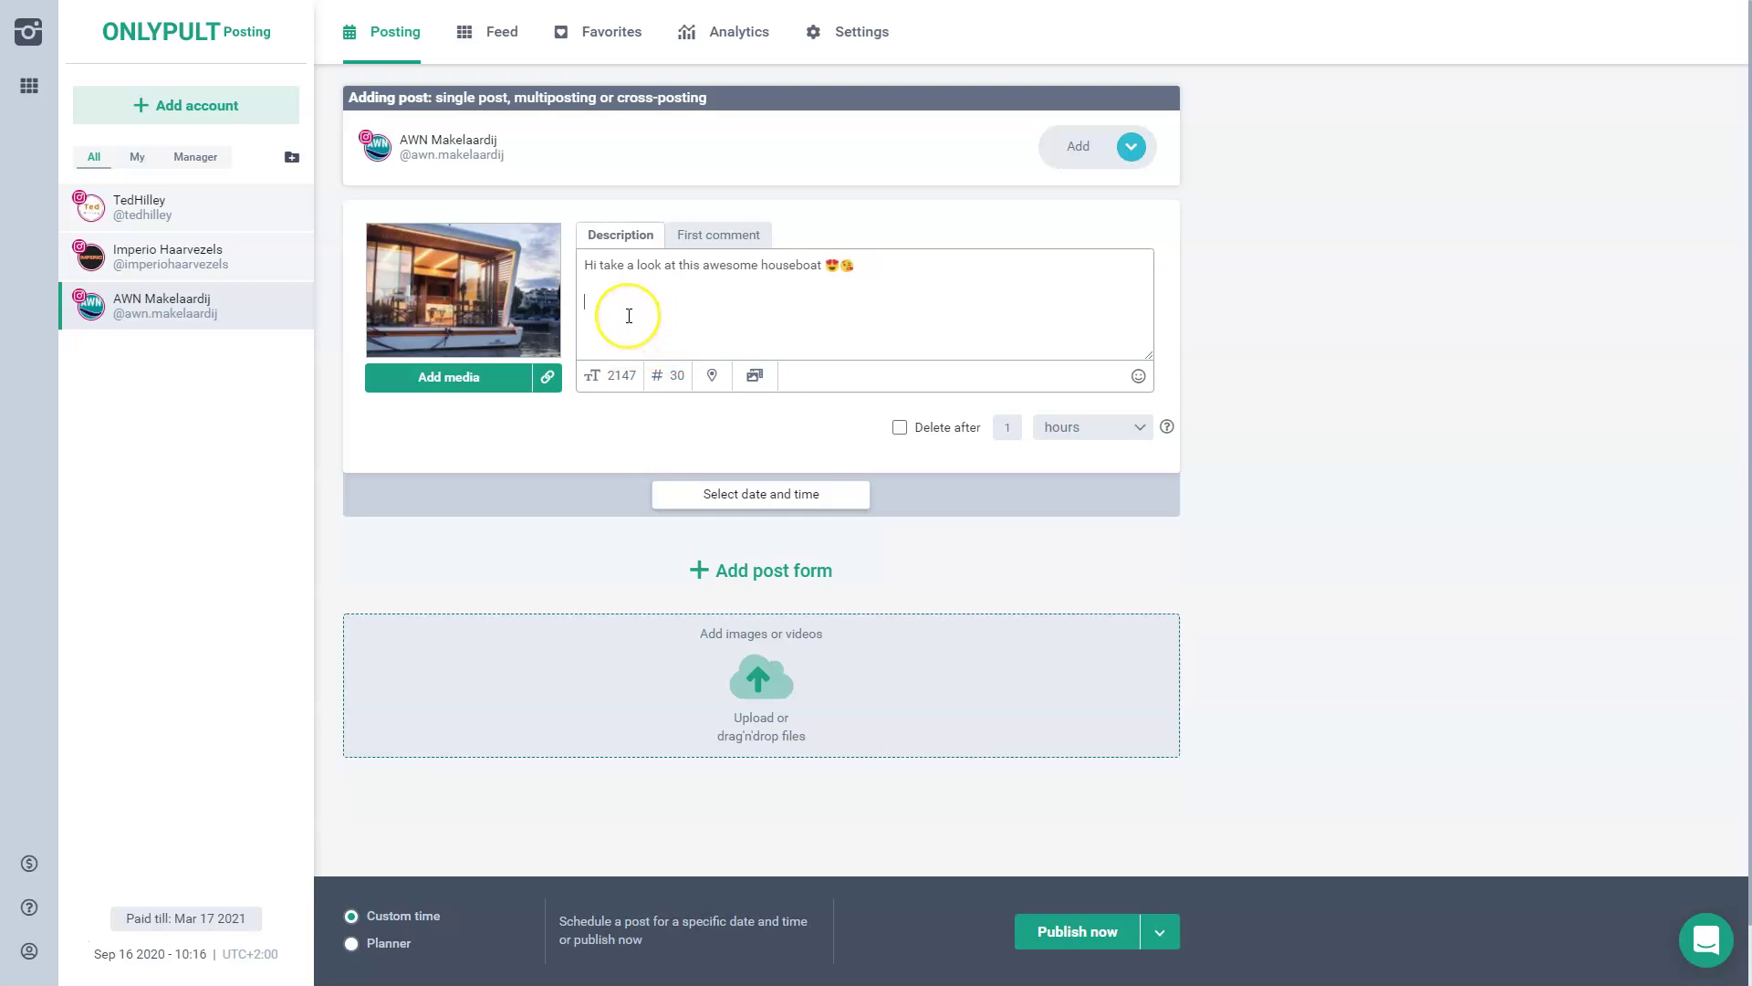
- Fill the first comment with all 16 saved preset hashtags, then return to the description
click(704, 239)
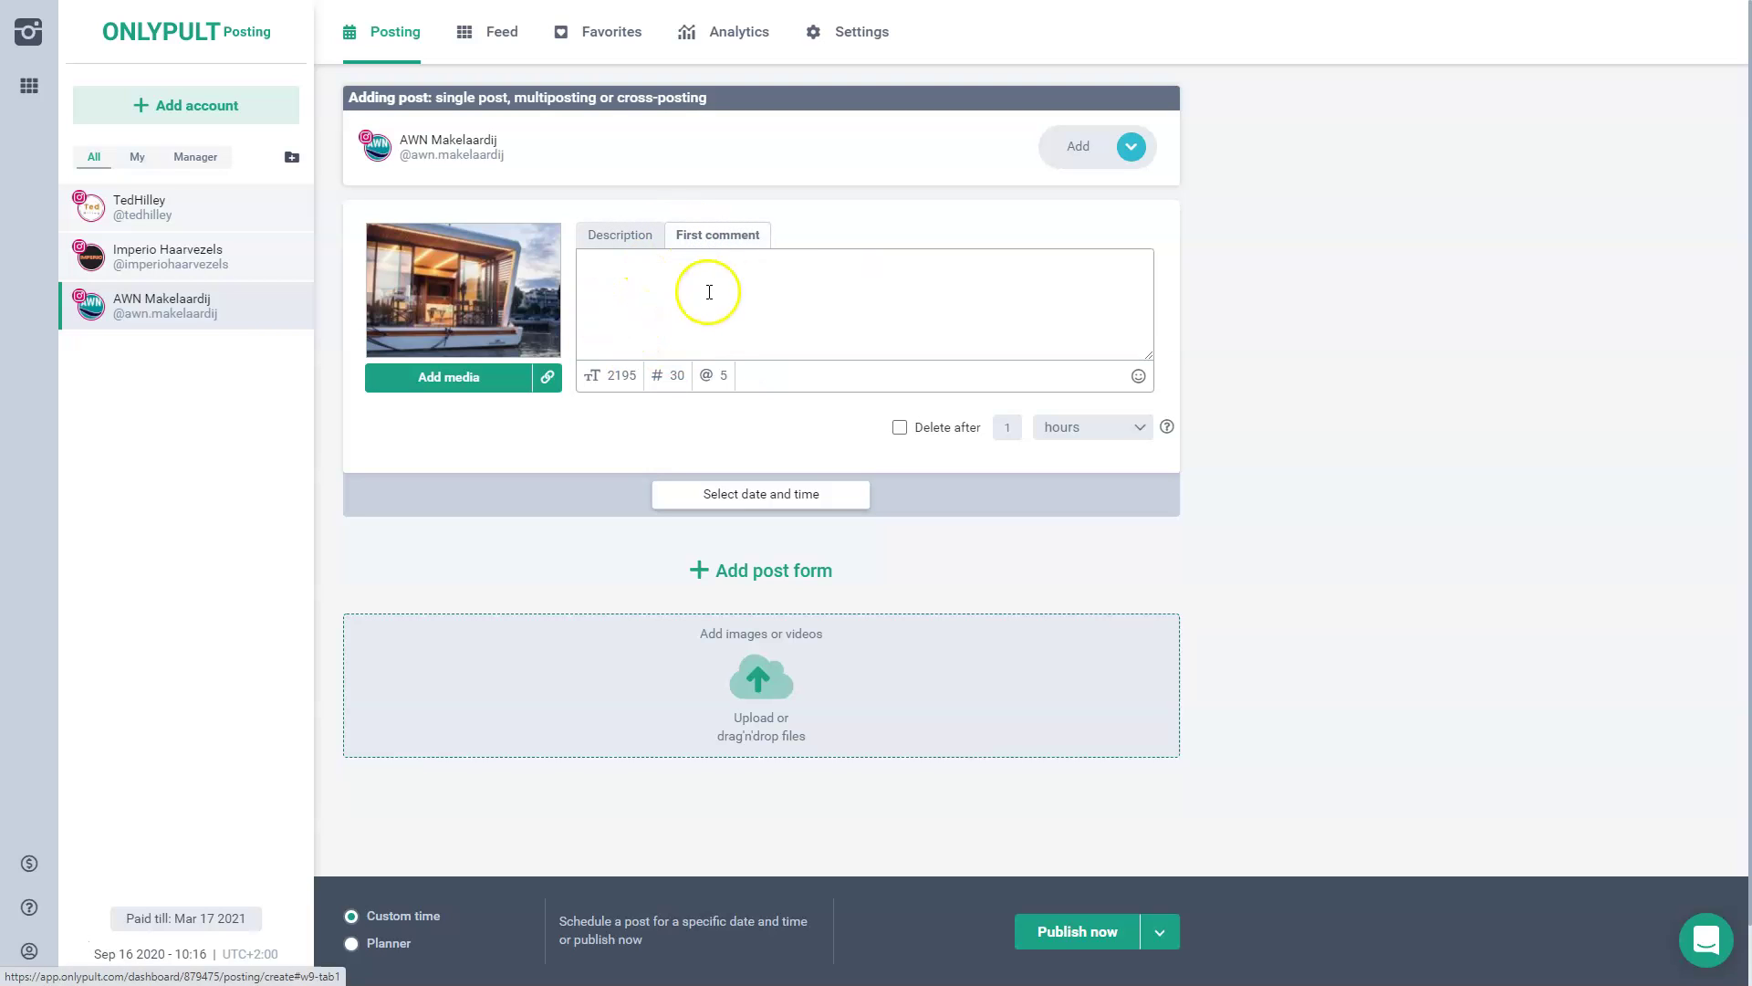
click(693, 278)
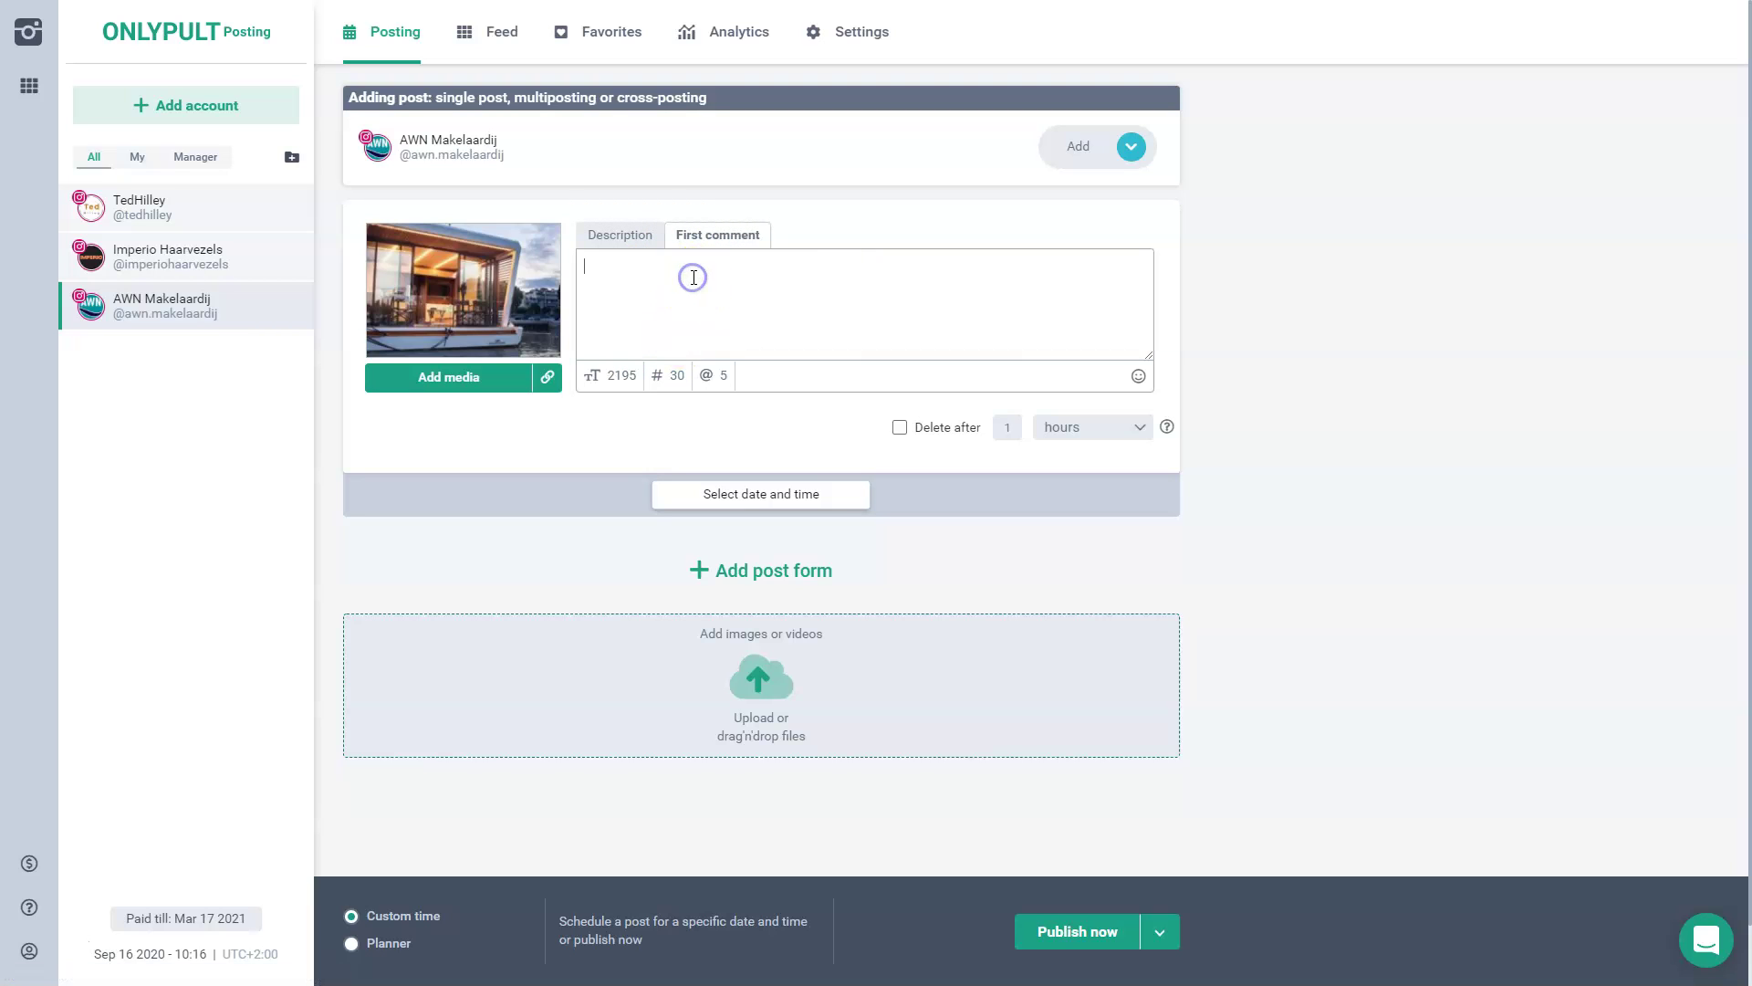
click(673, 377)
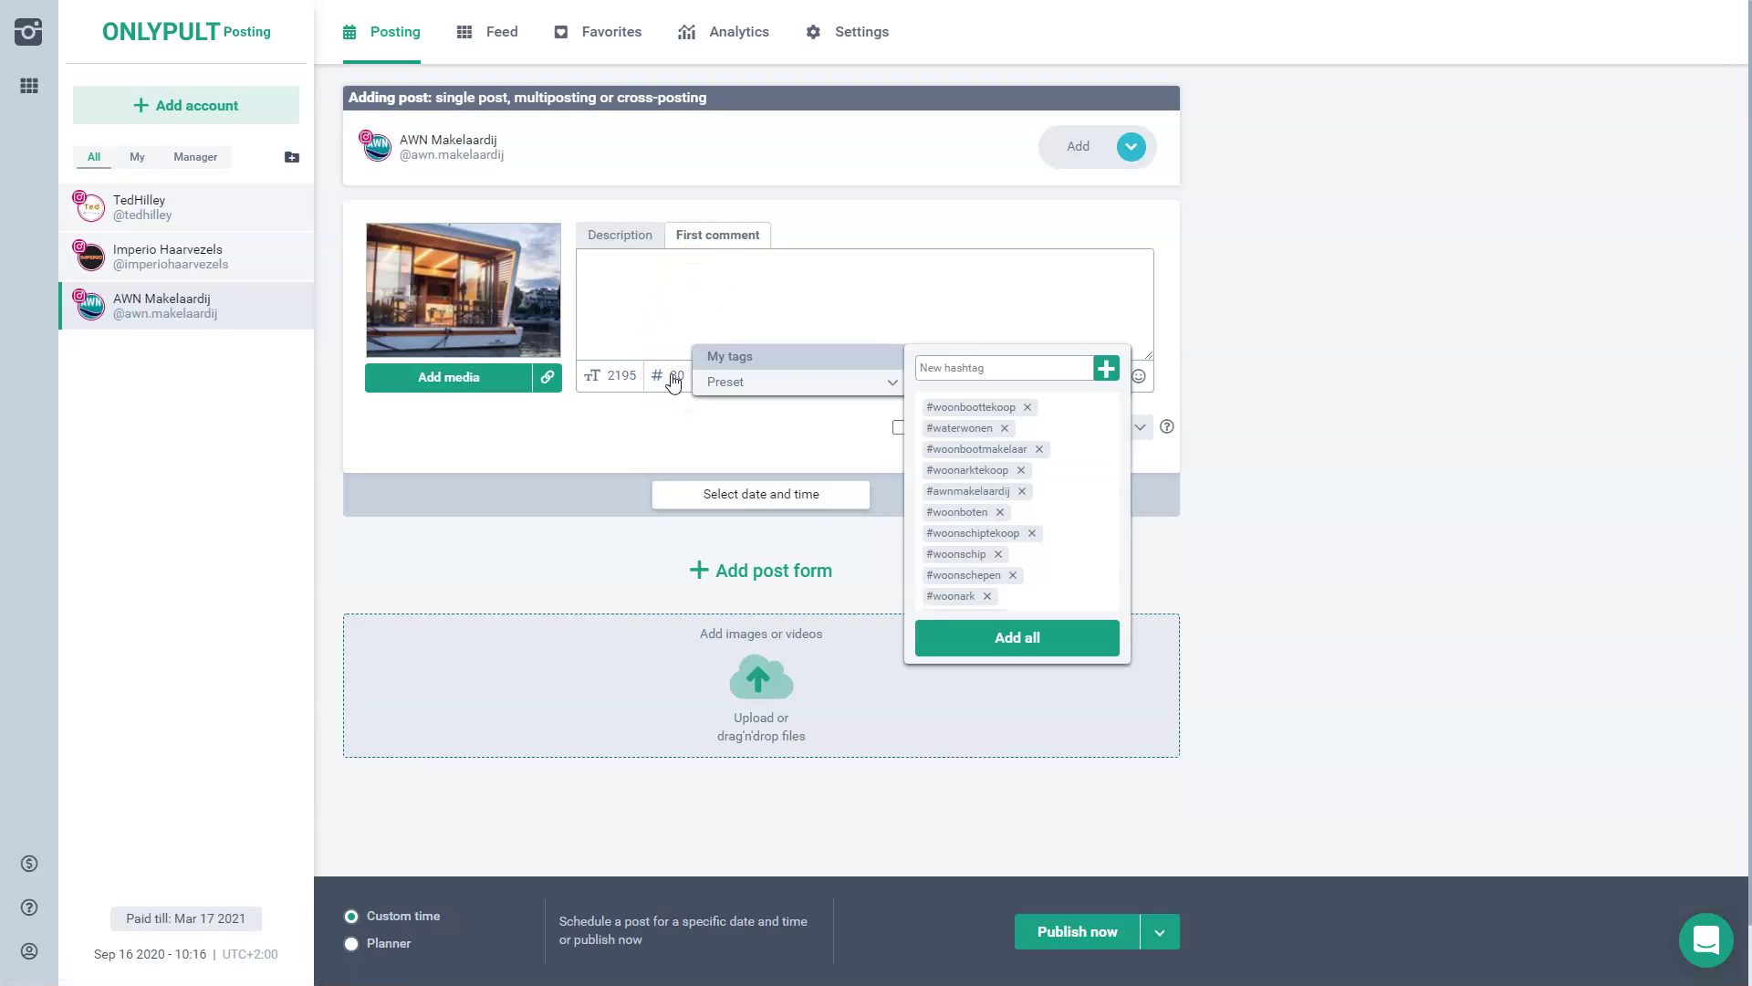
scroll(1036, 481, down, 2)
scroll(1046, 509, up, 2)
scroll(1051, 468, down, 1)
scroll(1050, 468, up, 1)
click(1017, 639)
click(1599, 442)
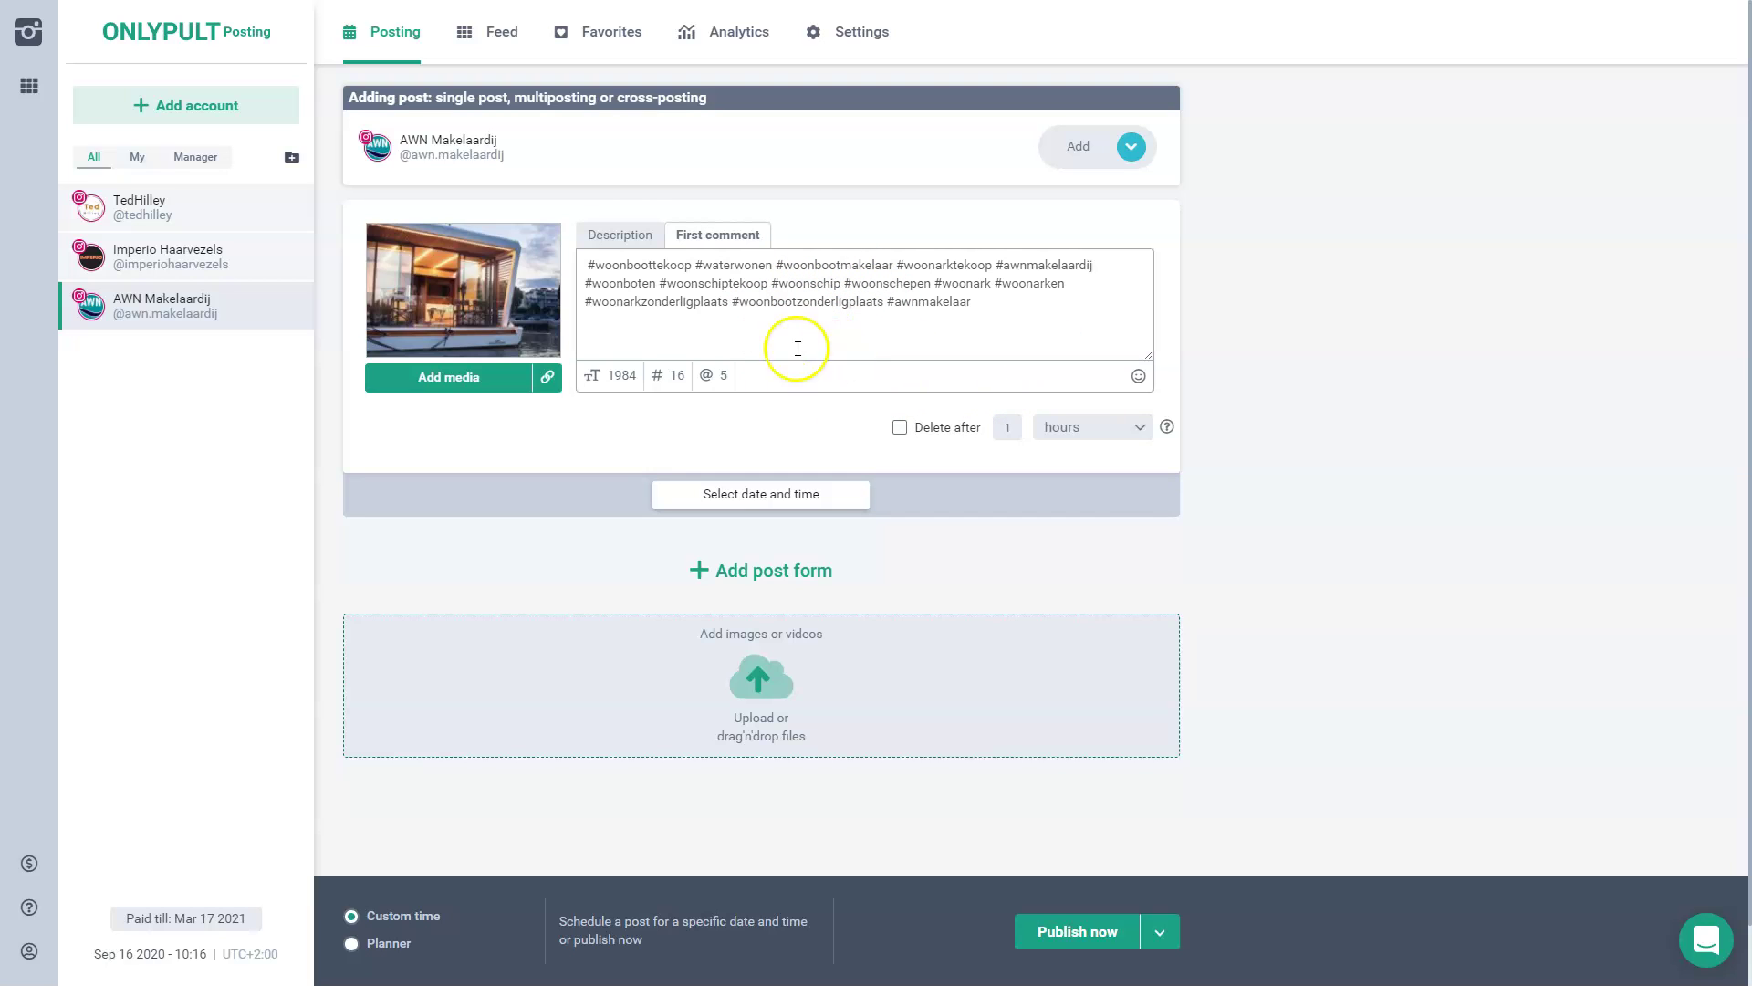
click(626, 234)
click(999, 269)
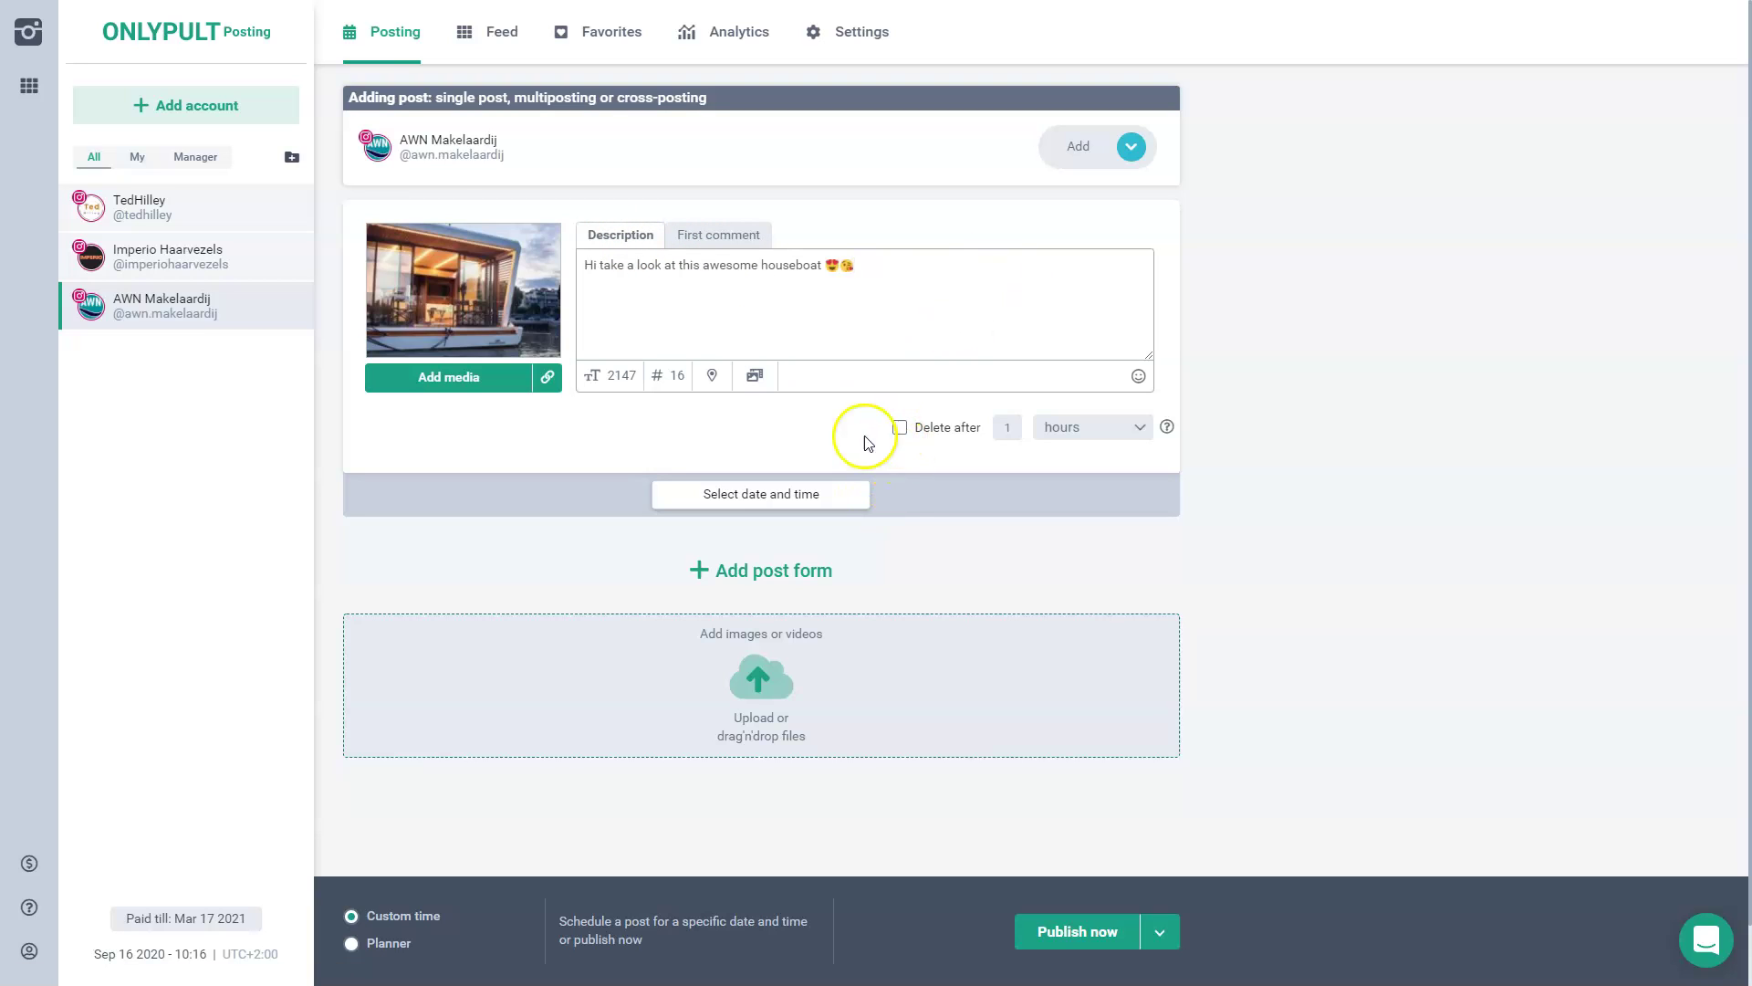
- Enable Delete after and set it to 24 hours
click(899, 428)
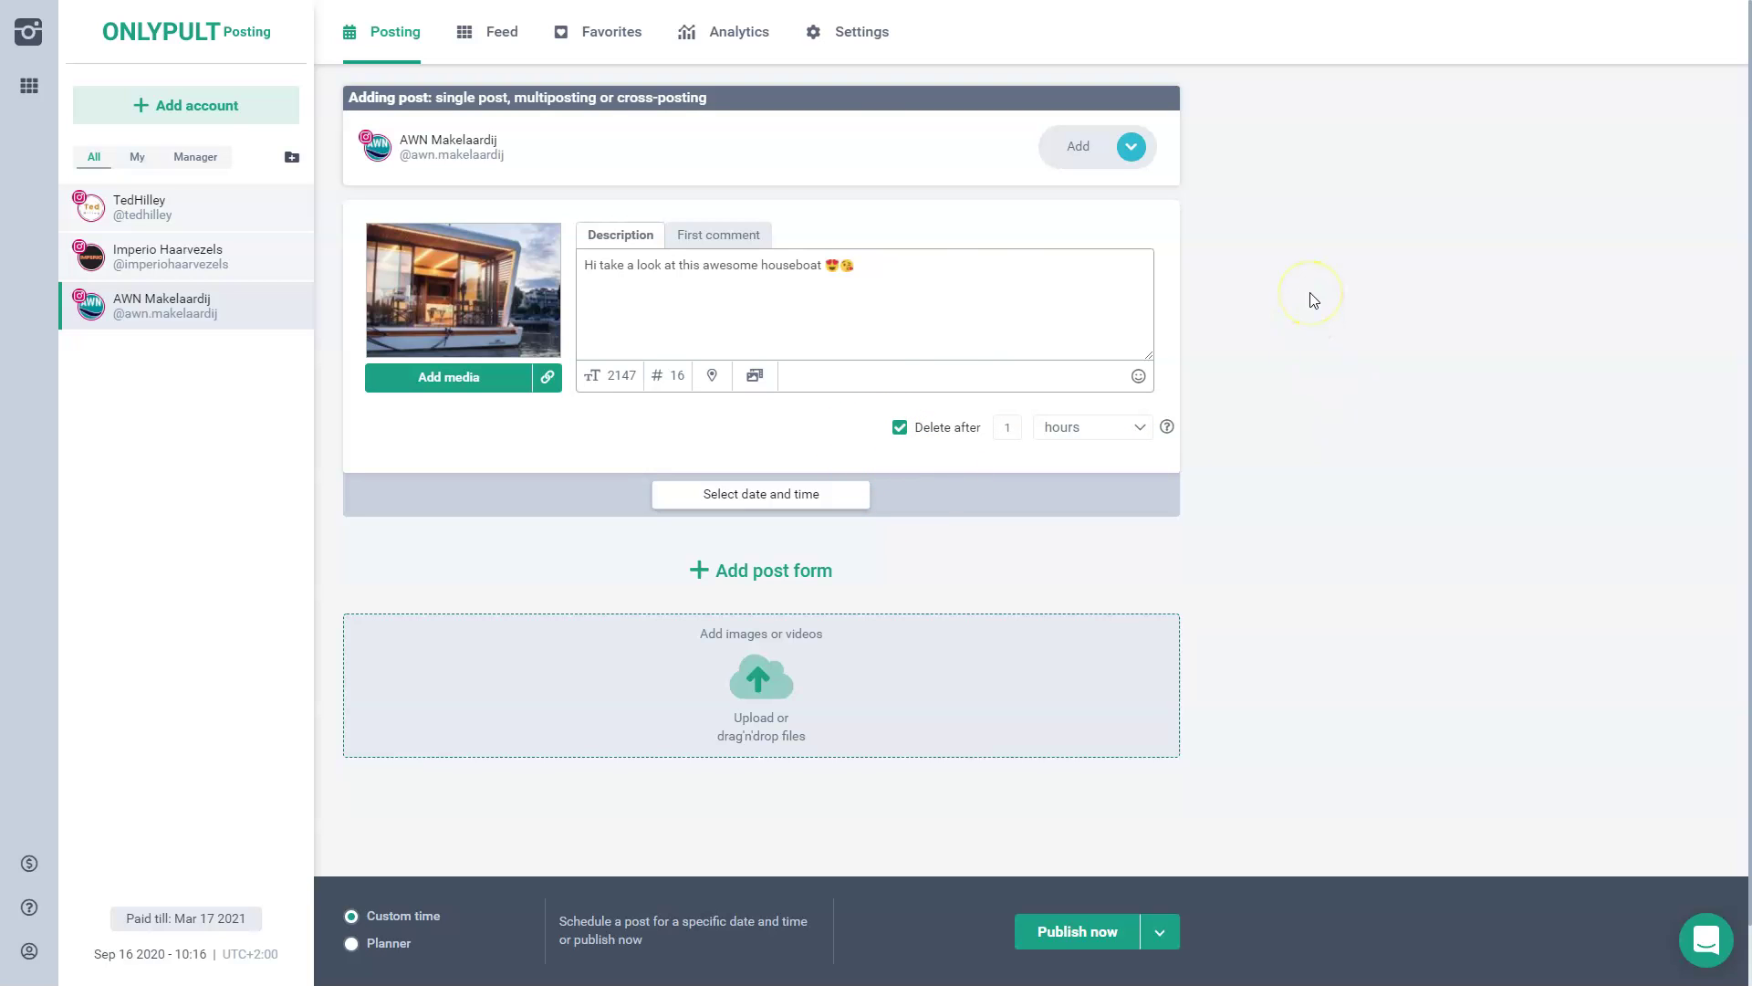
click(1015, 425)
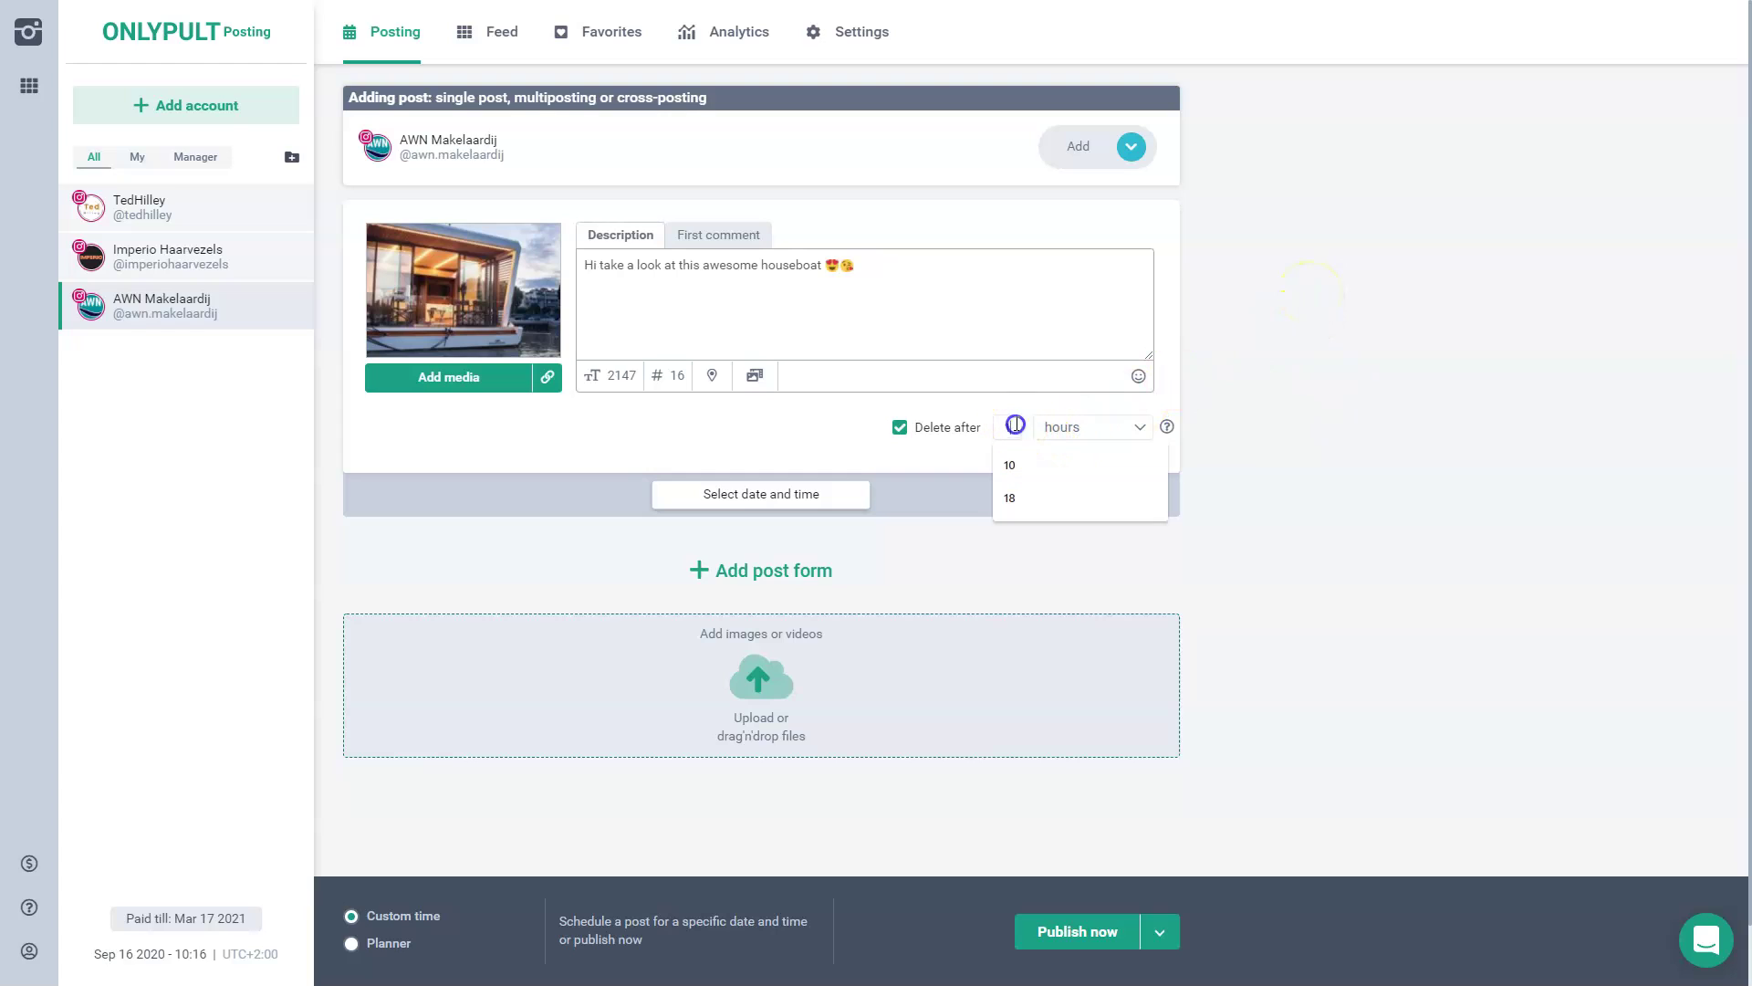
text(23)
key(BackSpace)
text(4)
click(1268, 408)
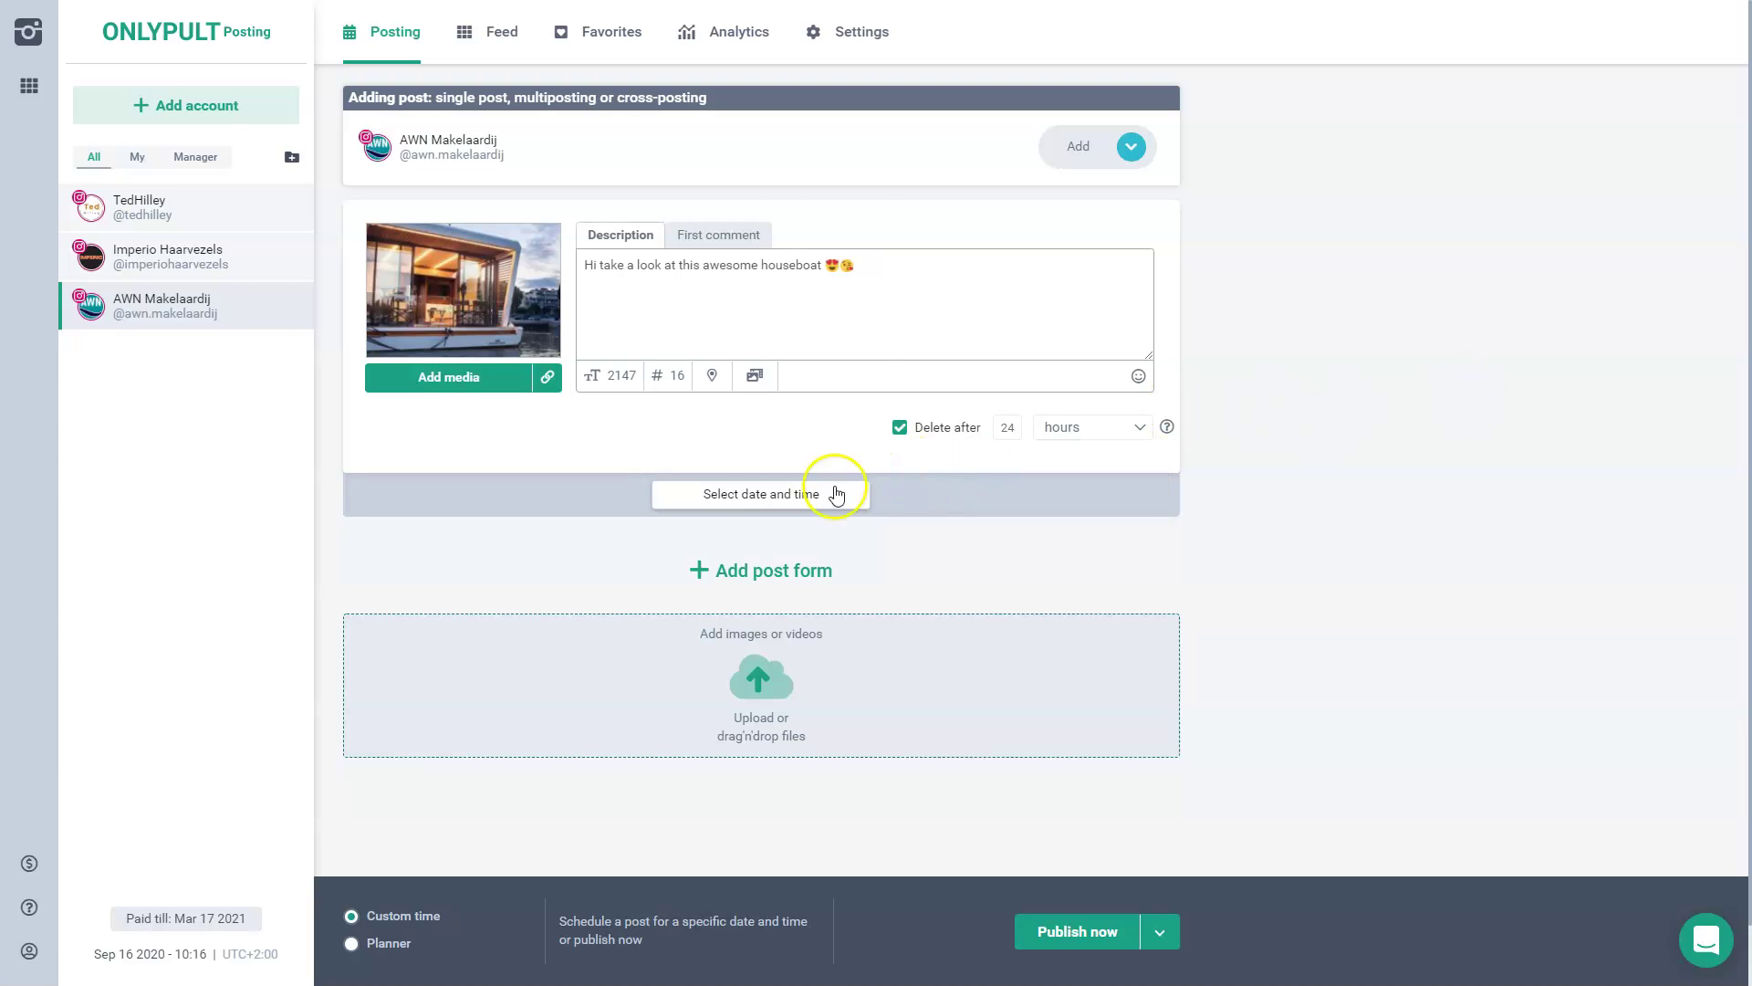
- Set the publishing time to Sep 16 2020, 20:00 and save the scheduled post
click(769, 493)
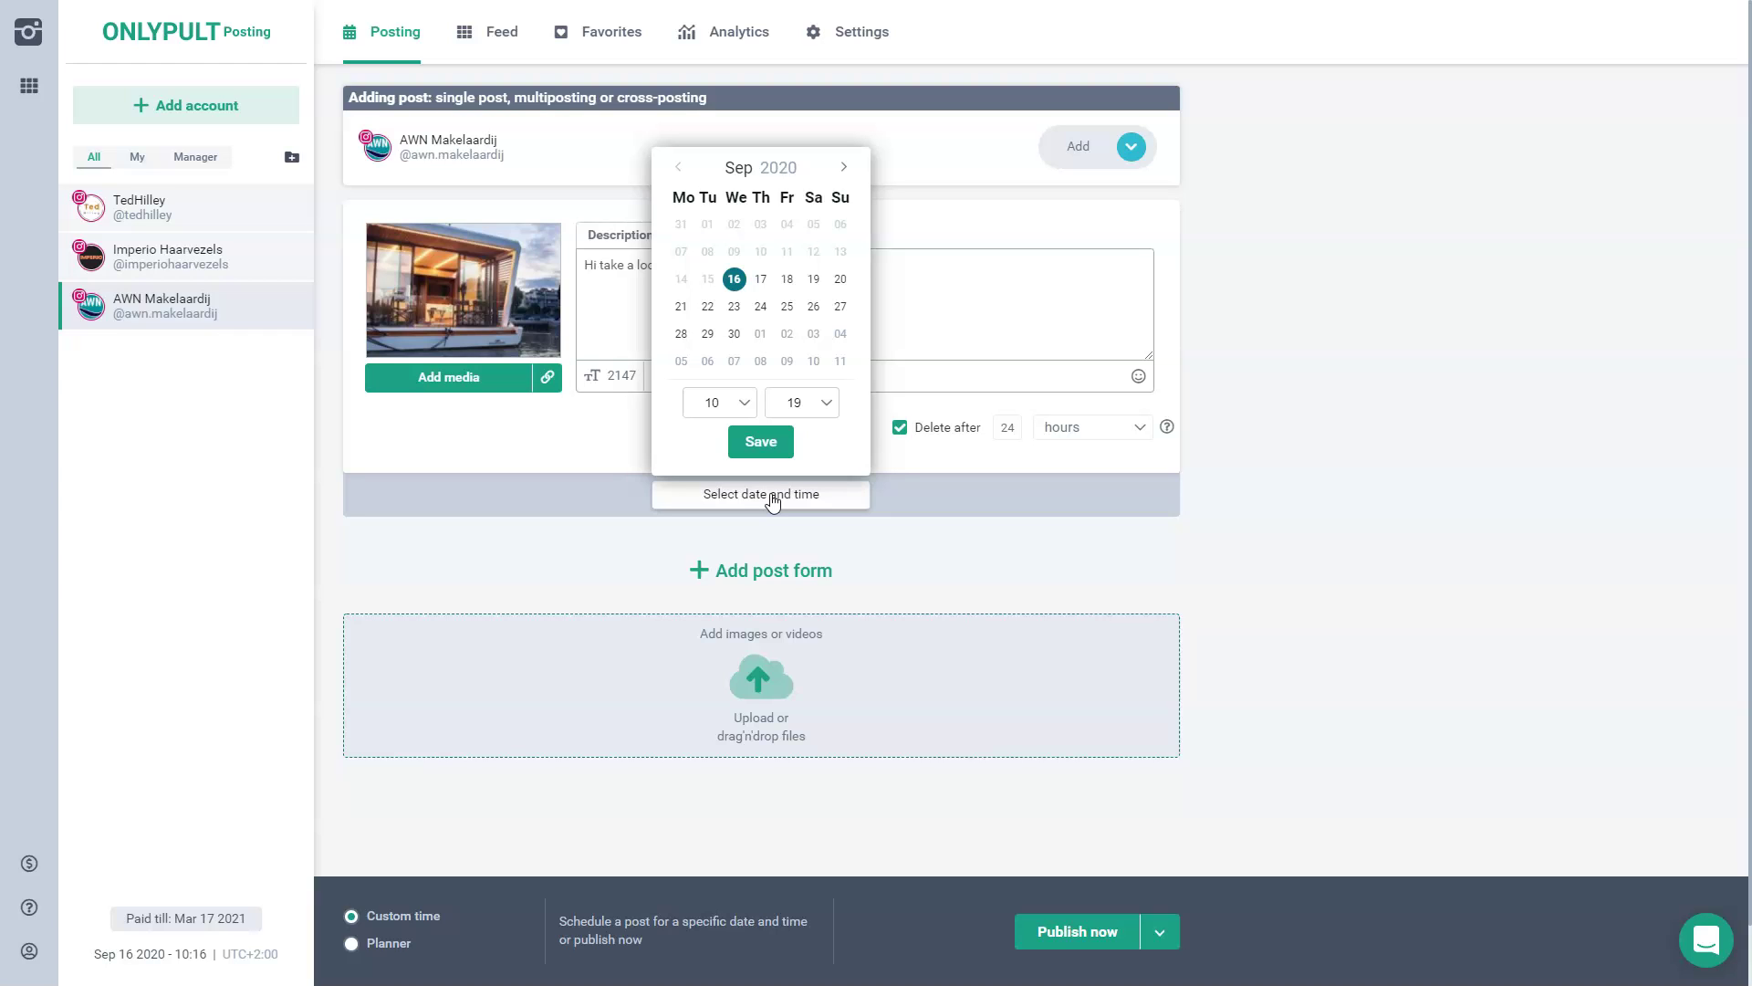
click(735, 403)
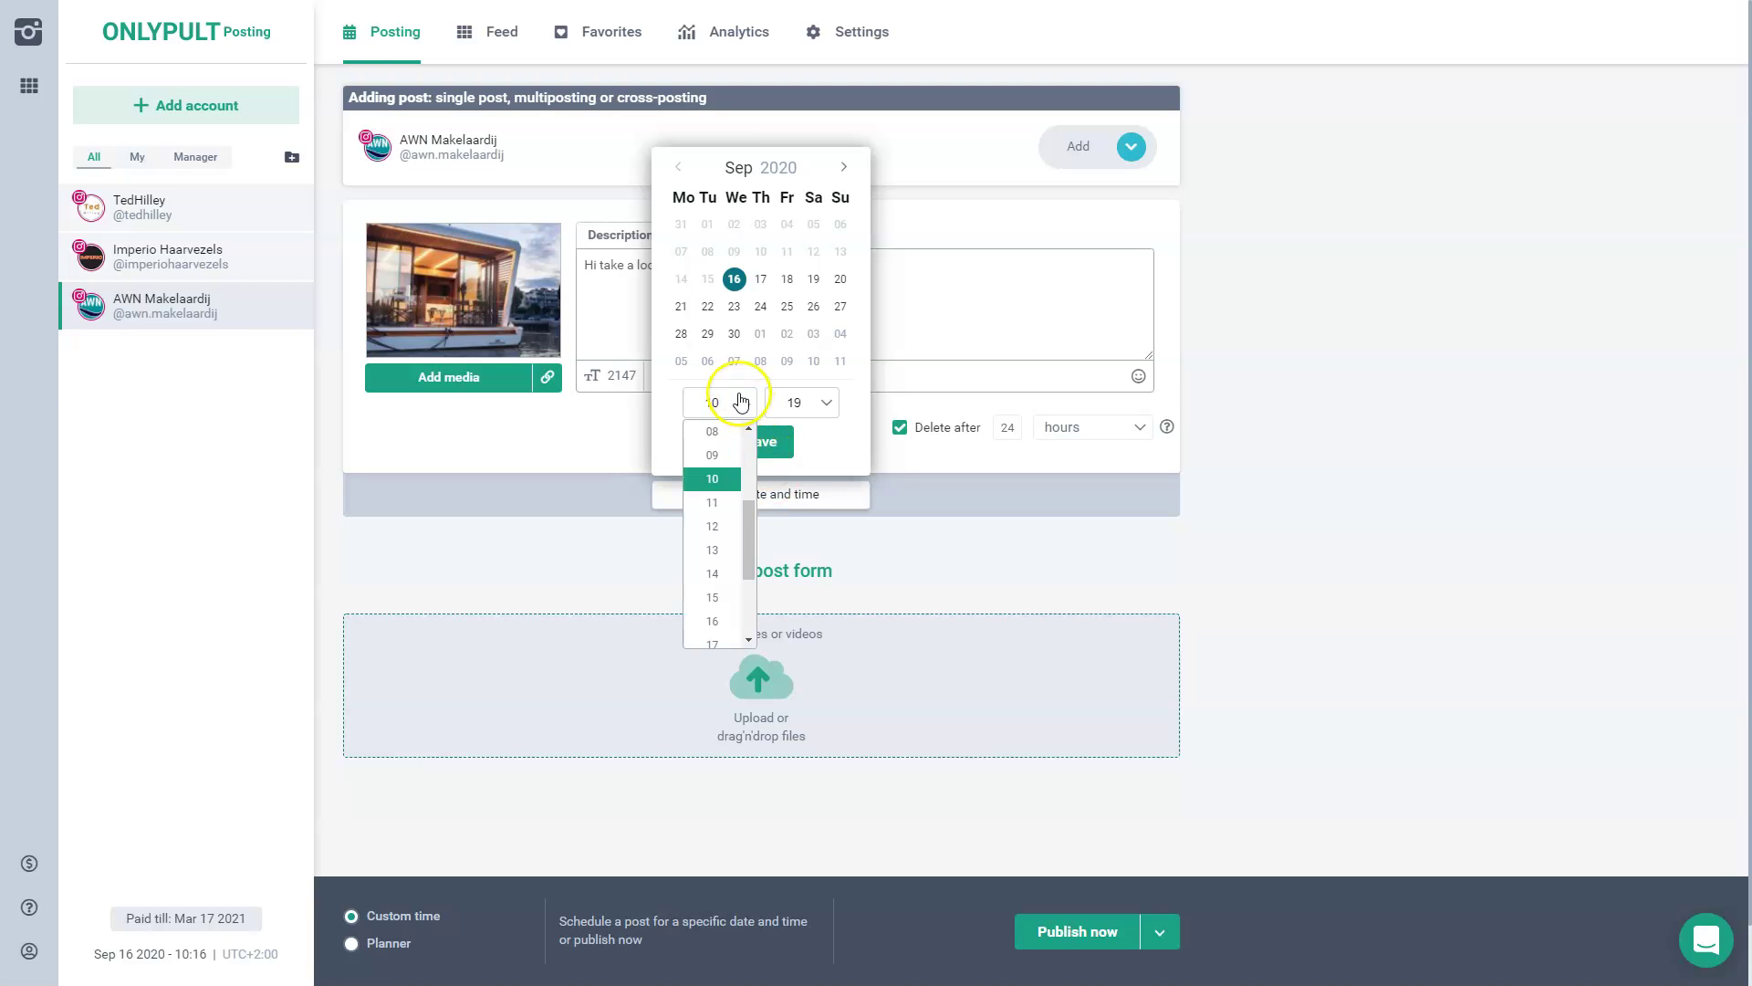
scroll(715, 584, down, 2)
click(715, 618)
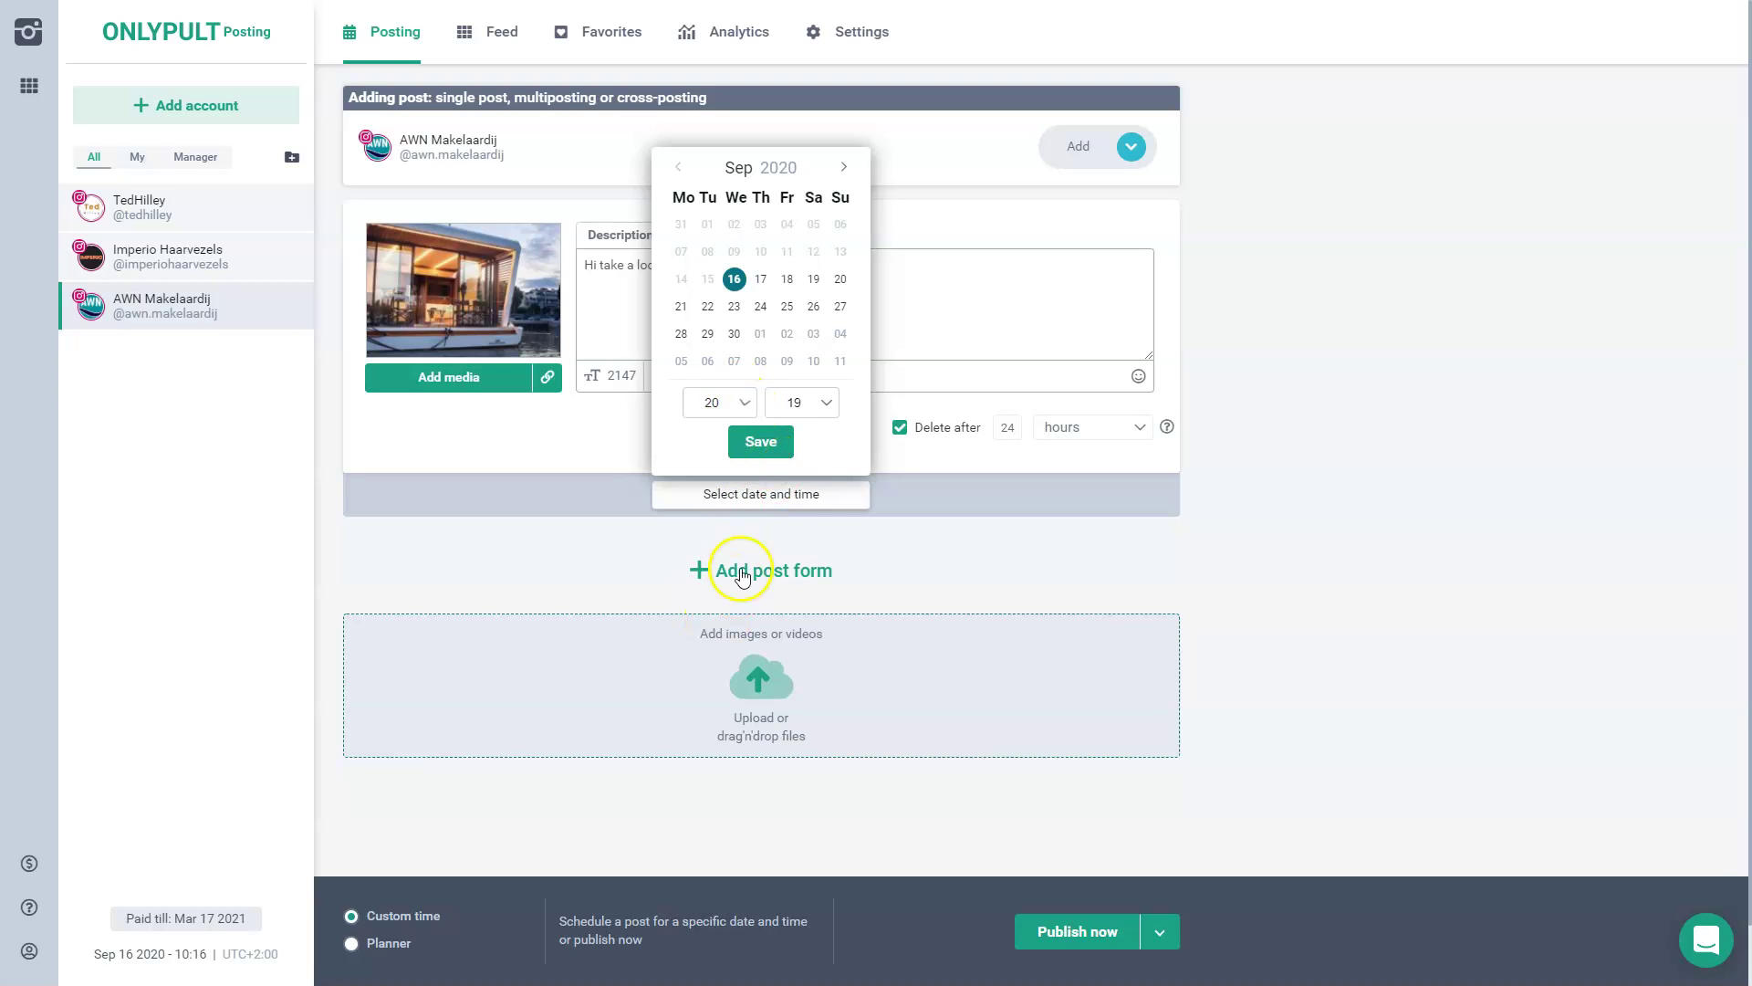
click(826, 408)
scroll(831, 456, up, 5)
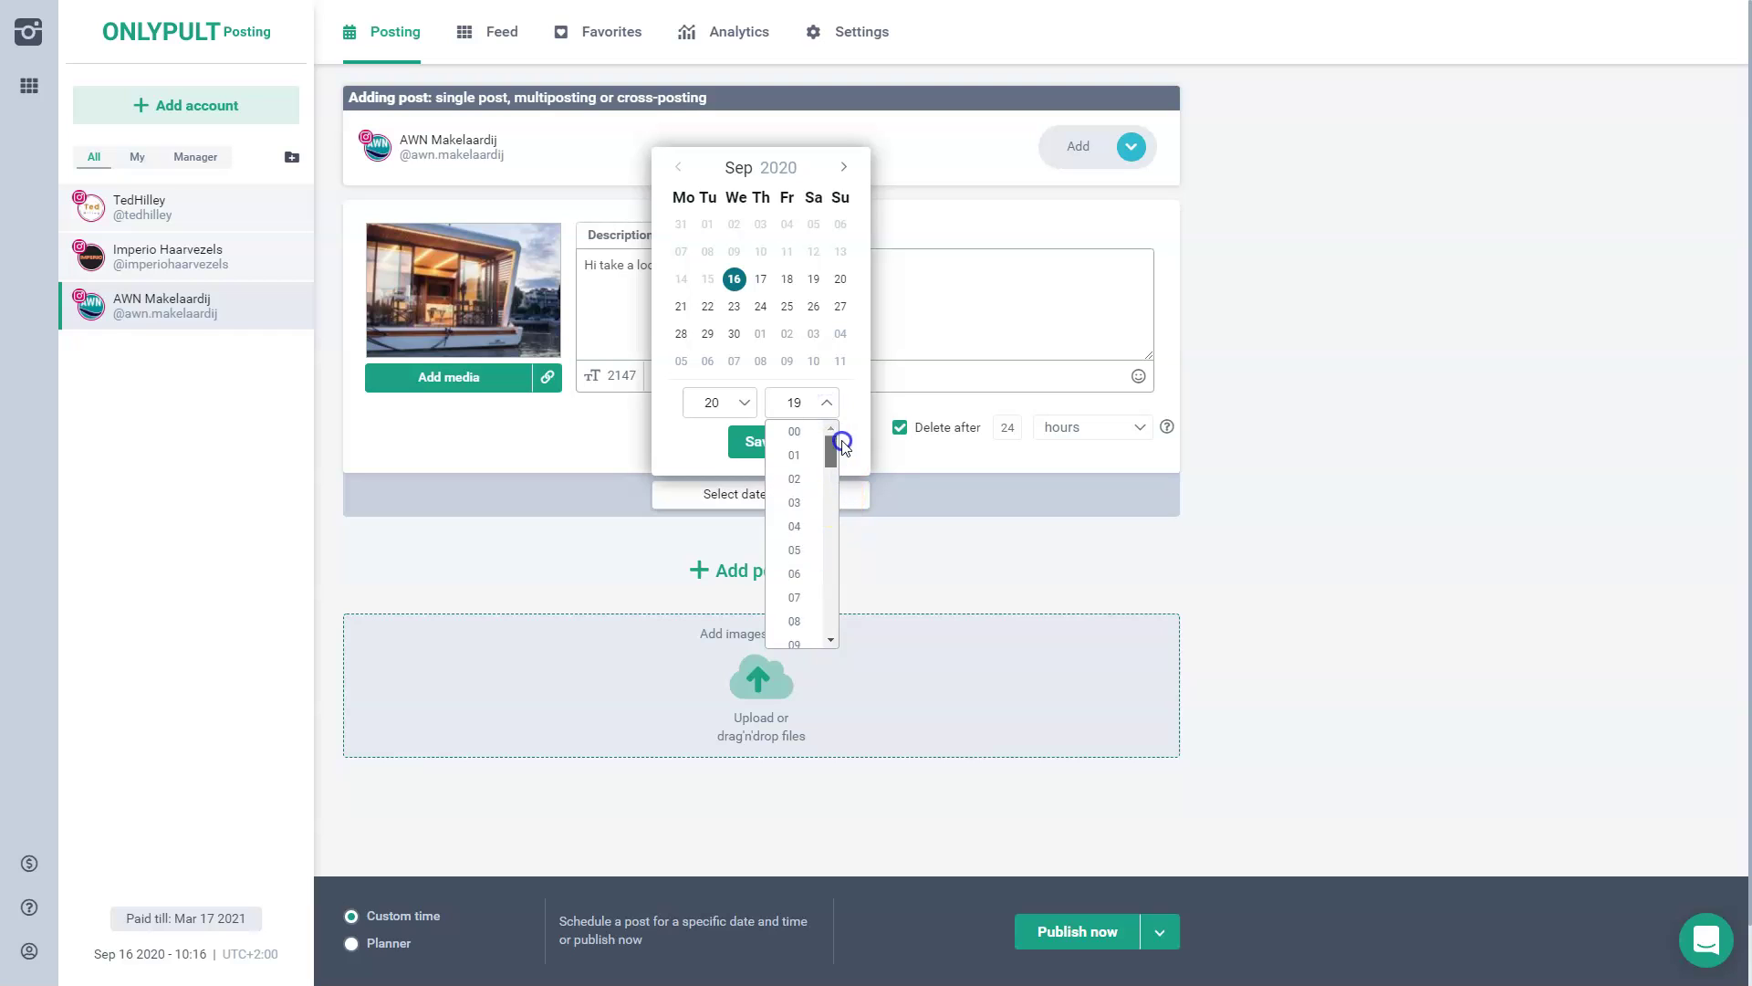
click(792, 432)
click(760, 441)
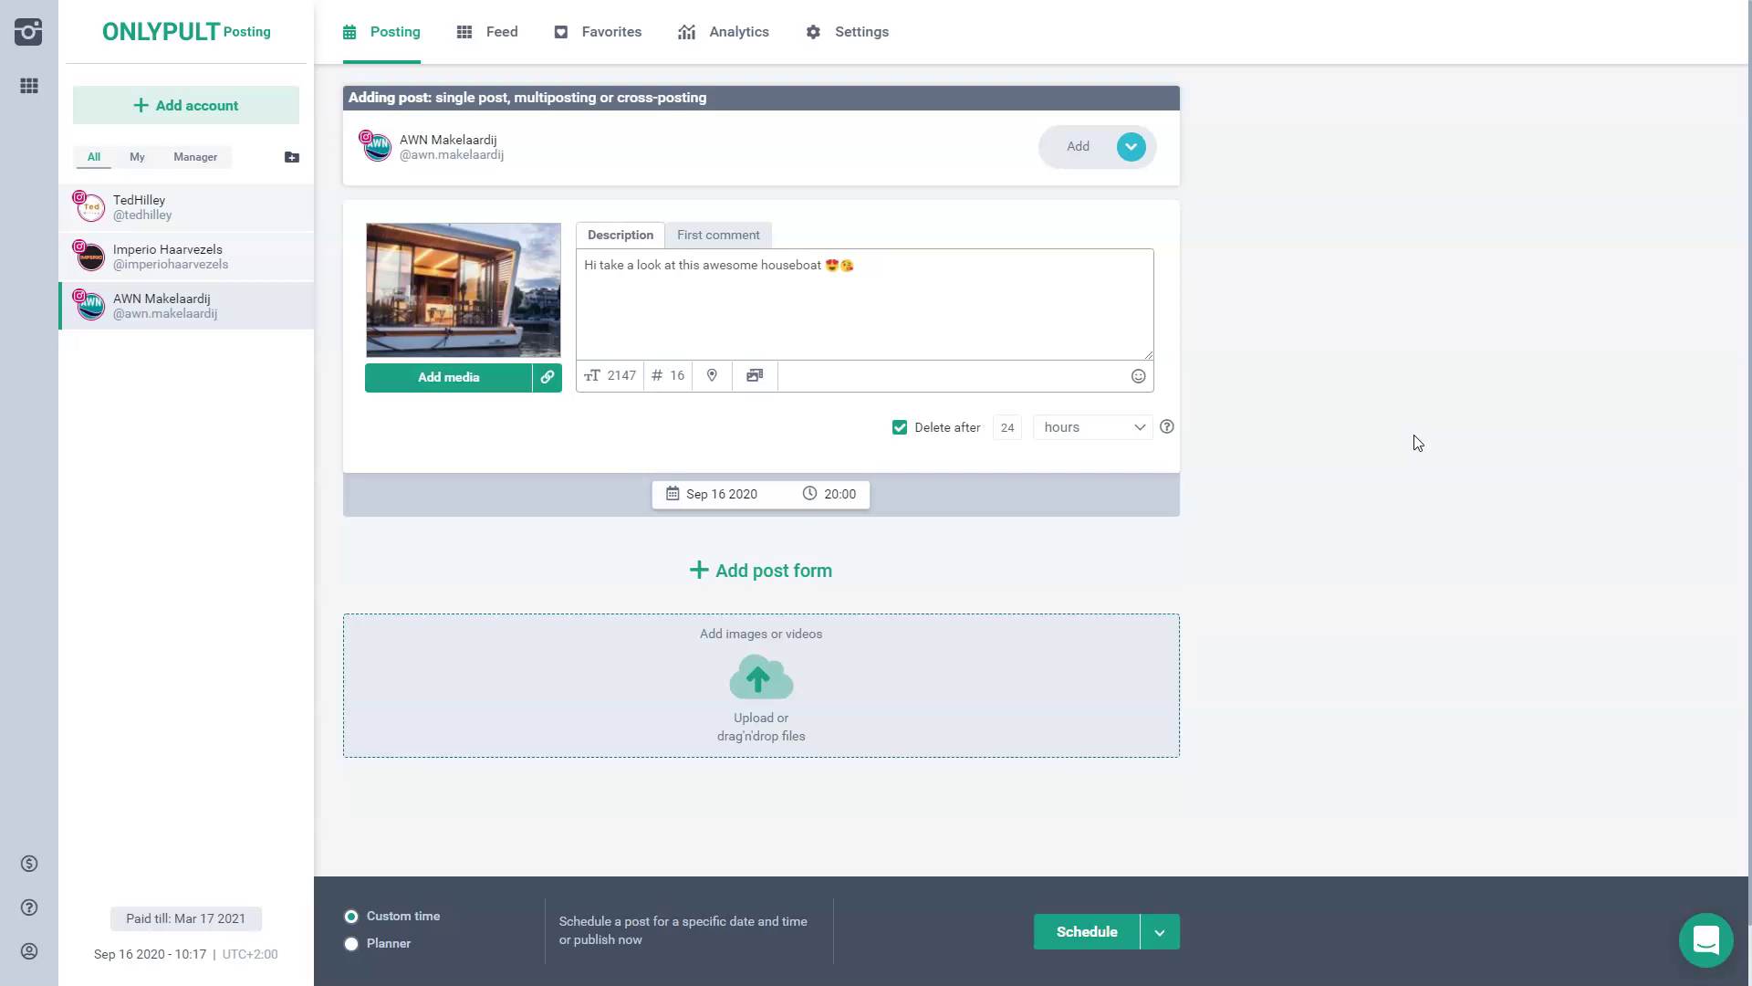
click(1452, 418)
- Go to the Feed and open the Sep 15 2020 houseboat post's detail view
click(491, 35)
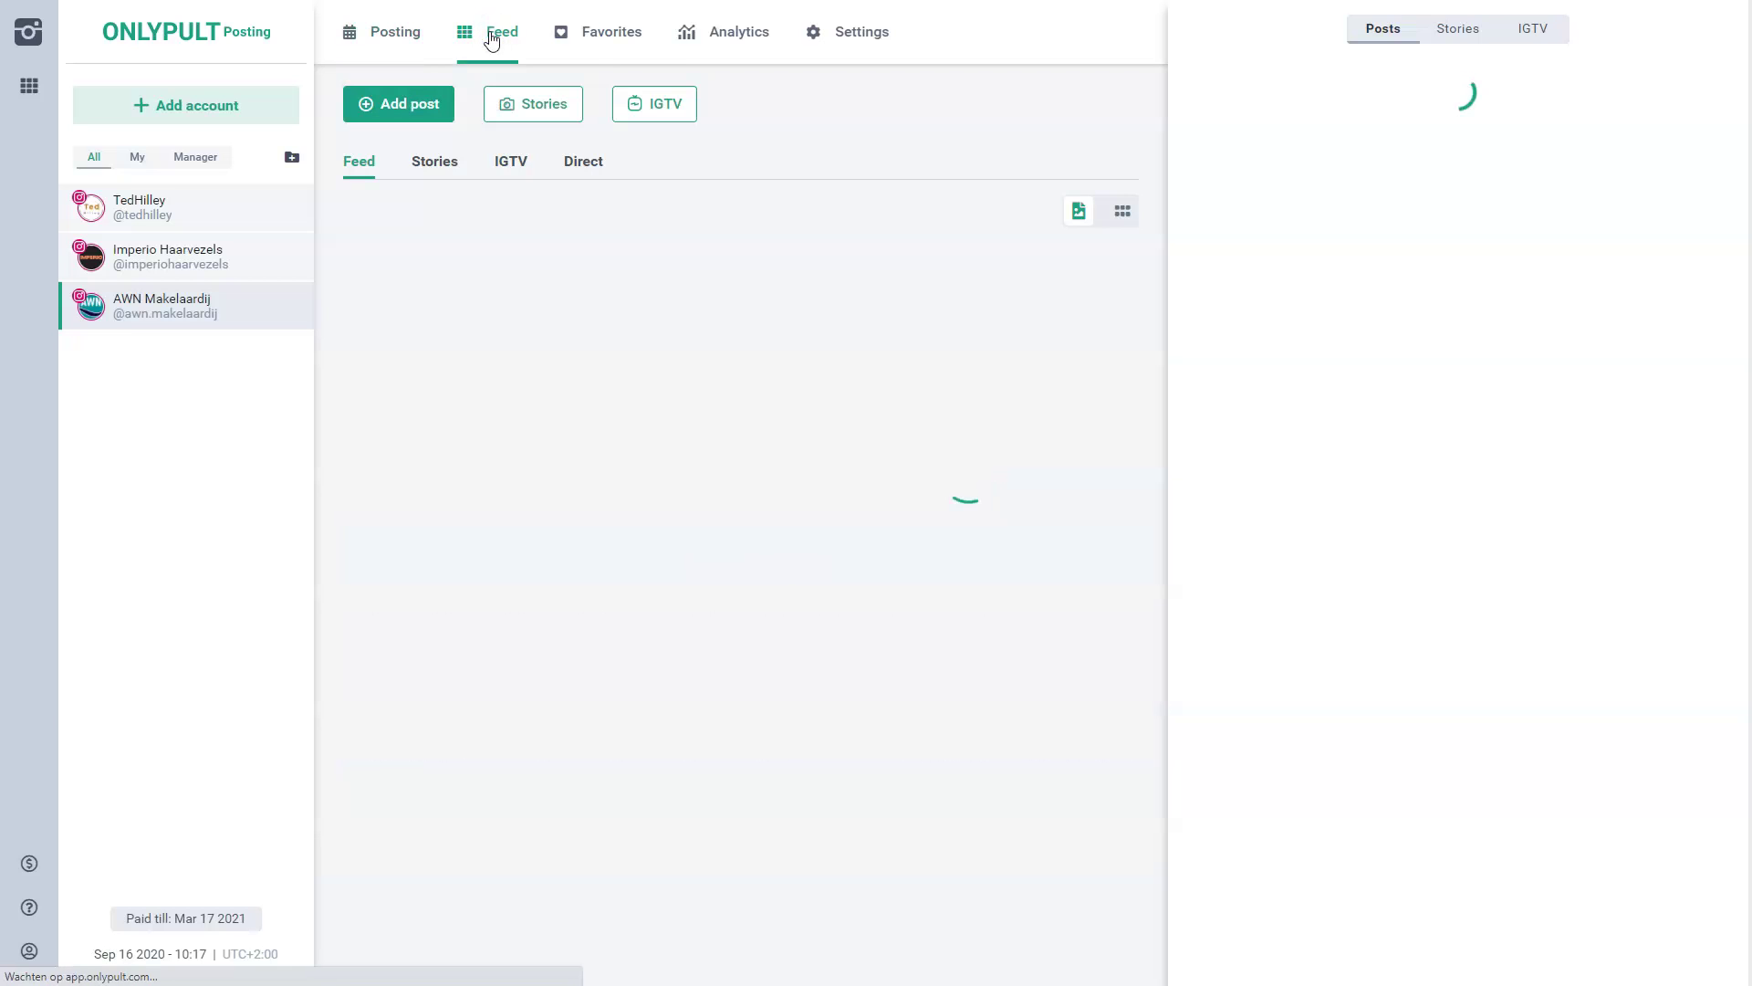
drag(566, 748, 663, 855)
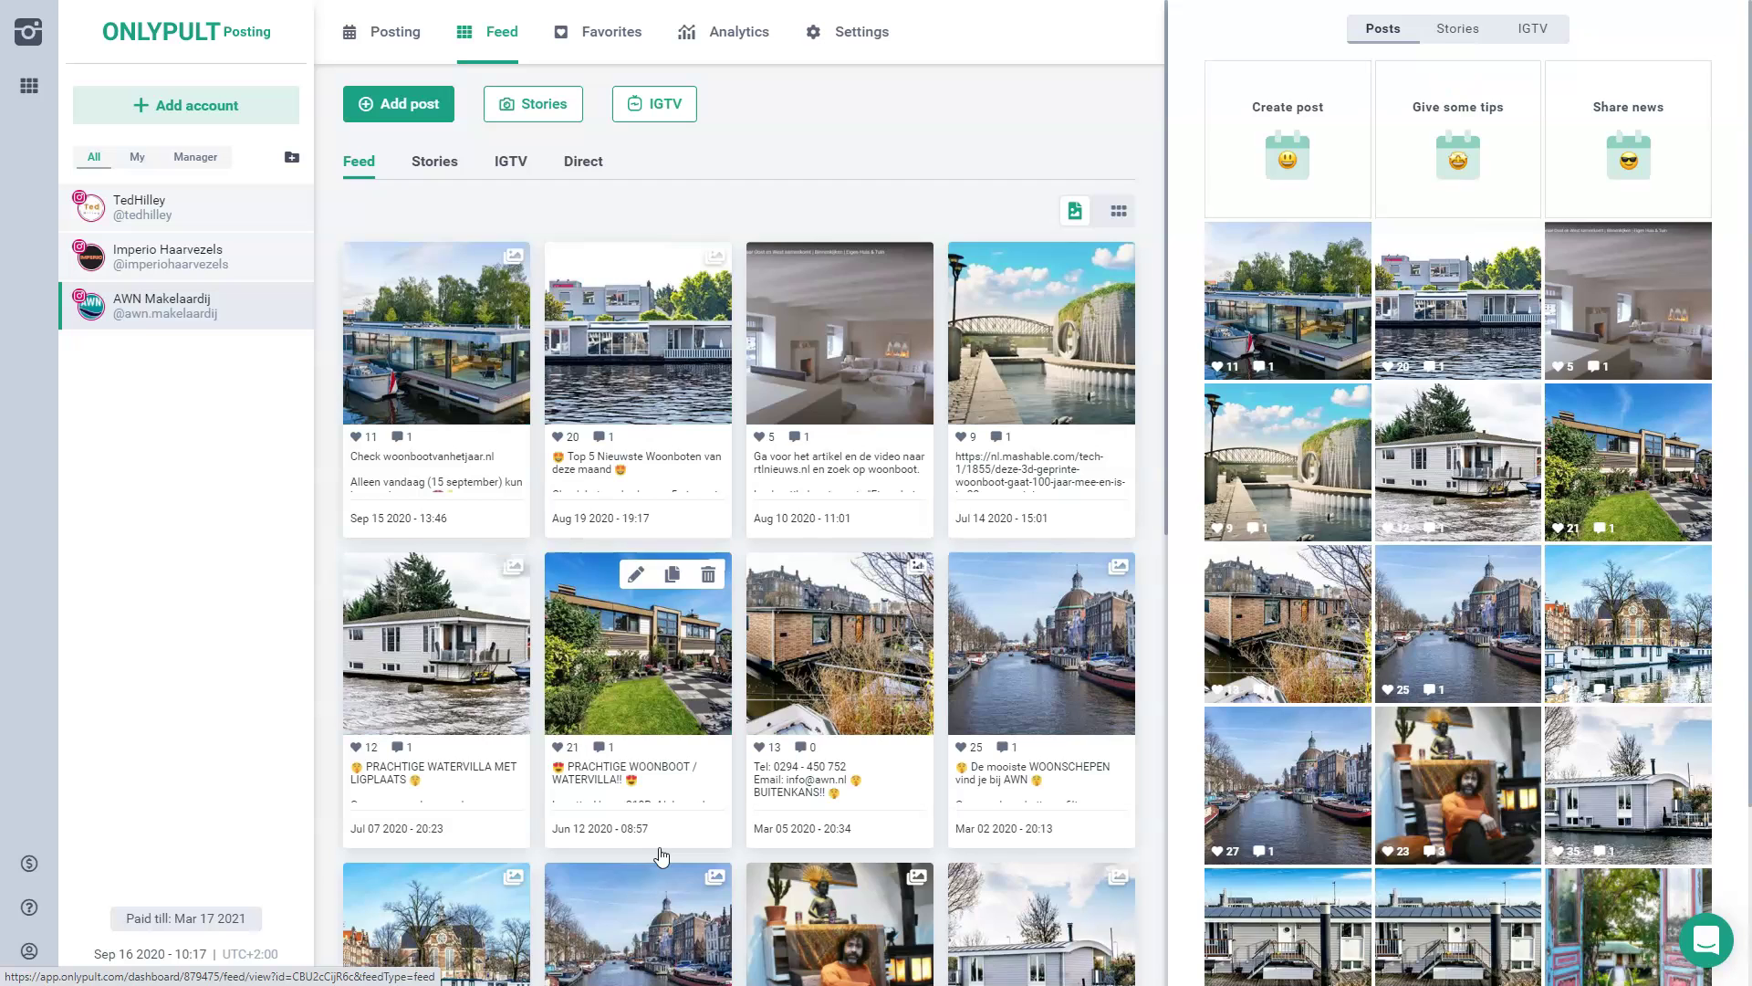
click(361, 445)
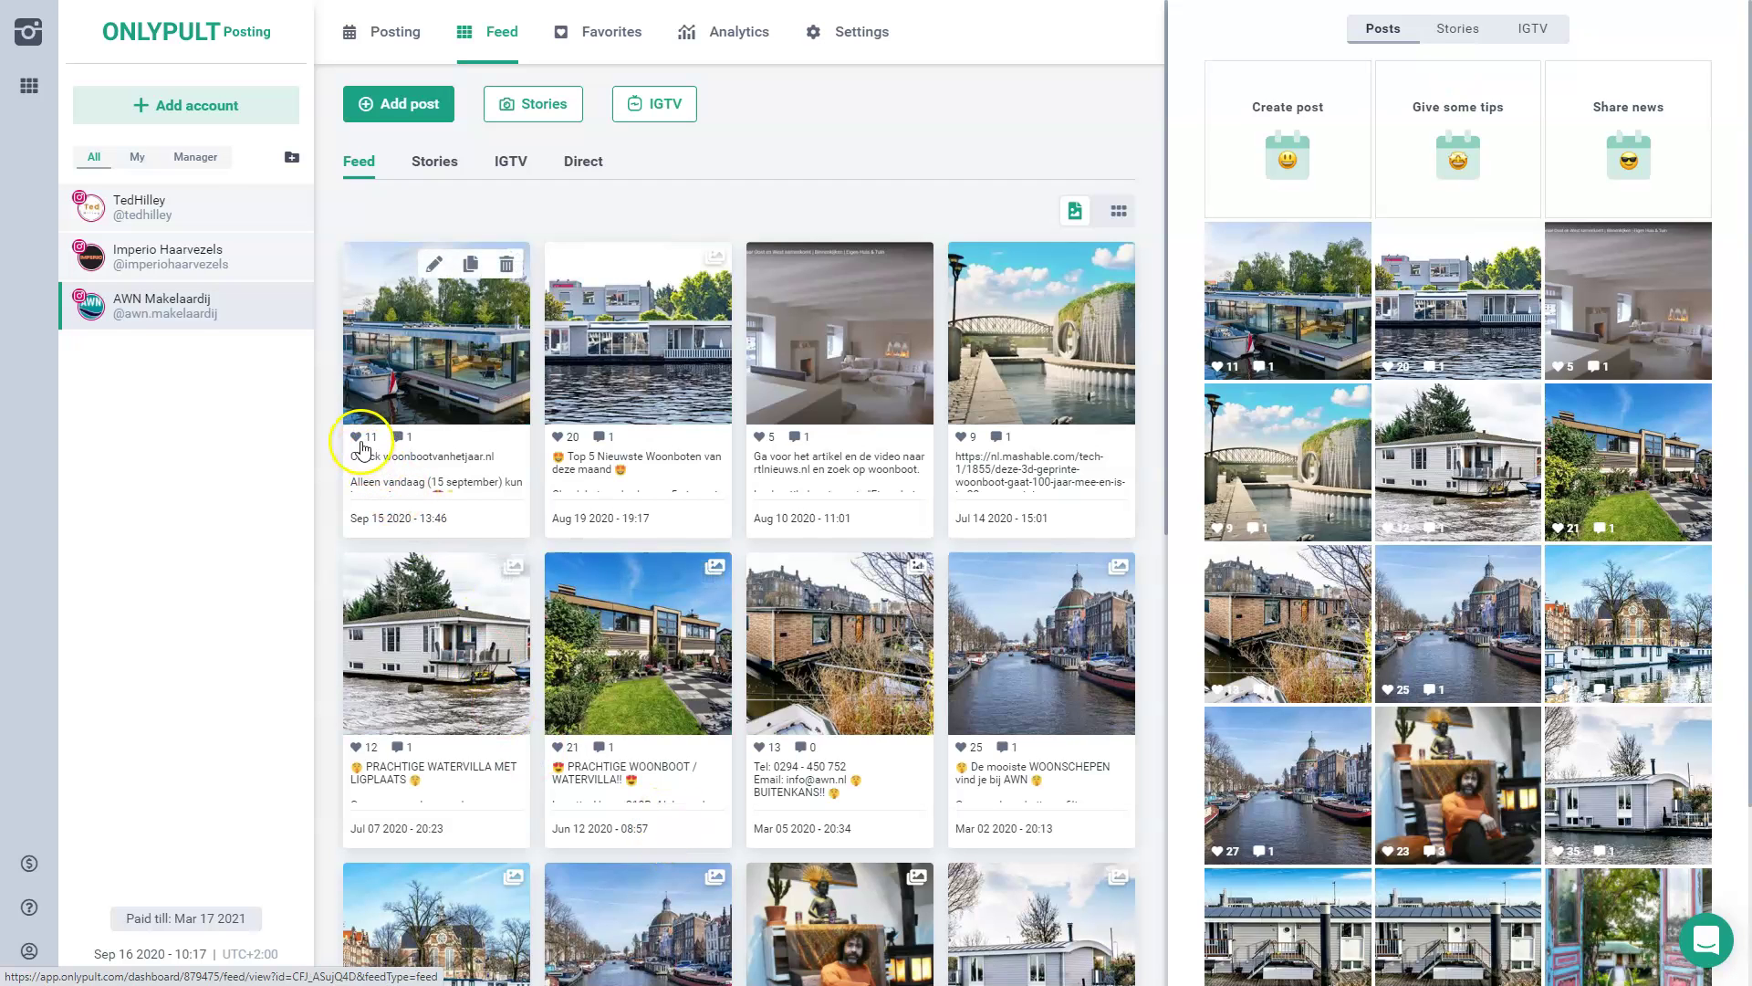
click(459, 351)
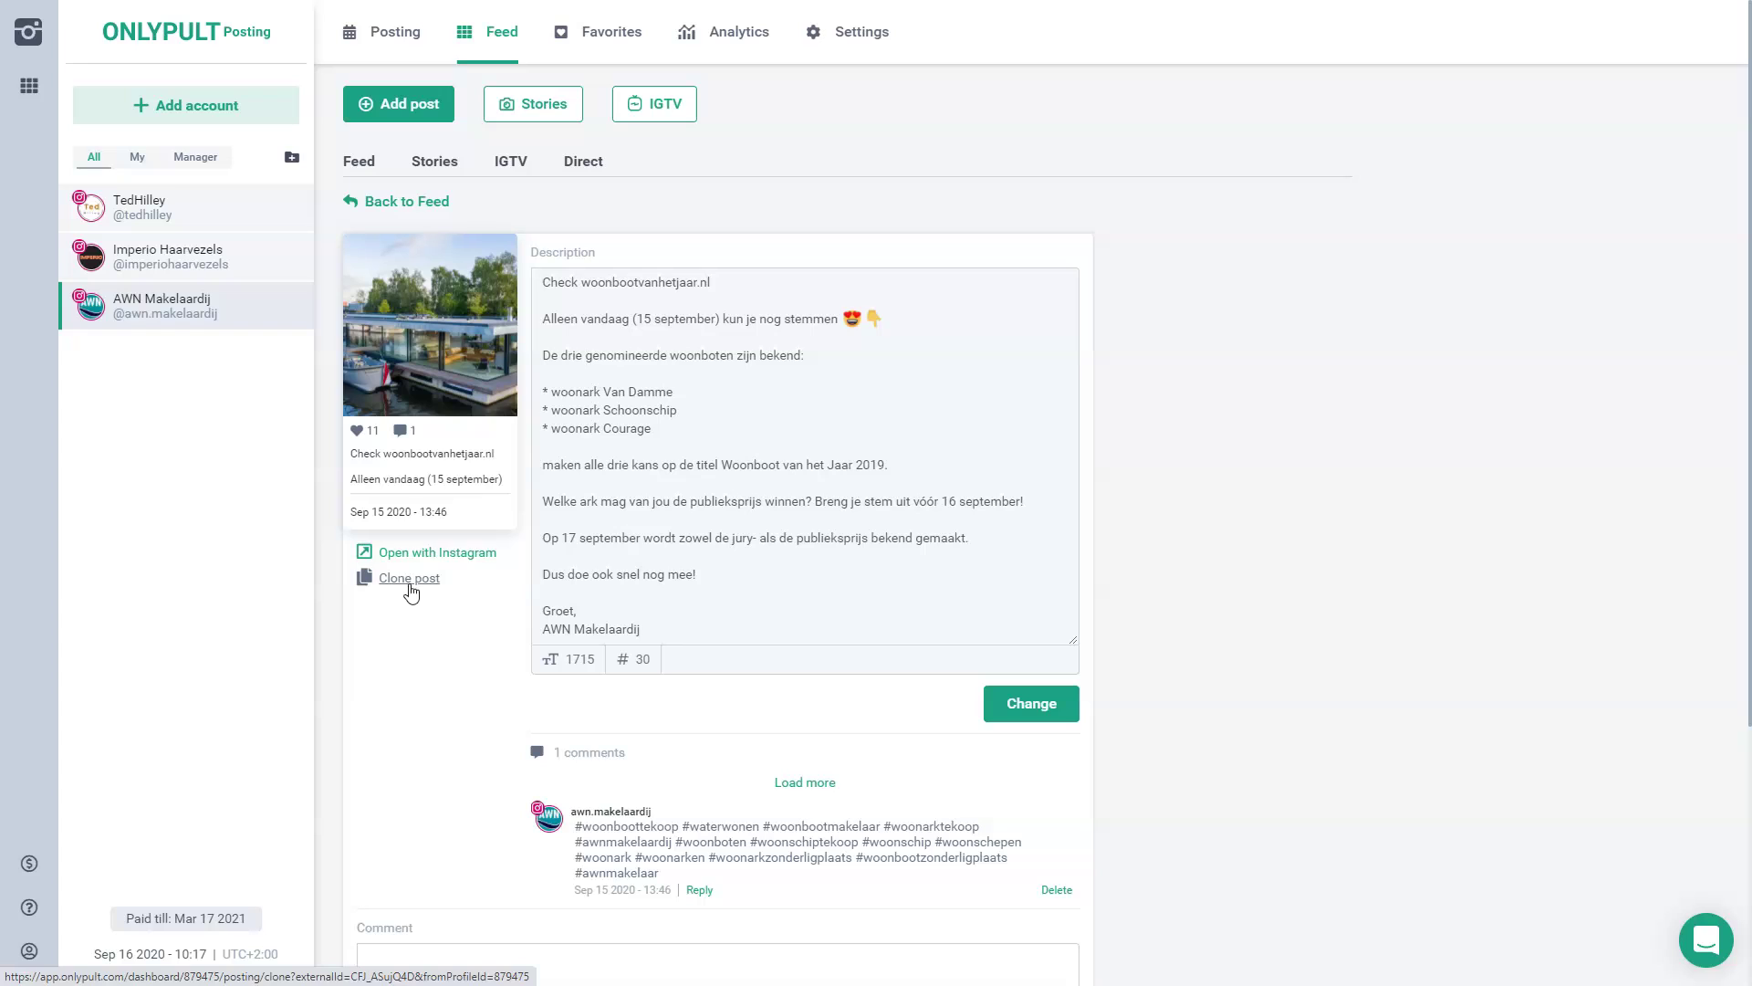
click(426, 558)
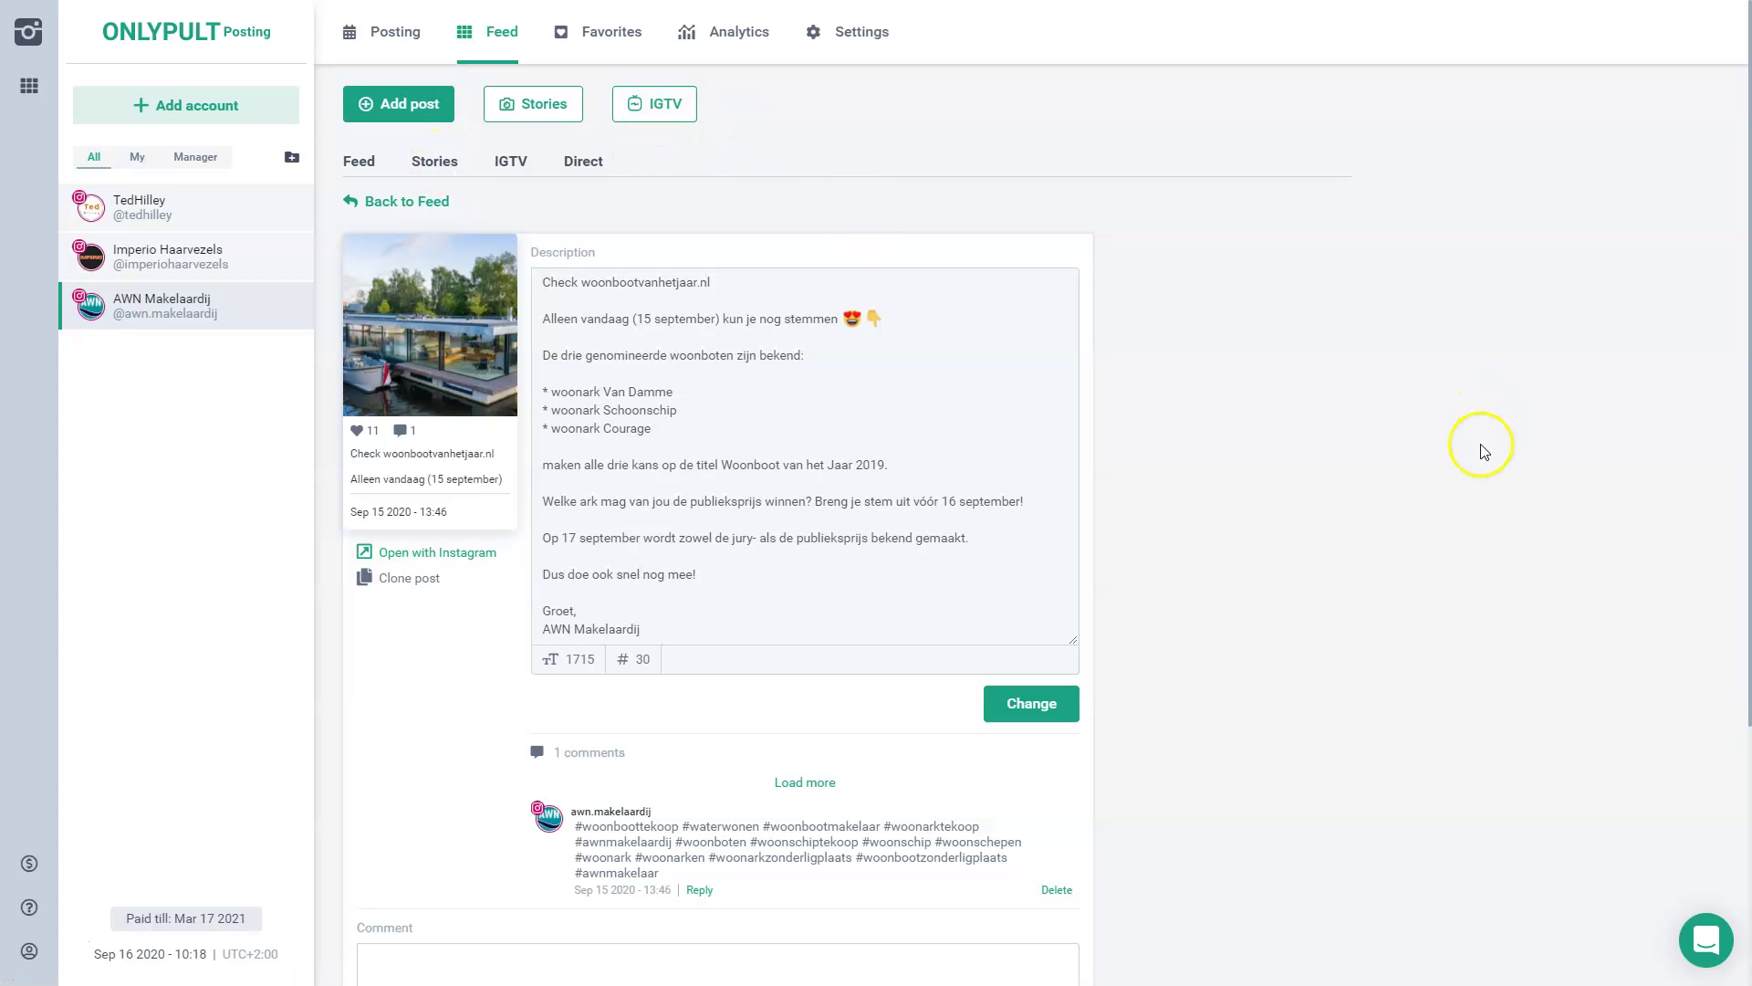
- Open Favorites on Tracked users and scroll down to the LUXURY HOUSEBOATS posts
click(608, 35)
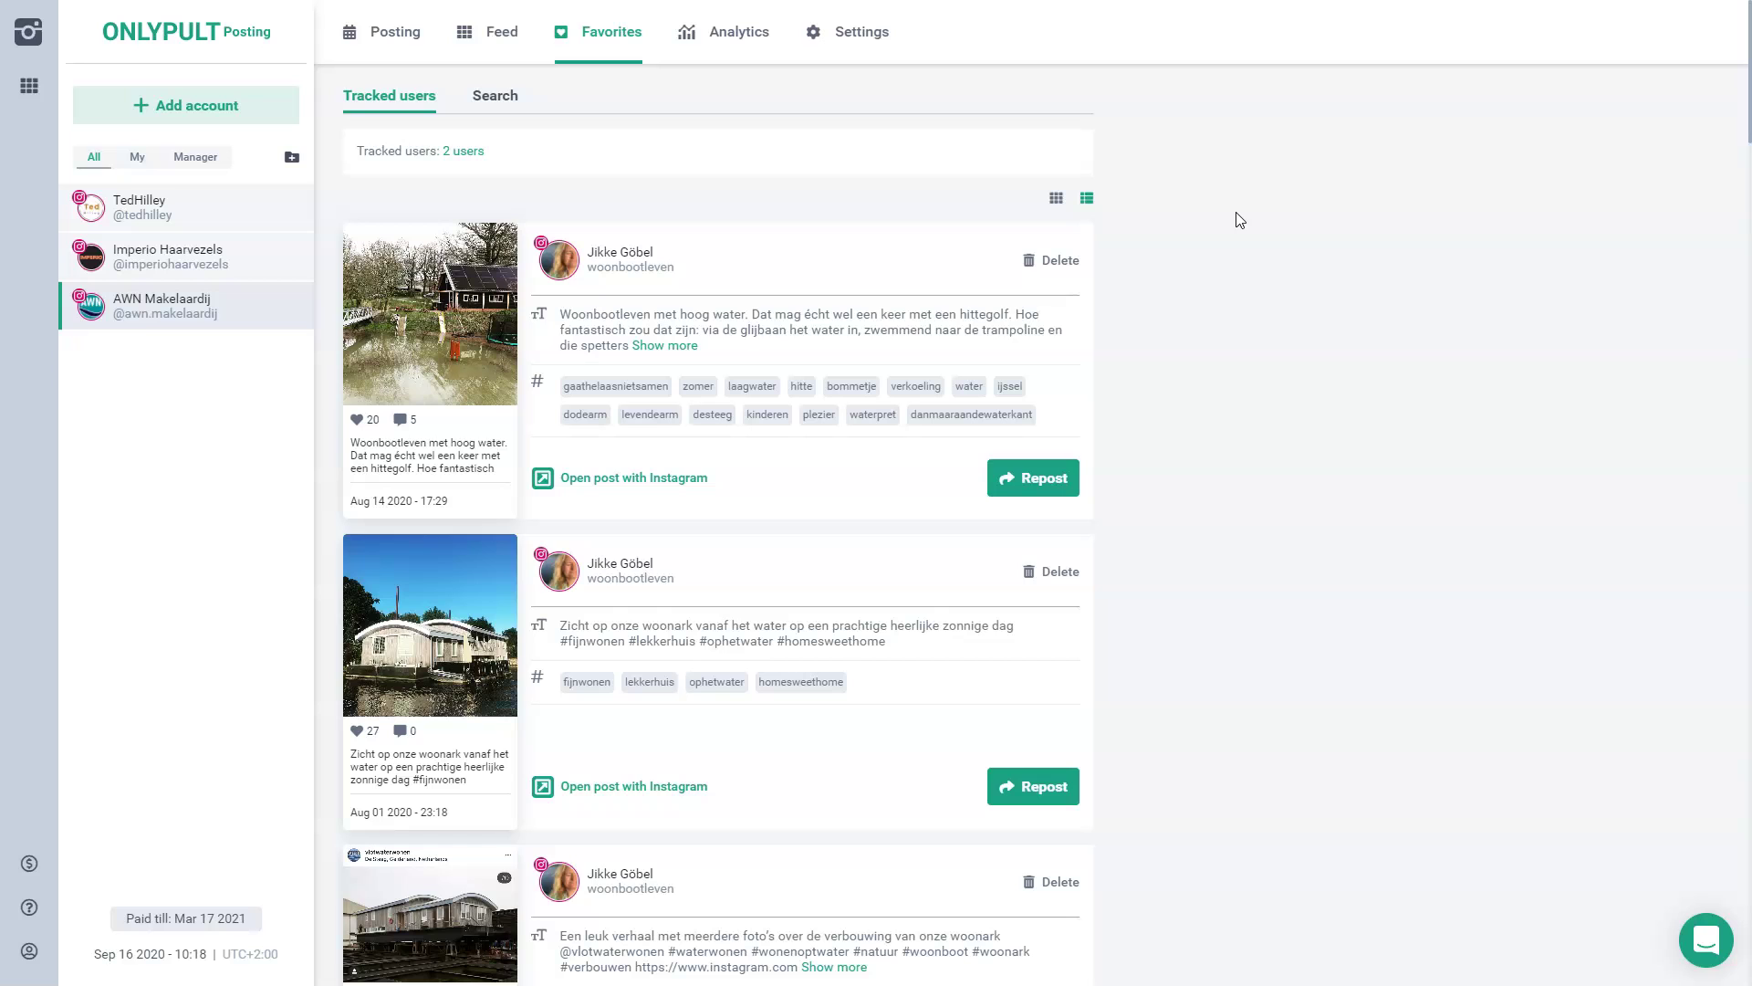
scroll(1351, 502, down, 3)
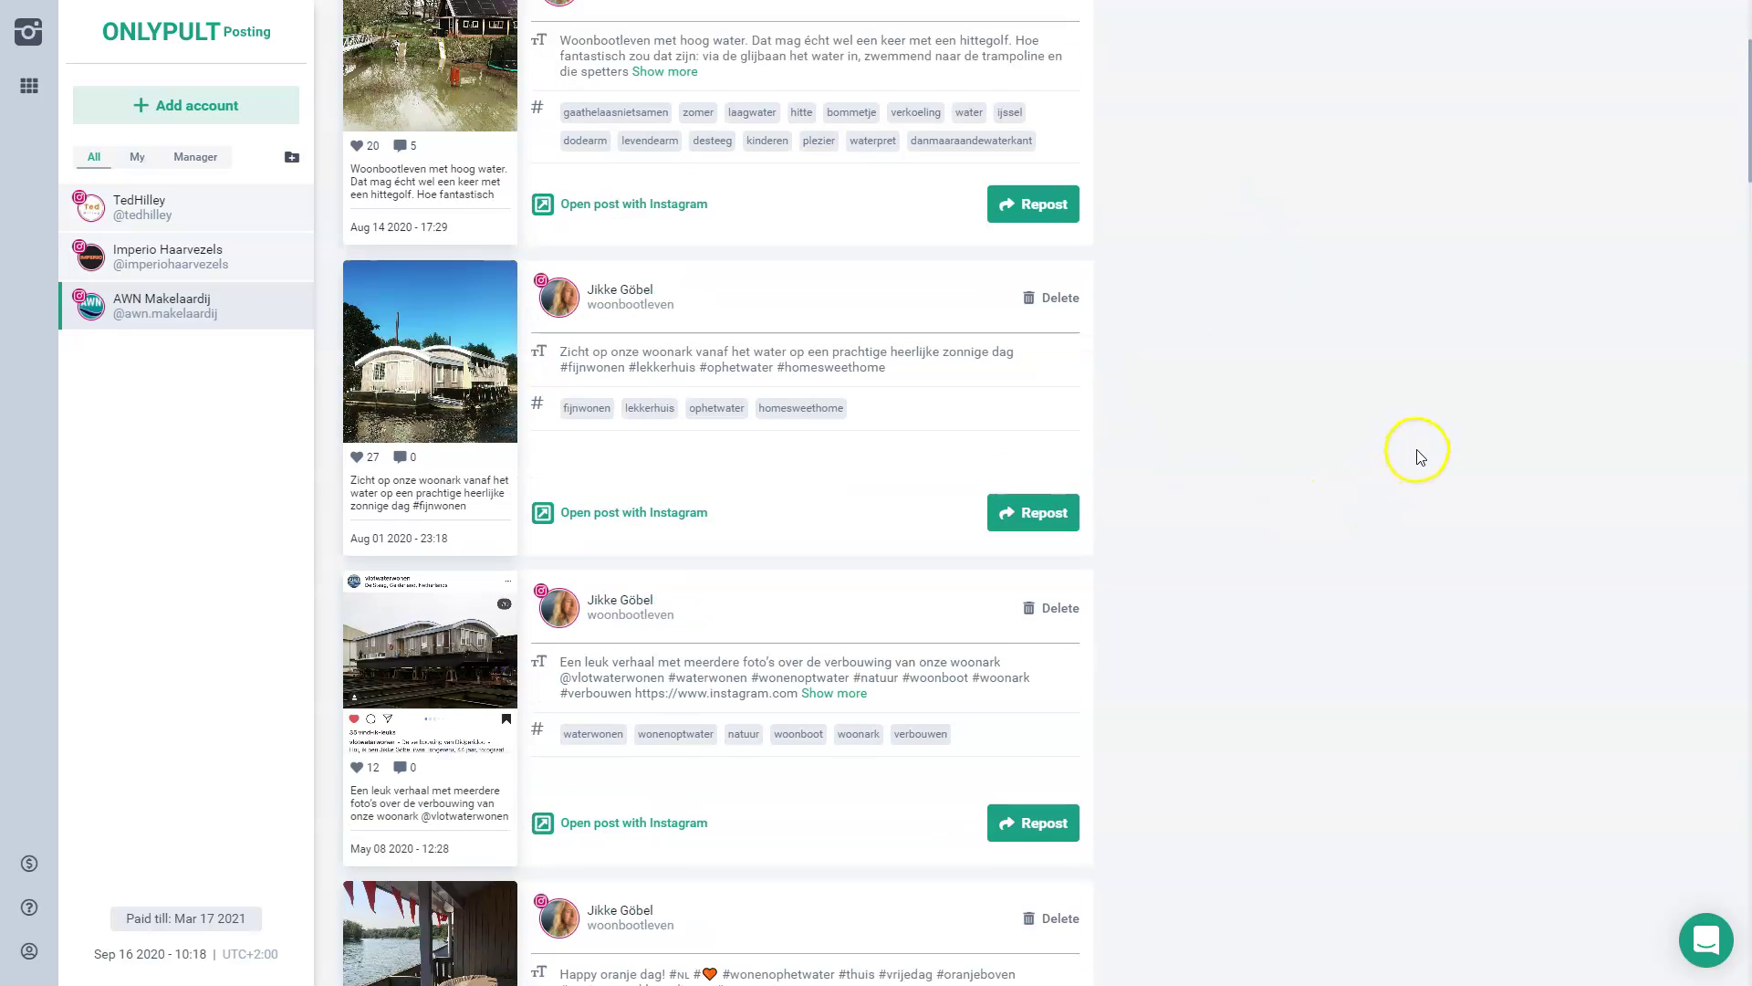
scroll(1461, 438, down, 1)
scroll(1506, 274, down, 1)
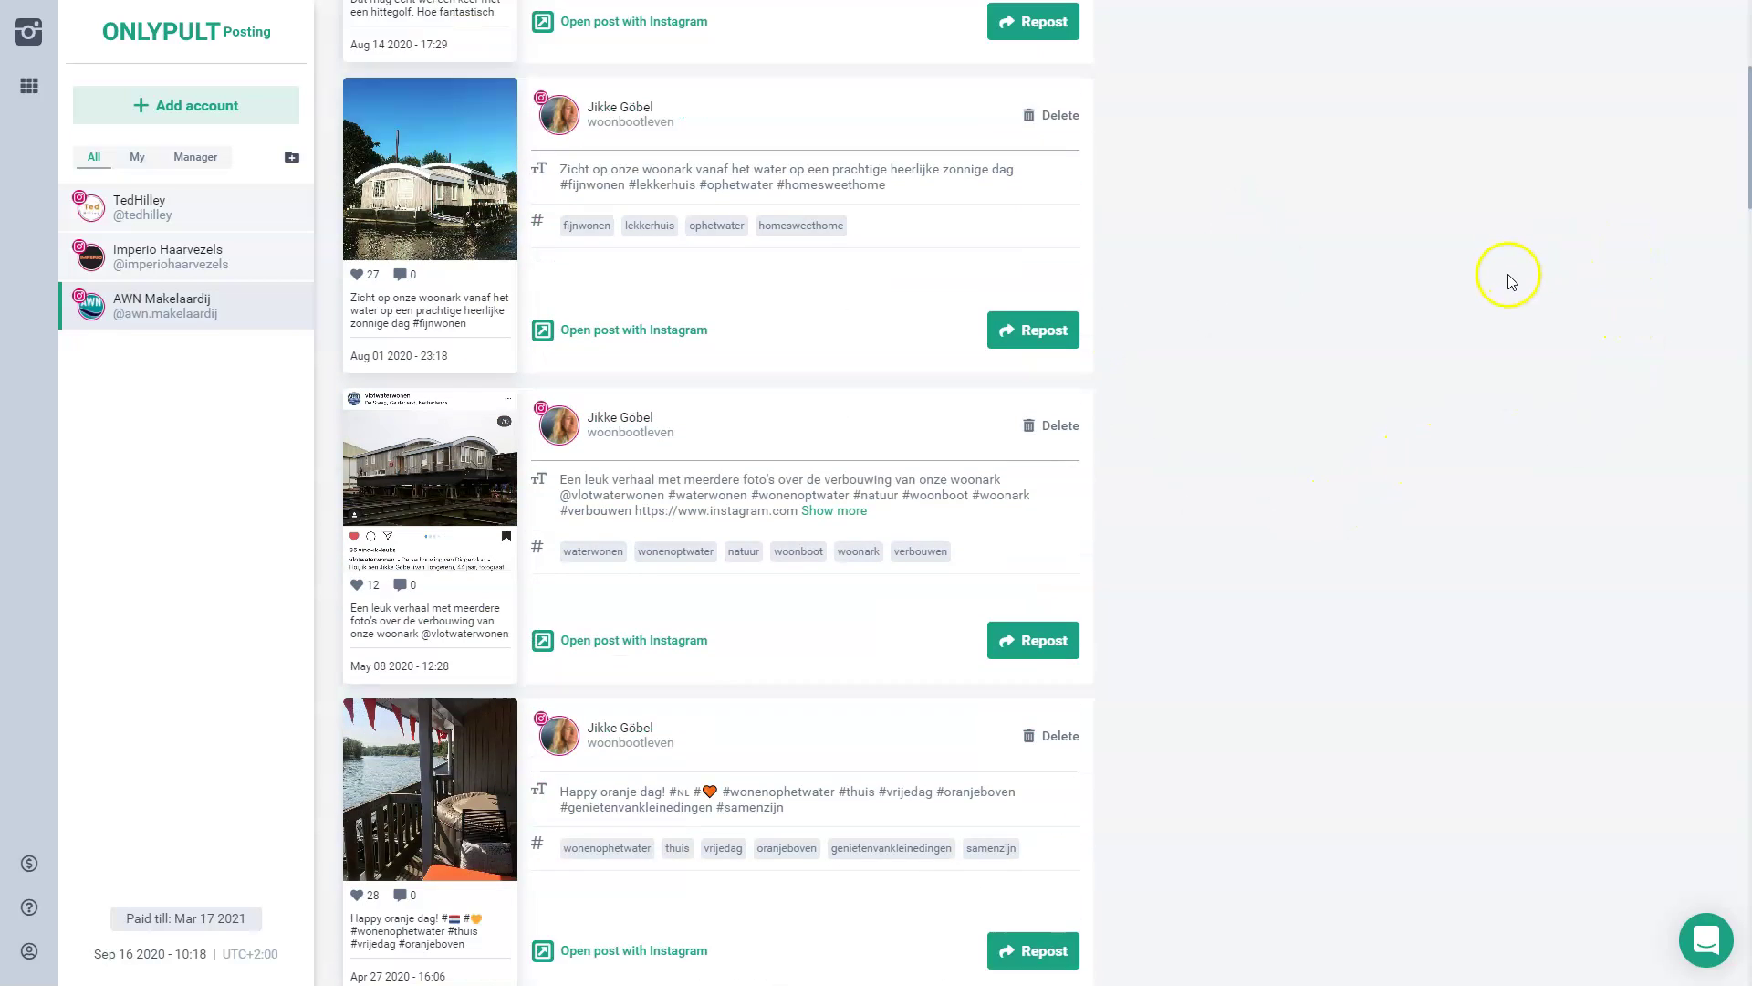
scroll(1510, 279, down, 9)
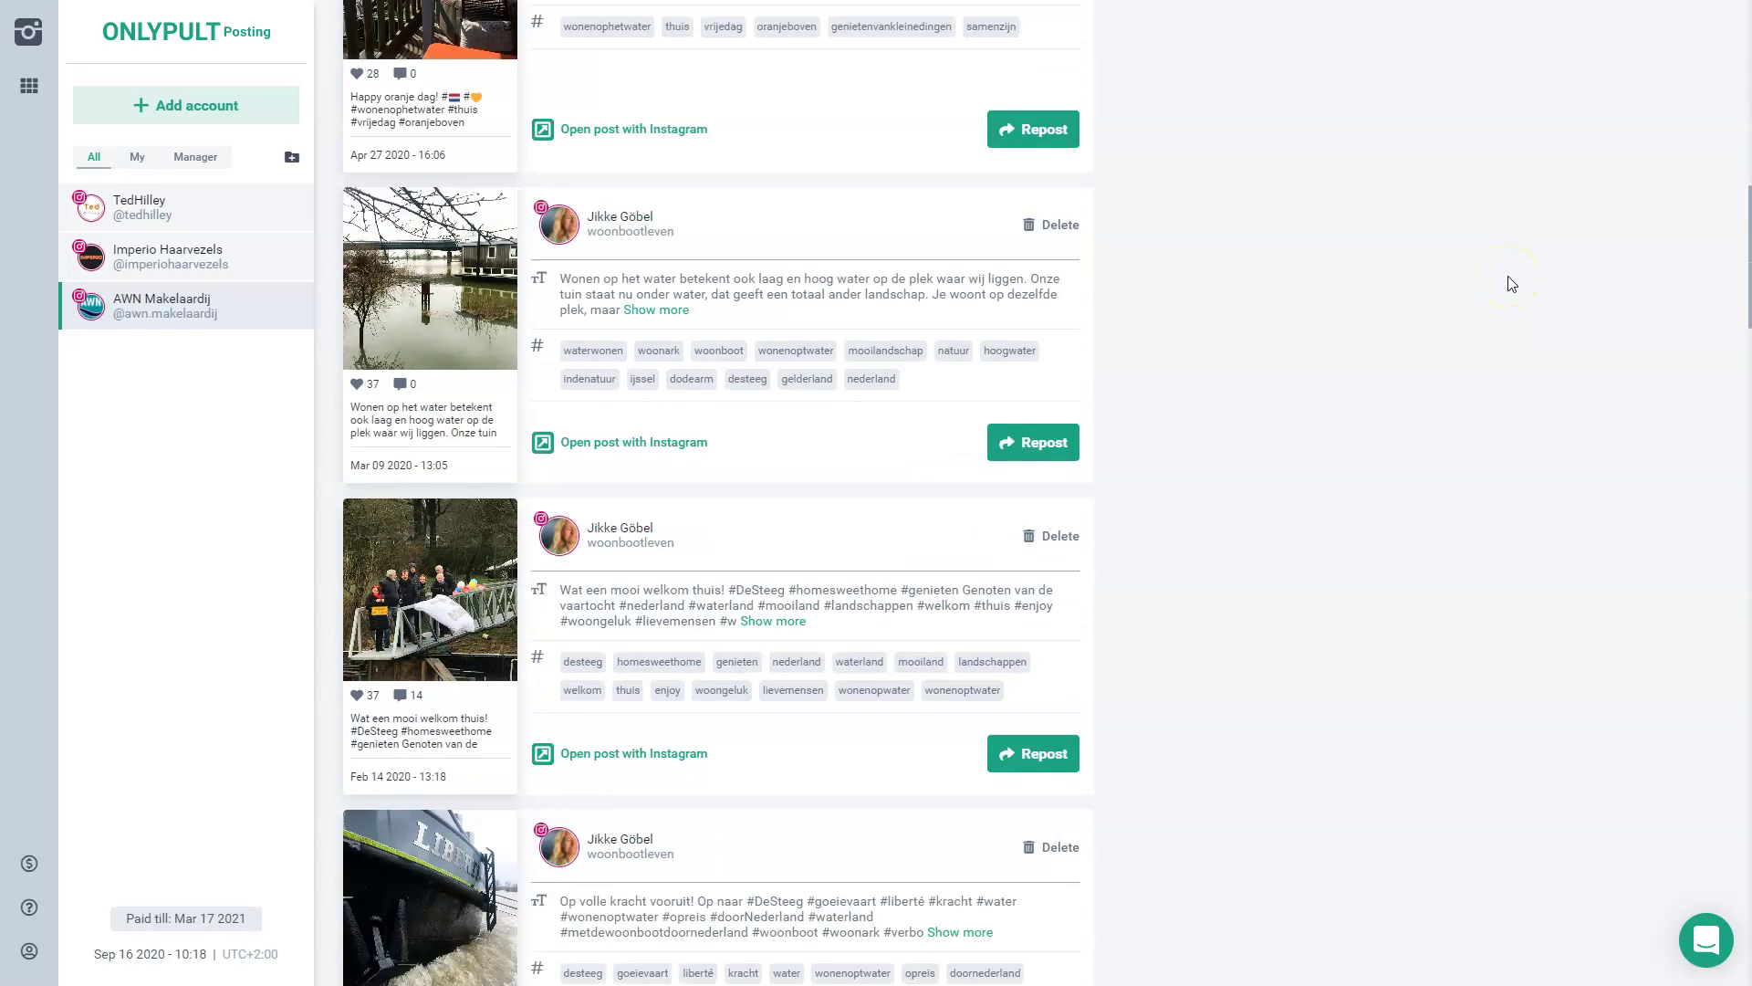
scroll(1510, 283, down, 6)
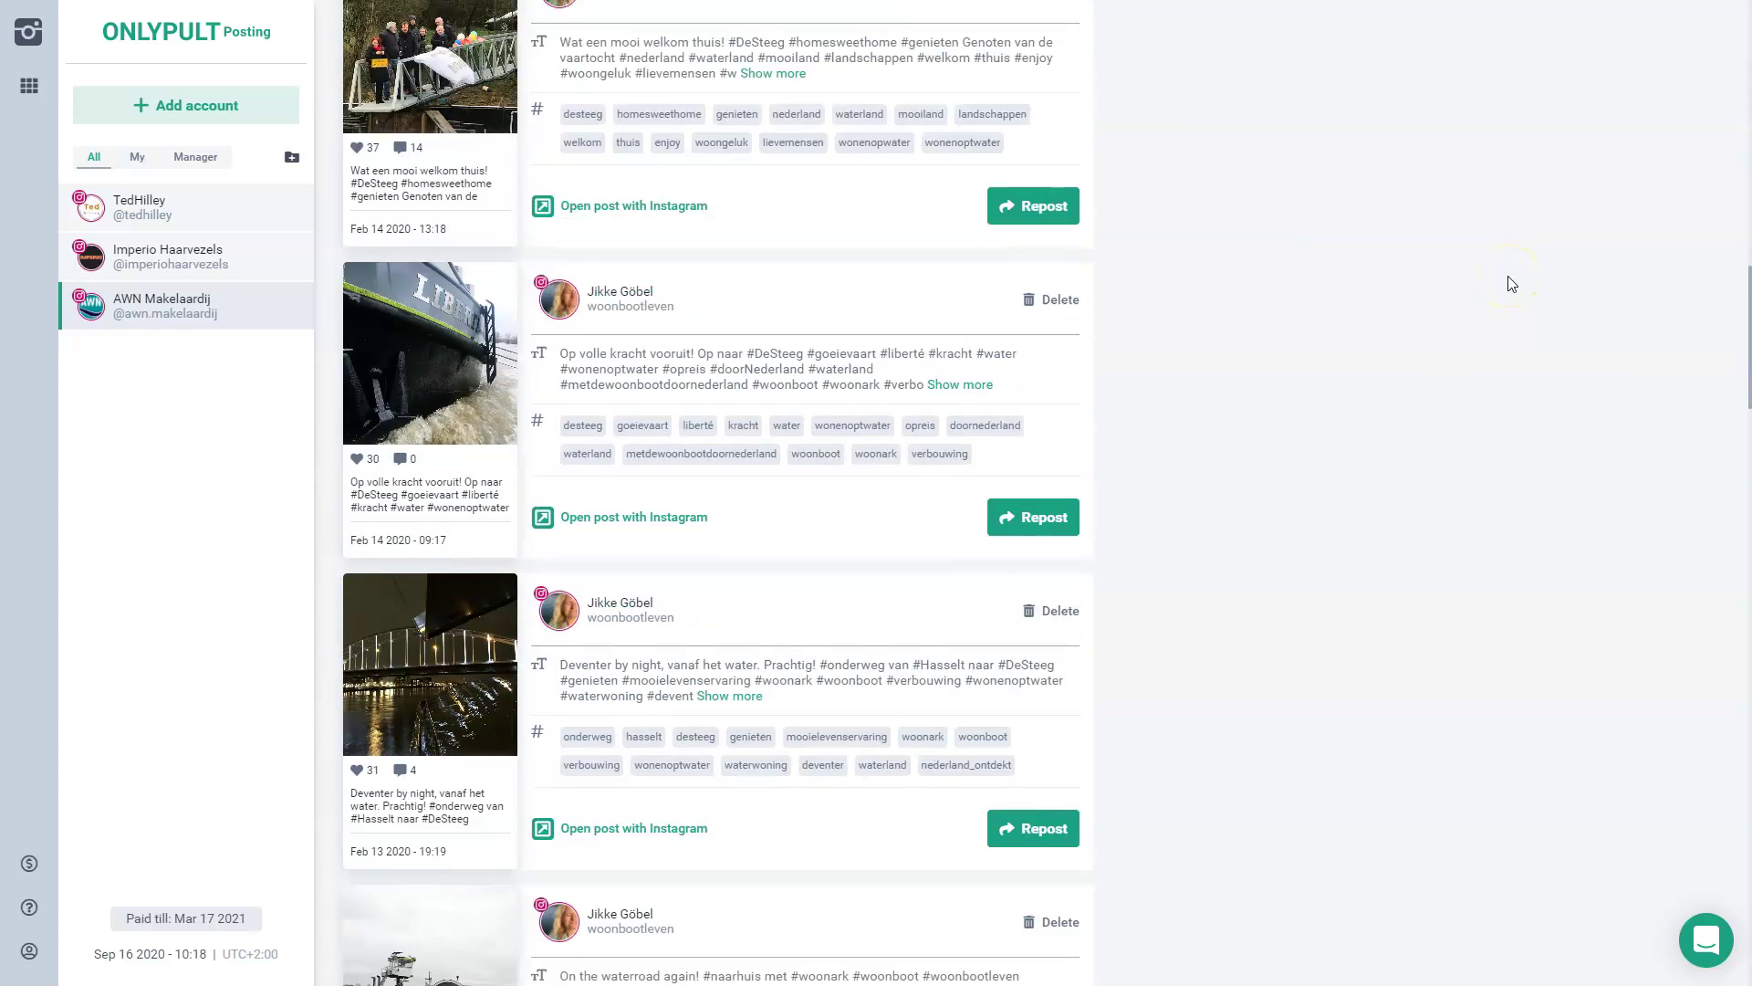
scroll(1512, 284, down, 4)
scroll(1512, 284, down, 8)
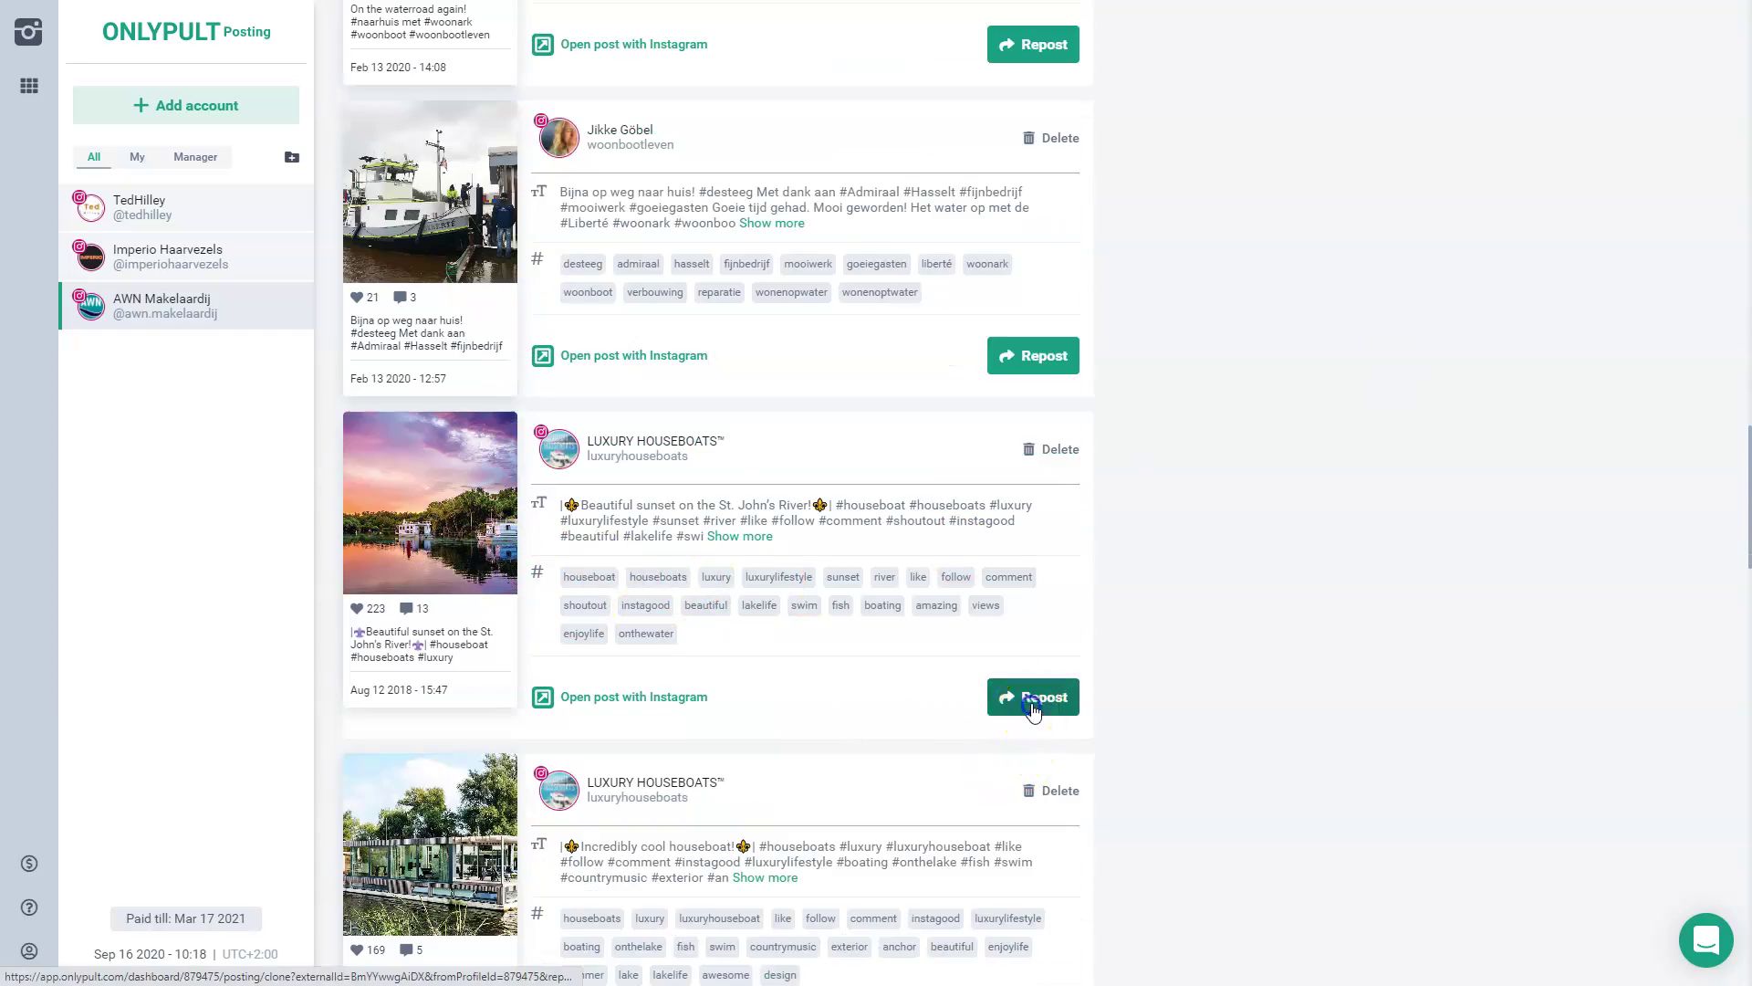
- Clone the LUXURY HOUSEBOATS sunset post for the AWN Makelaardij account via Repost
click(1034, 710)
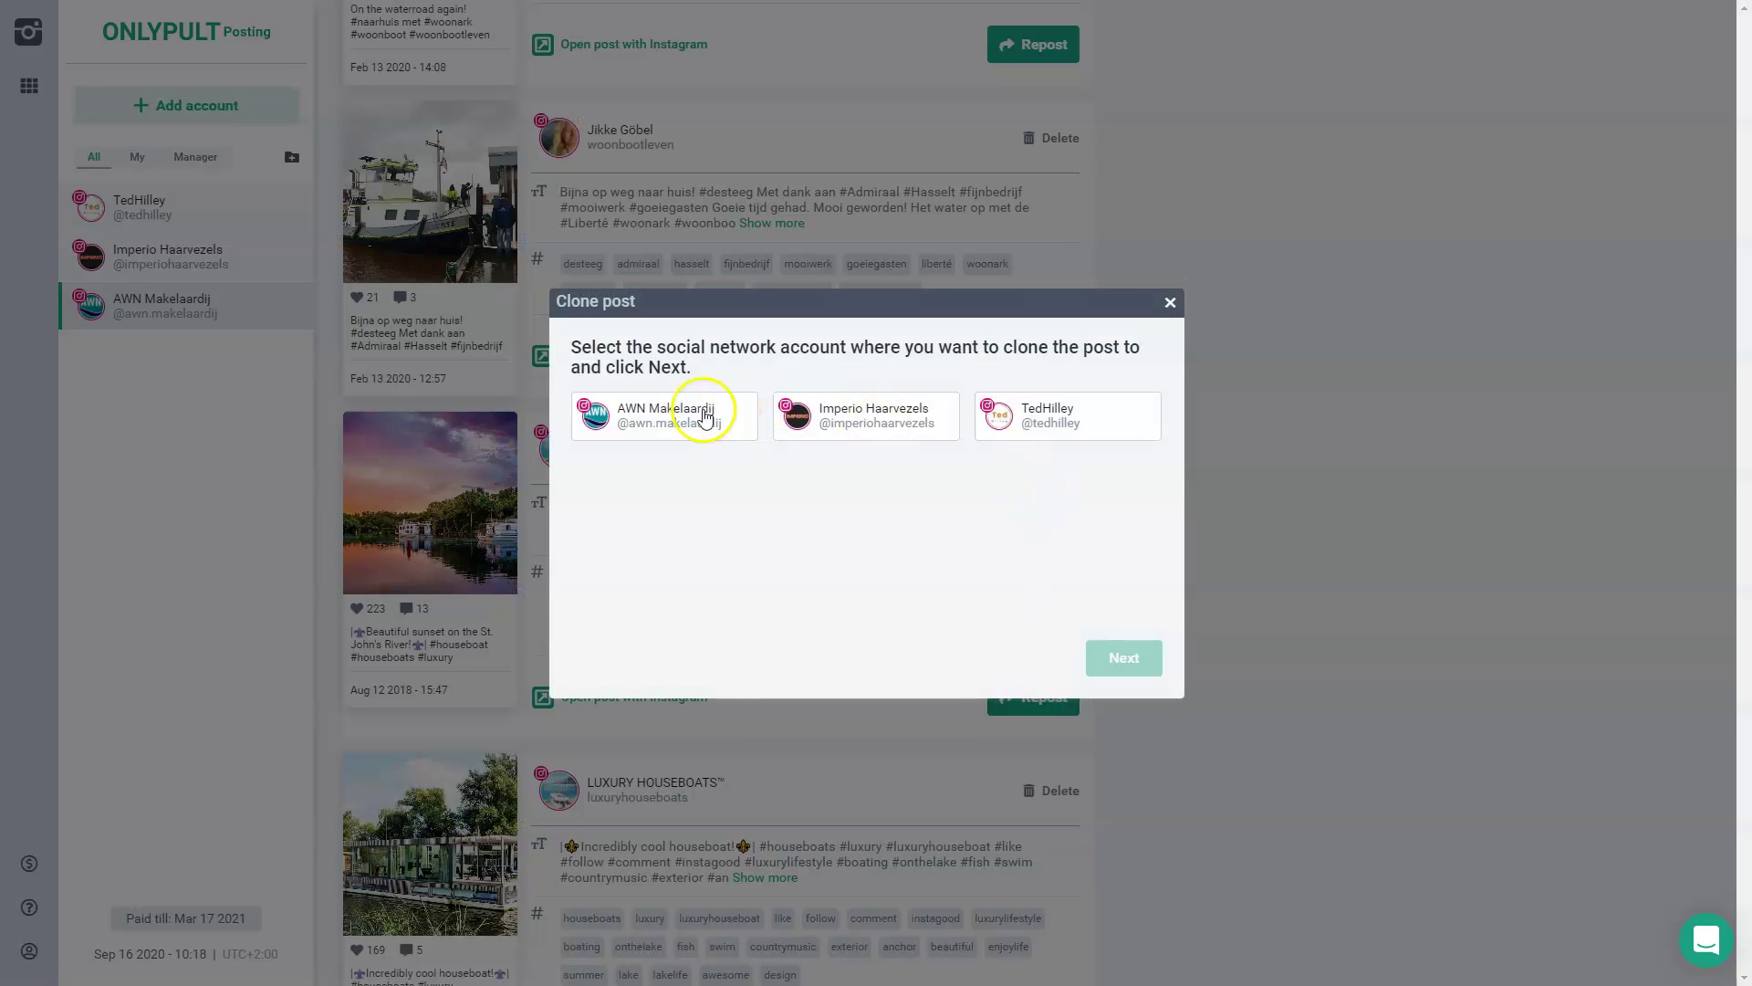
click(676, 415)
click(1117, 656)
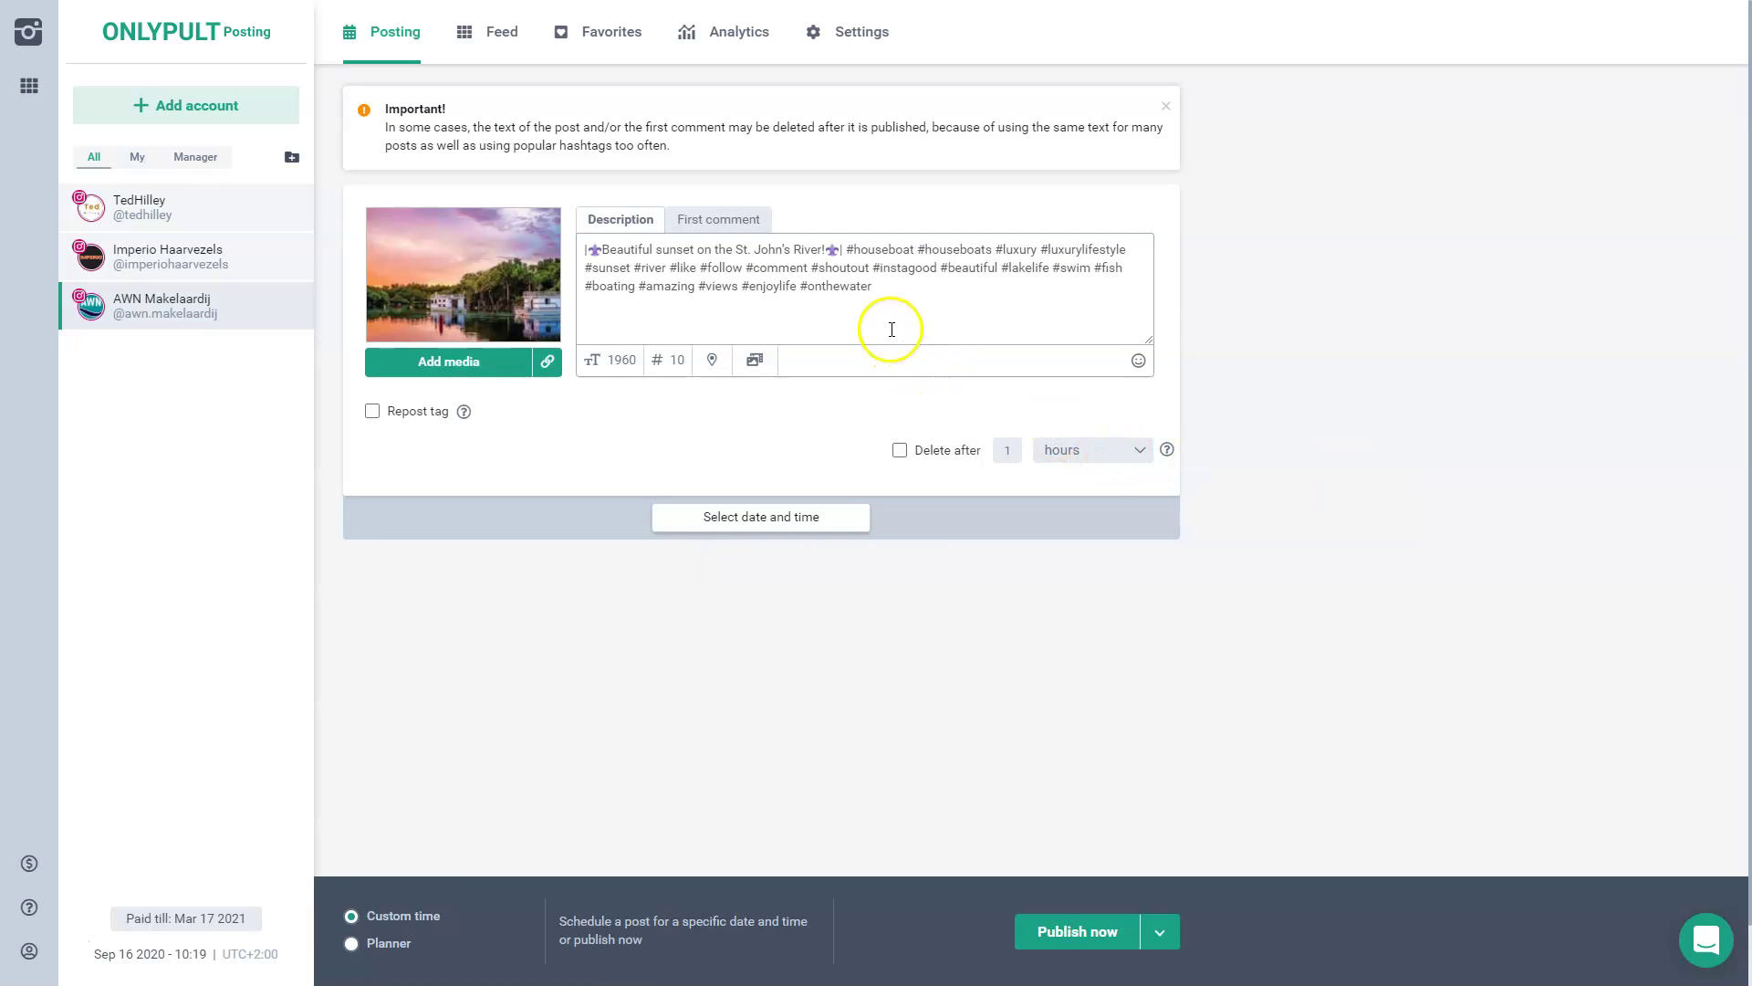
- Clear the reposted caption from the post description
click(610, 281)
key(ctrl+a)
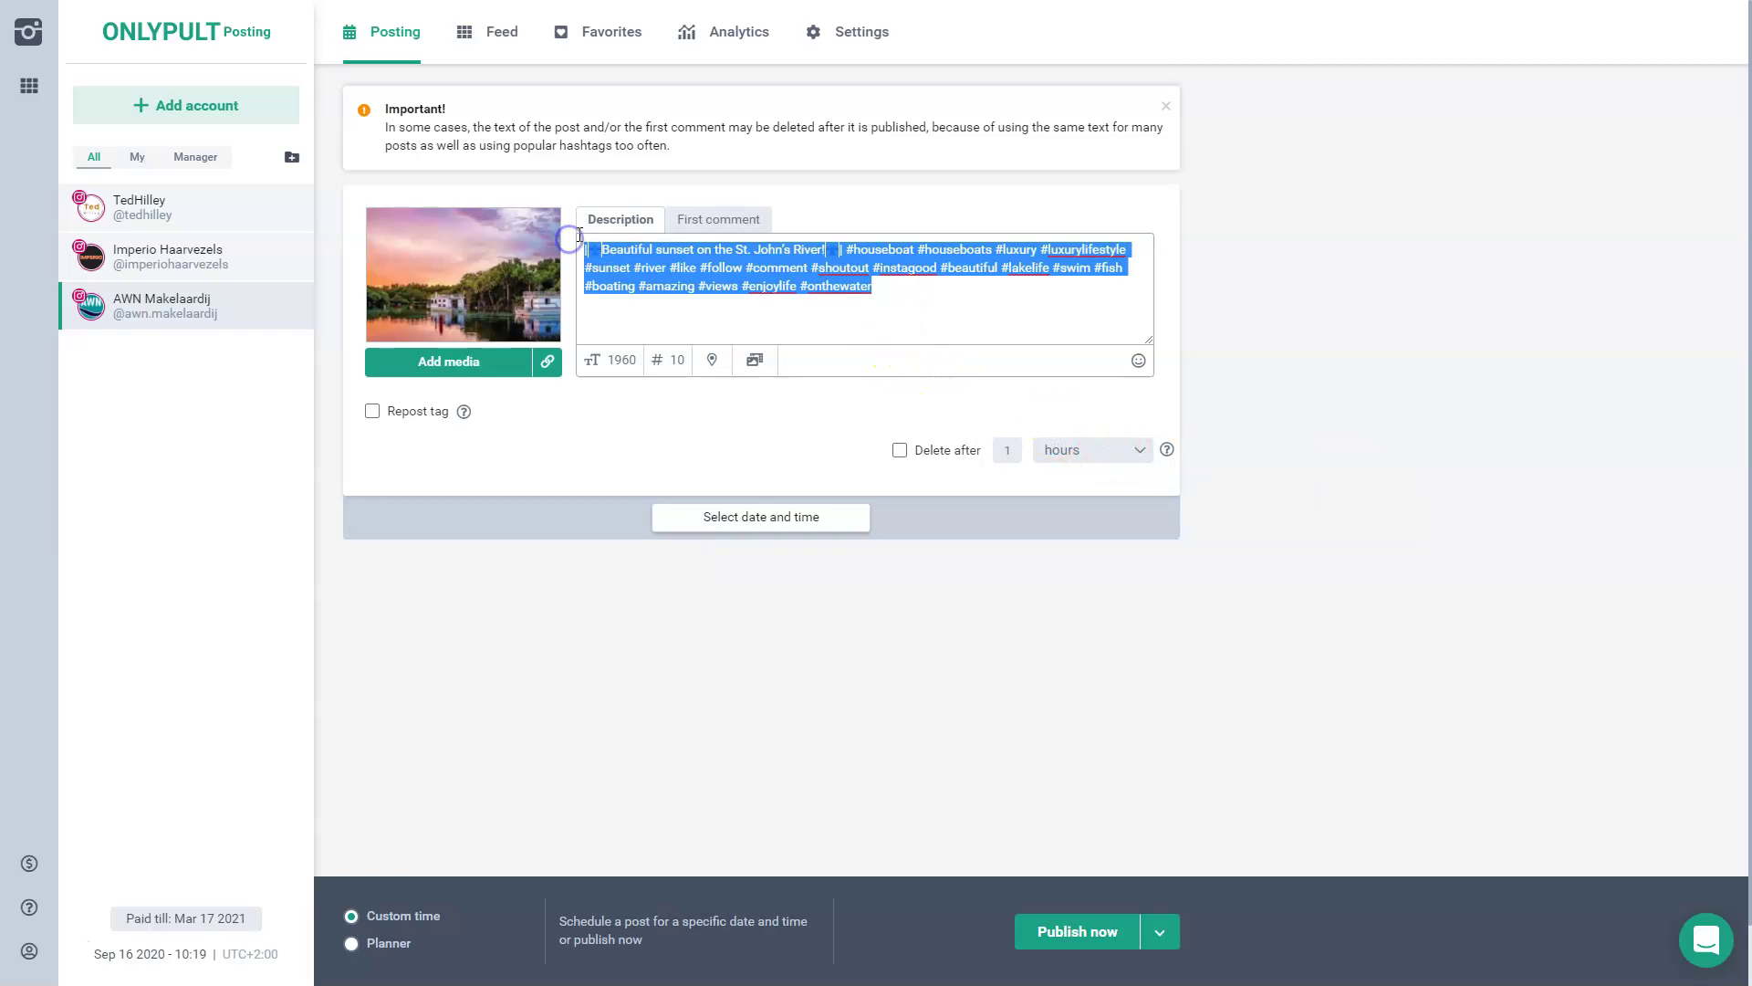
key(Delete)
- Add all the preset hashtags to the first comment
click(689, 219)
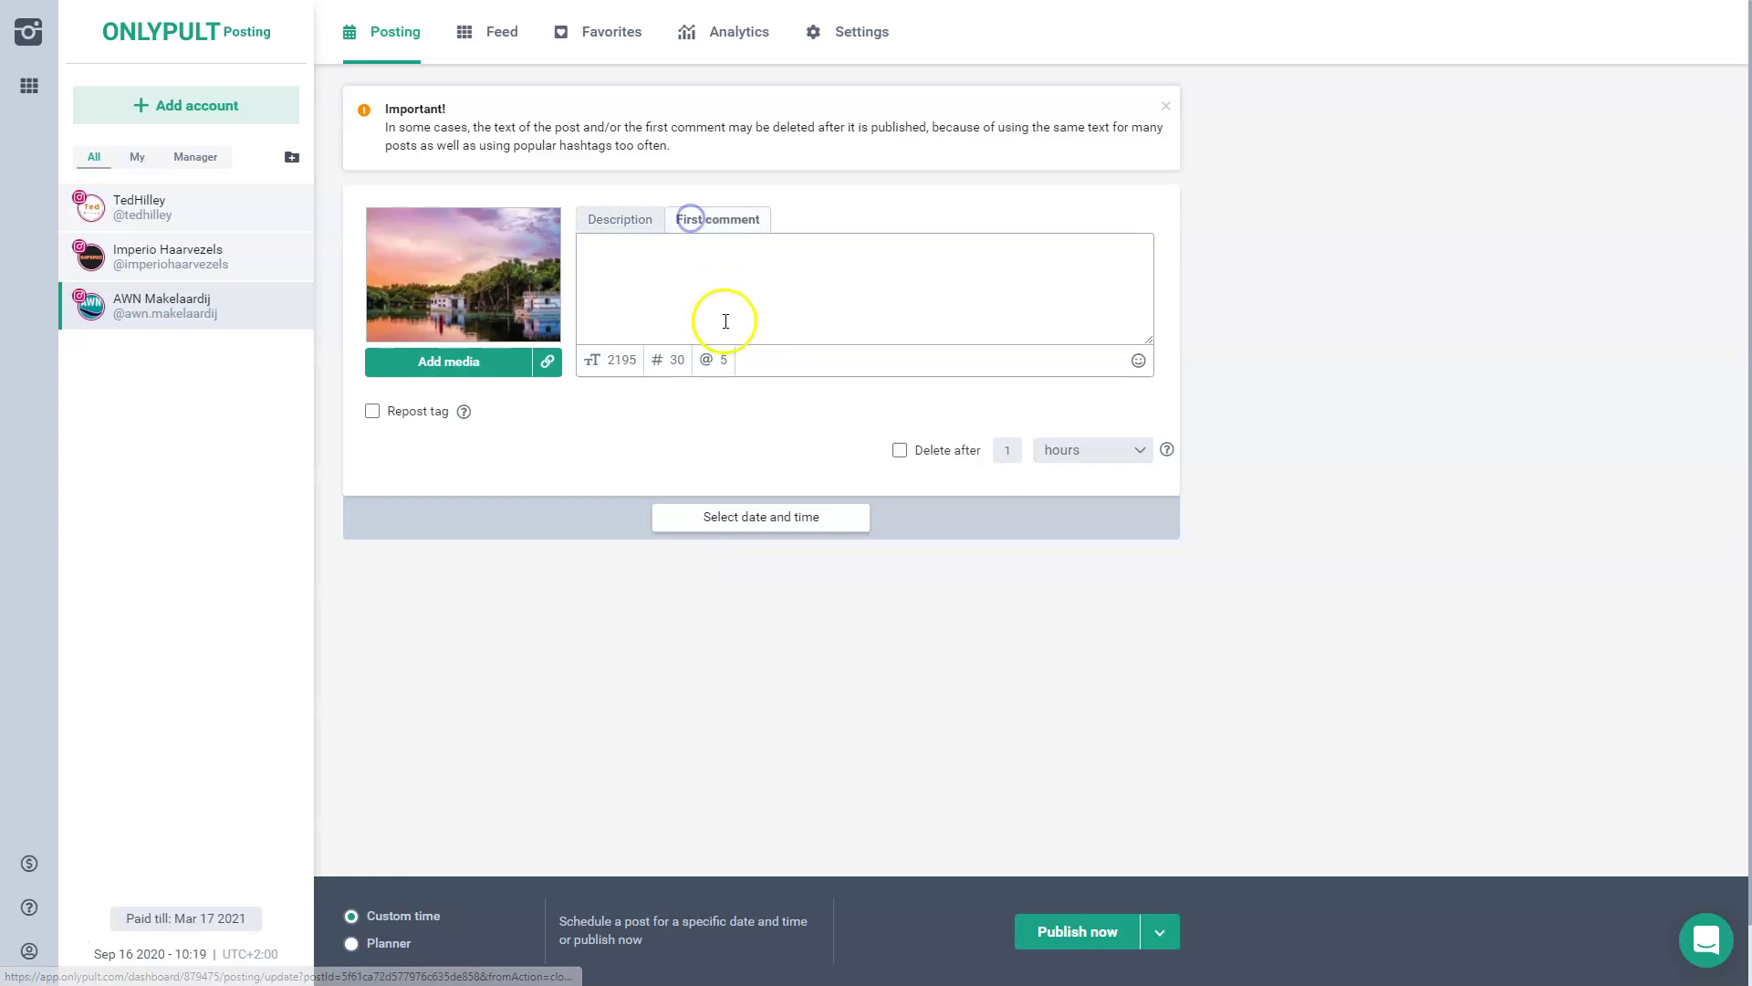
click(670, 363)
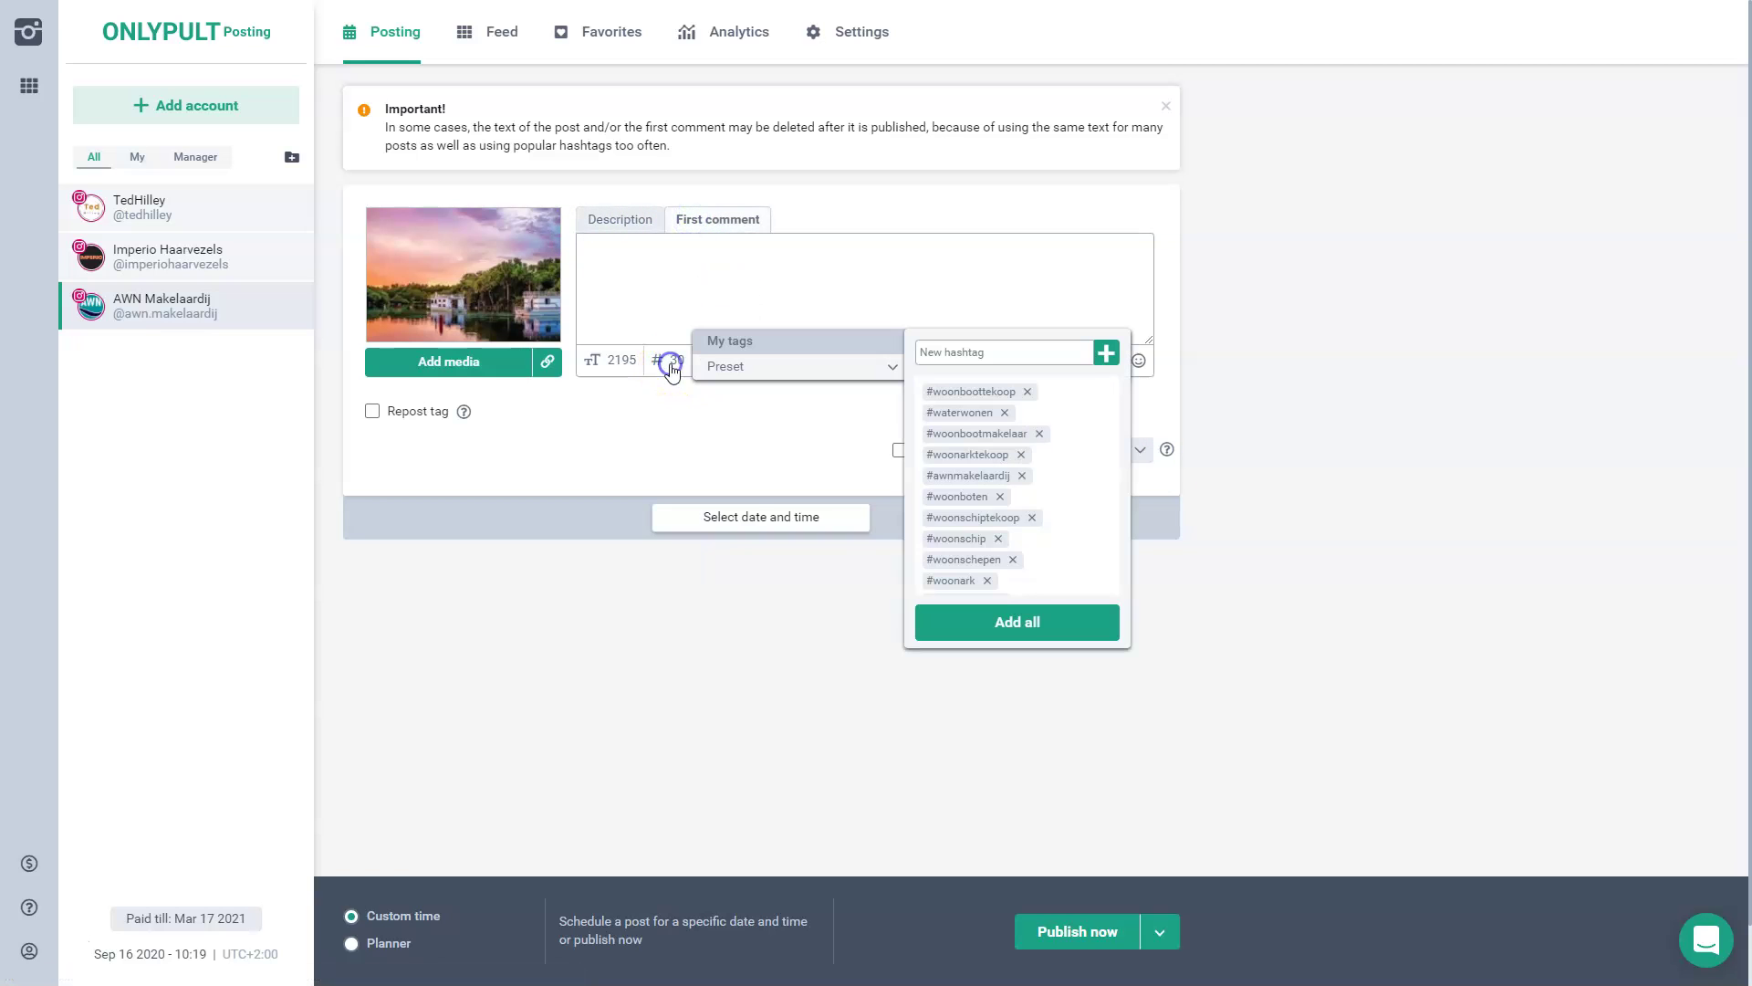
click(1017, 626)
- Write 'And here you can type in your own text!' in the description, correcting the typo
click(643, 234)
click(833, 276)
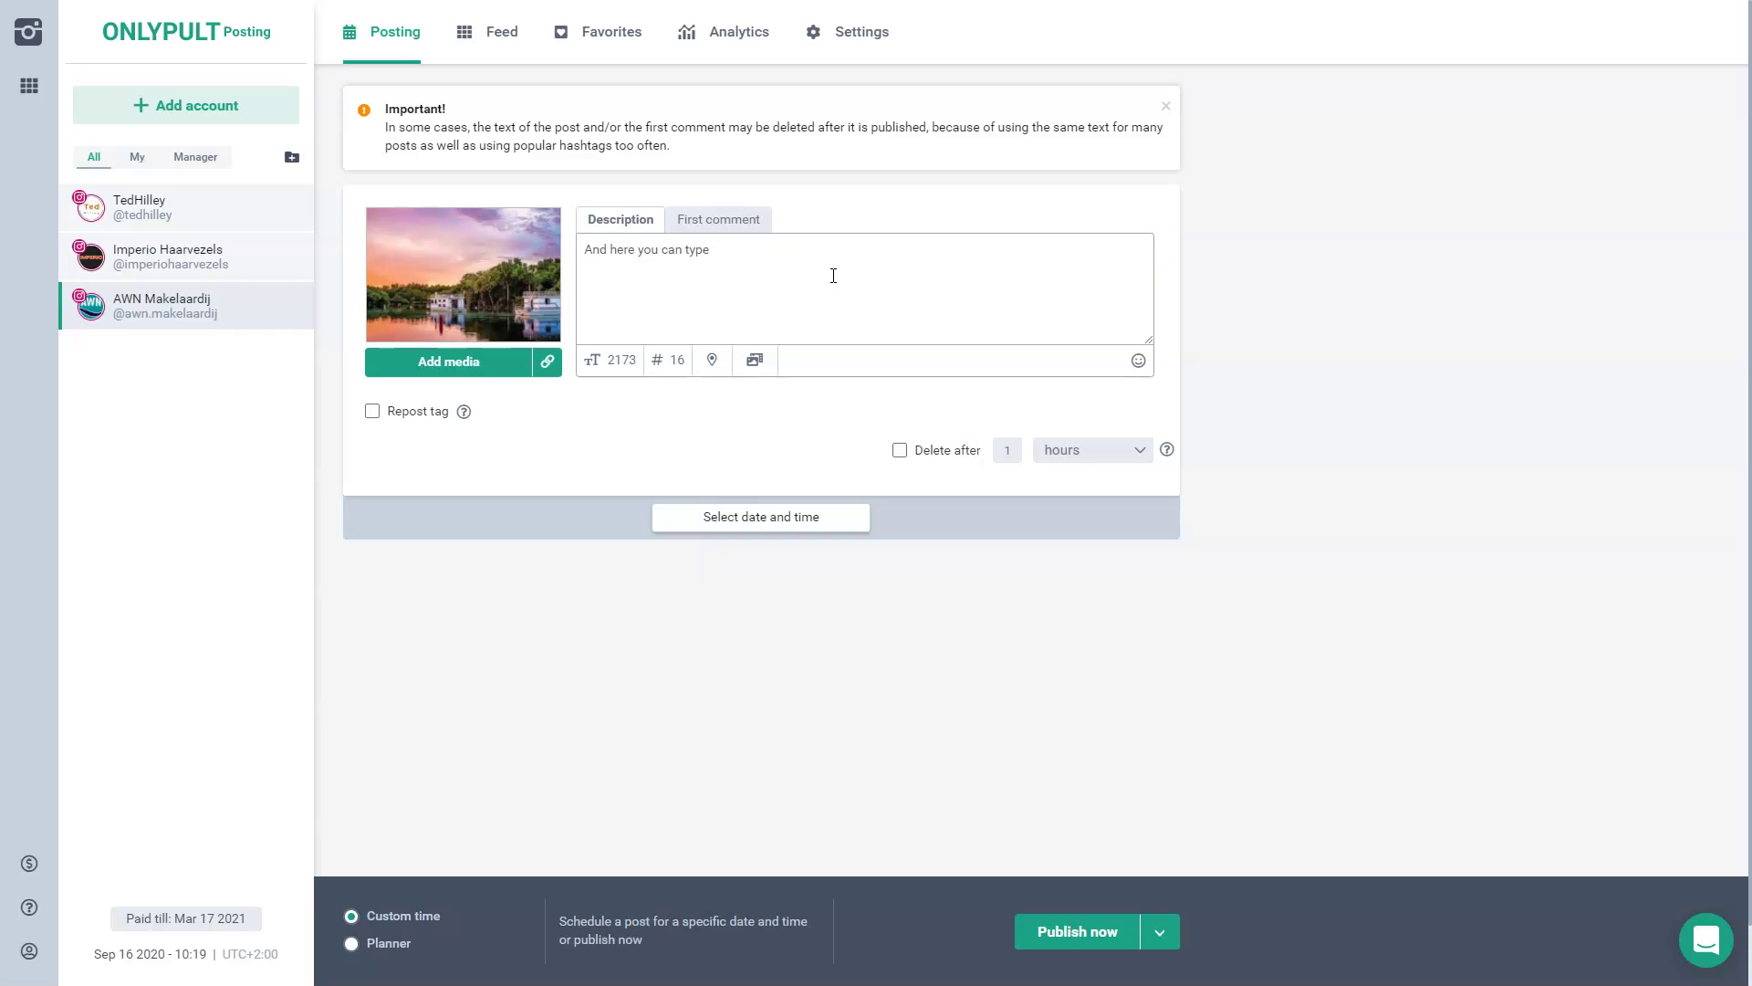
text(And here you can type in you)
key(ctrl+Left)
key(ctrl+Left)
key(Left)
key(ctrl+shift+Left)
text(own)
- Add the heart-eyes and winking-tongue emojis on a new line below the text
click(943, 265)
key(Return)
key(Return)
key(Return)
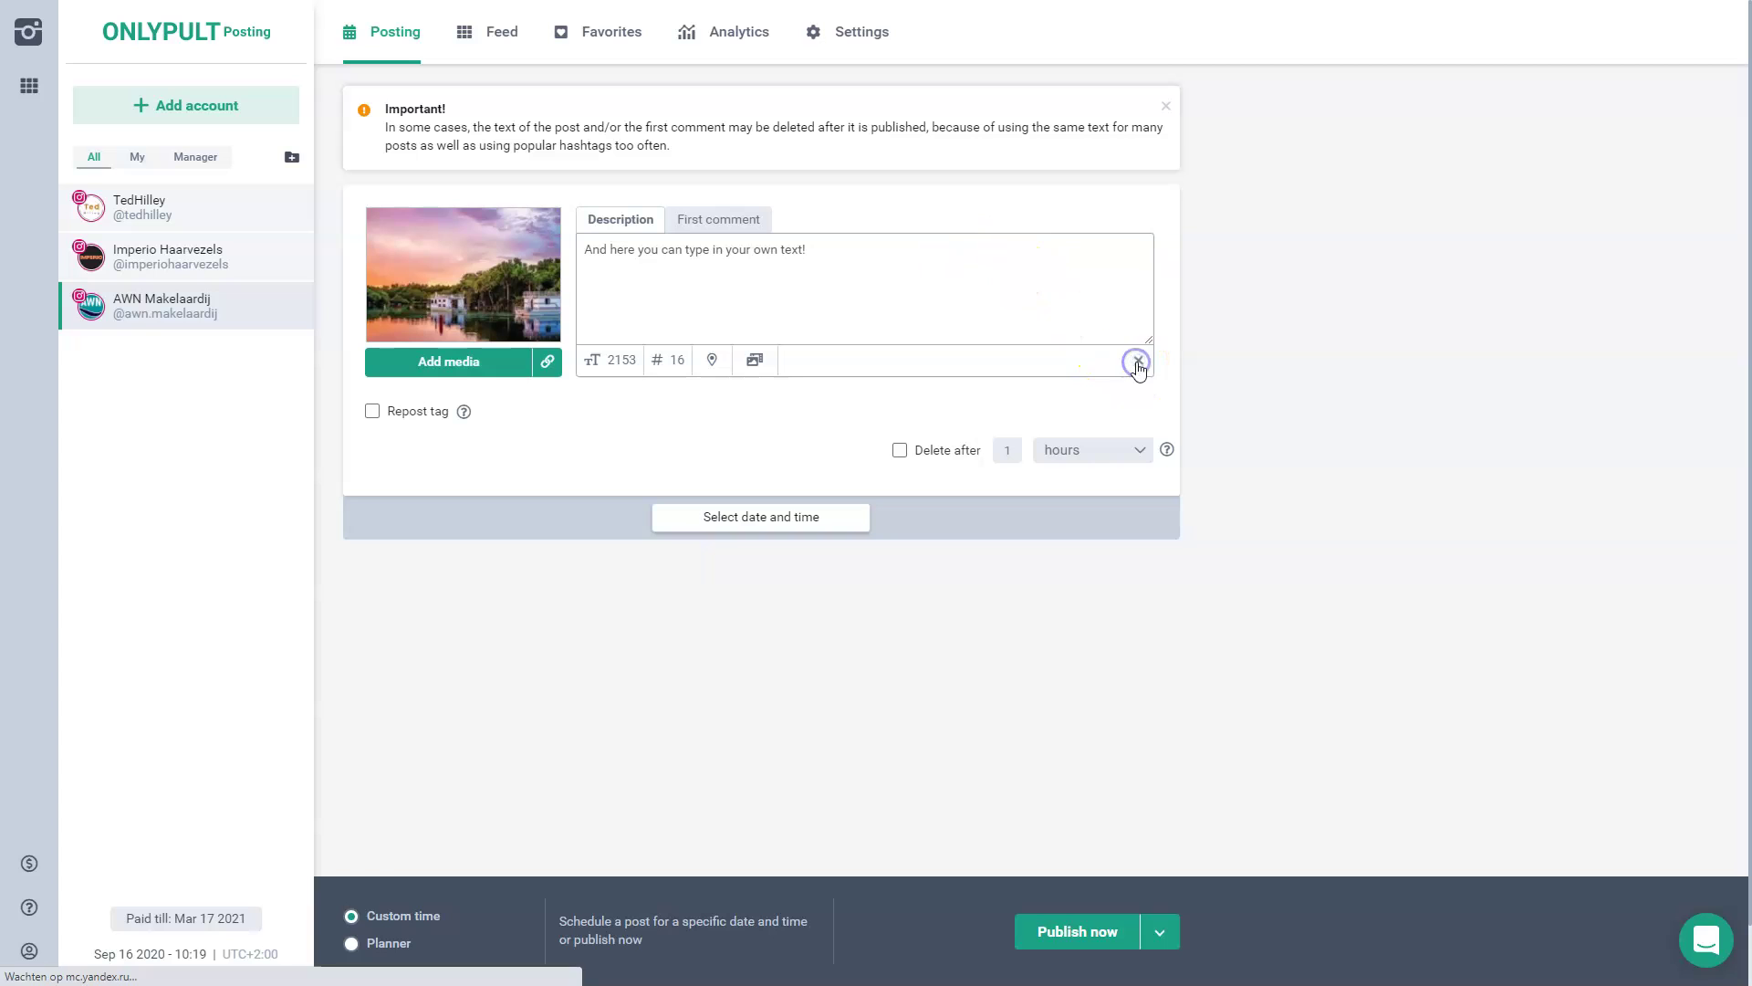
click(1138, 360)
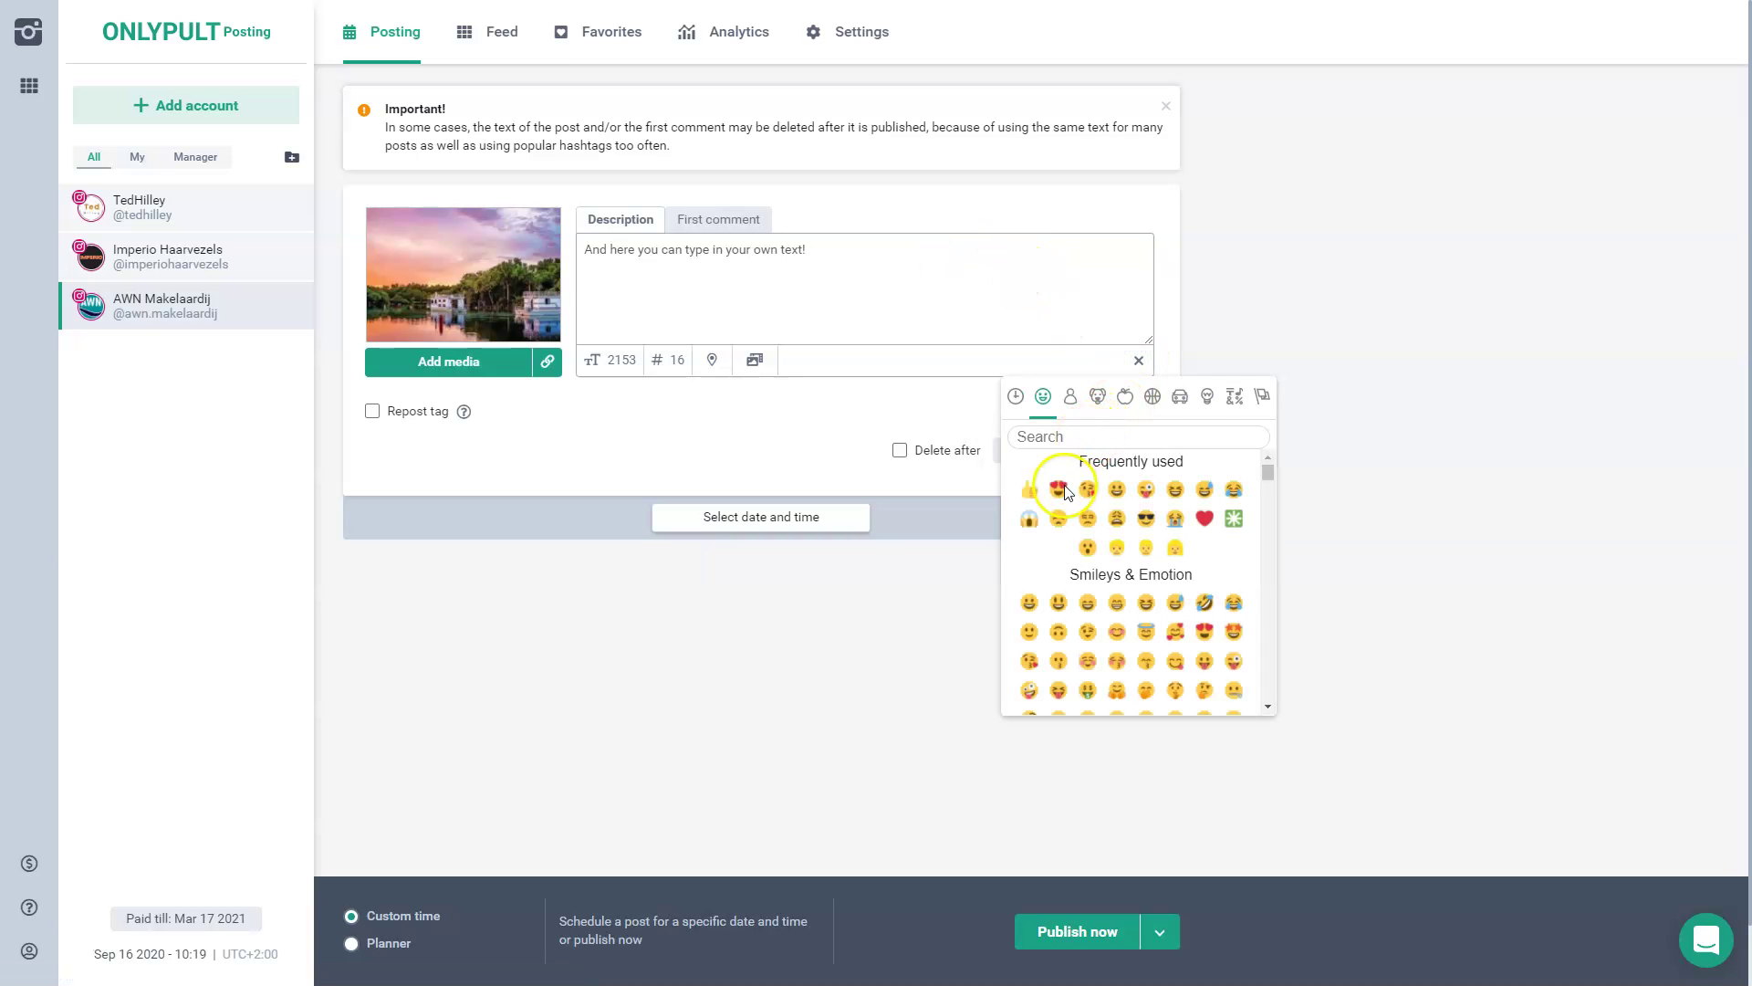
click(1057, 490)
click(1146, 489)
click(1043, 306)
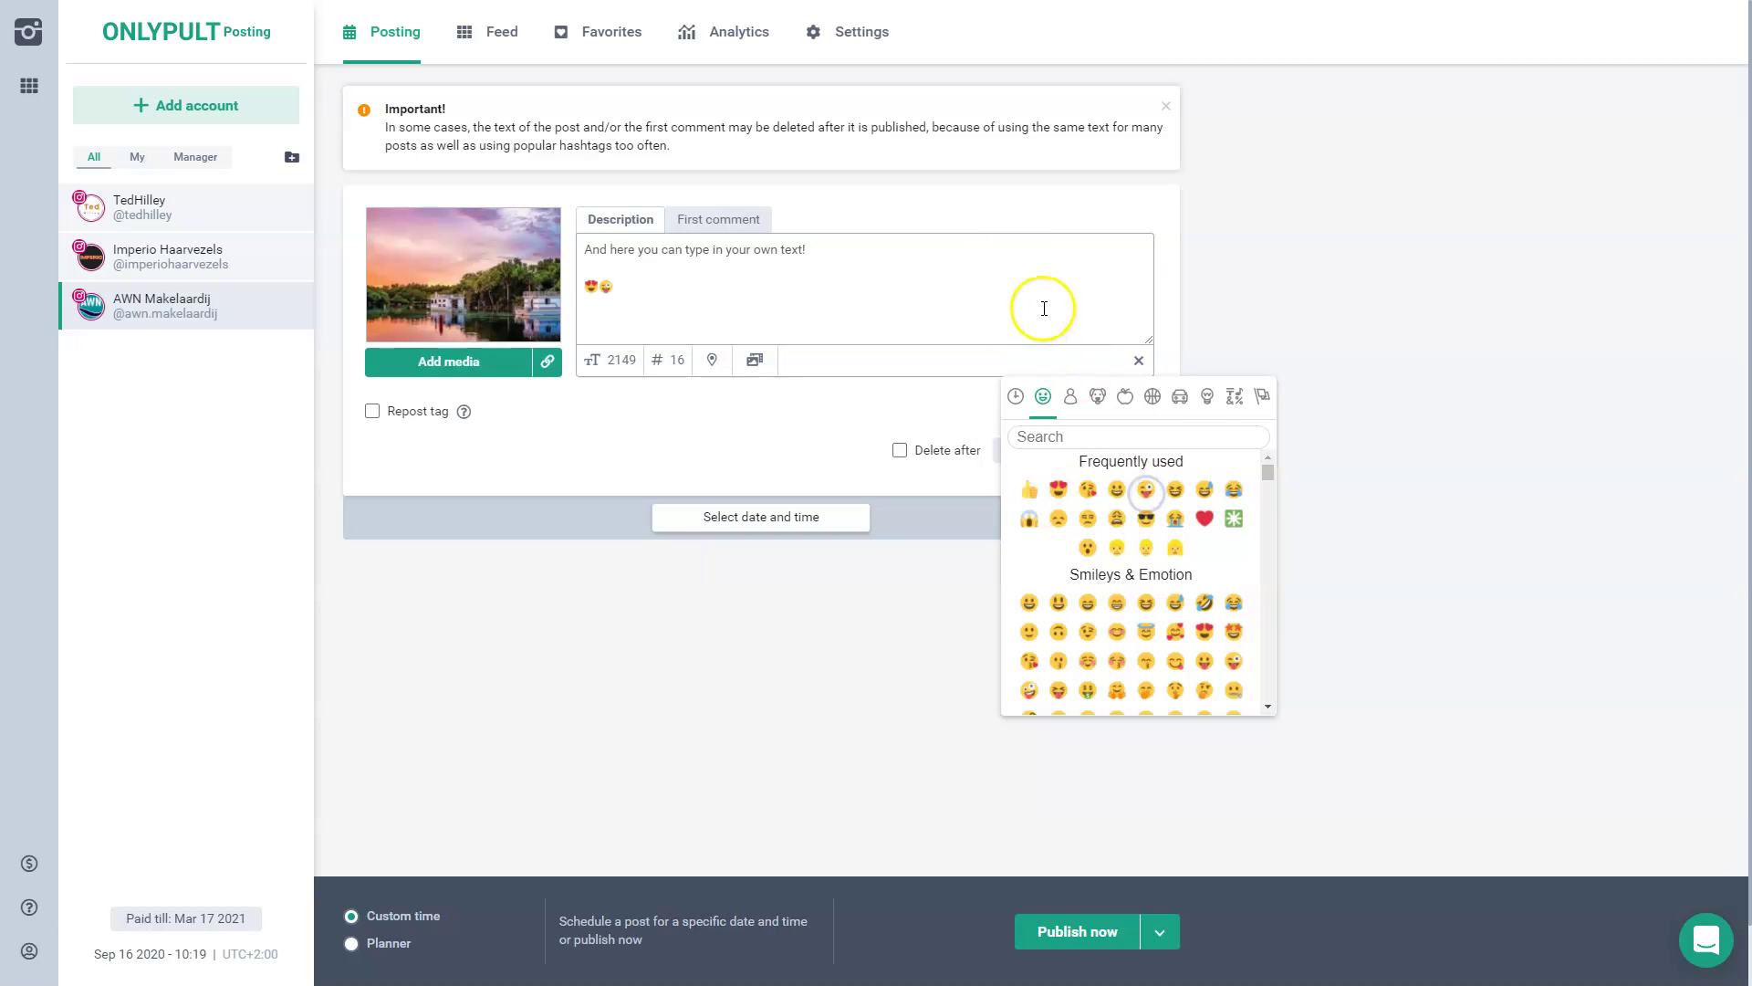
click(1406, 343)
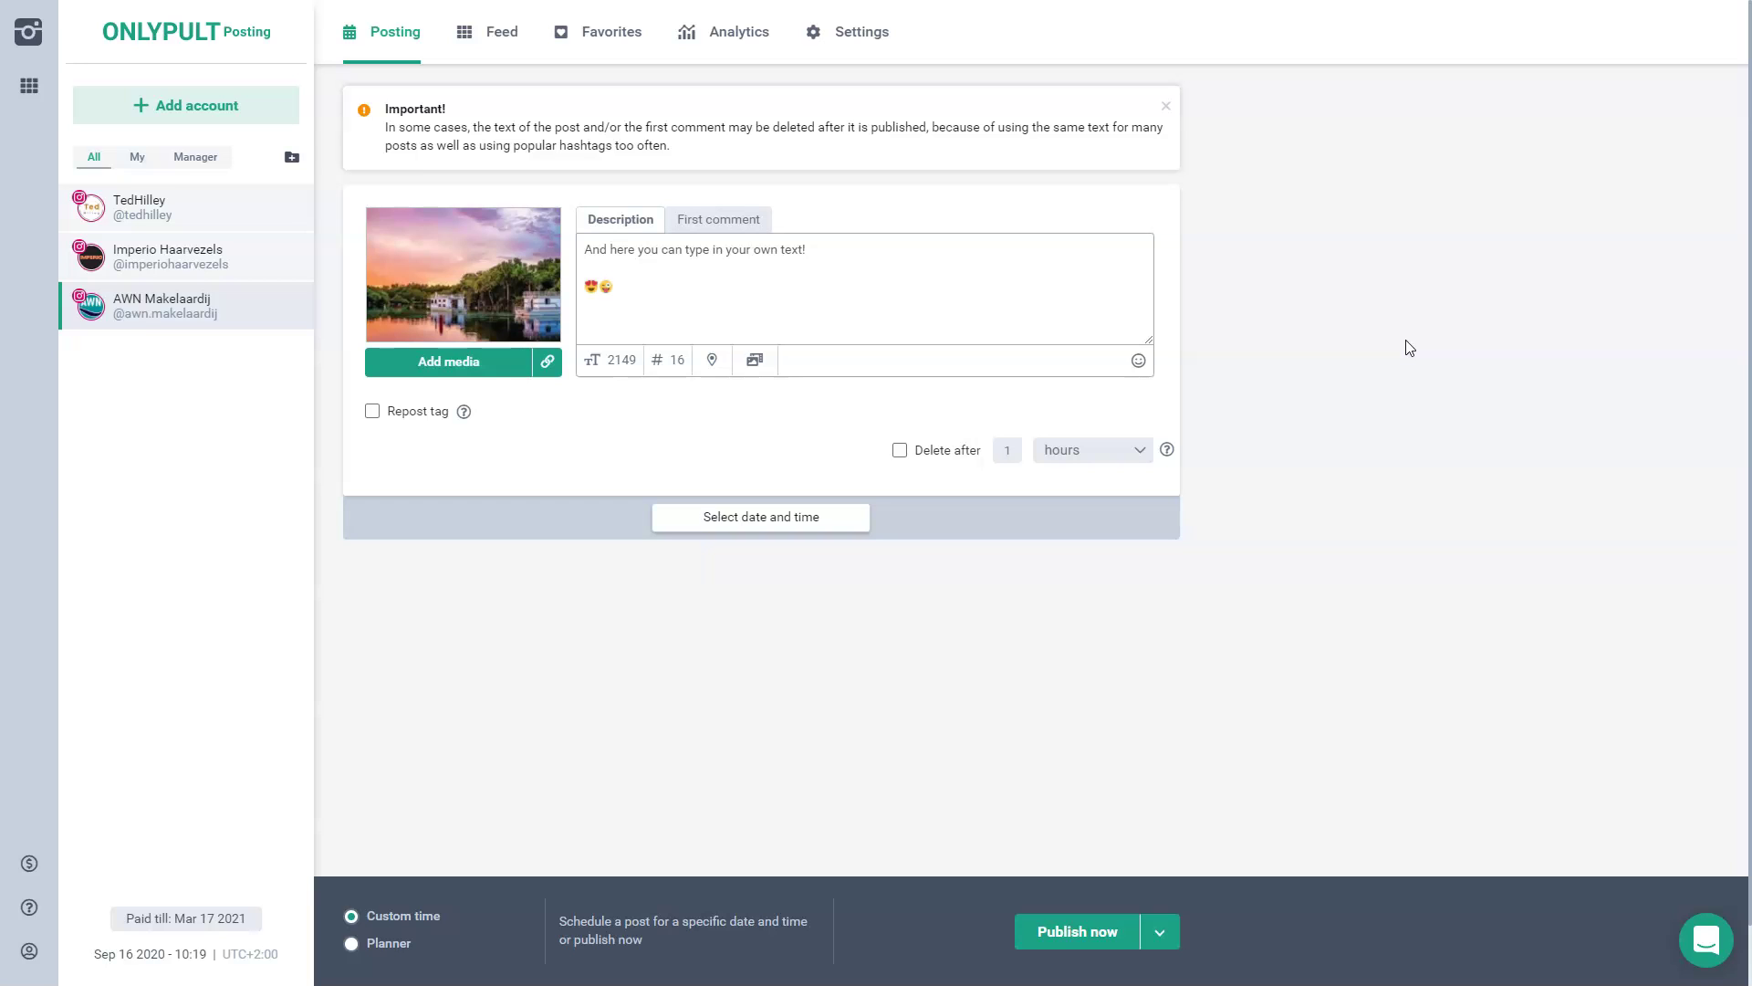
click(1411, 417)
- Go to Favorites › Search and choose the Usernames search mode instead of hashtags
click(396, 38)
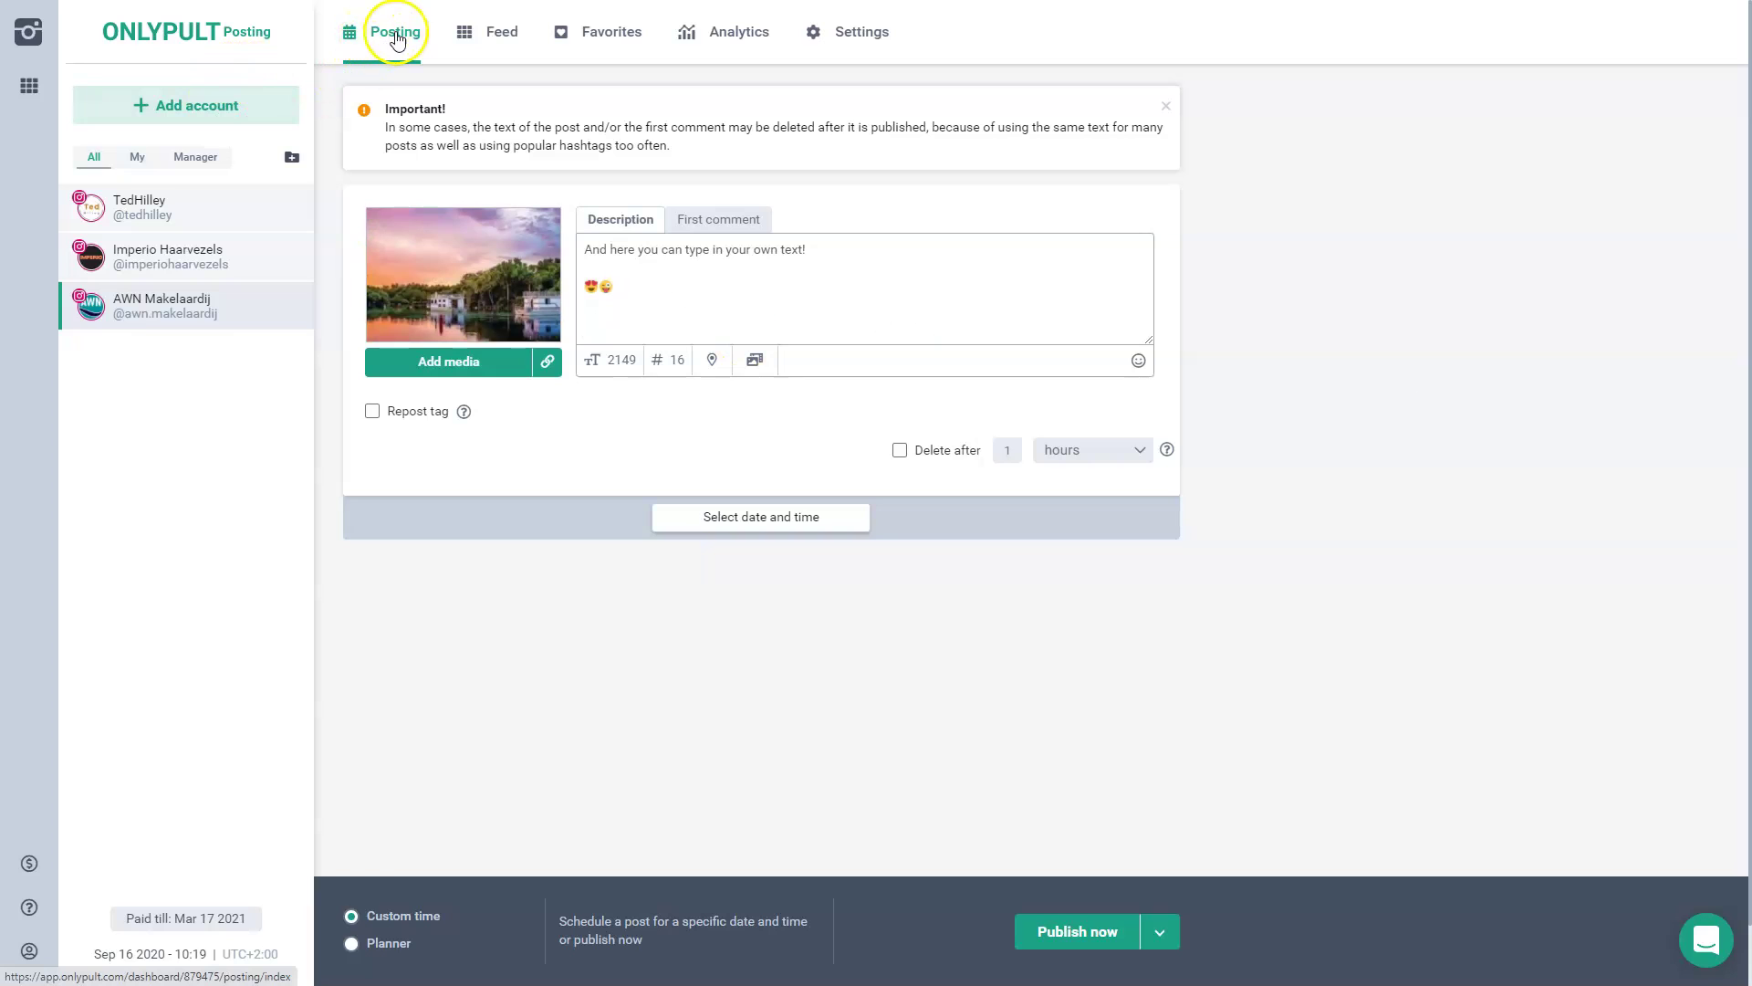
click(613, 37)
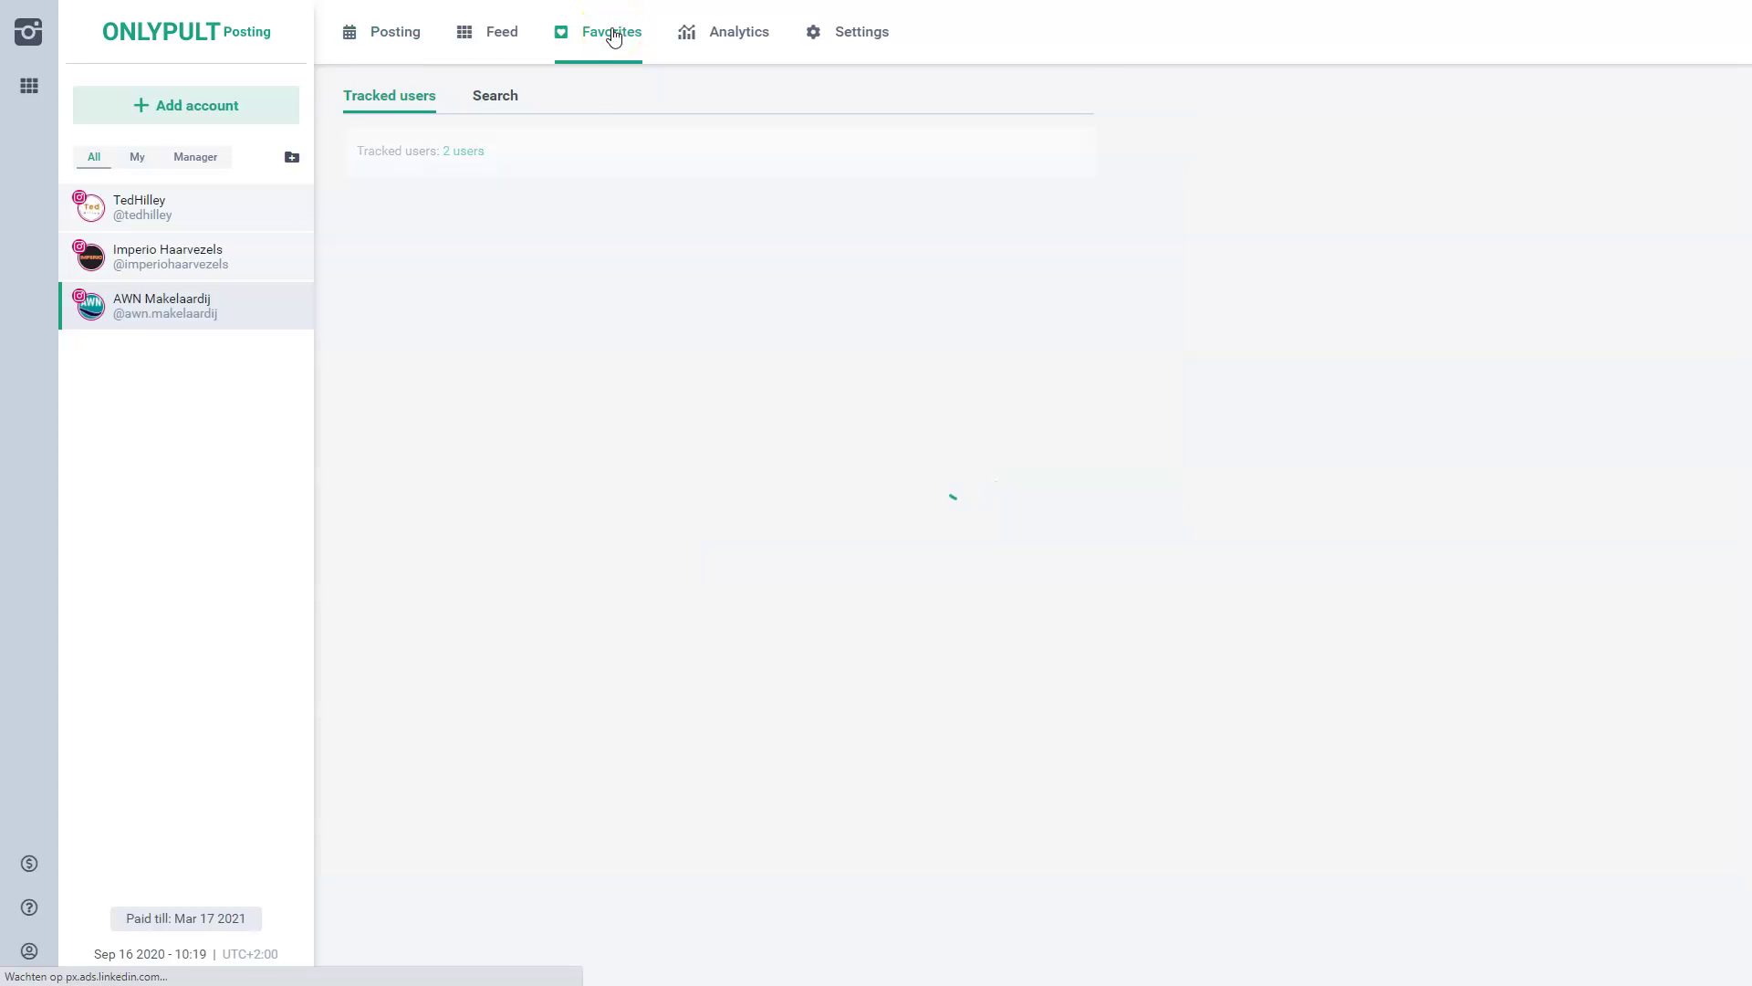
click(490, 106)
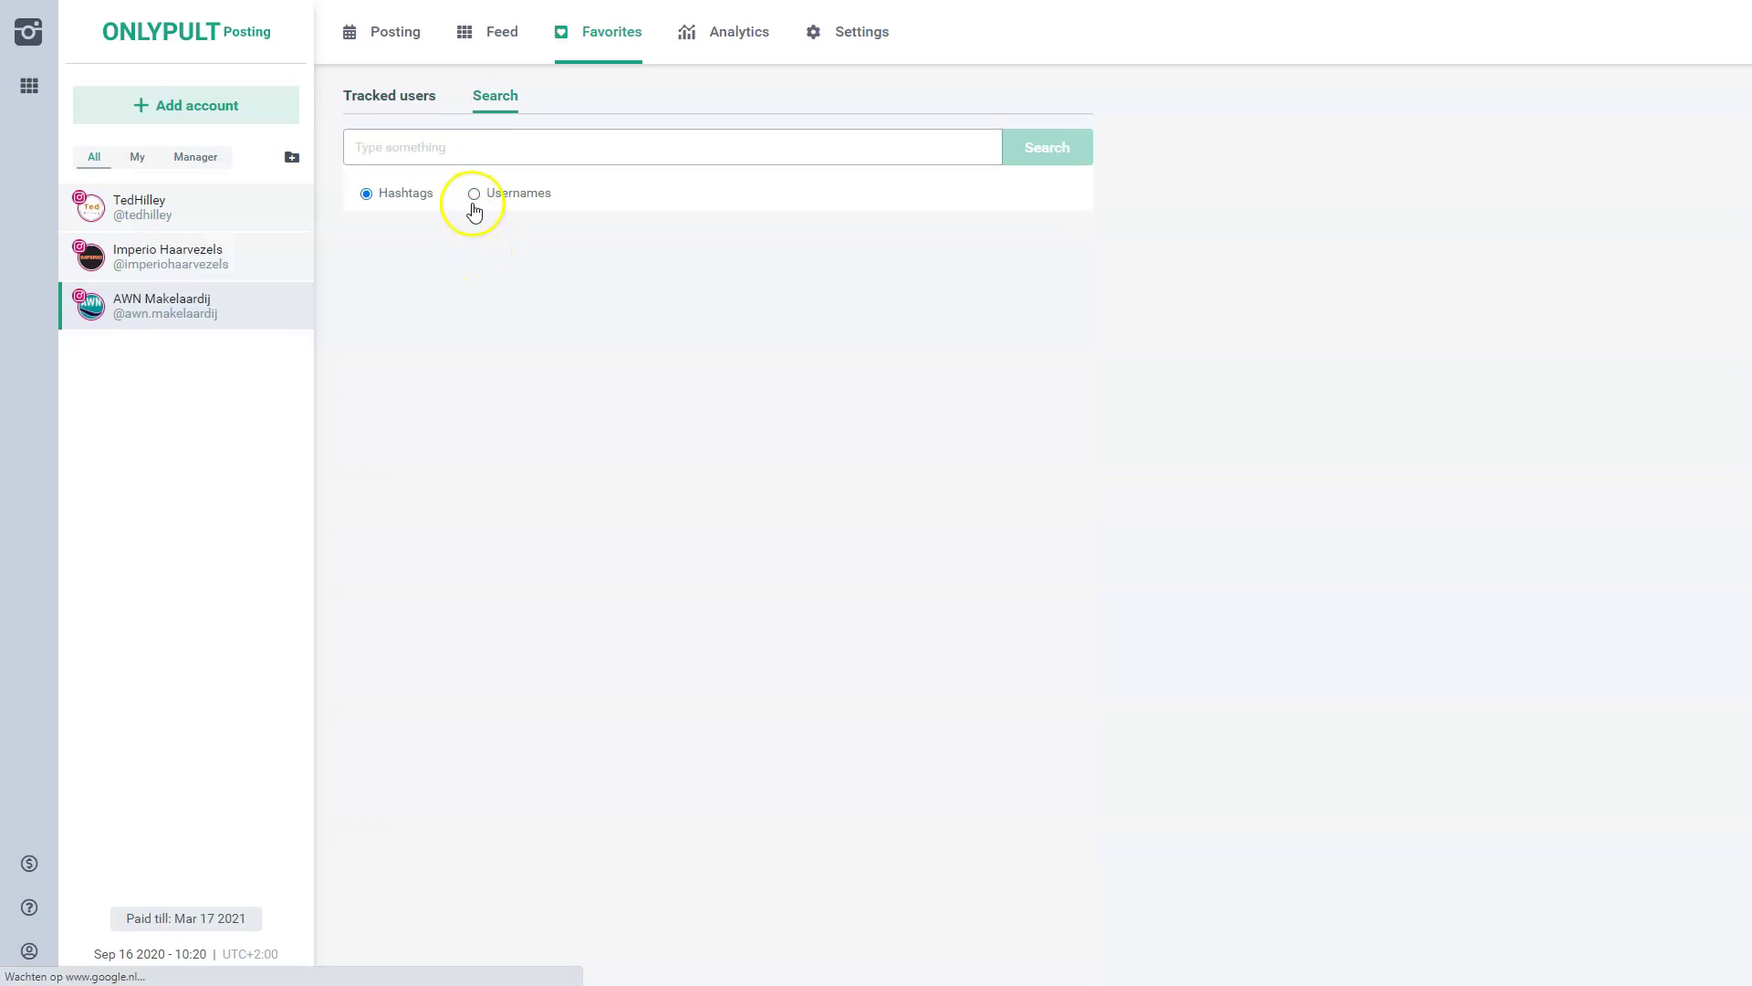
click(475, 208)
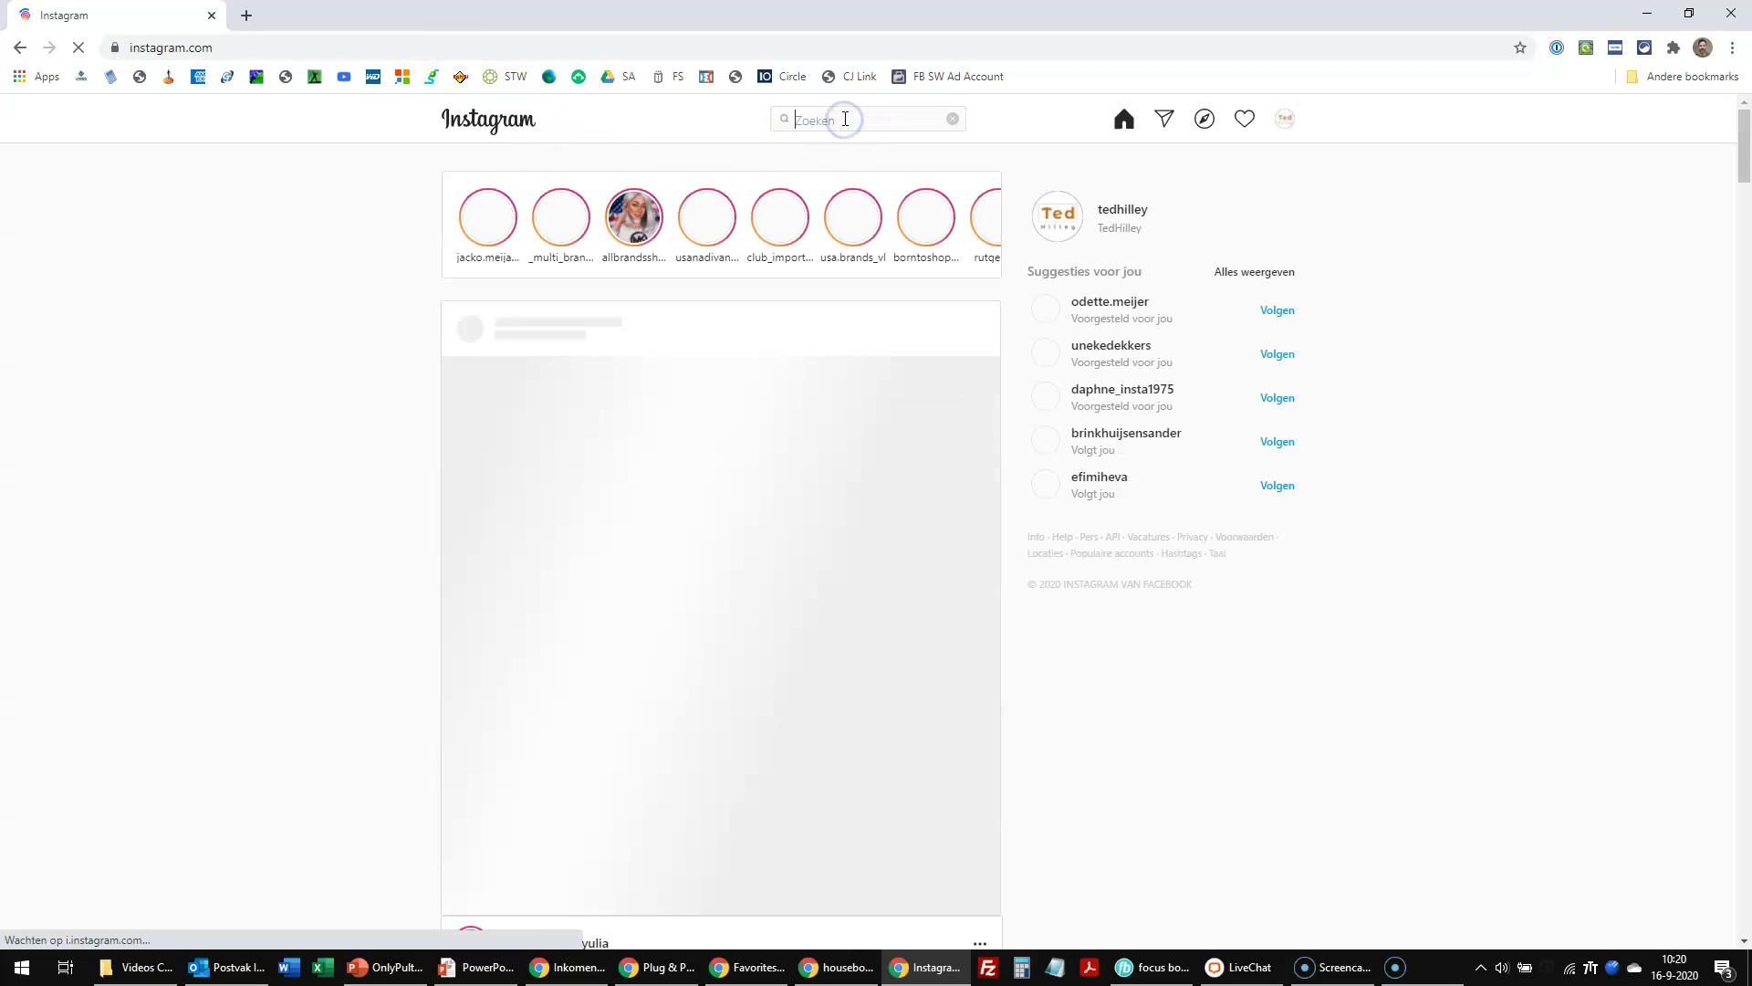
- Search Instagram for 'houseboat', open the house_boatel profile, and select its username in the address
text(houseboat)
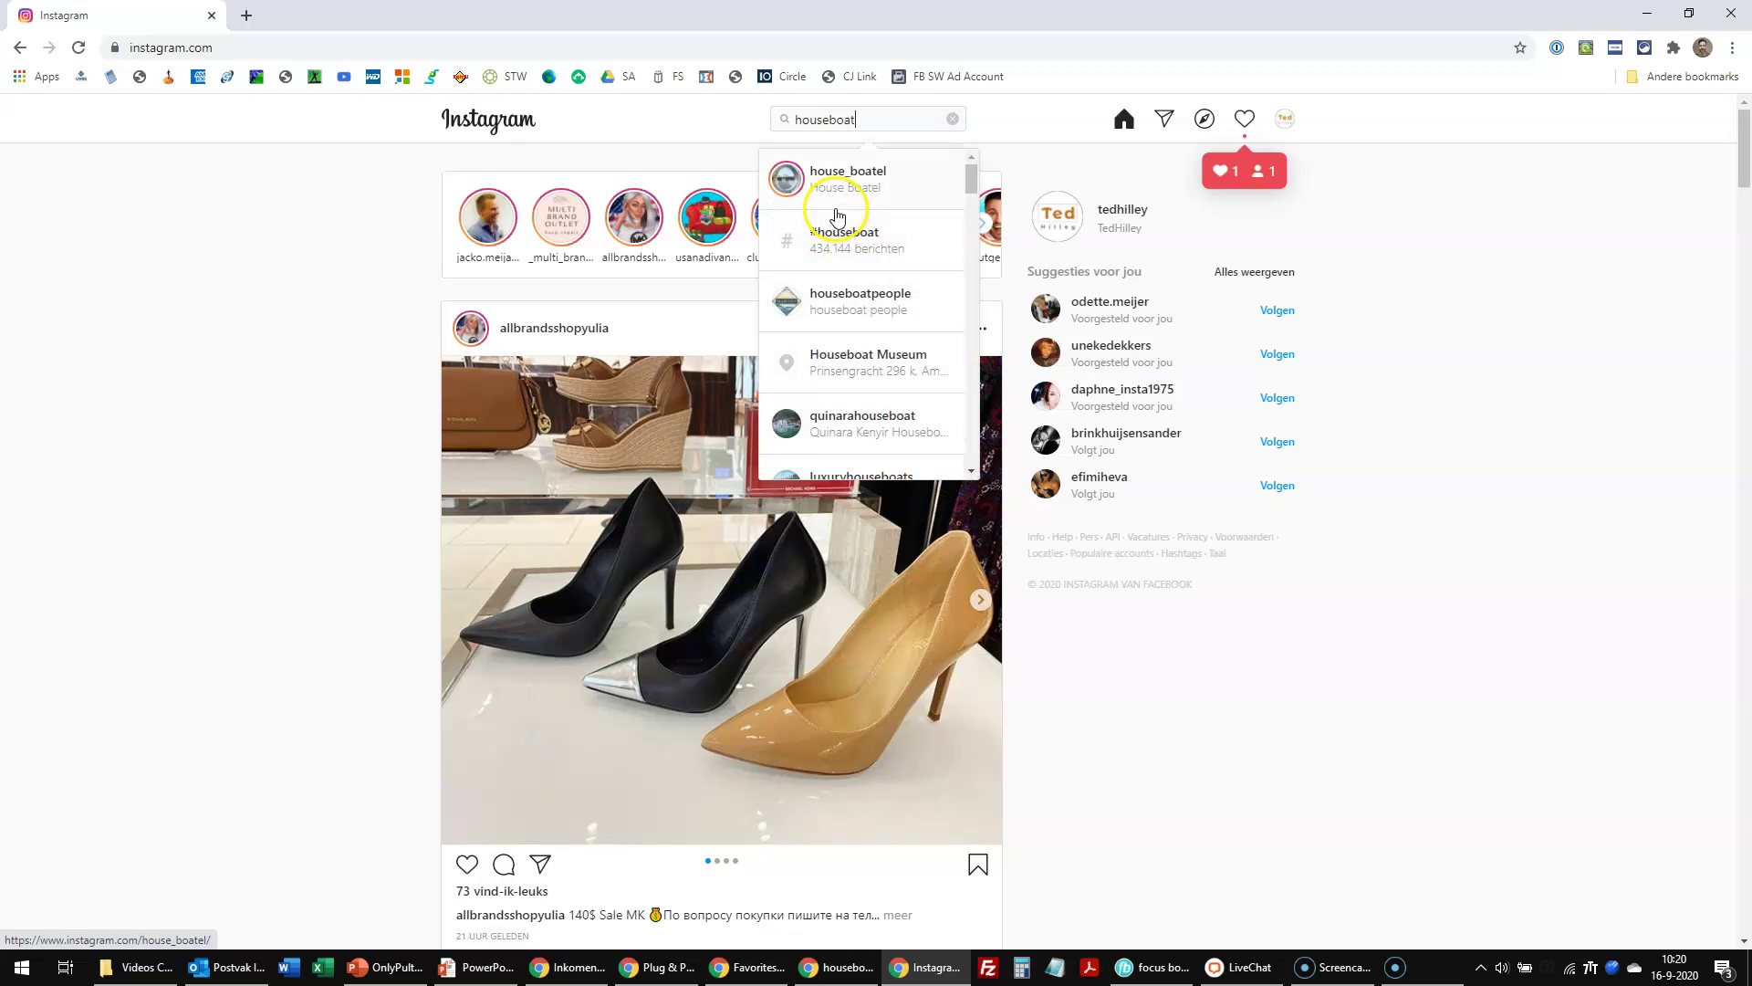
click(824, 175)
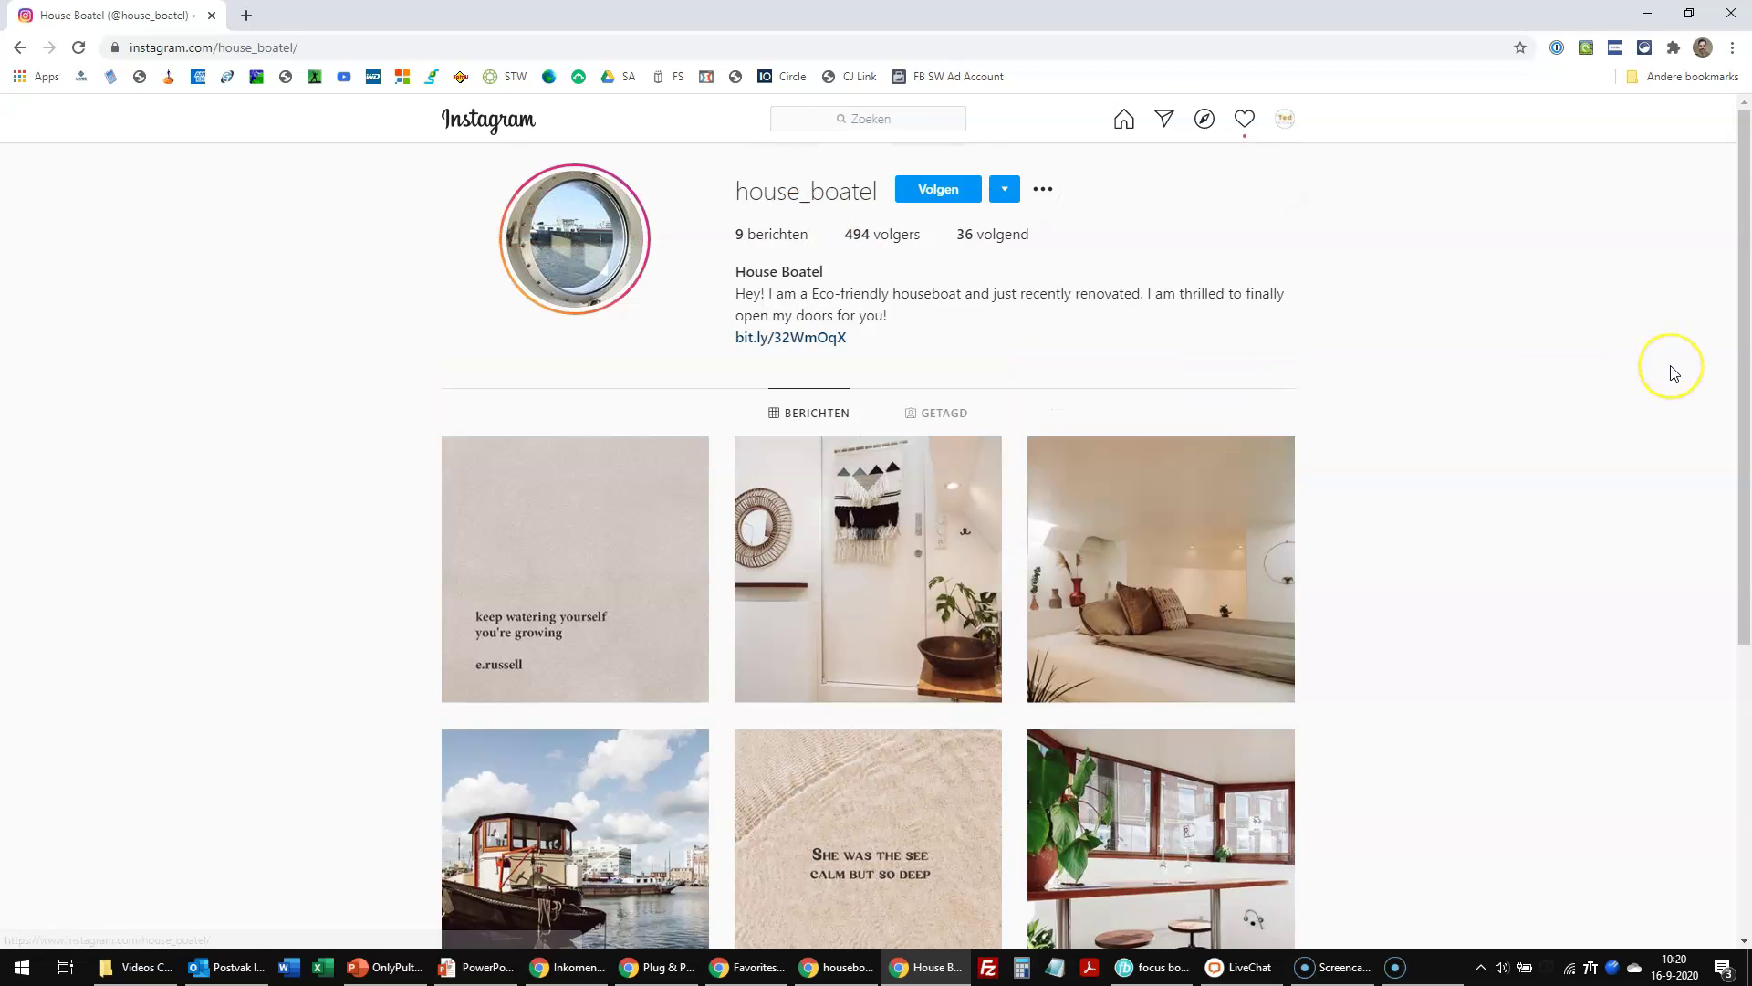
scroll(1518, 490, down, 1)
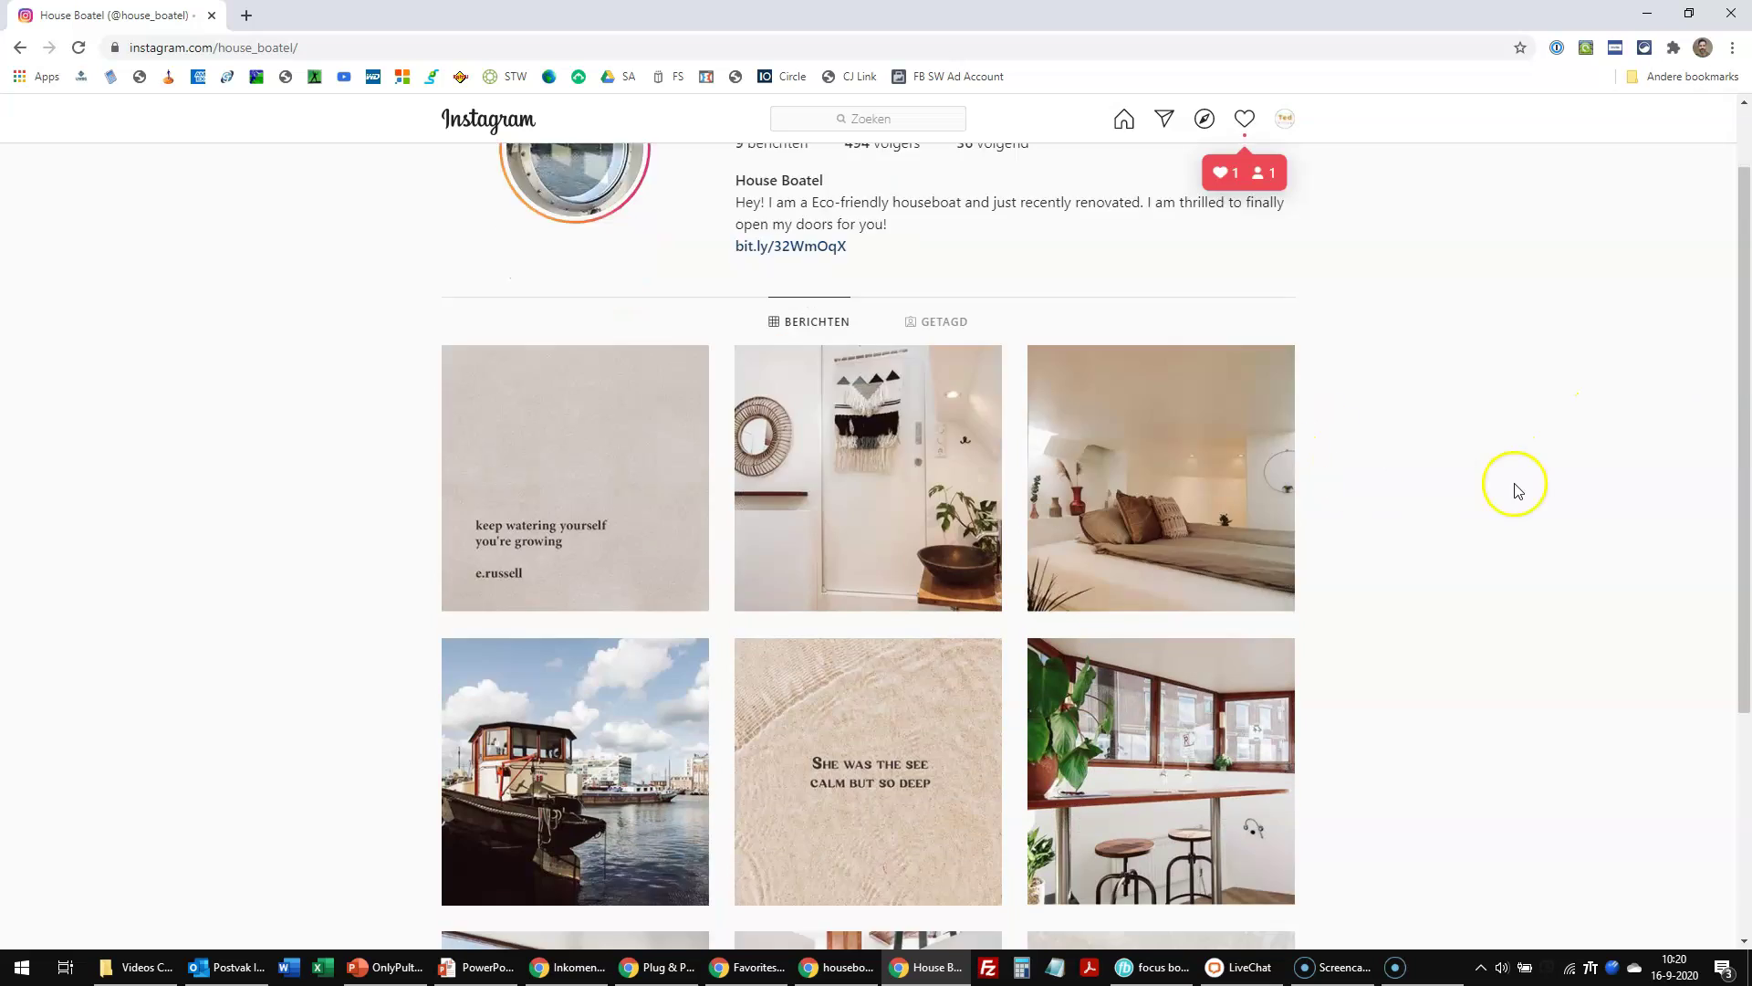
scroll(1517, 490, down, 4)
scroll(1565, 450, up, 3)
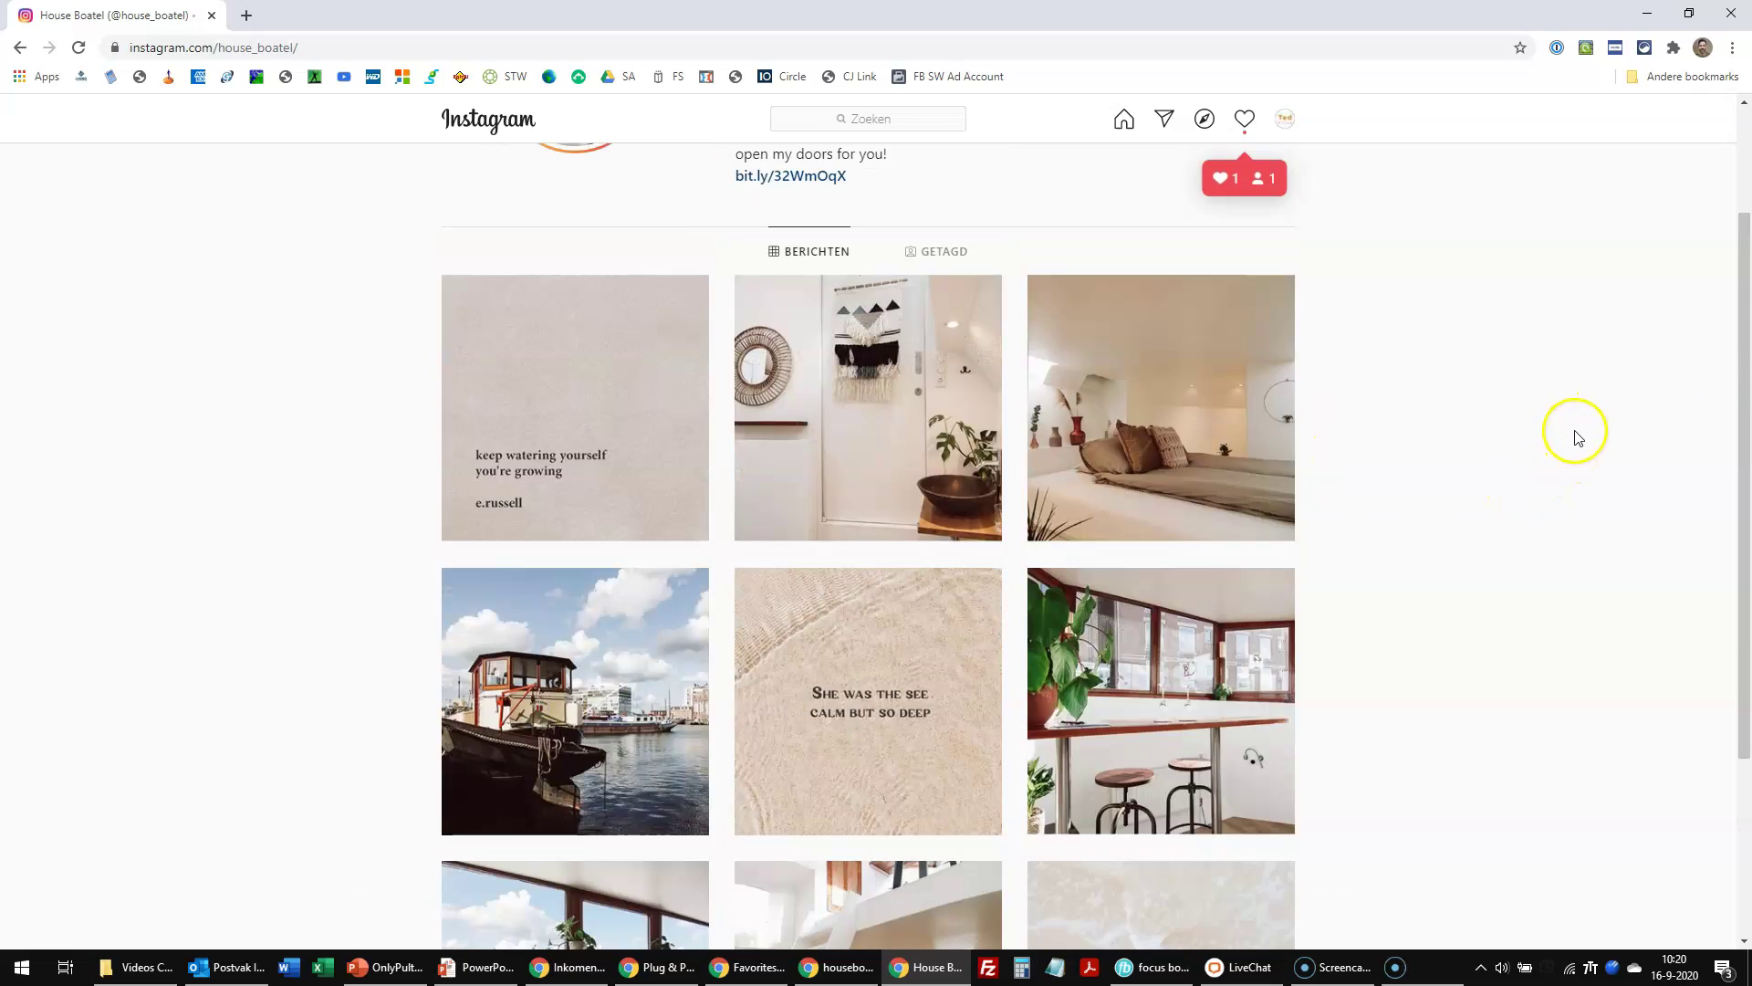
scroll(1578, 438, up, 2)
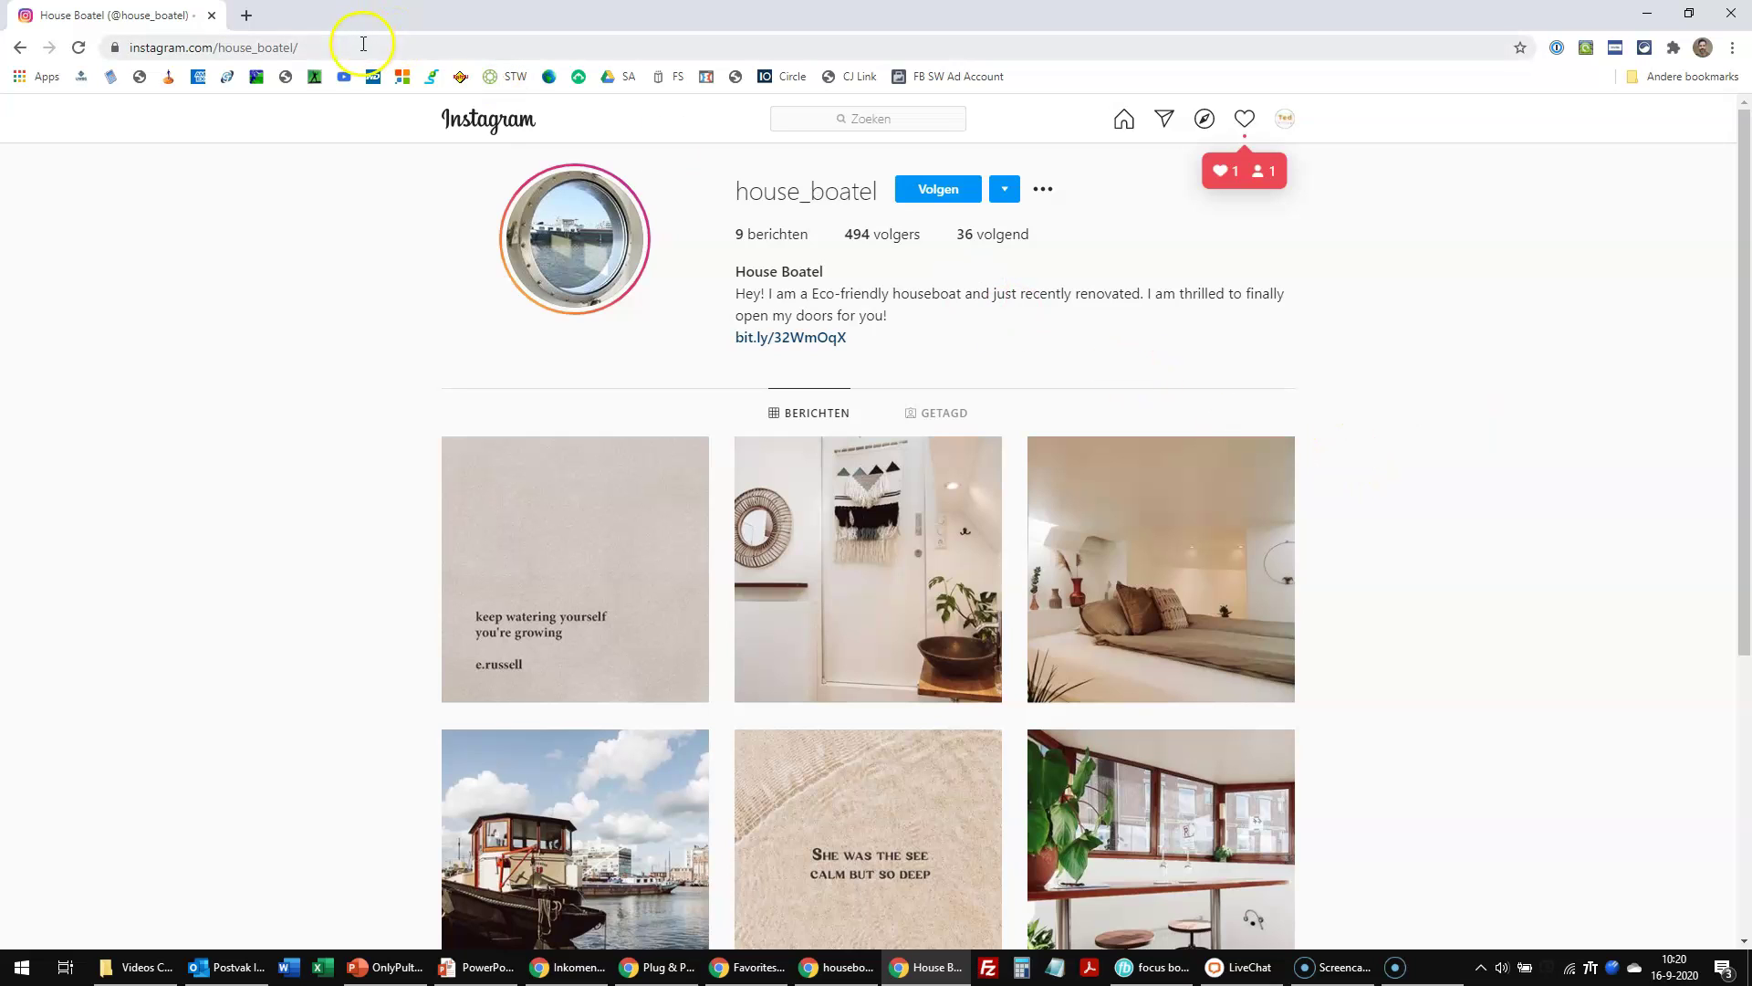
drag(297, 47, 219, 47)
key(ctrl+c)
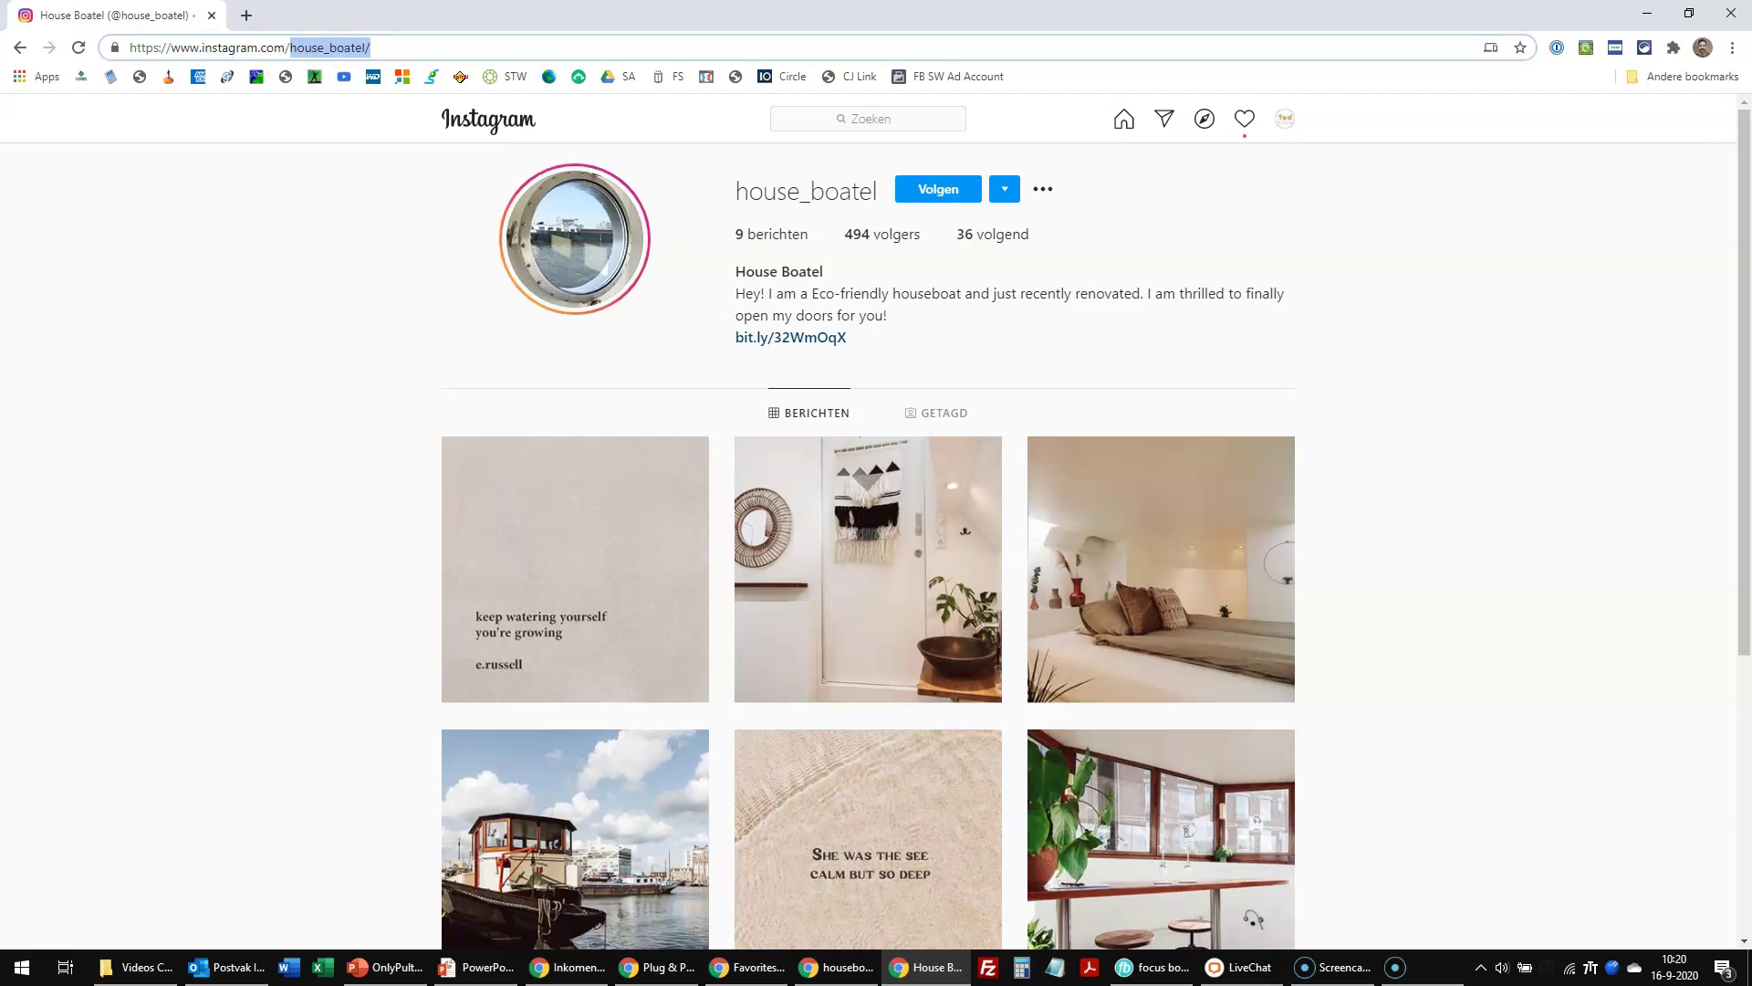
- Search for the pasted house_boatel username, add it to Favorites, and show Tracked users
click(1648, 13)
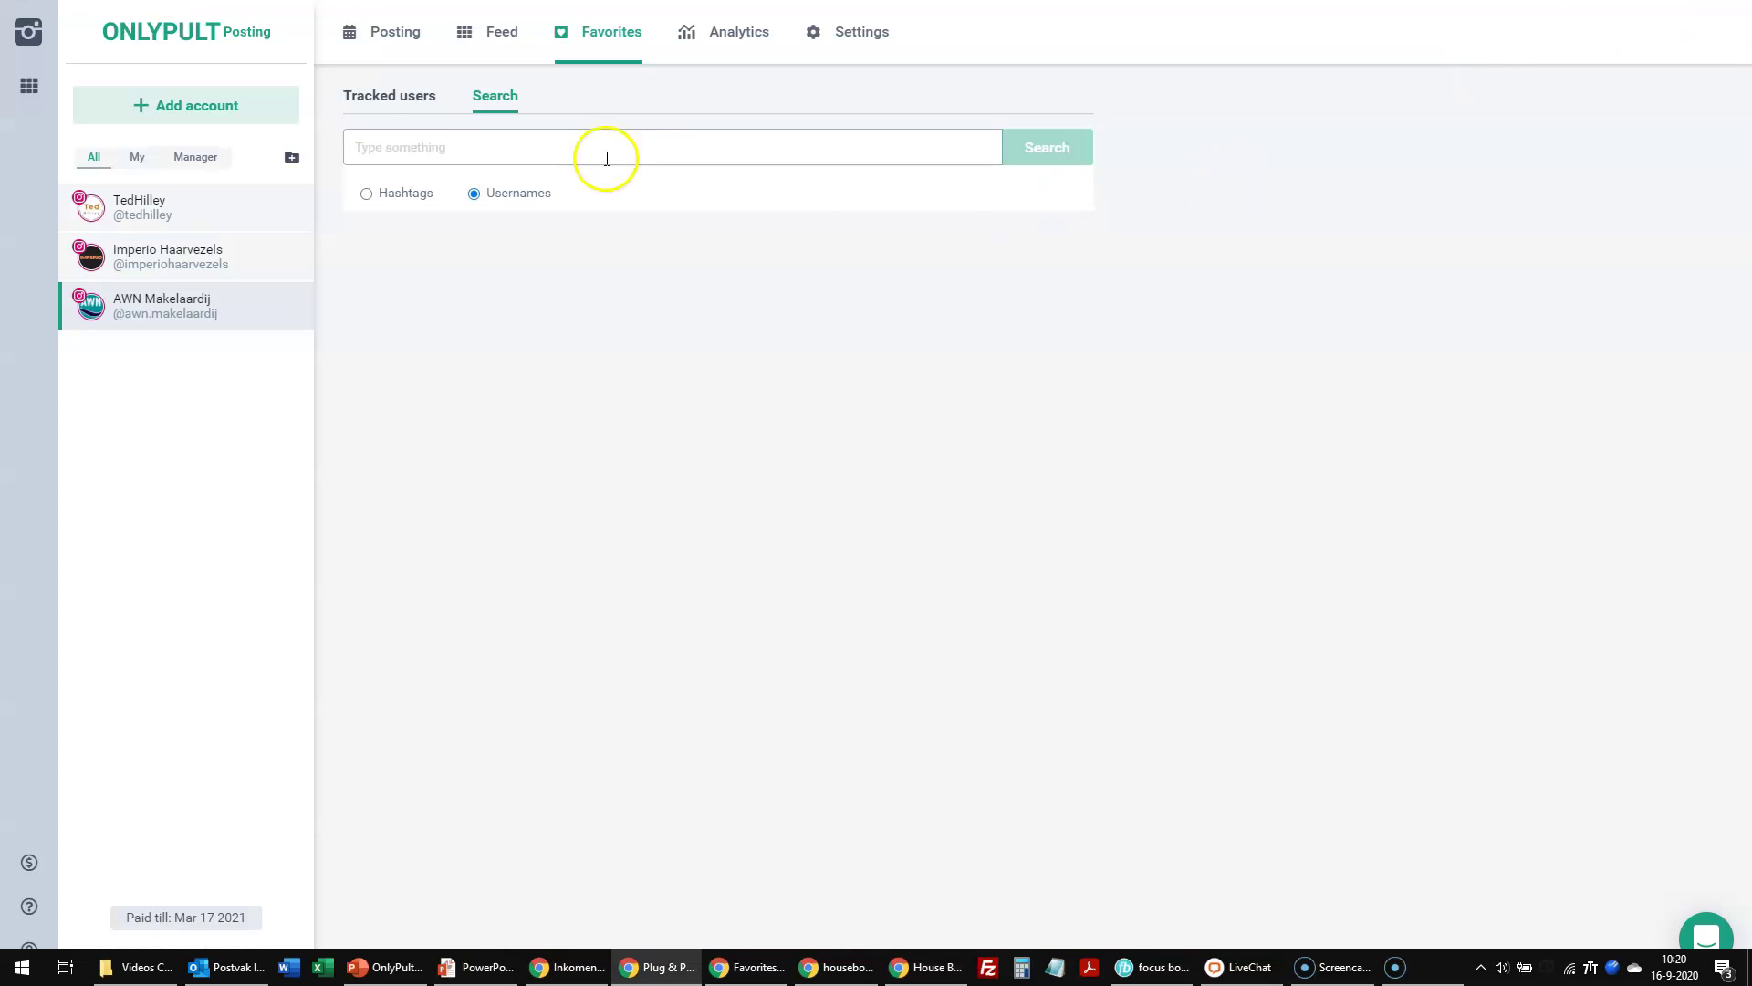
click(585, 146)
key(ctrl+v)
key(Return)
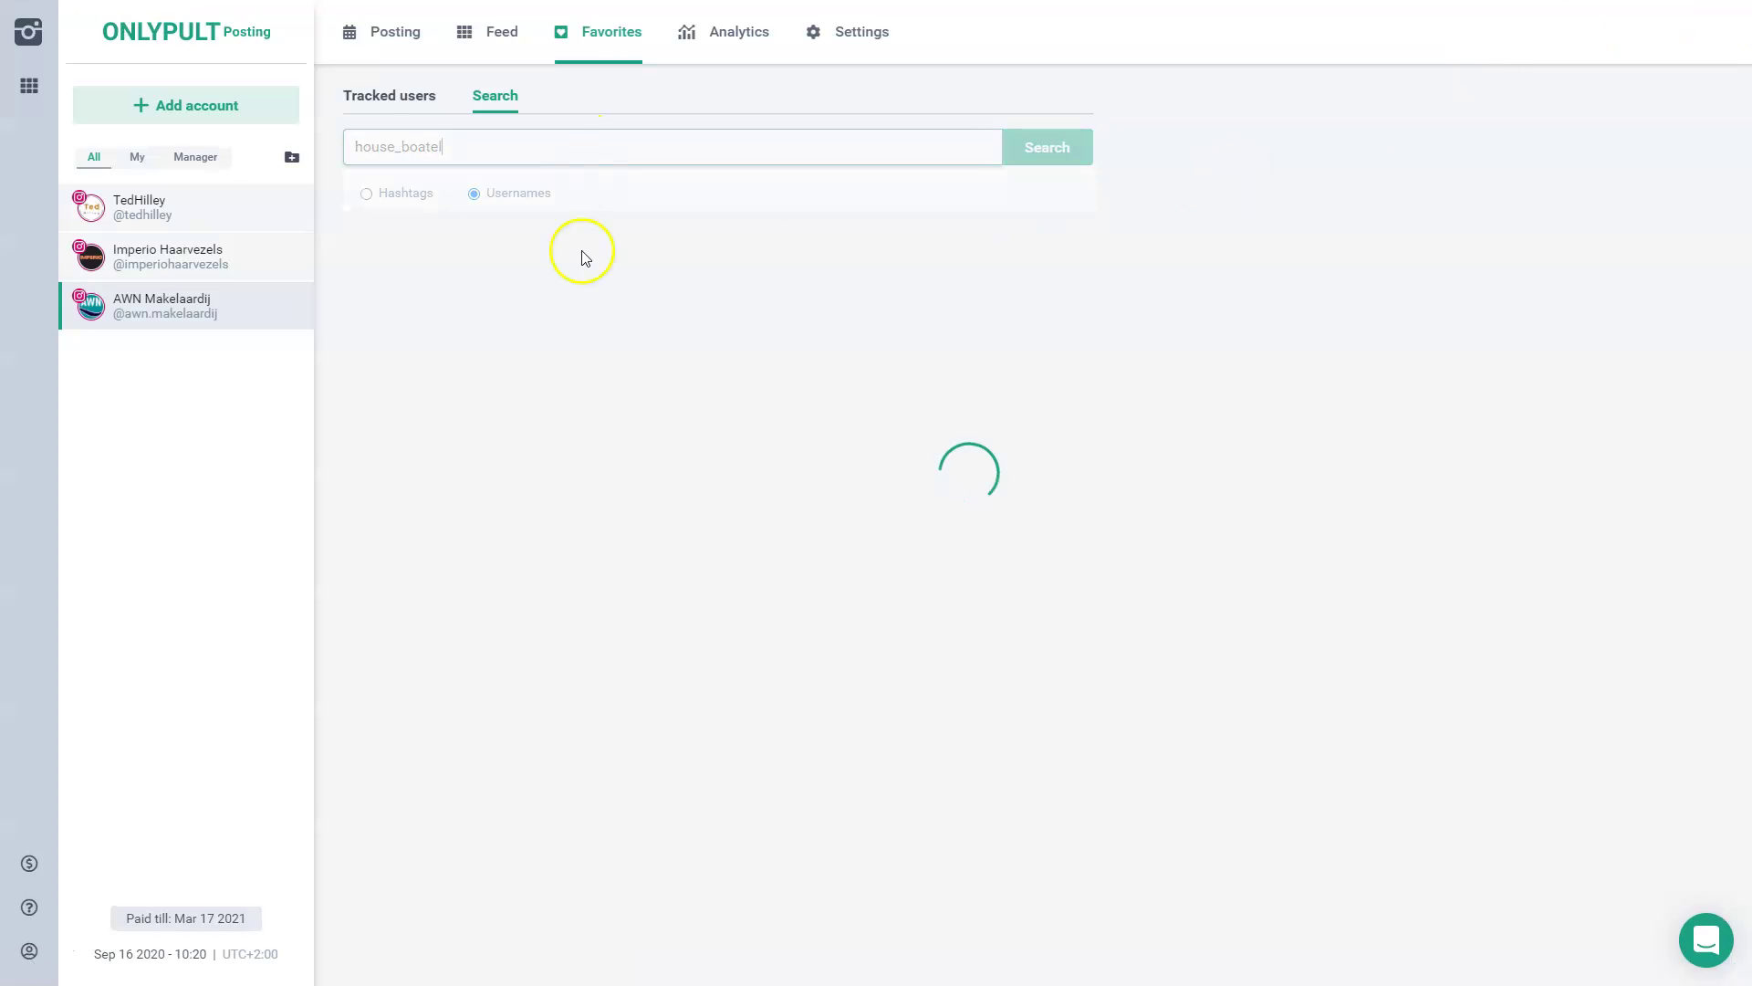
click(1317, 376)
click(1048, 299)
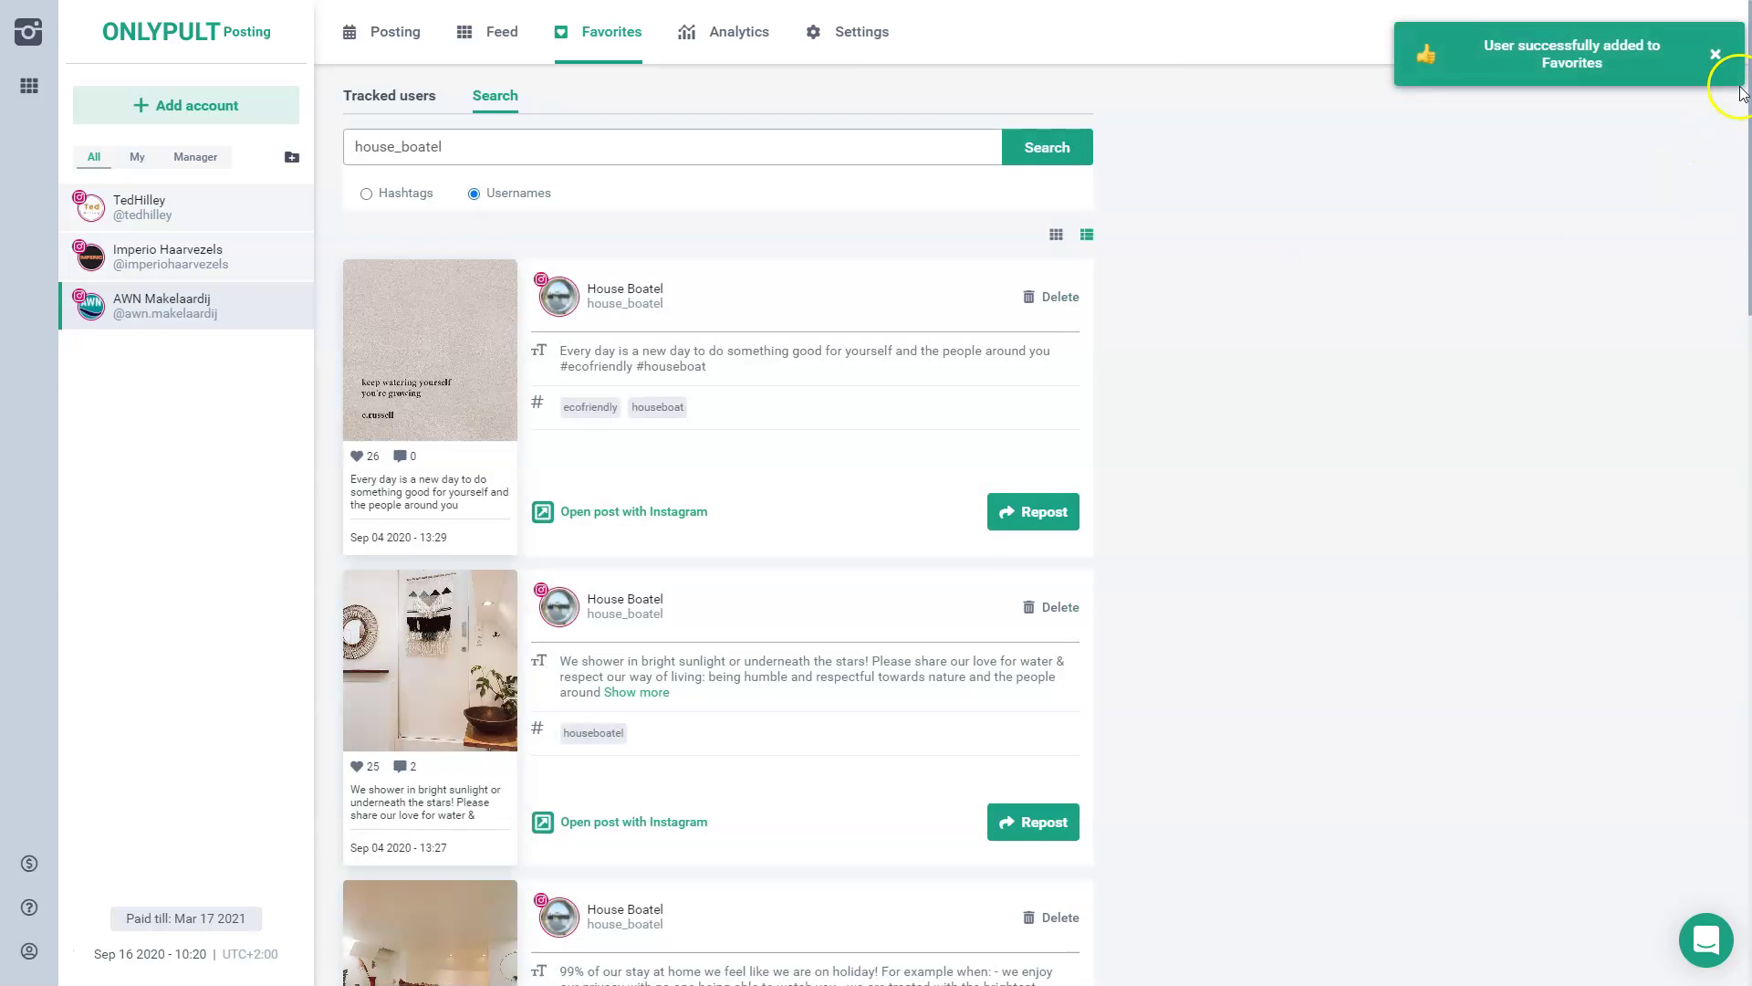
click(1715, 54)
click(557, 32)
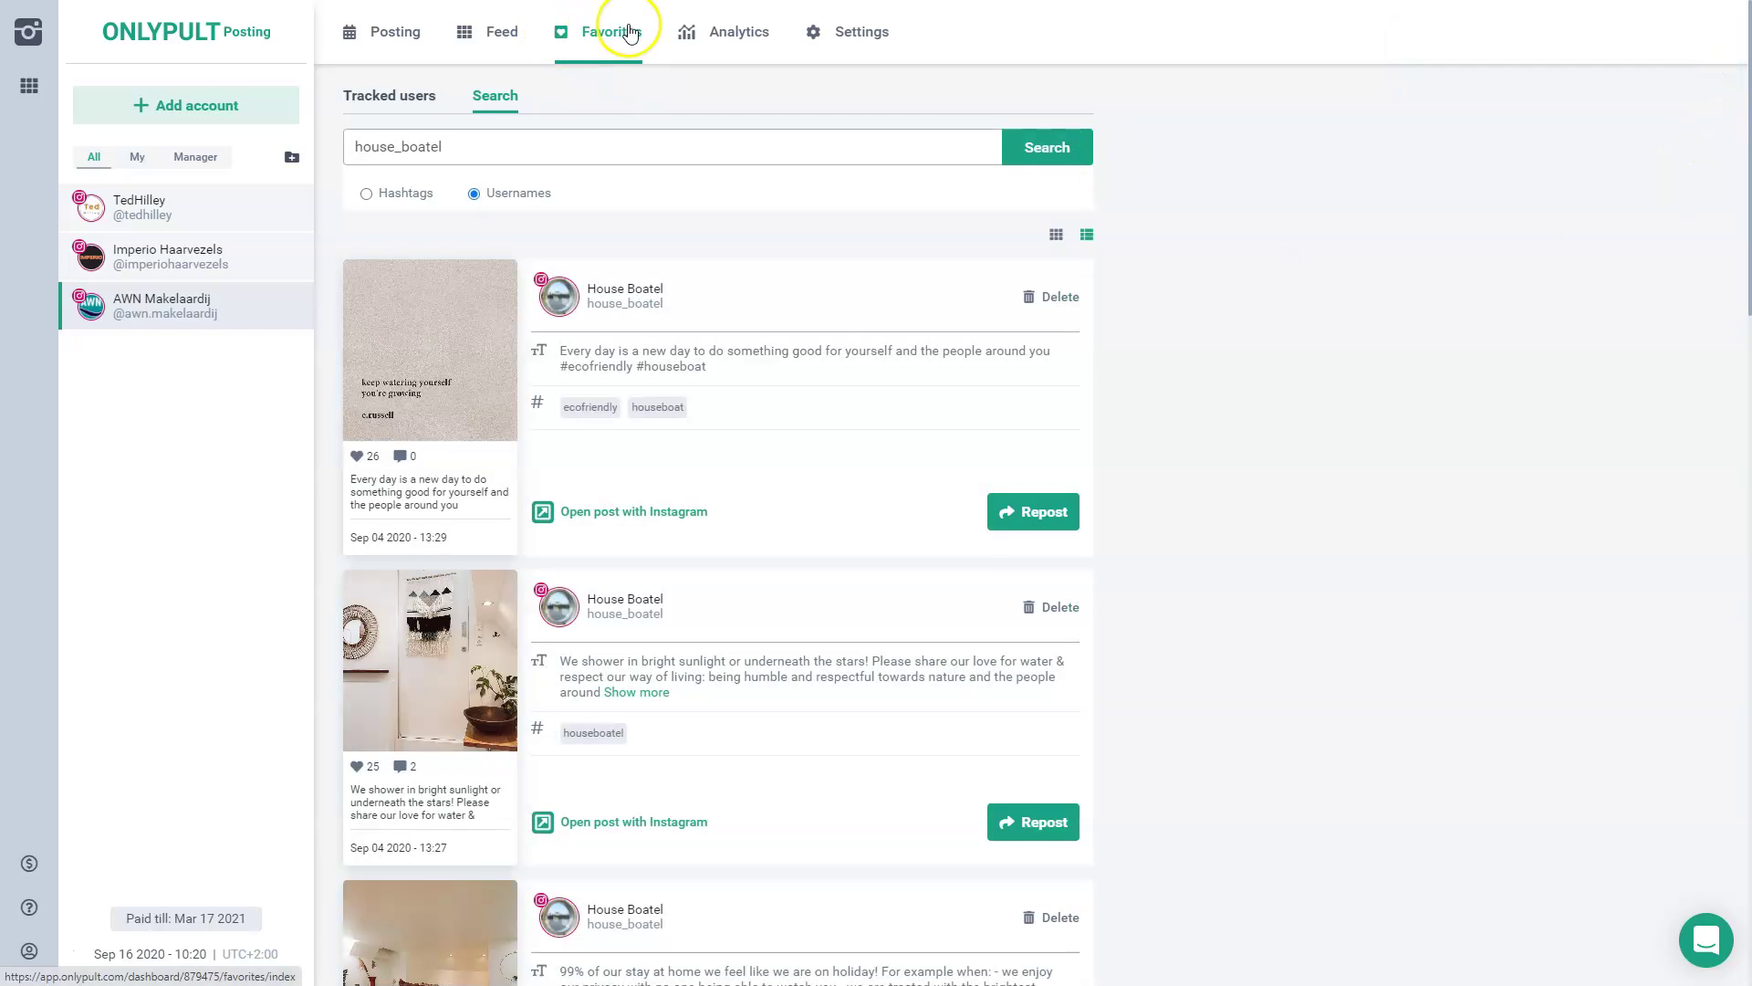
click(393, 97)
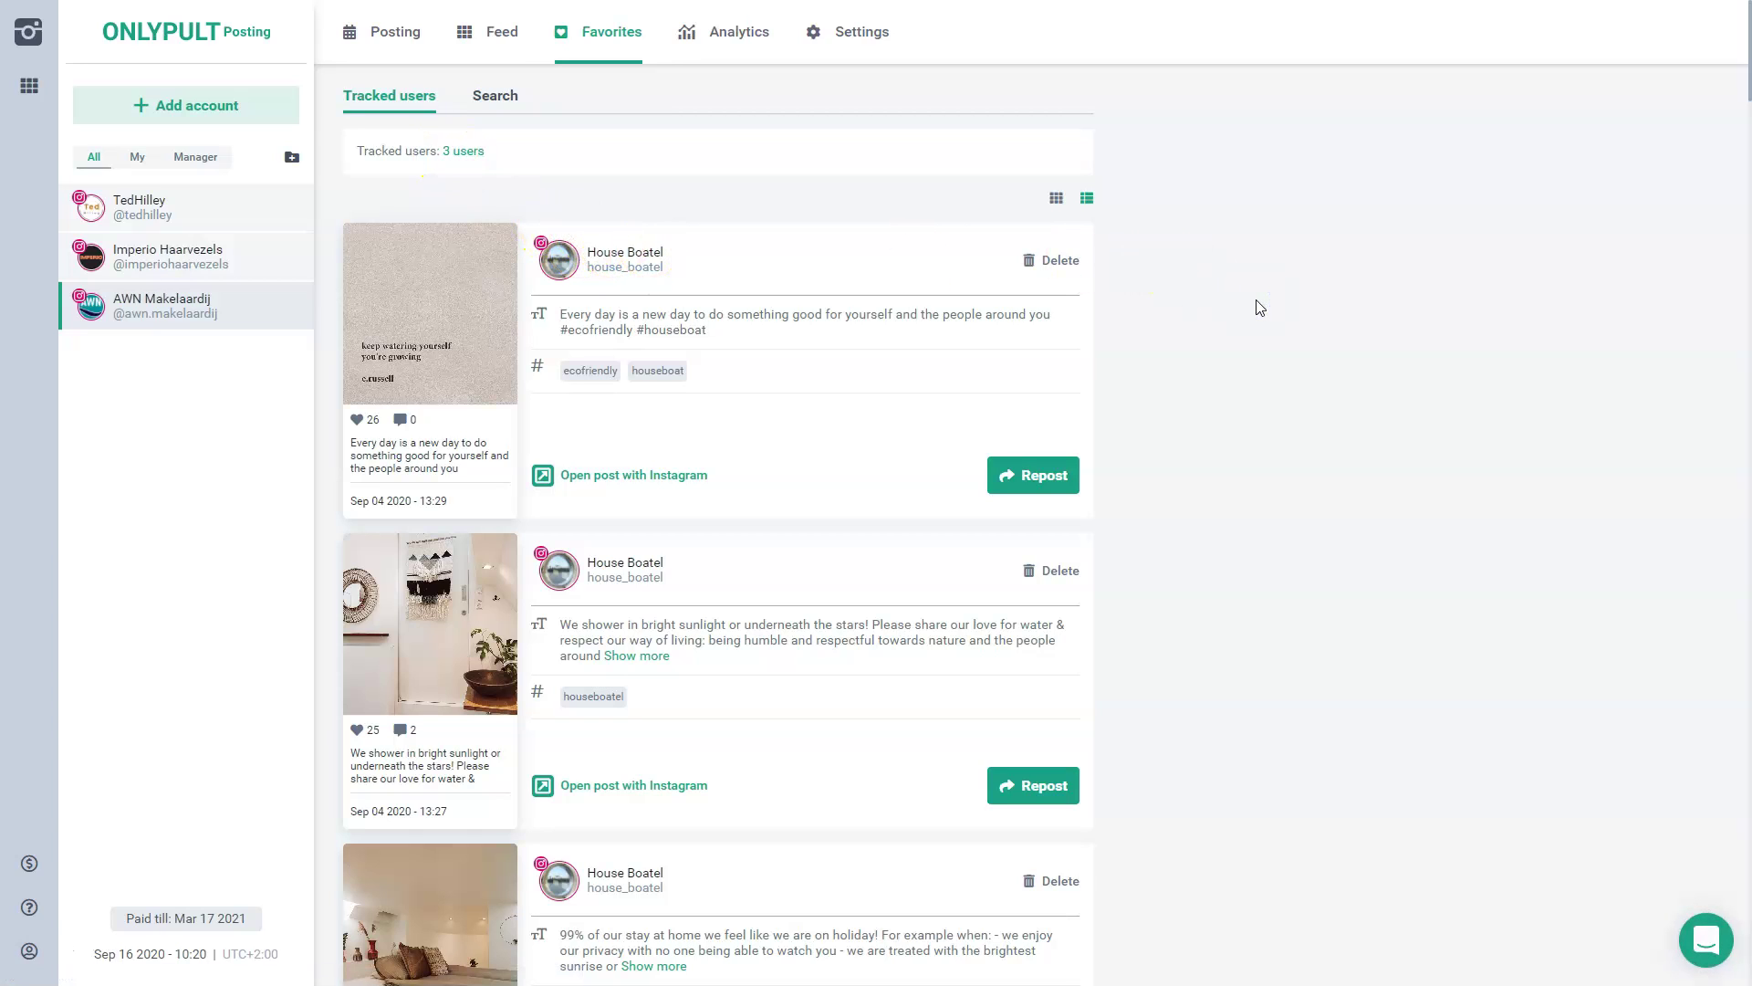
click(1282, 300)
click(1266, 327)
click(1252, 293)
click(1327, 299)
scroll(1369, 285, down, 15)
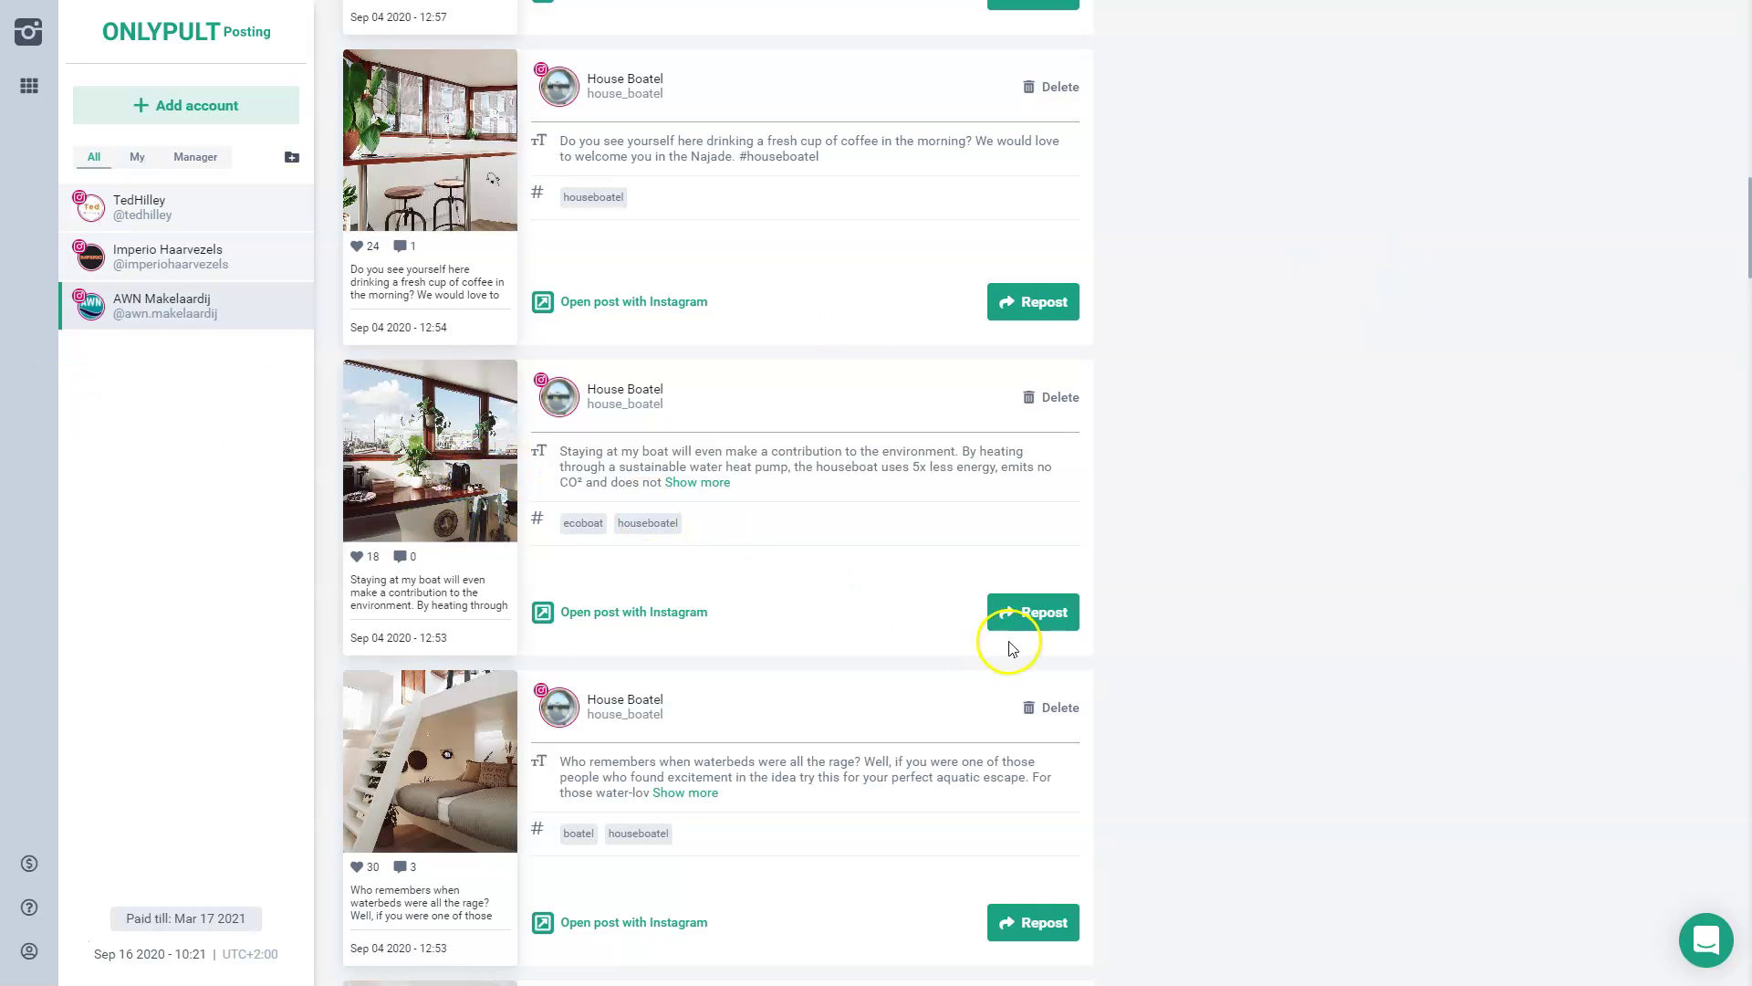
click(1032, 614)
scroll(1402, 587, up, 15)
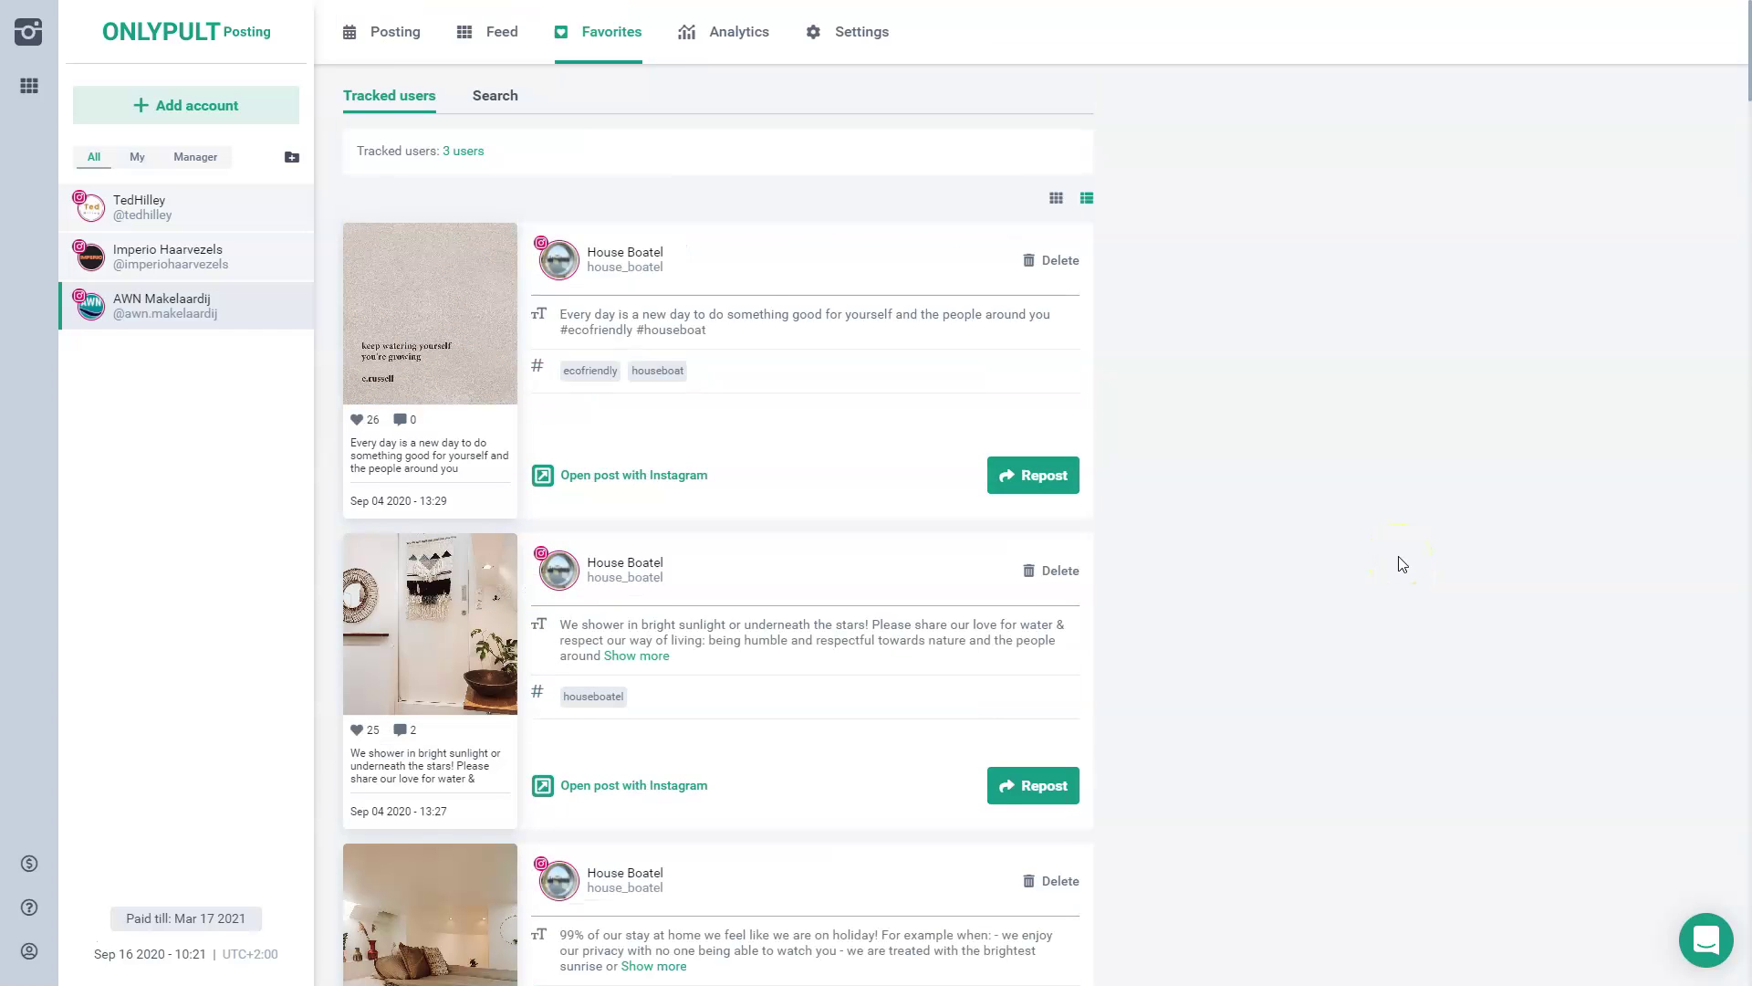
- Delete house_boatel from Favorites via its post card and dismiss the confirmation
click(1059, 264)
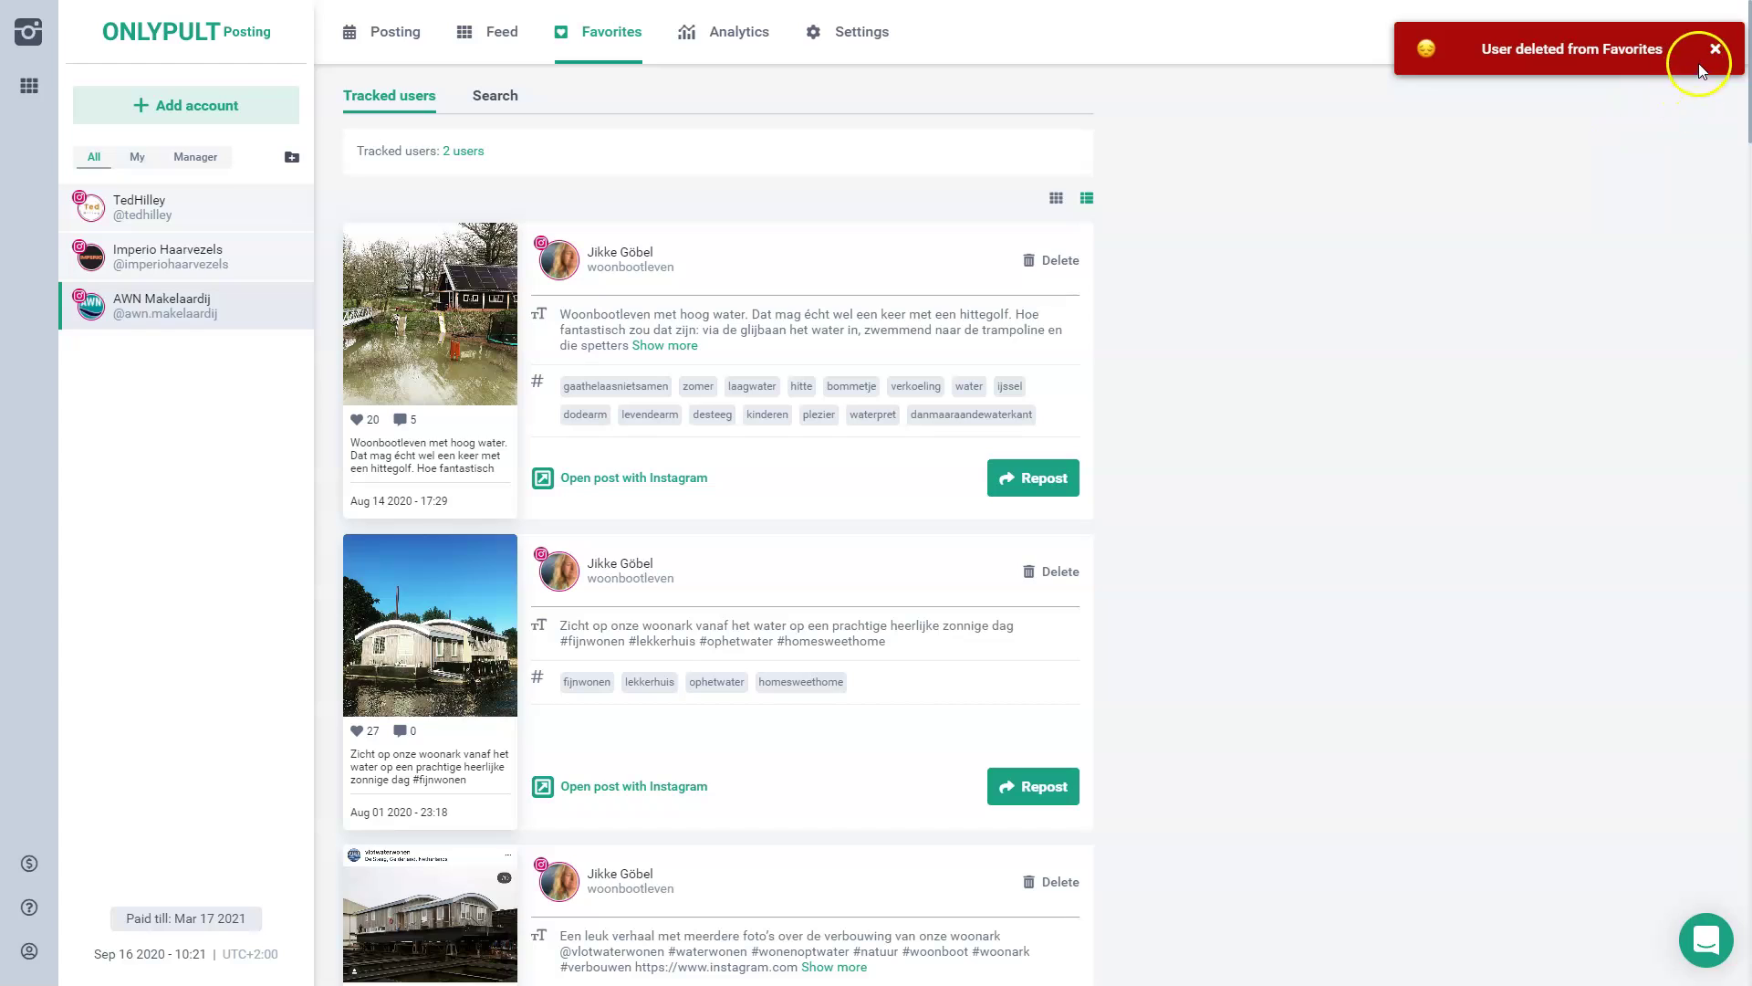
click(1699, 67)
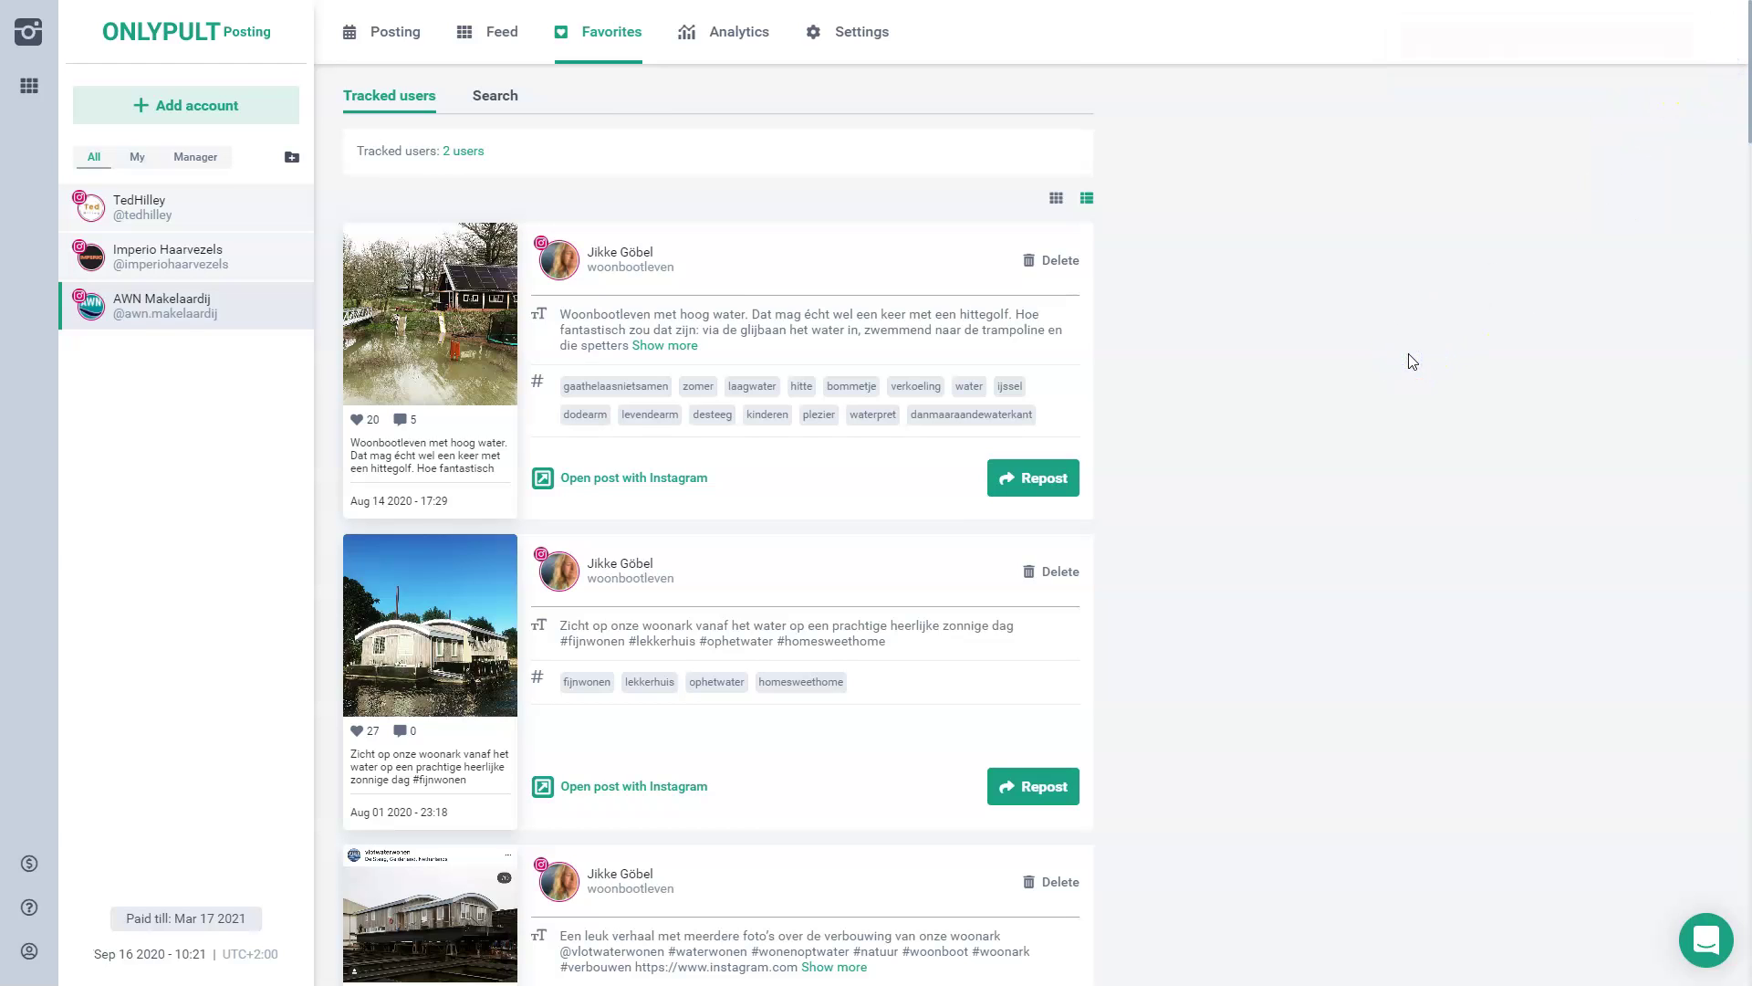
- Set the Analytics range to All time (Feb 06 2019 – Sep 16 2020) and apply it
click(698, 35)
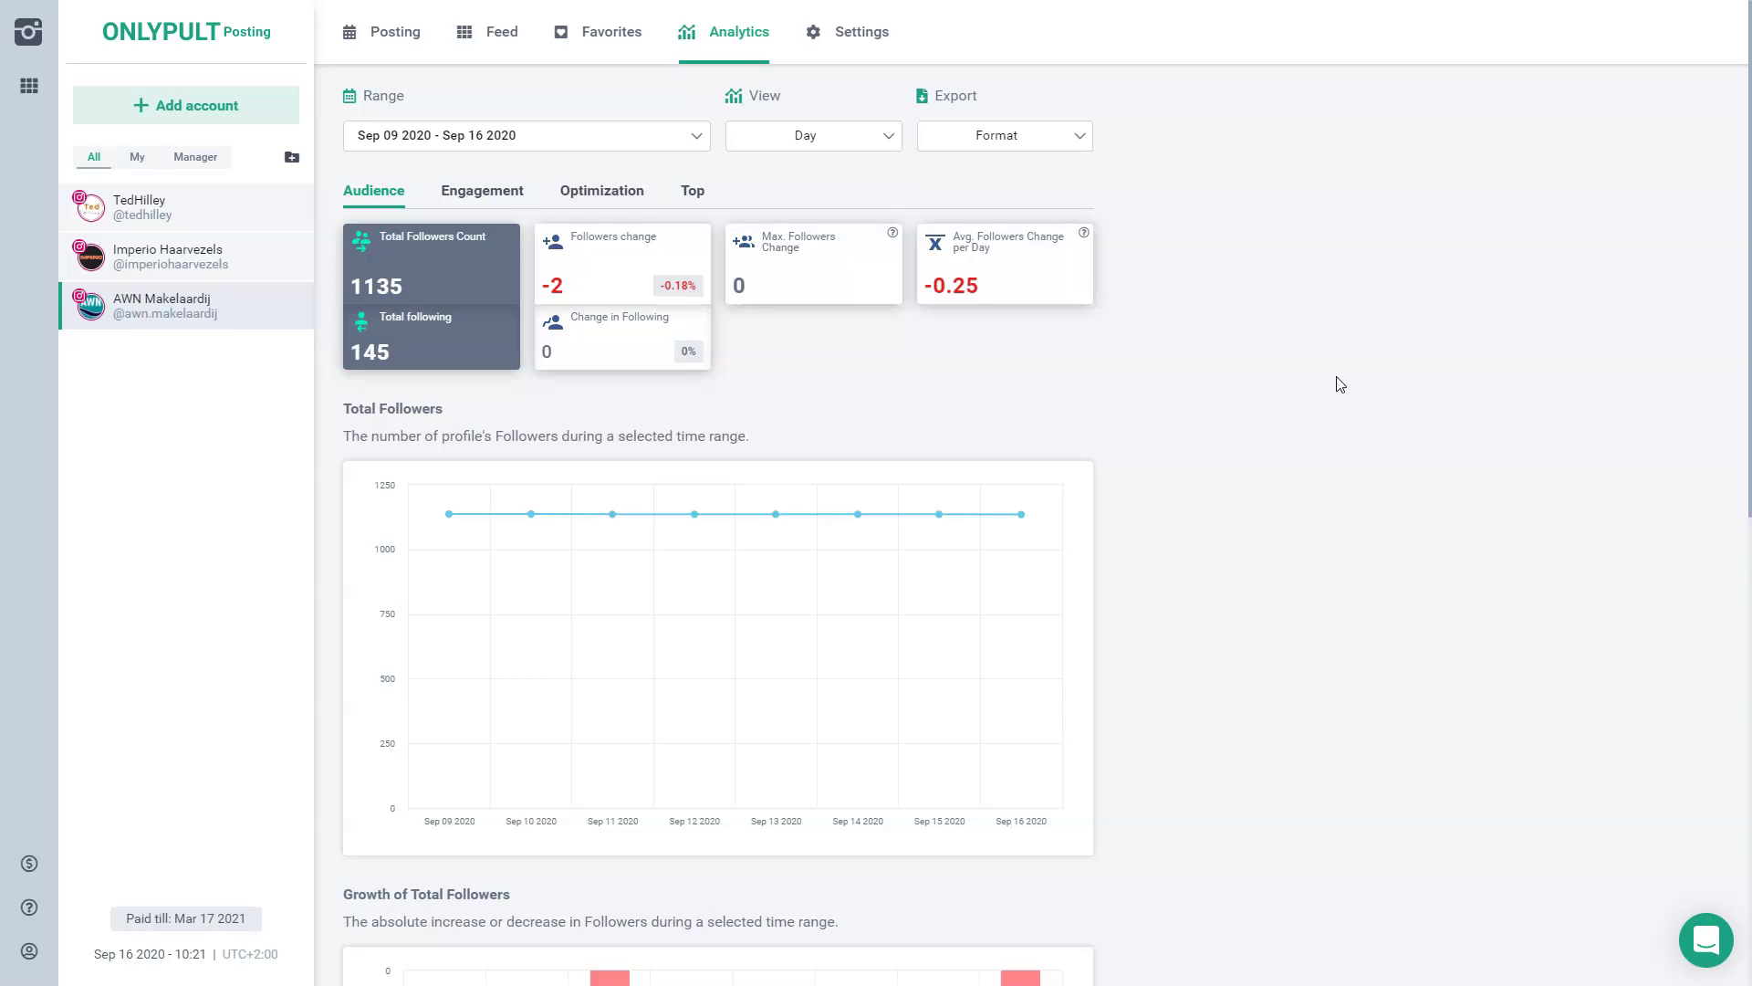
click(667, 140)
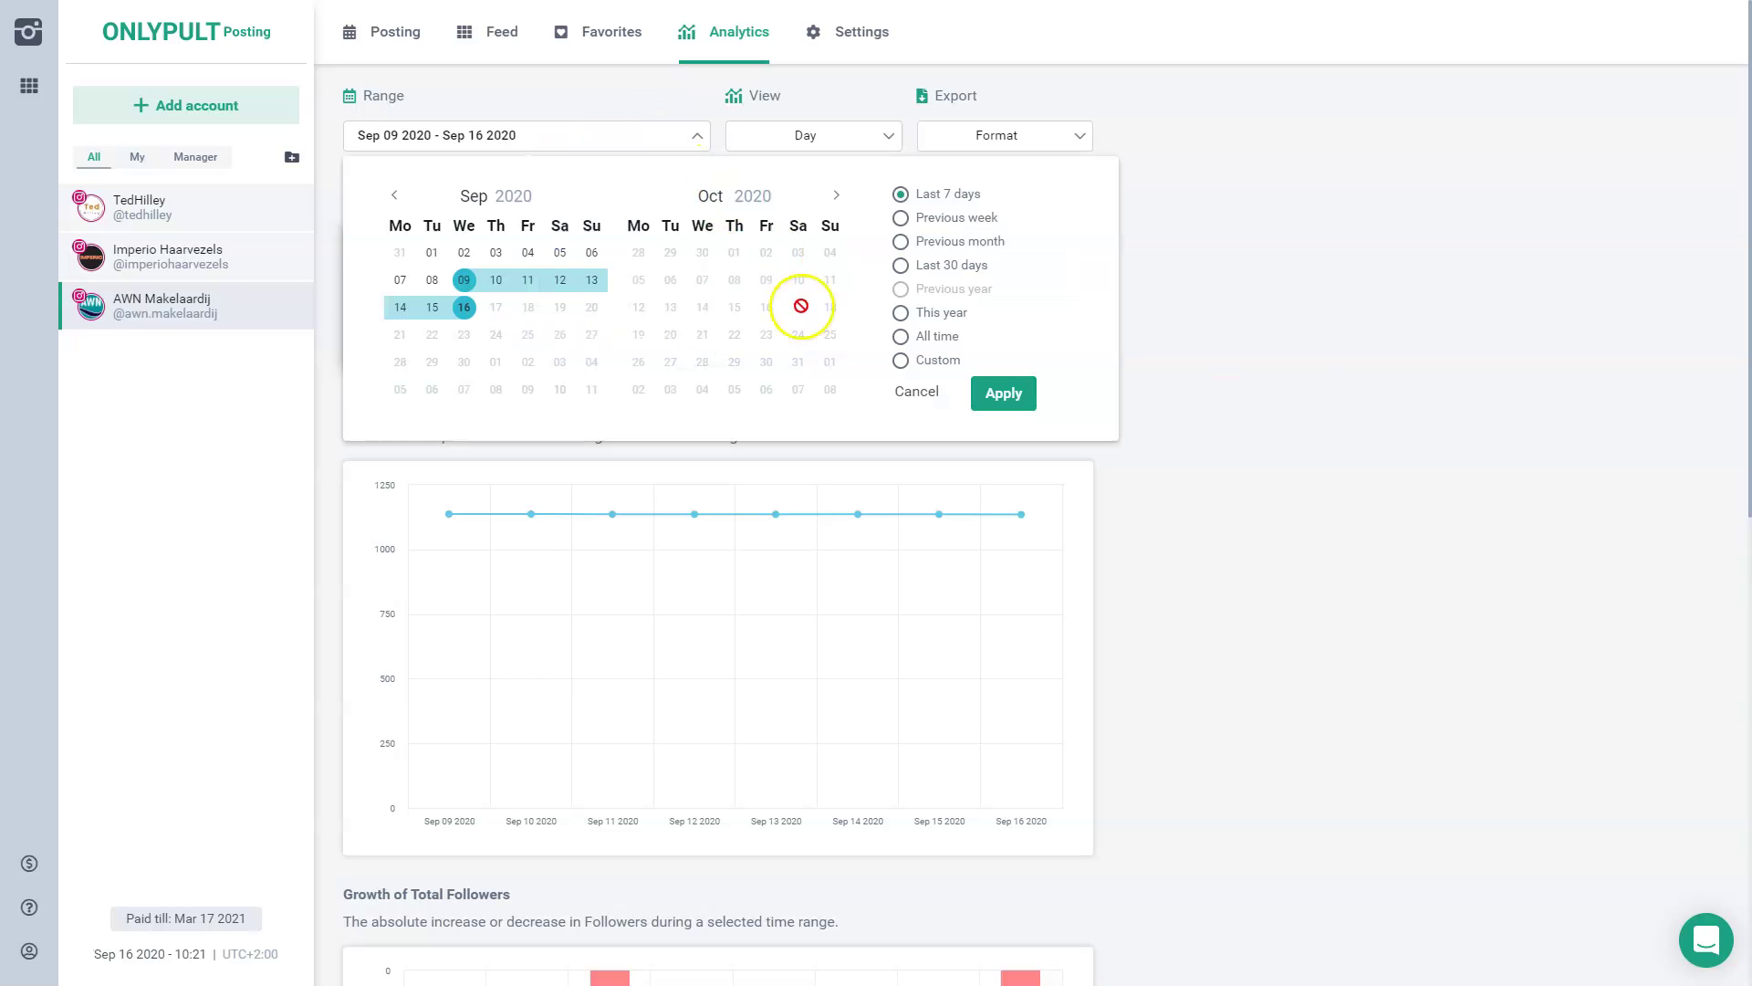
click(903, 339)
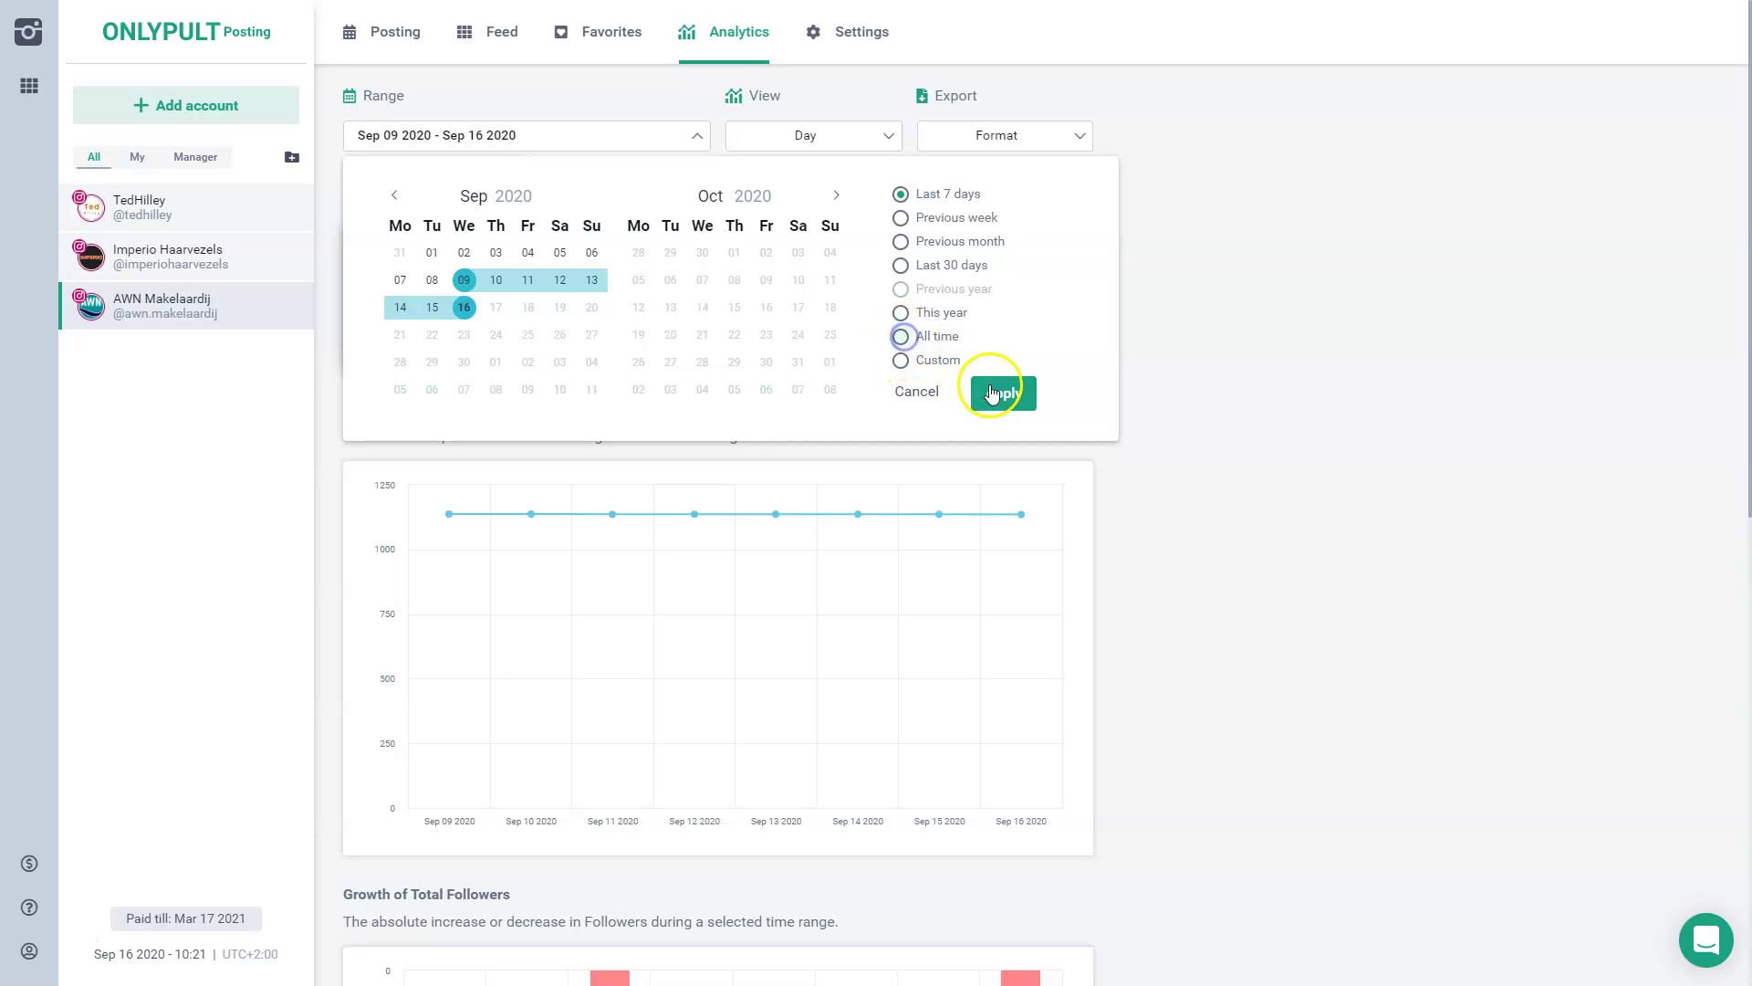
click(1001, 392)
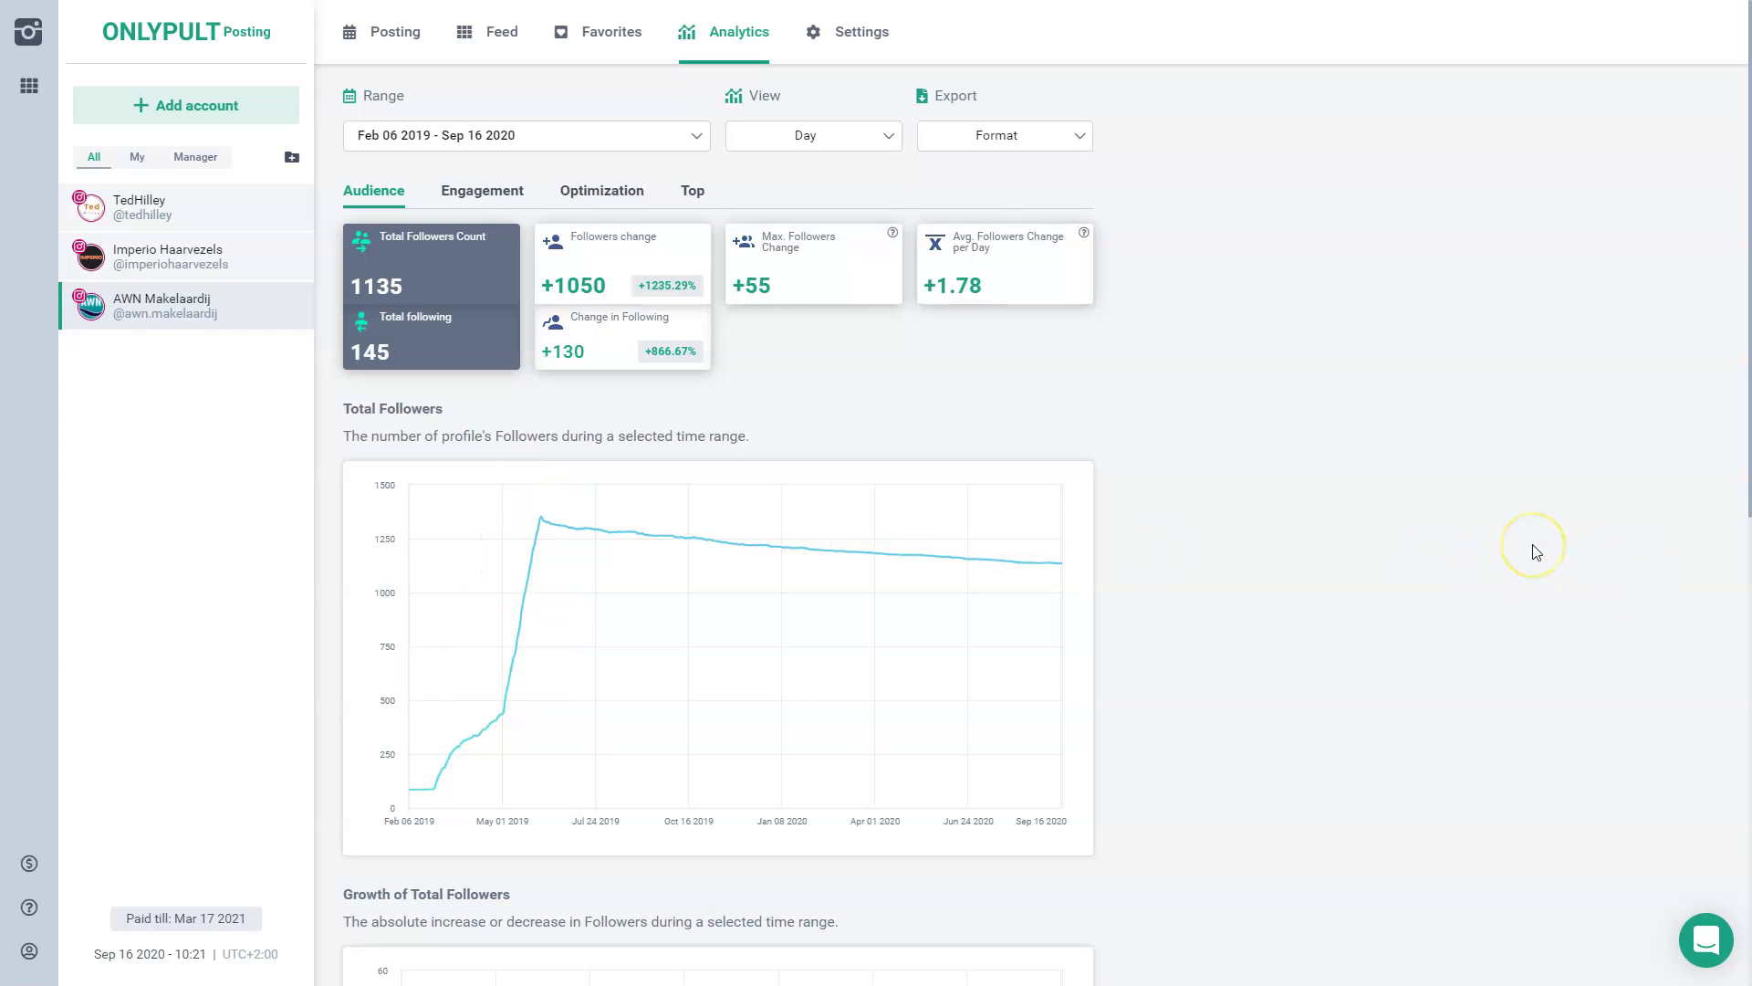
scroll(1537, 552, down, 7)
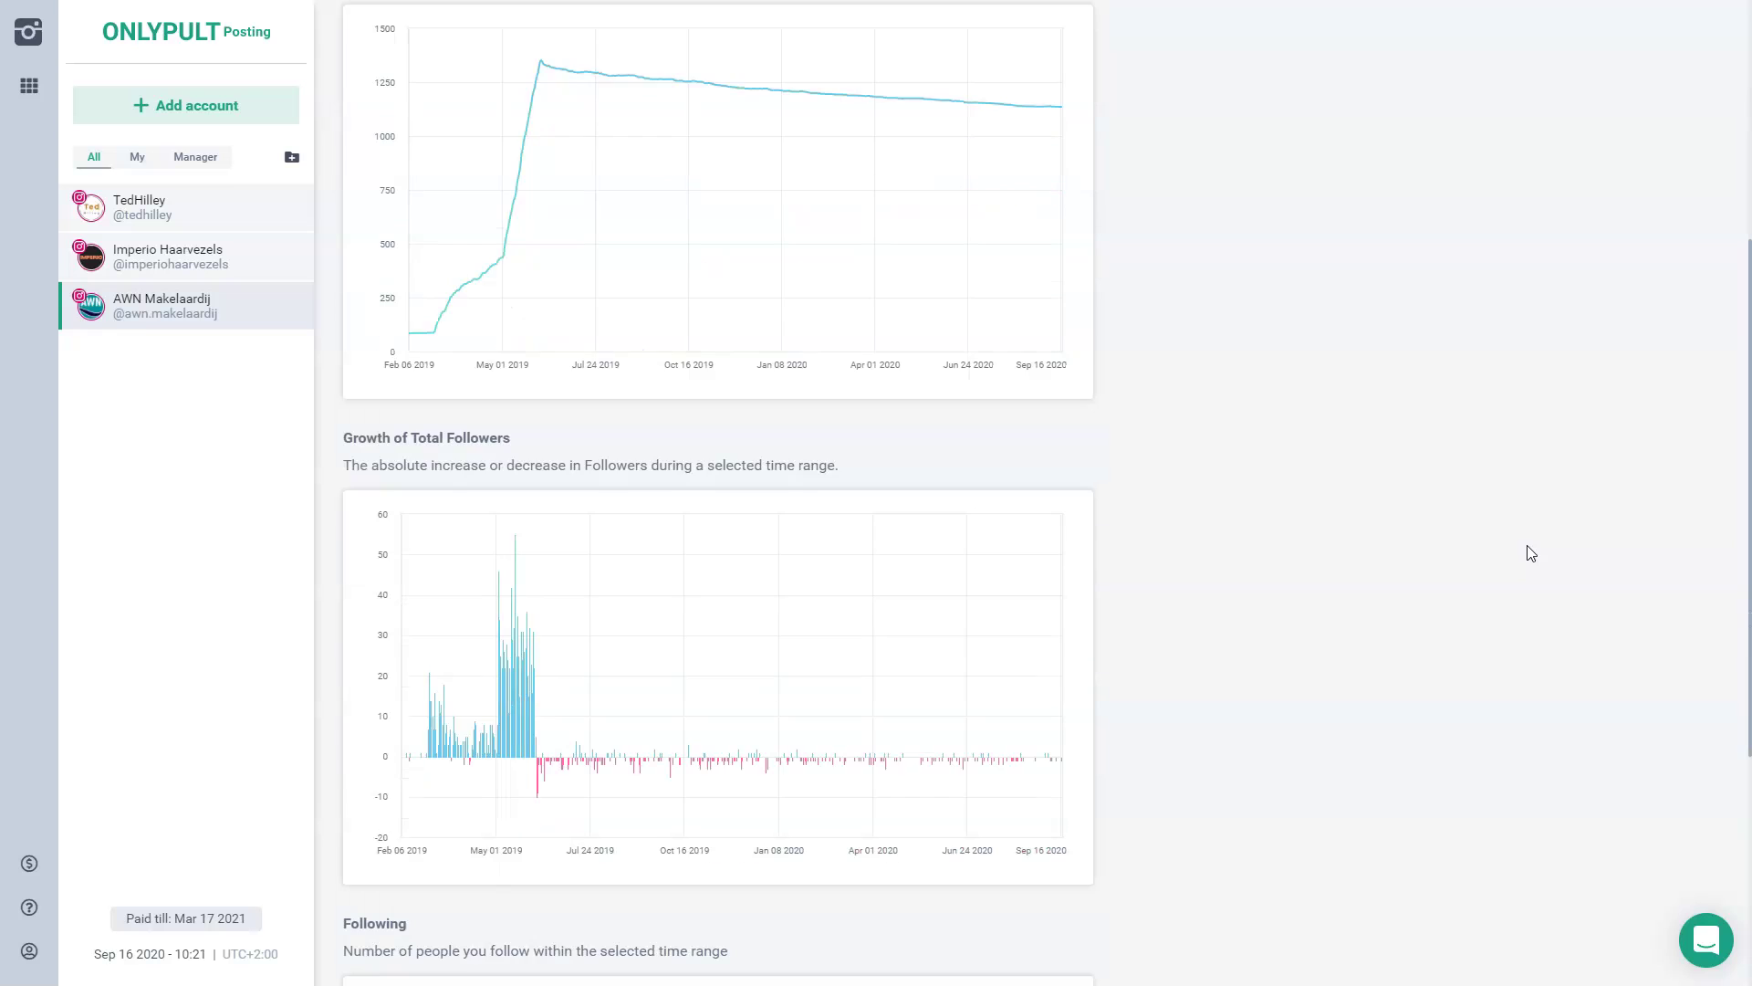
scroll(1535, 553, down, 3)
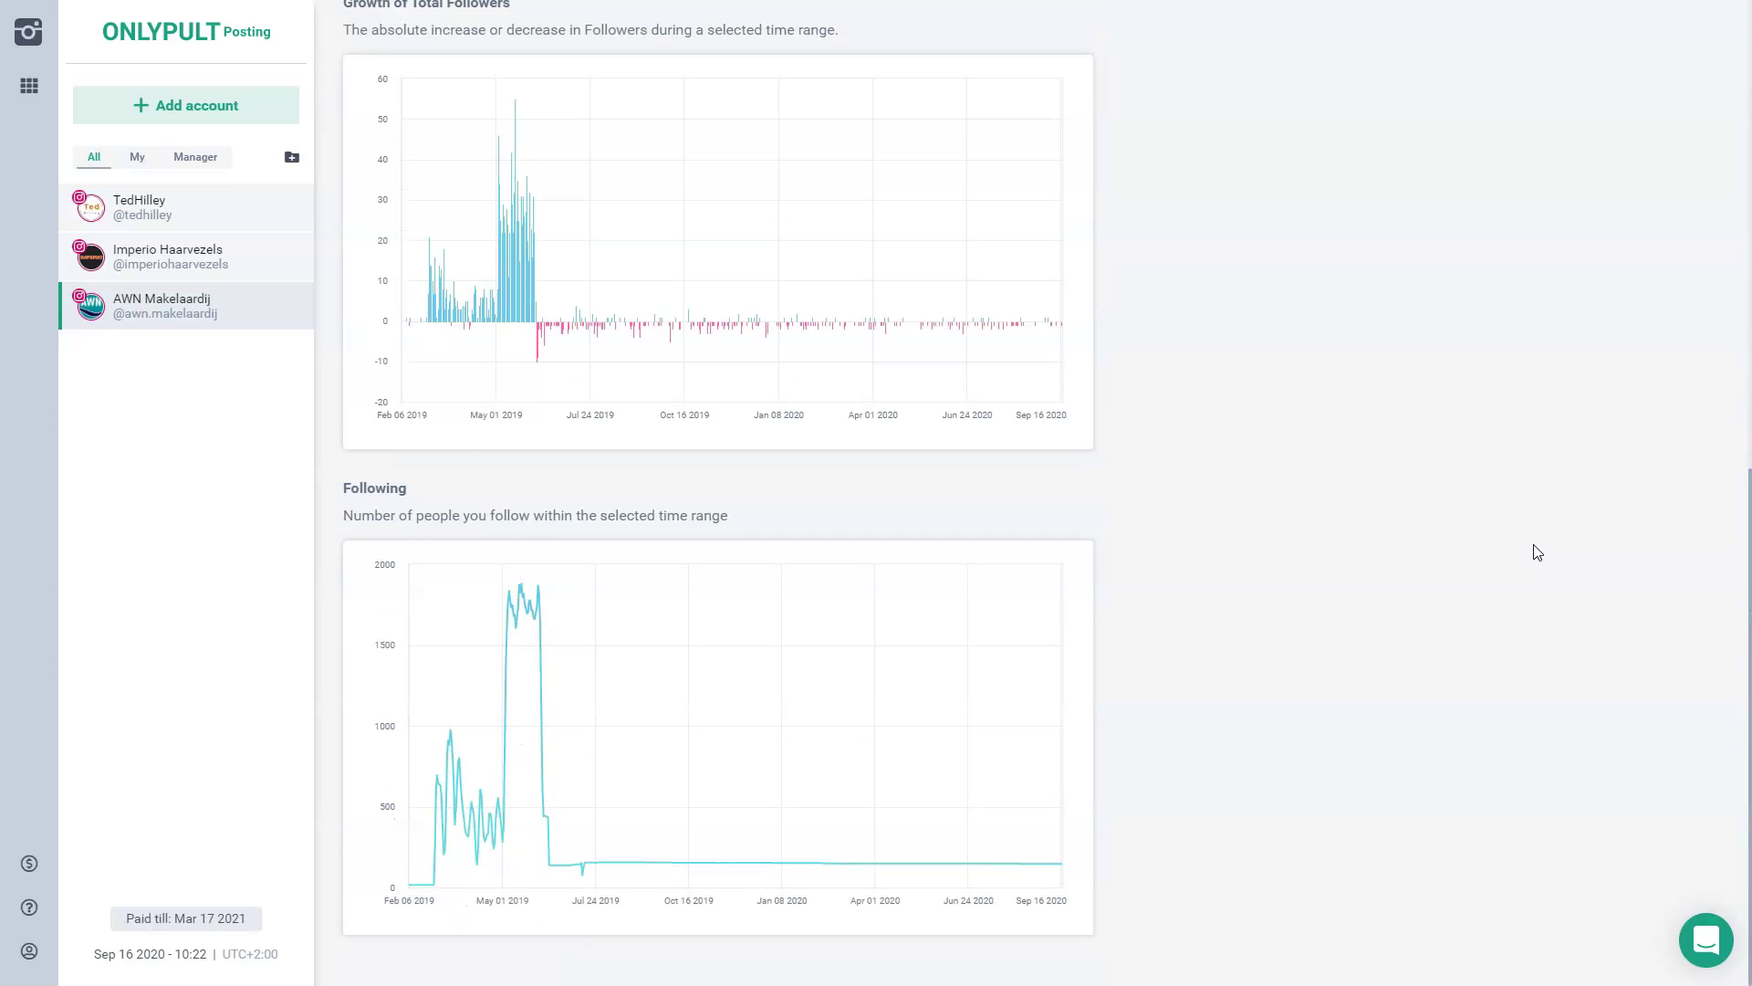
scroll(1537, 551, up, 10)
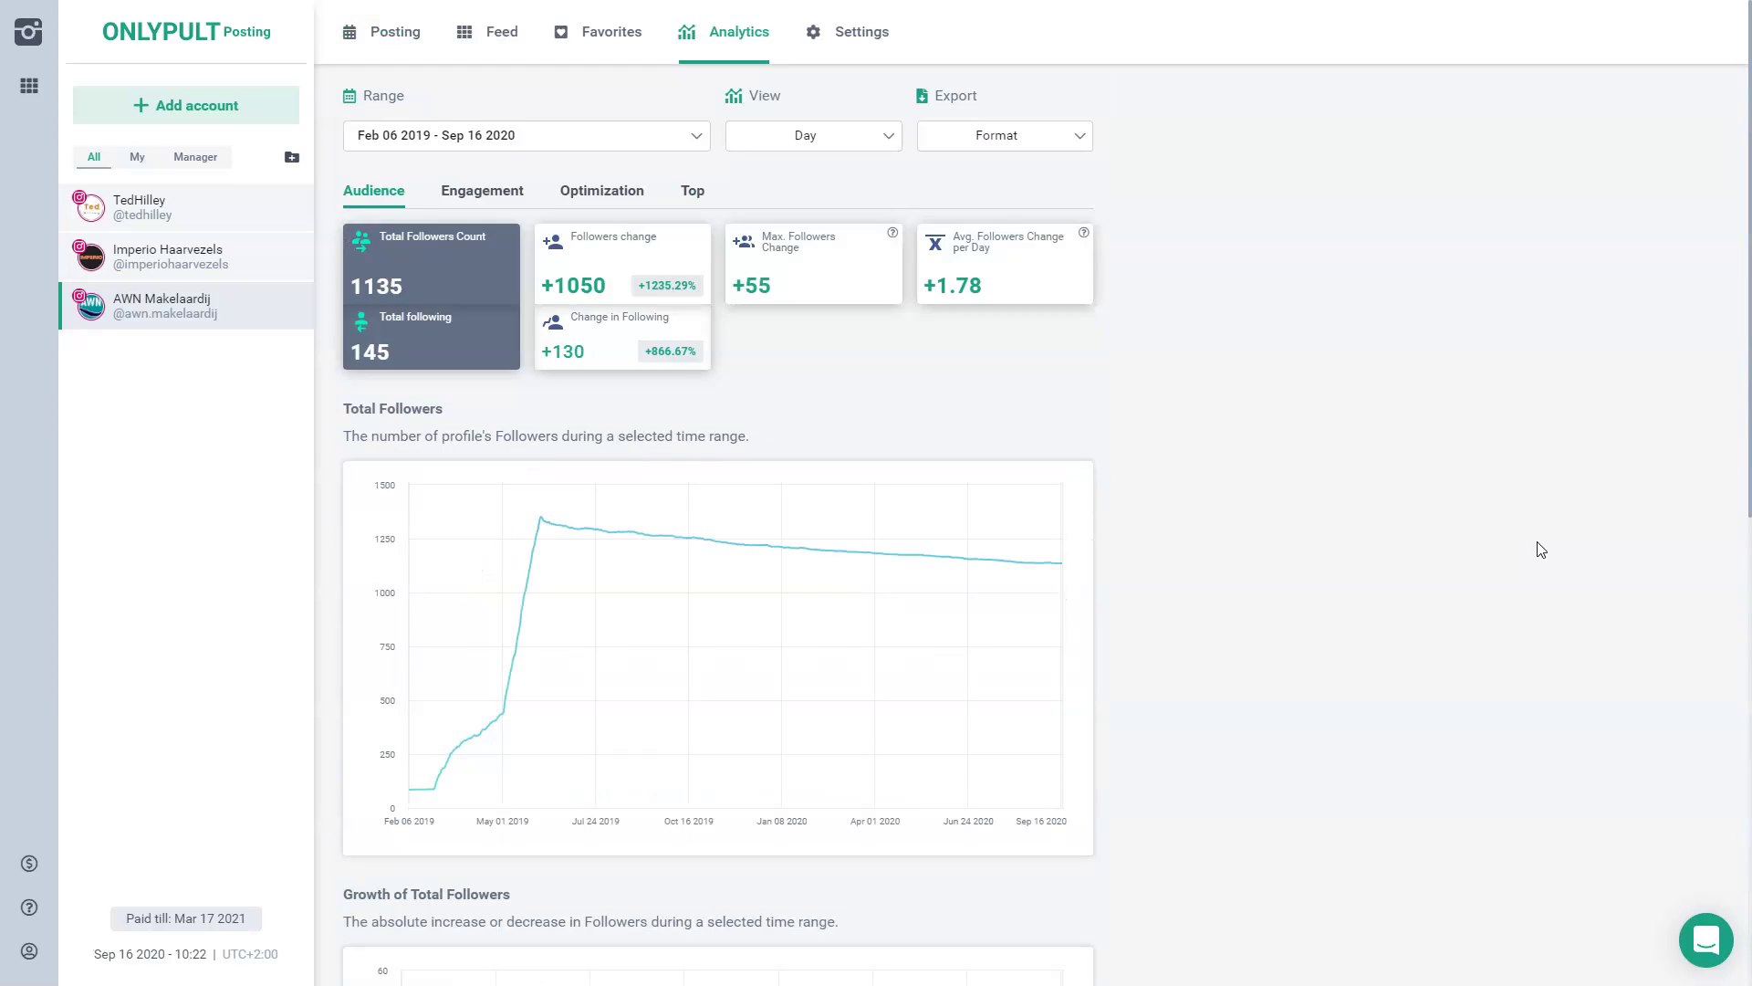